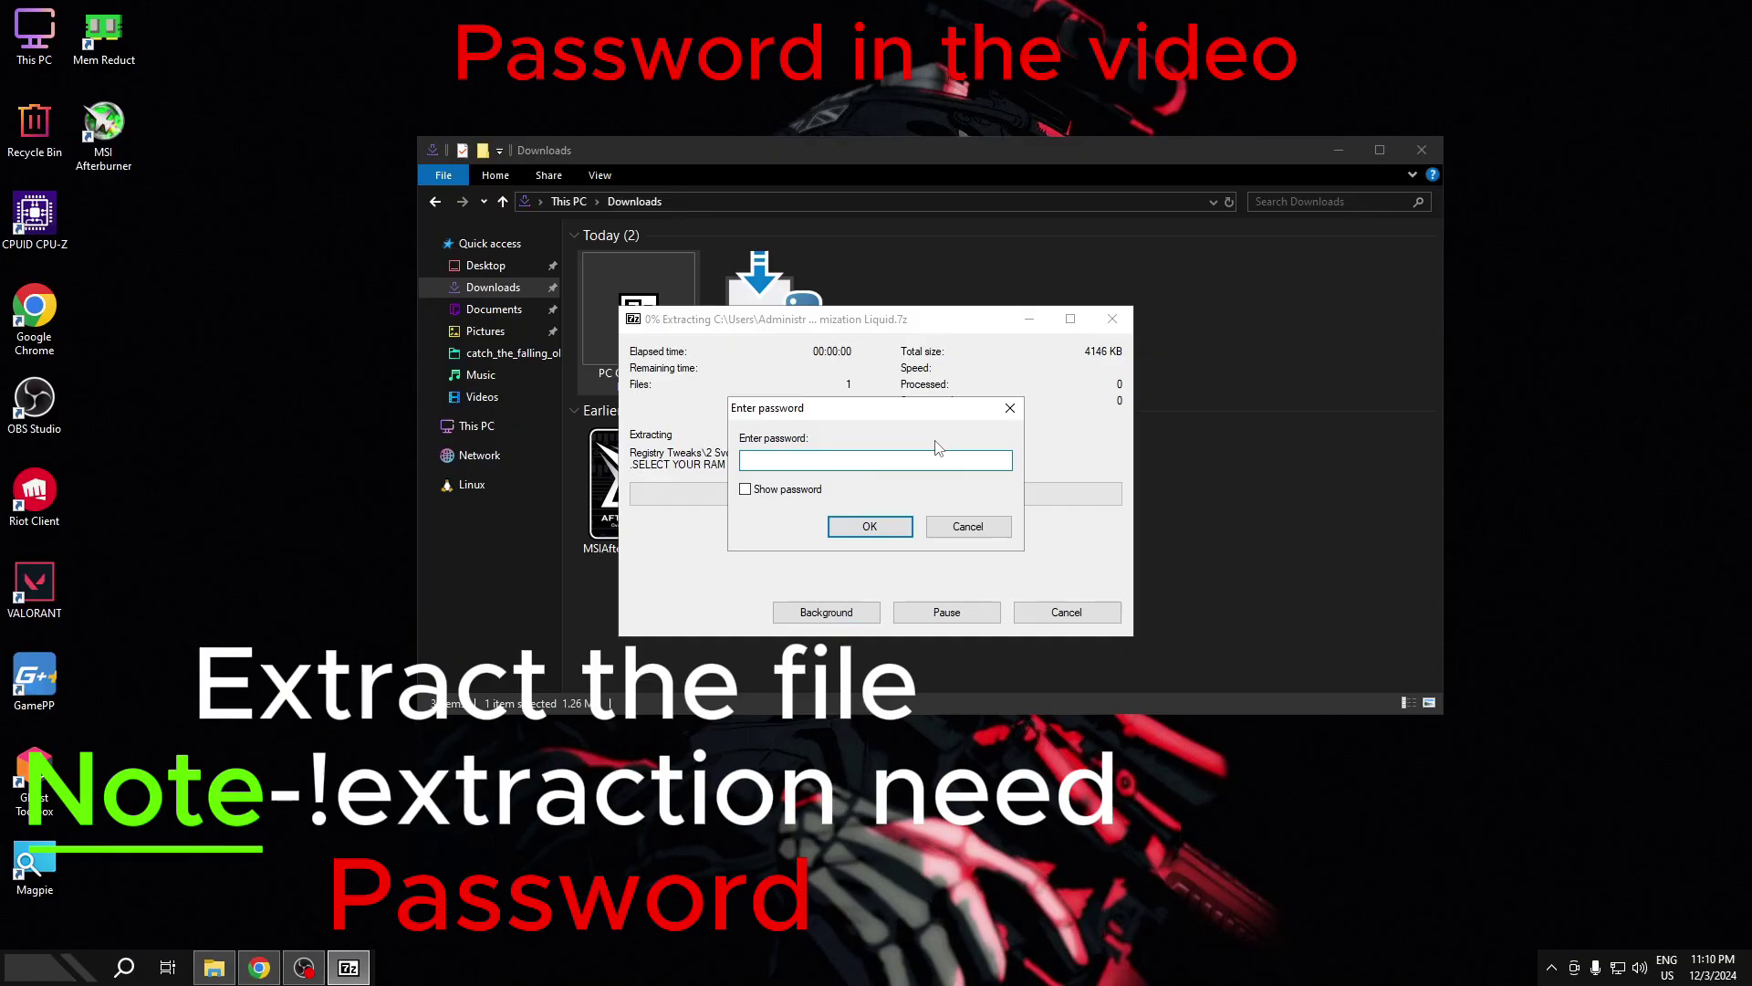
# - Enter the archive password in 7-Zip and finish extracting the PC Optimization Liquid archive
pyautogui.write('123')
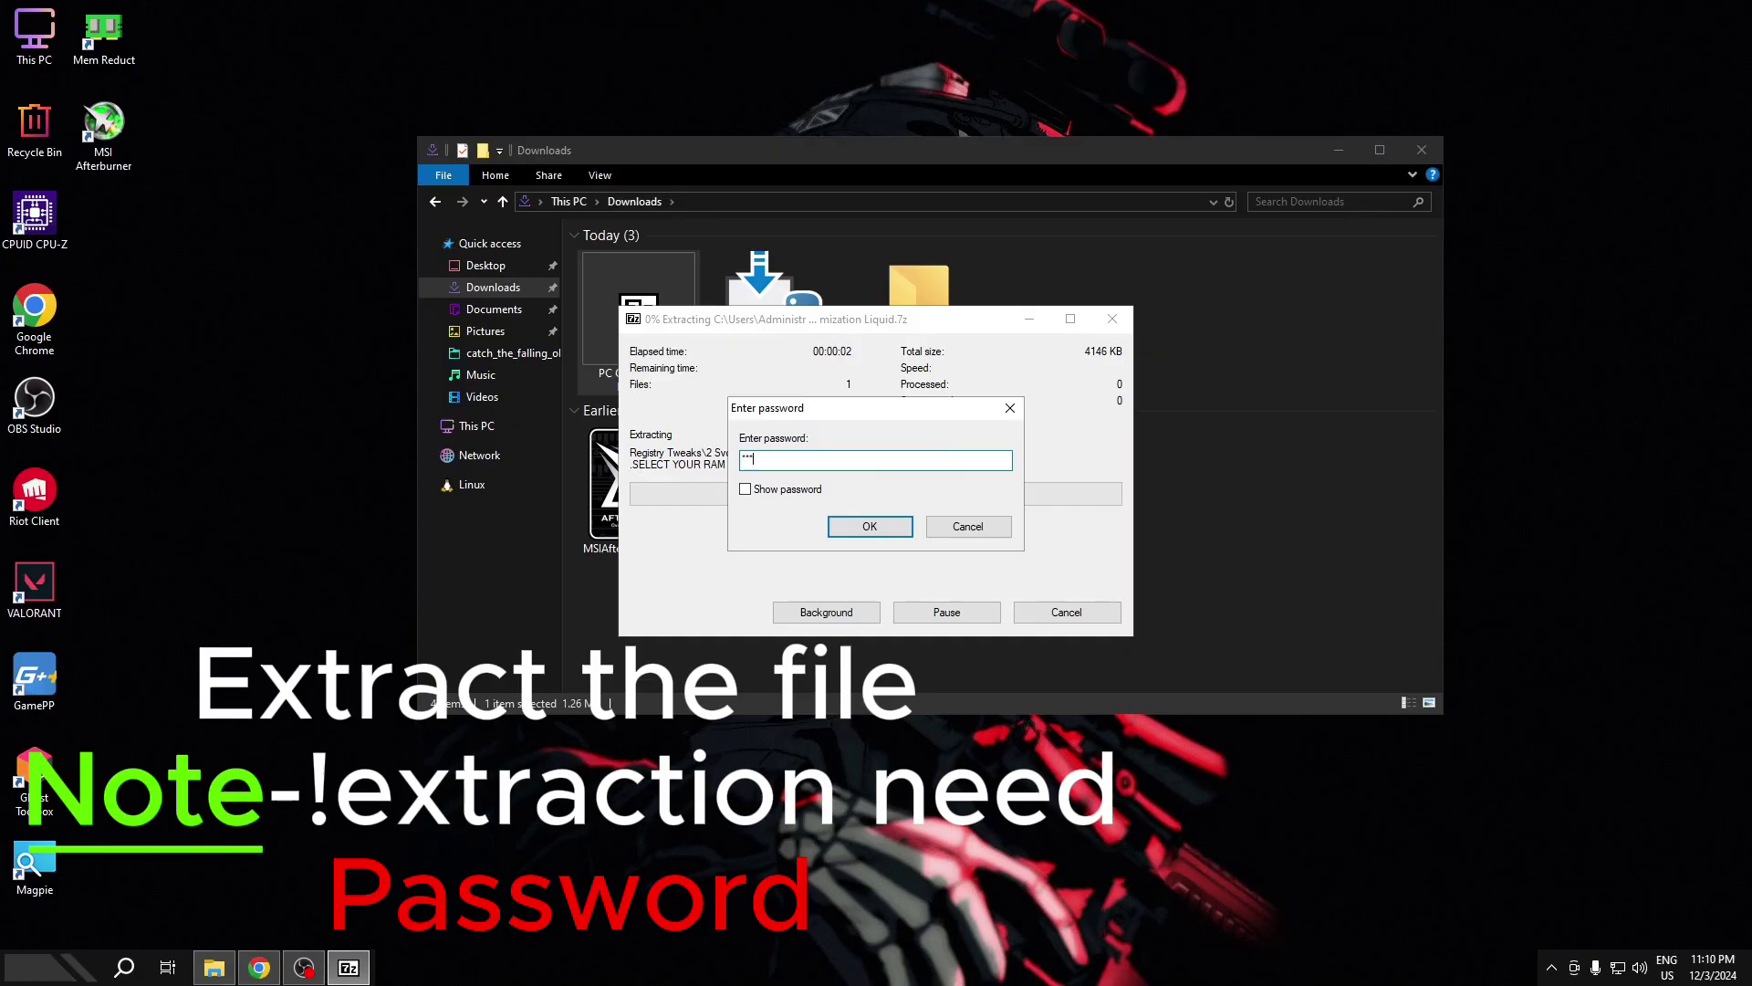
pyautogui.write('45')
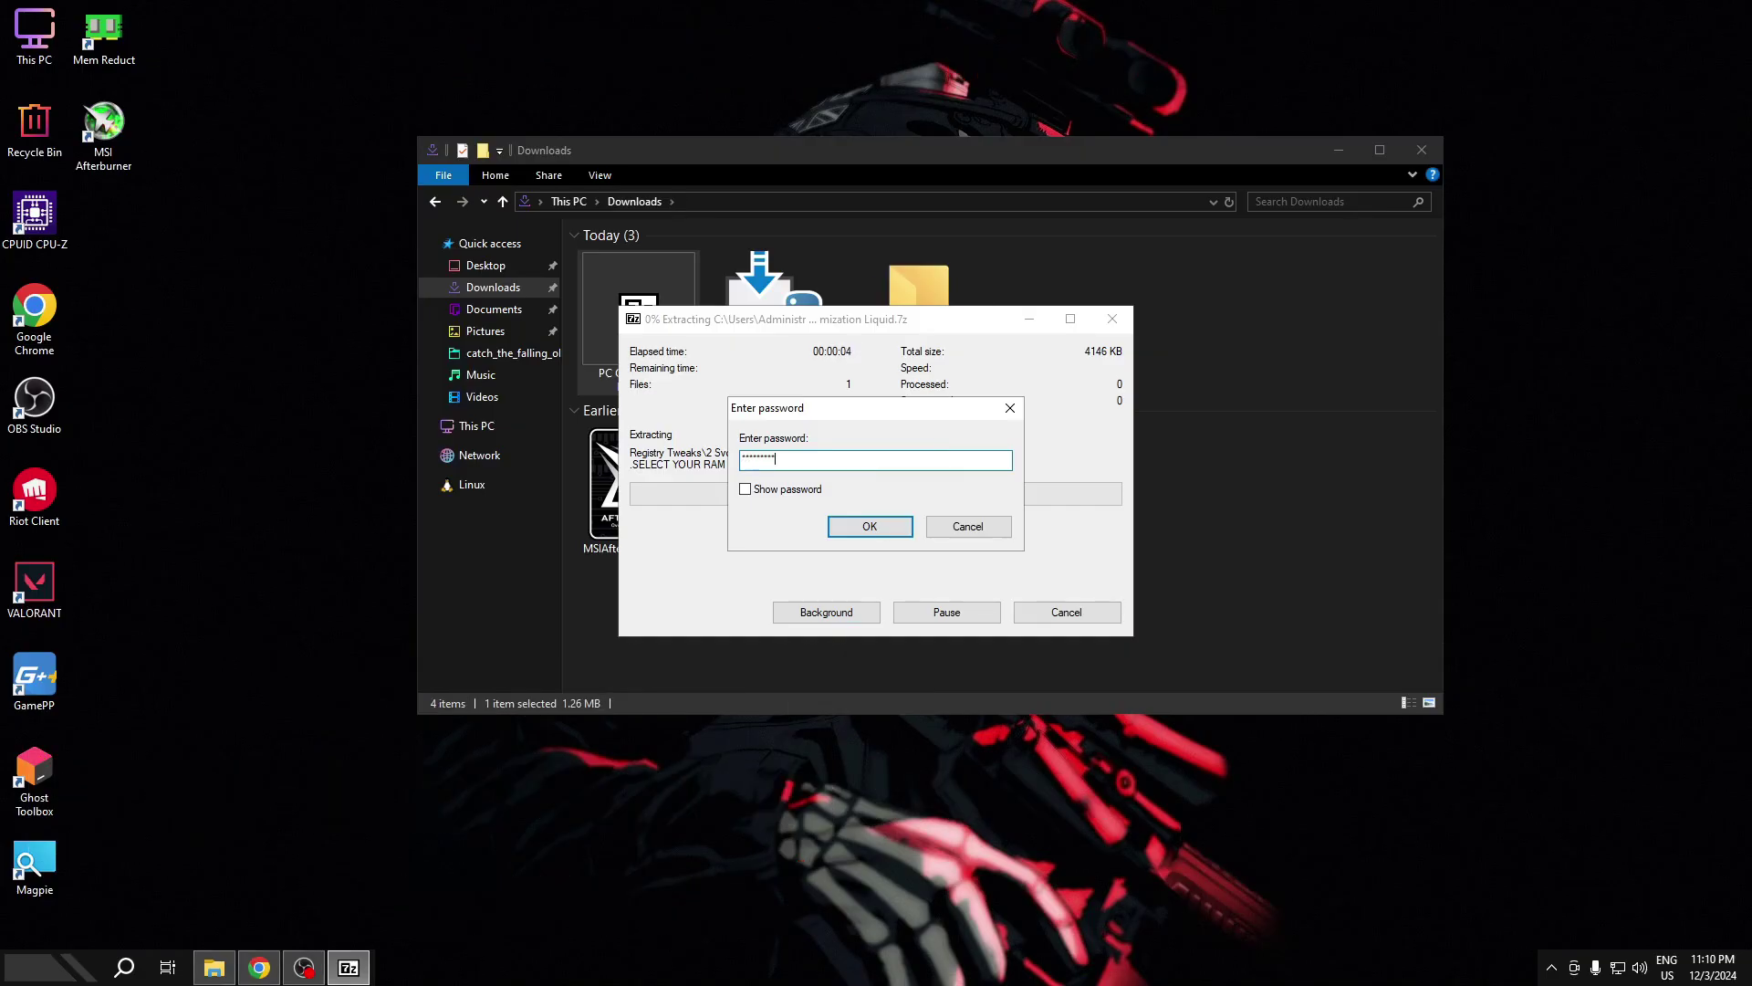
pyautogui.press('Return')
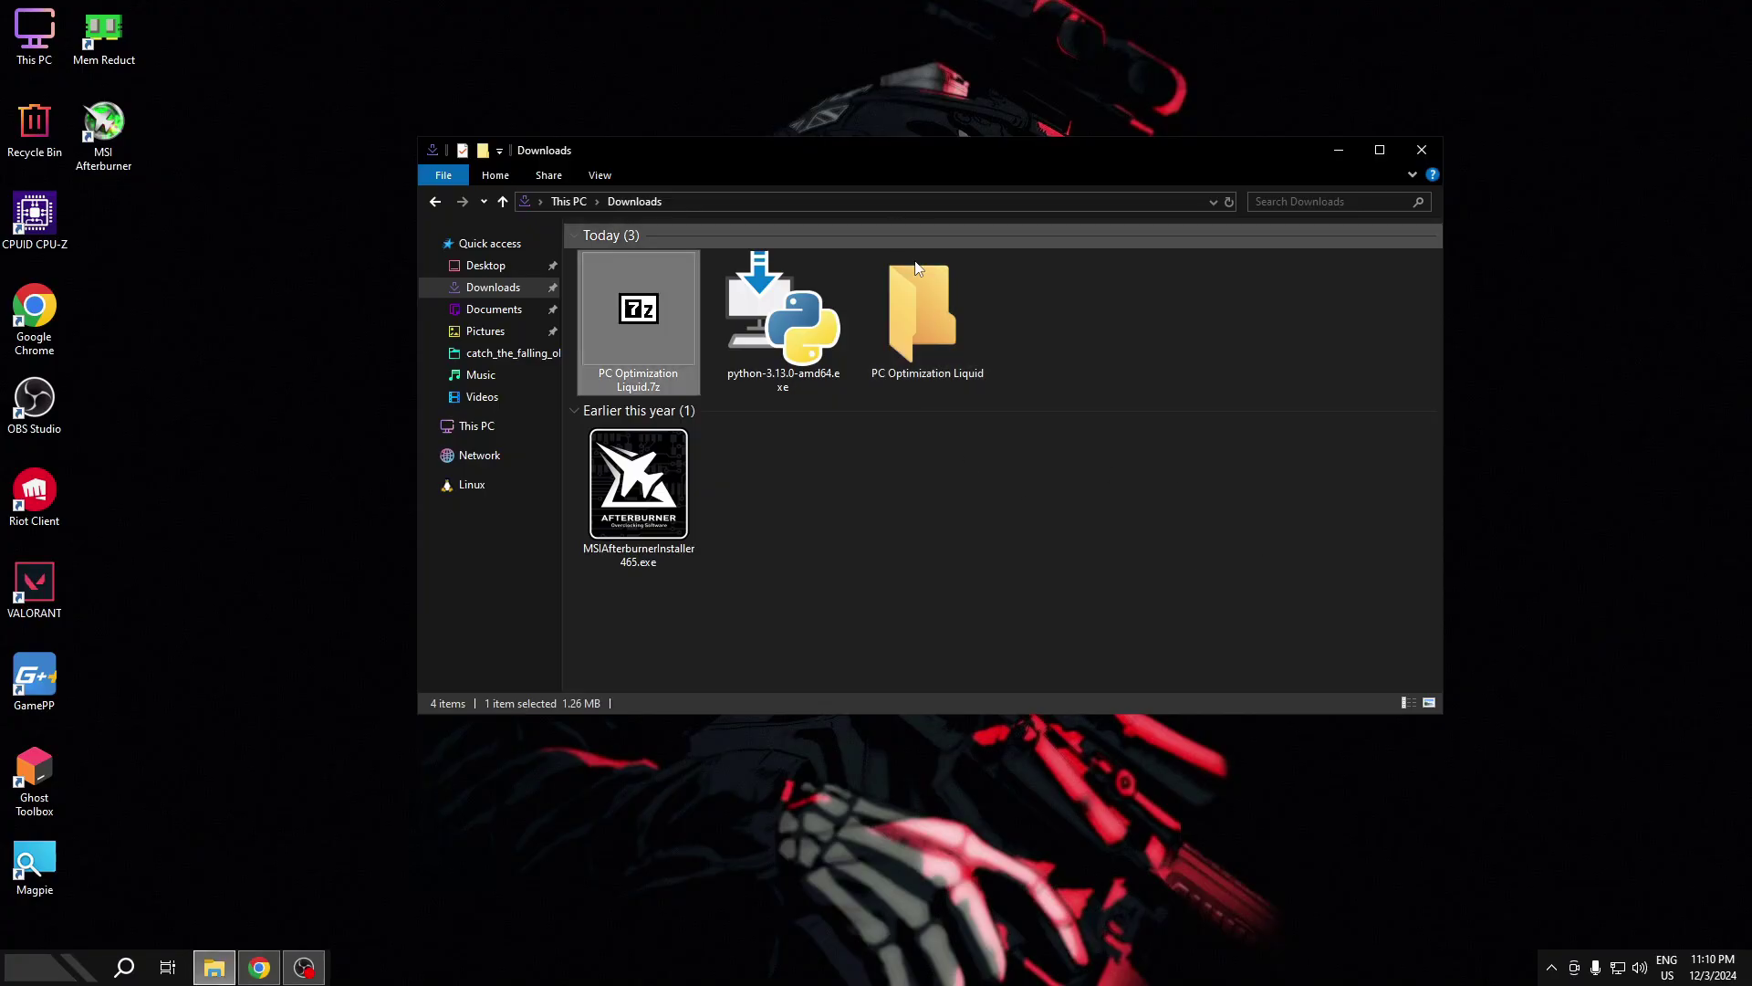
# - Open PC Optimization Liquid > 0 Start and launch the MAKE A Restore Point shortcut
pyautogui.doubleClick(943, 296)
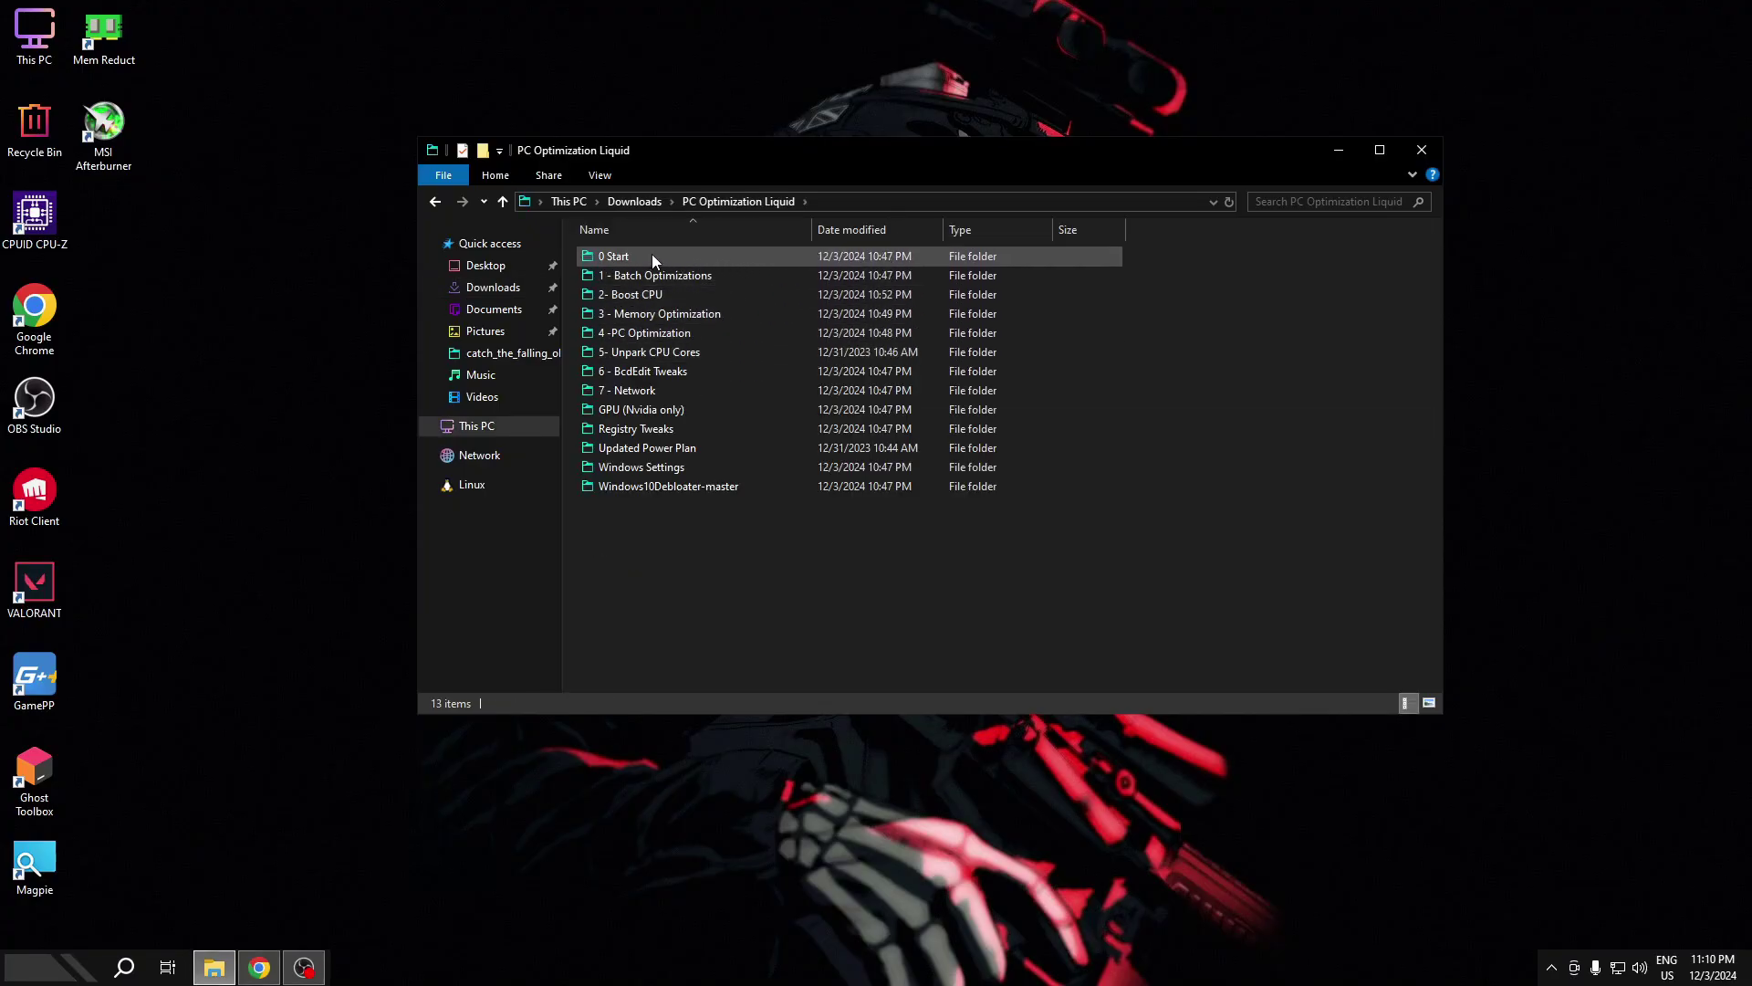
pyautogui.click(652, 256)
pyautogui.doubleClick(675, 261)
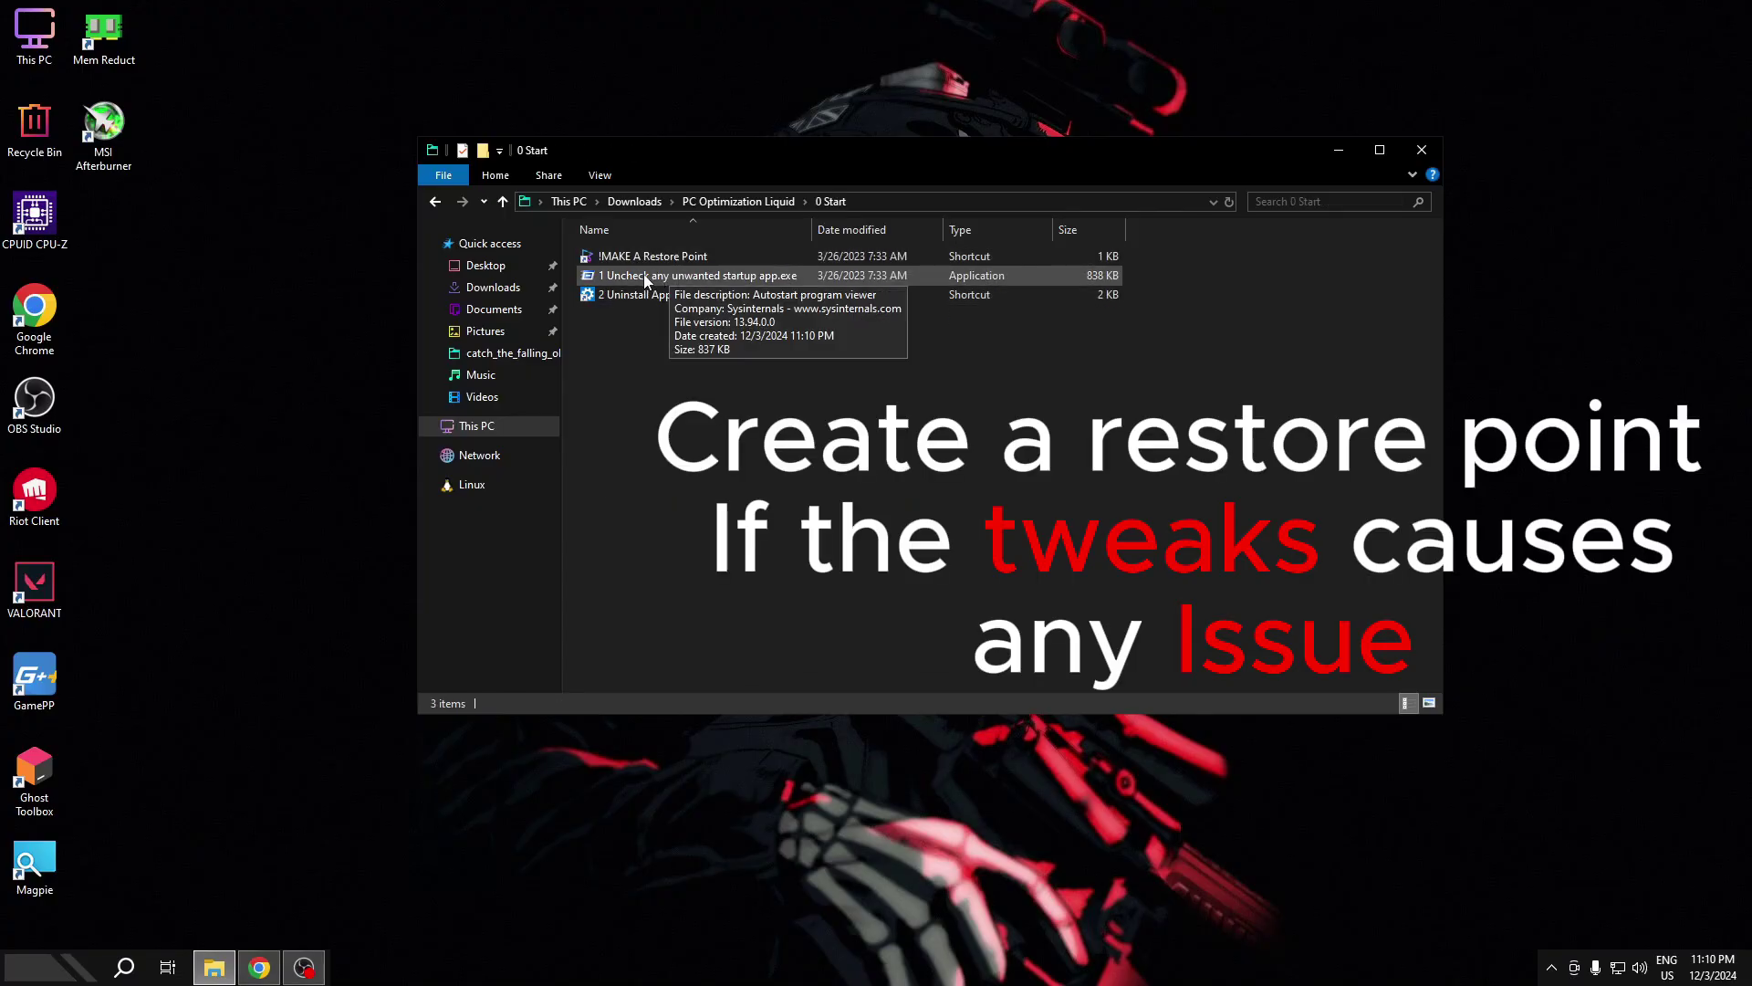
pyautogui.doubleClick(708, 259)
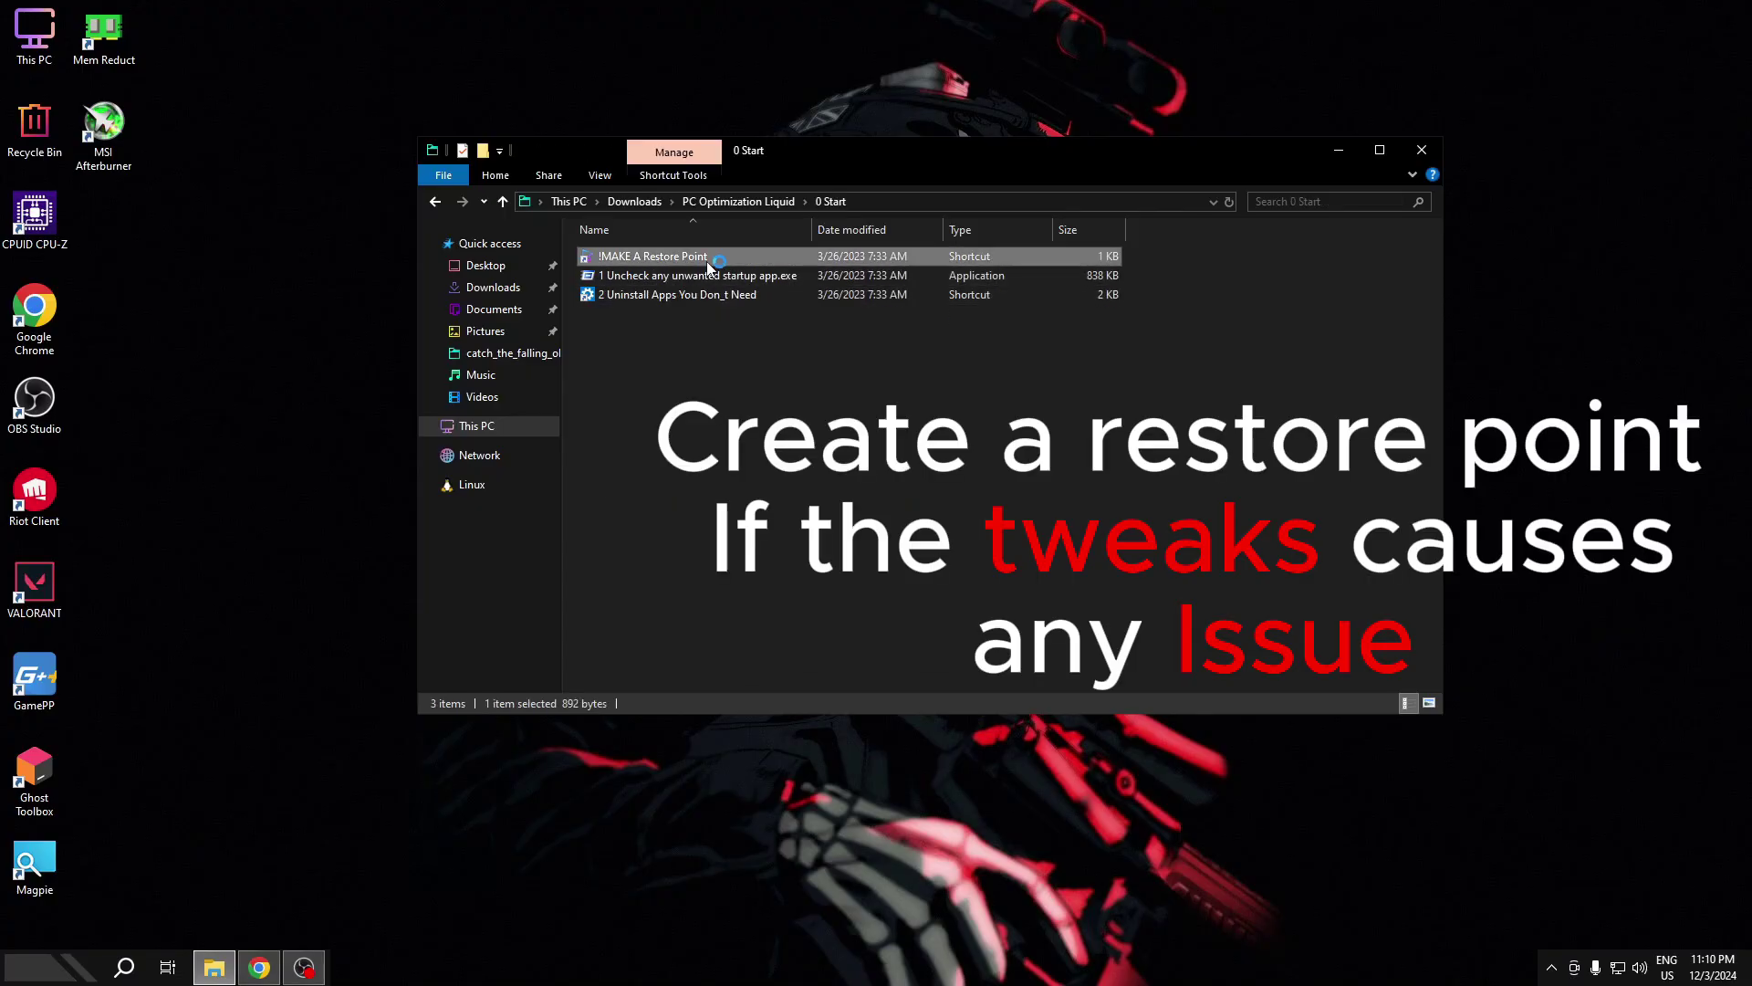
# - Create a restore point named 'Boost Backup' for Local Disk C: and close System Properties
pyautogui.click(260, 398)
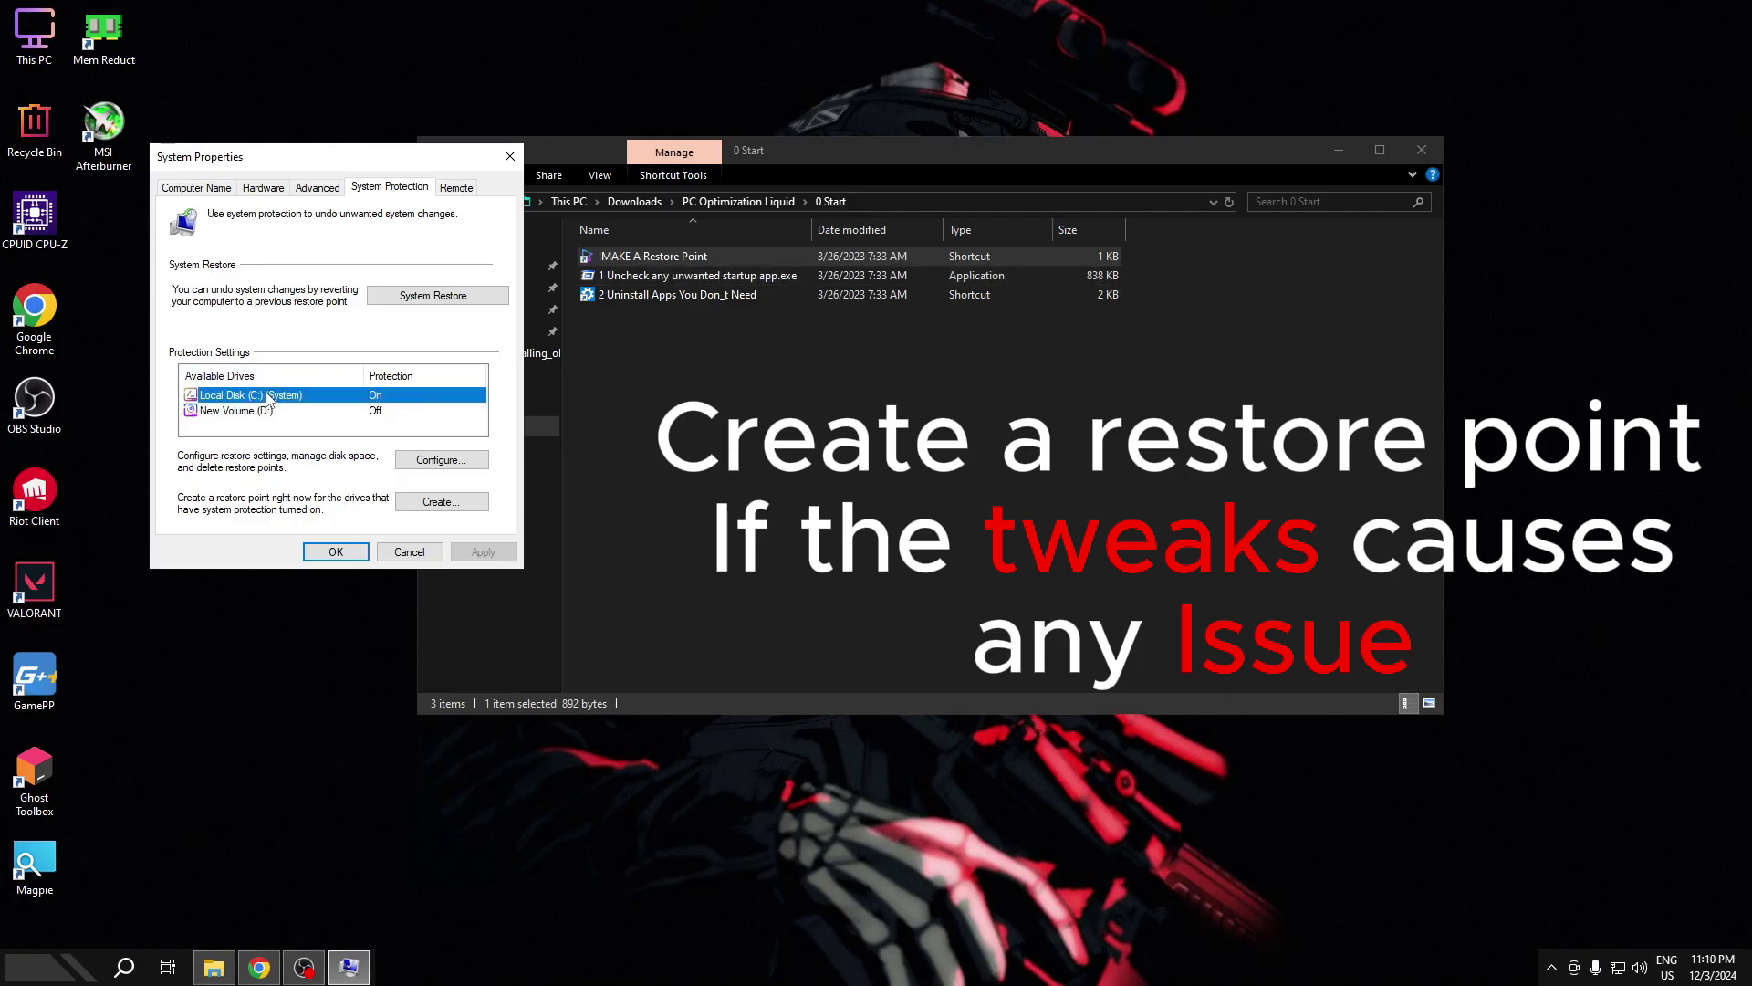
pyautogui.click(416, 506)
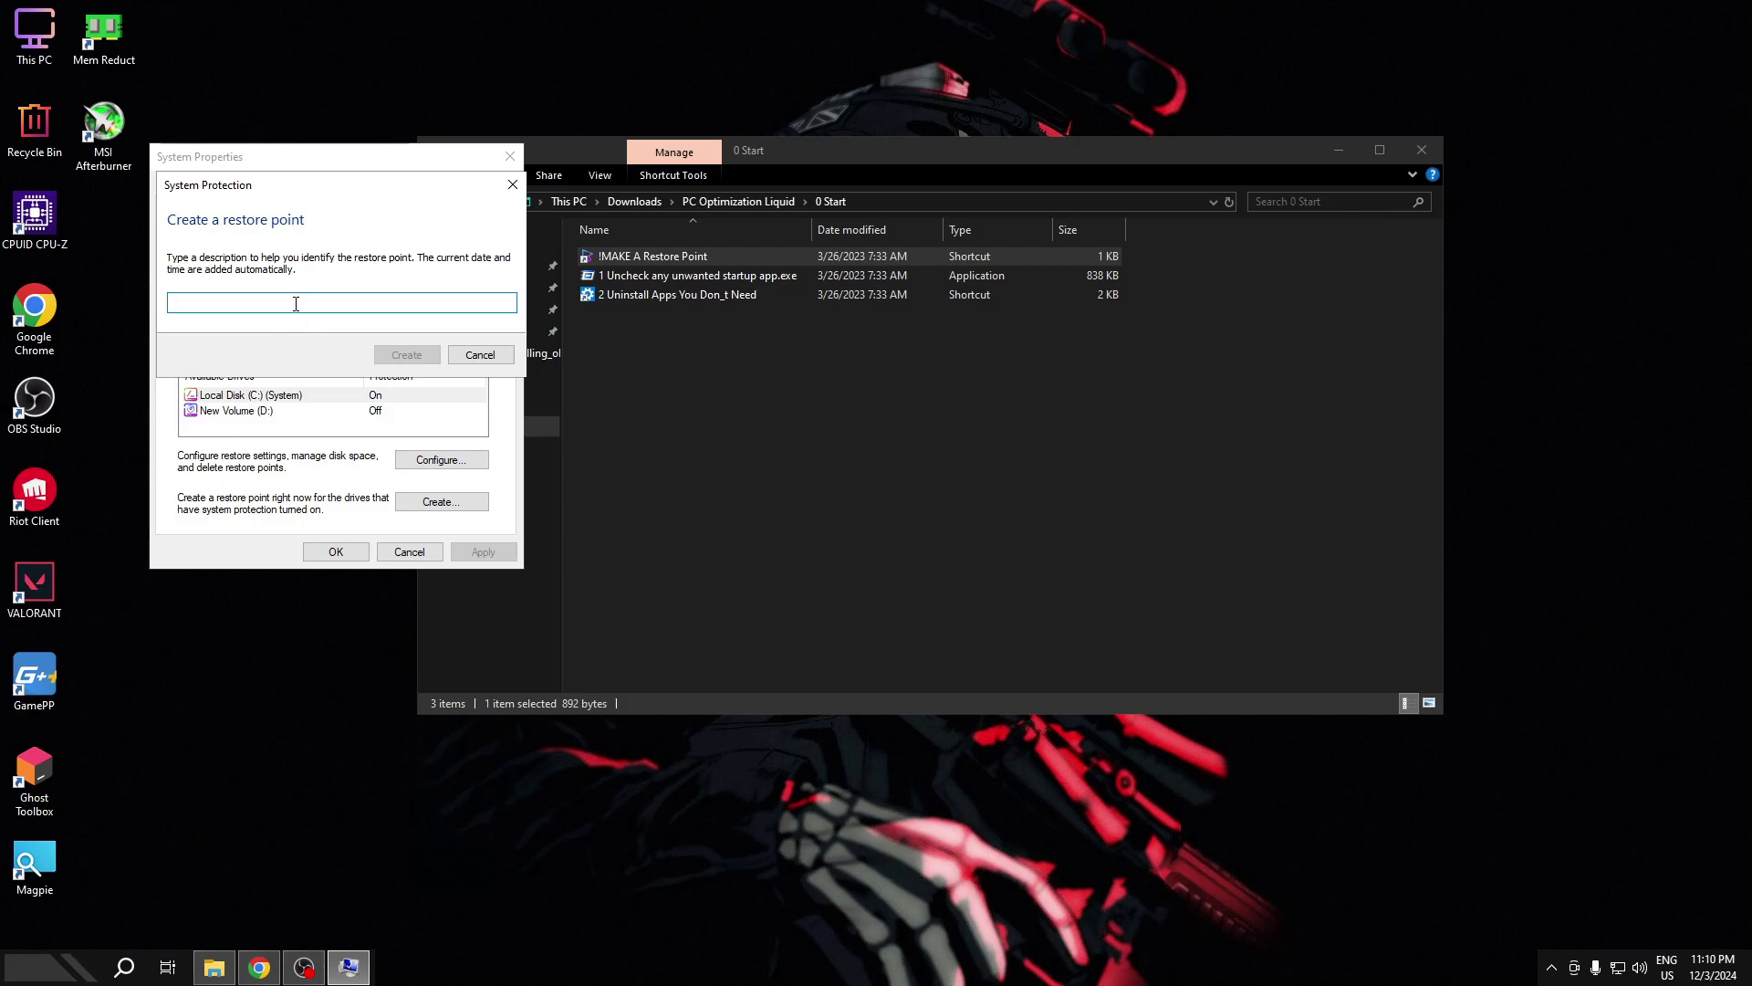
pyautogui.write('B')
pyautogui.press('BackSpace')
pyautogui.write('Boost Backup')
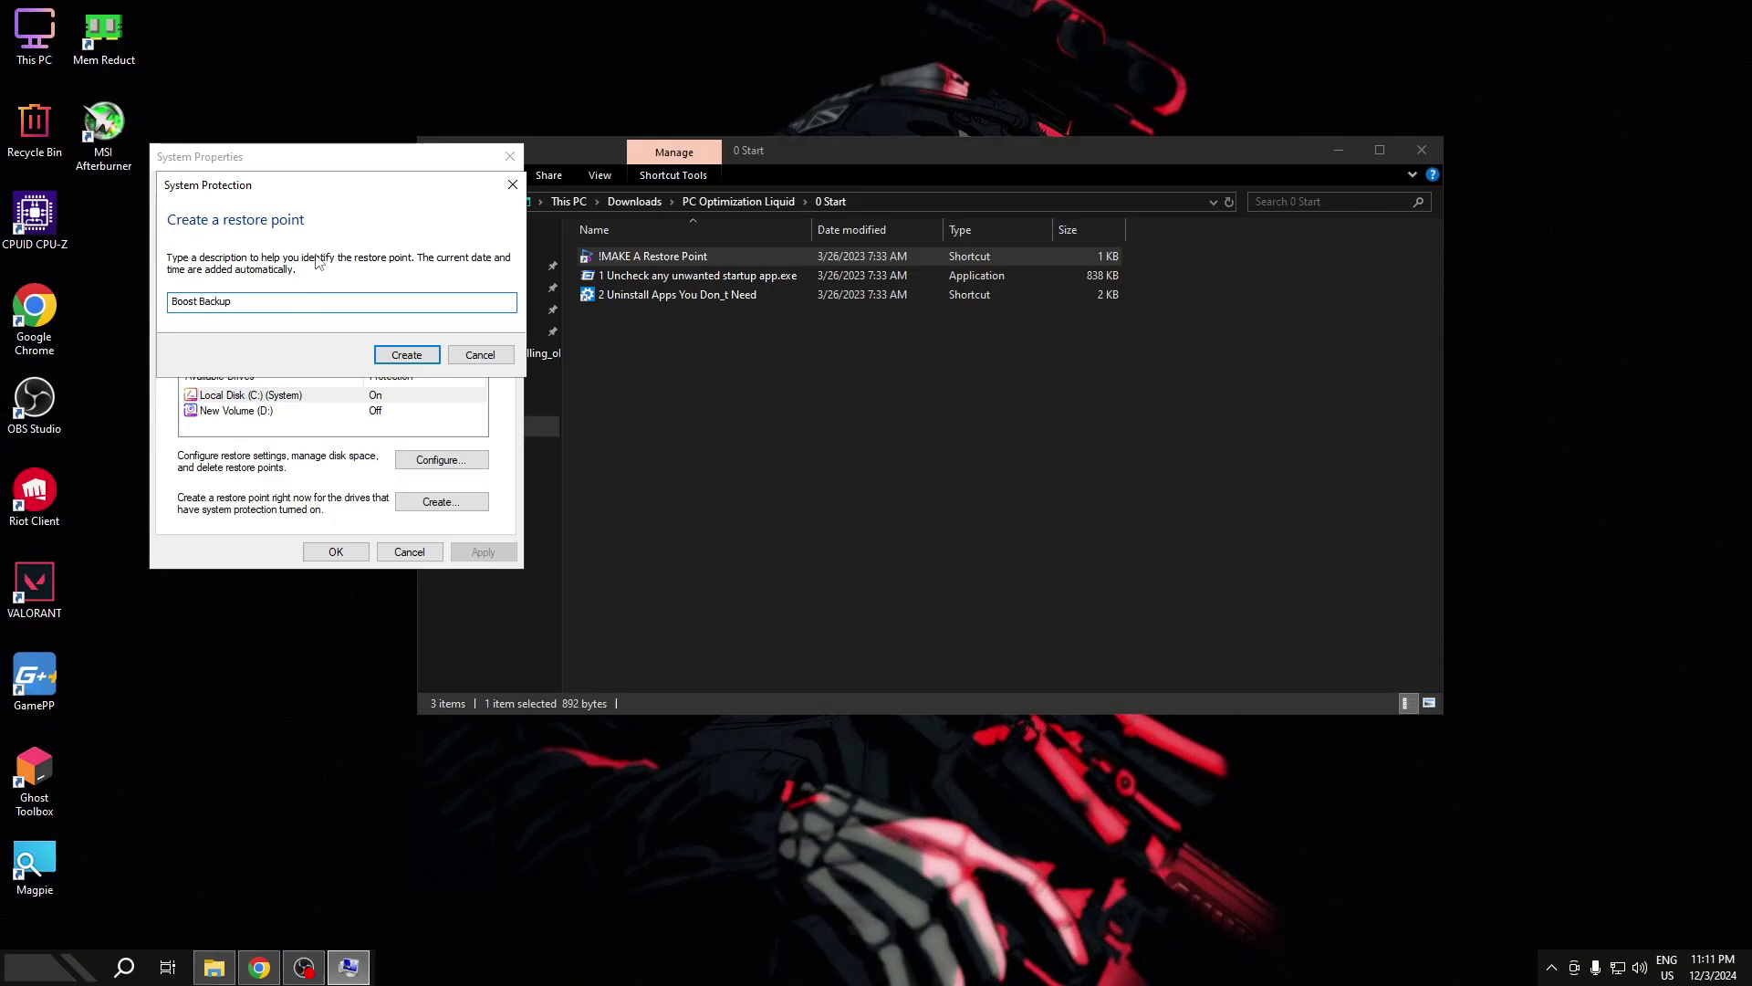
pyautogui.click(407, 355)
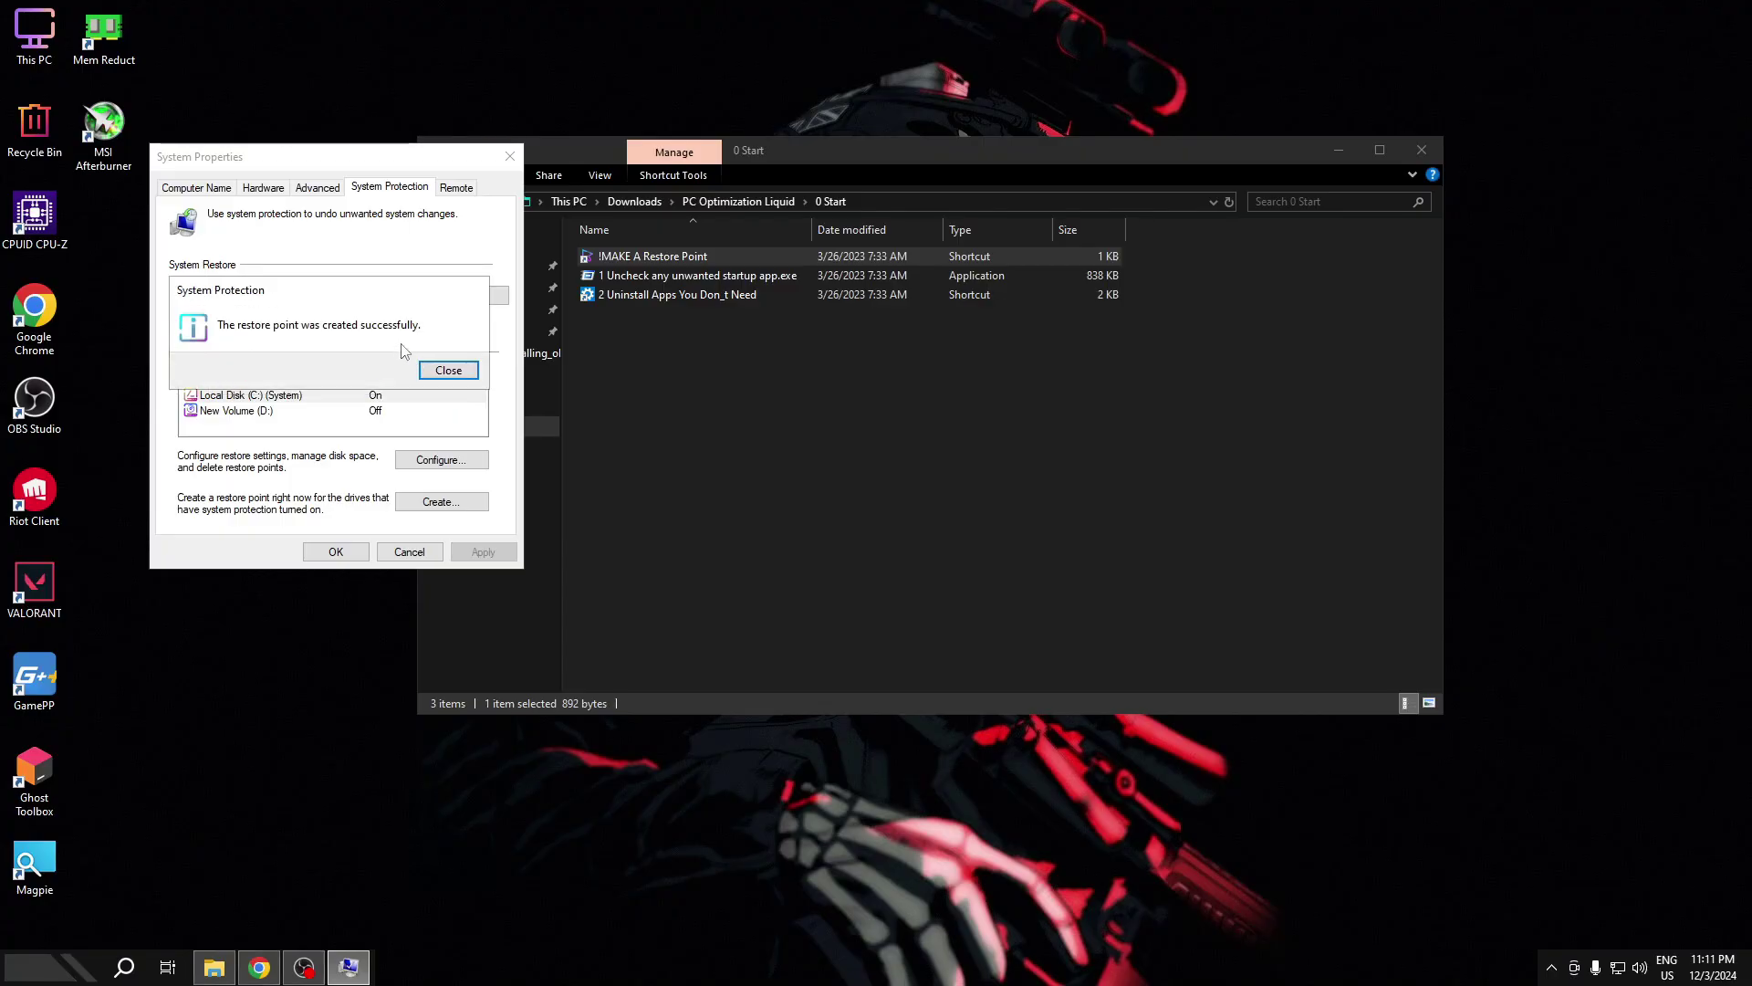
pyautogui.click(444, 373)
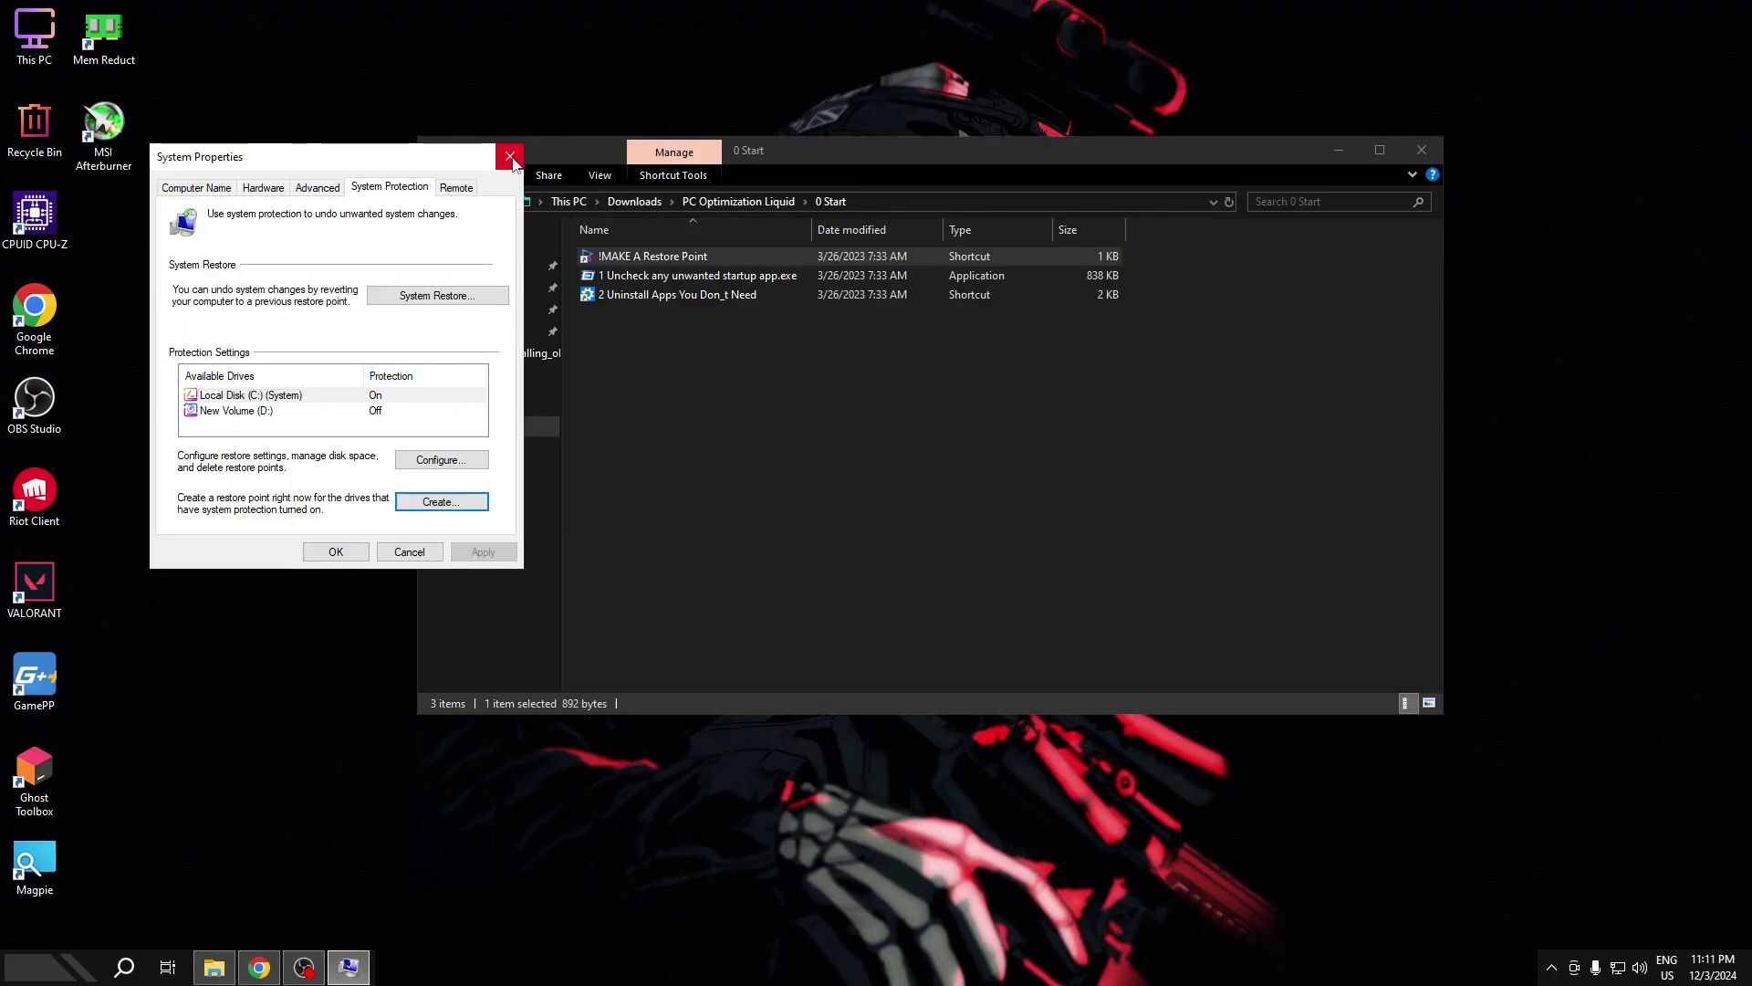
pyautogui.click(508, 159)
pyautogui.doubleClick(677, 293)
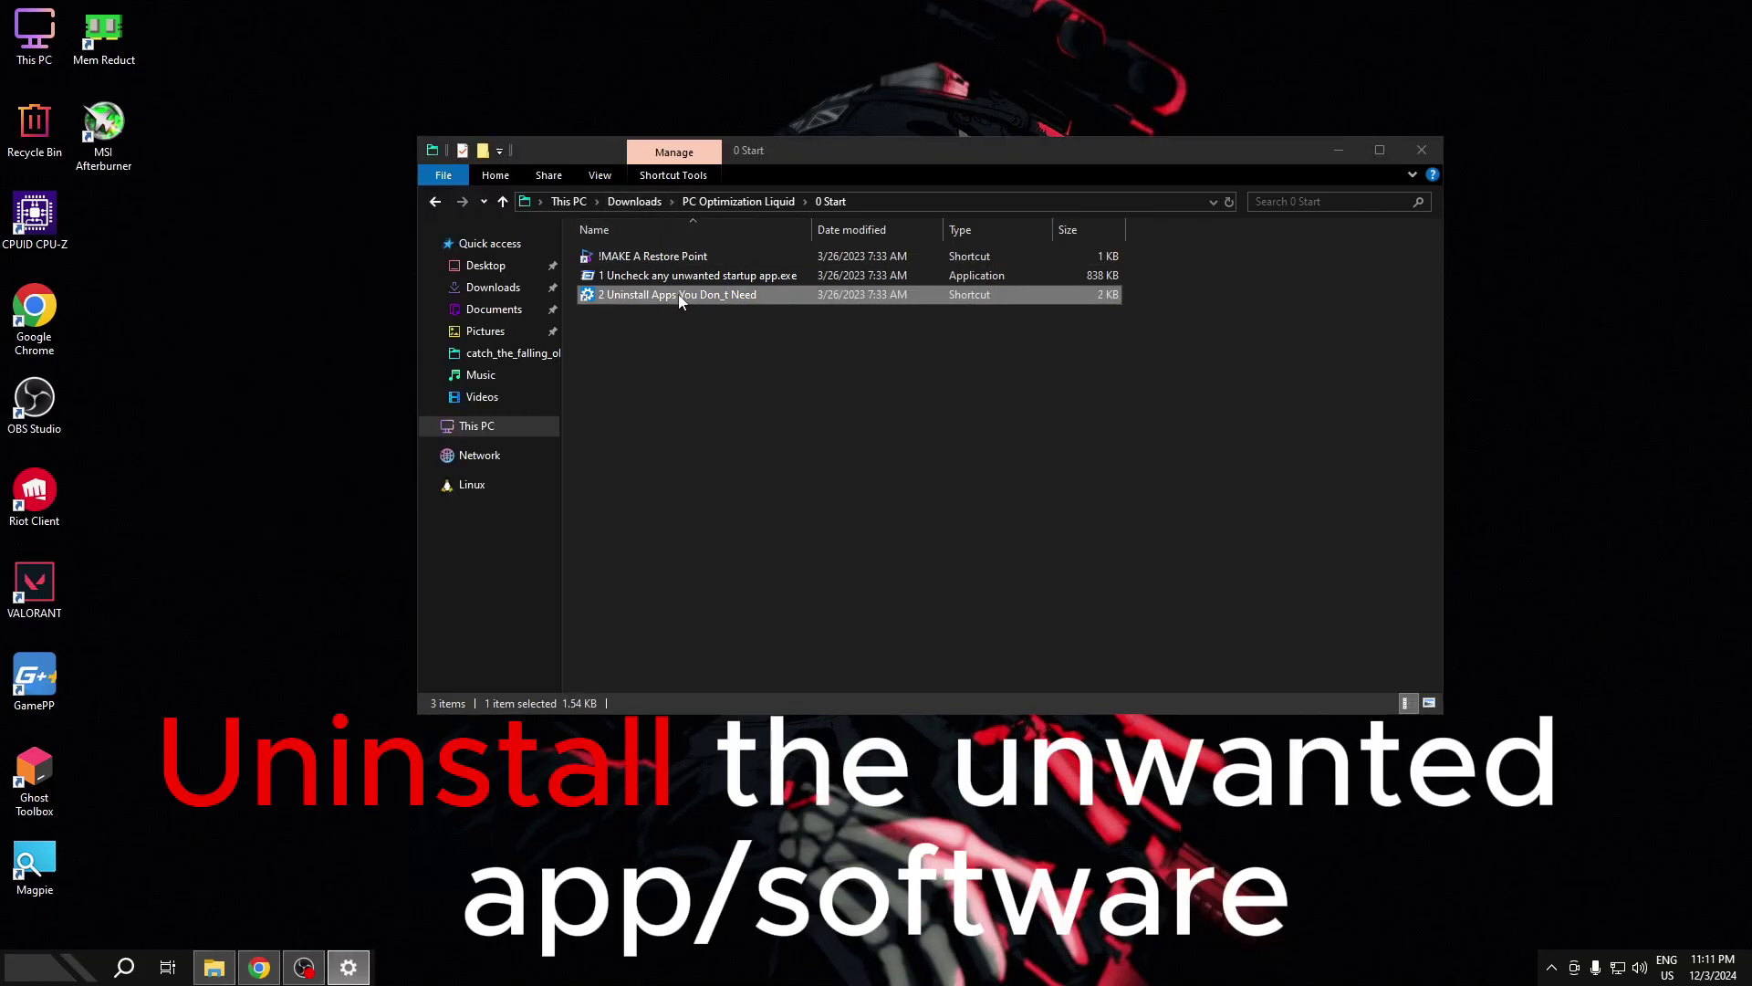
# - Maximize Settings, uninstall Ubuntu from Apps & features with confirmation, then close Settings
pyautogui.click(672, 64)
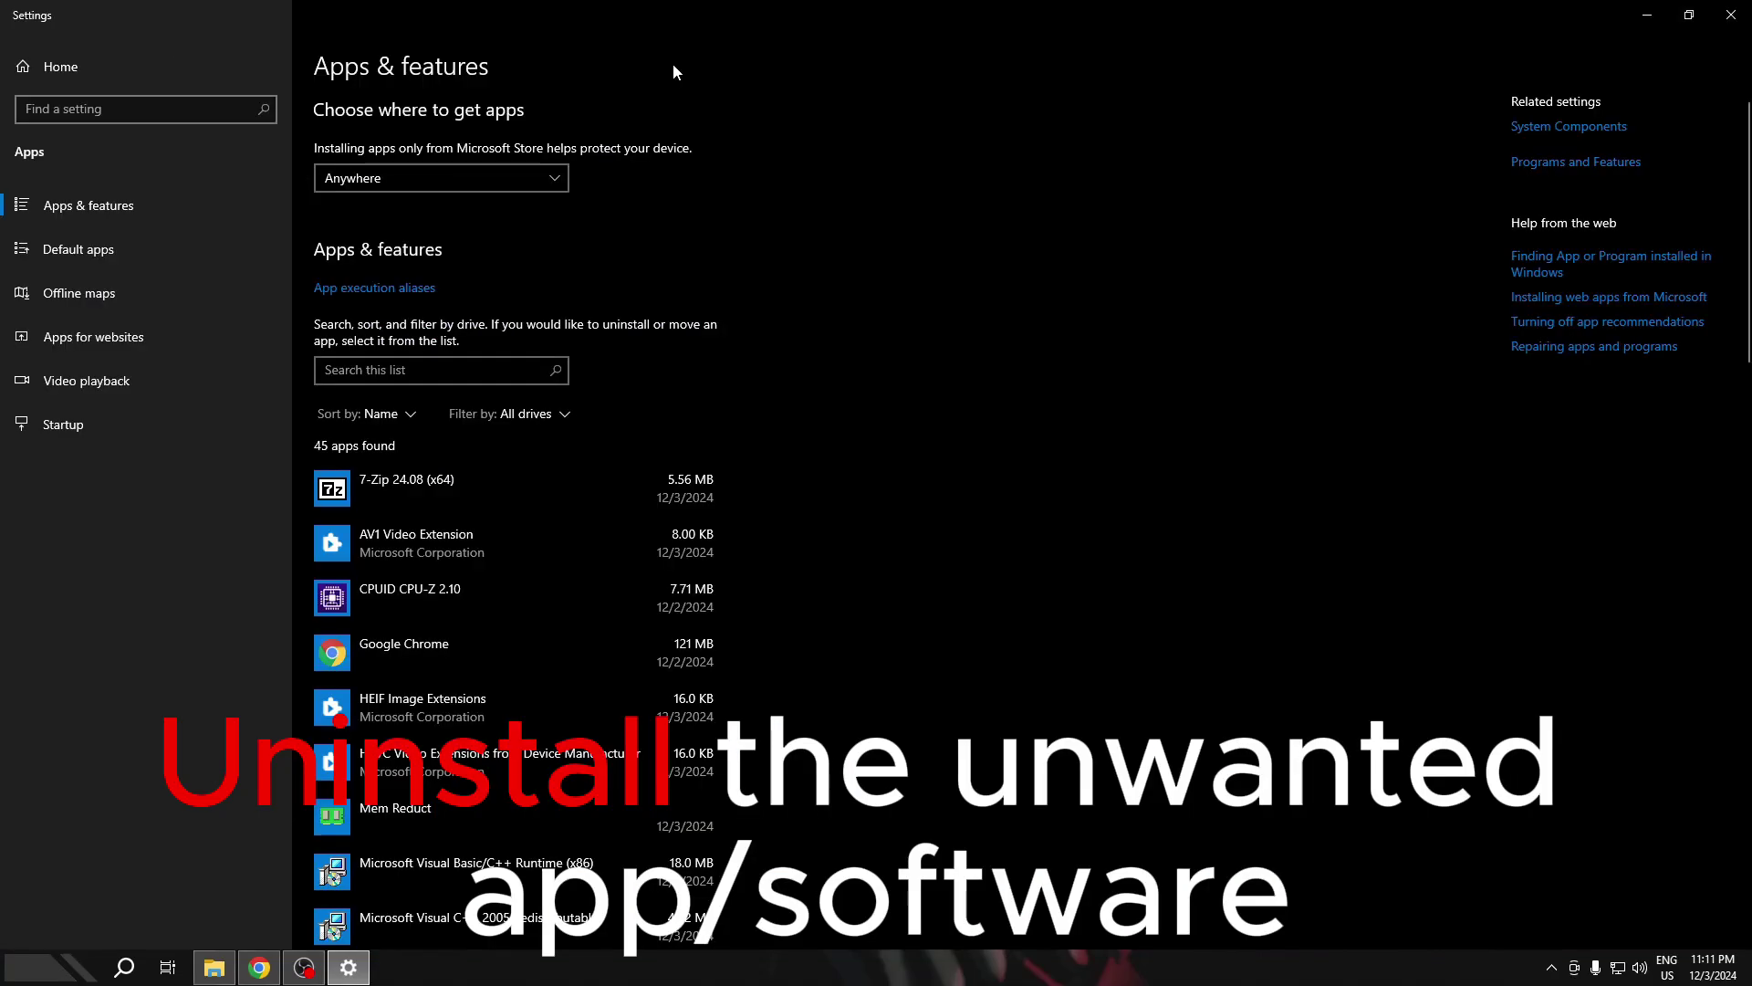
pyautogui.scroll(-5, 632, 505)
pyautogui.scroll(5, 561, 321)
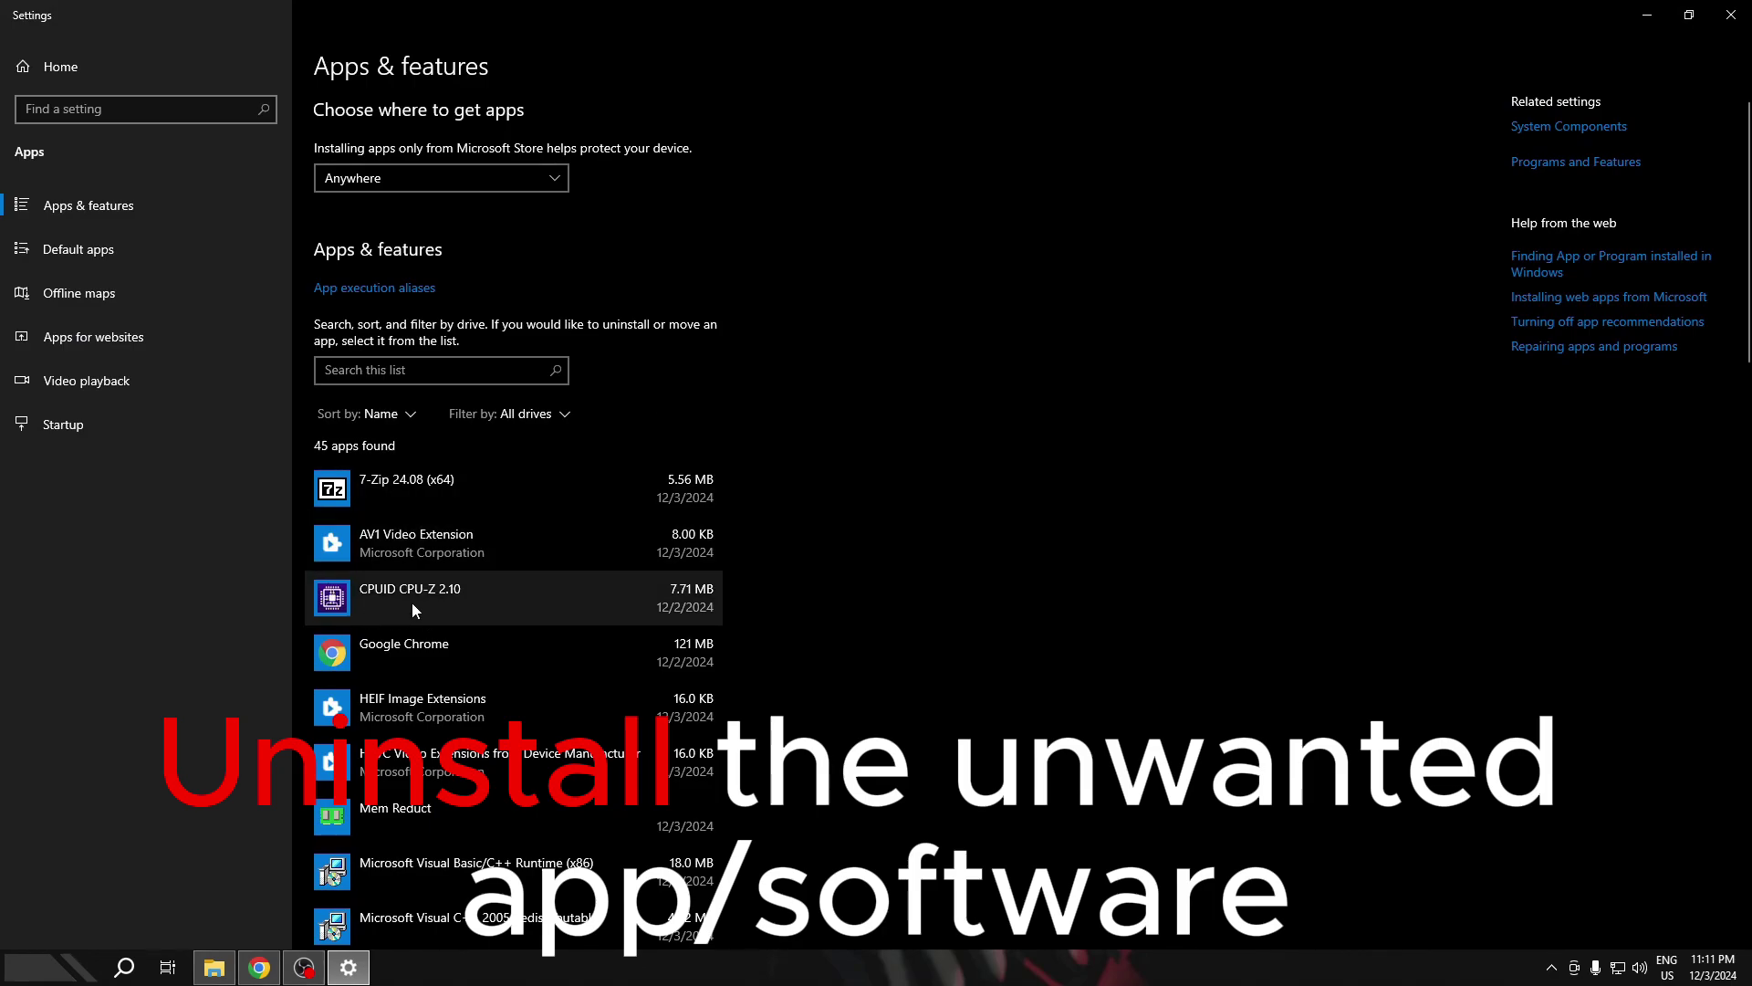
pyautogui.scroll(-5, 456, 558)
pyautogui.scroll(-15, 482, 321)
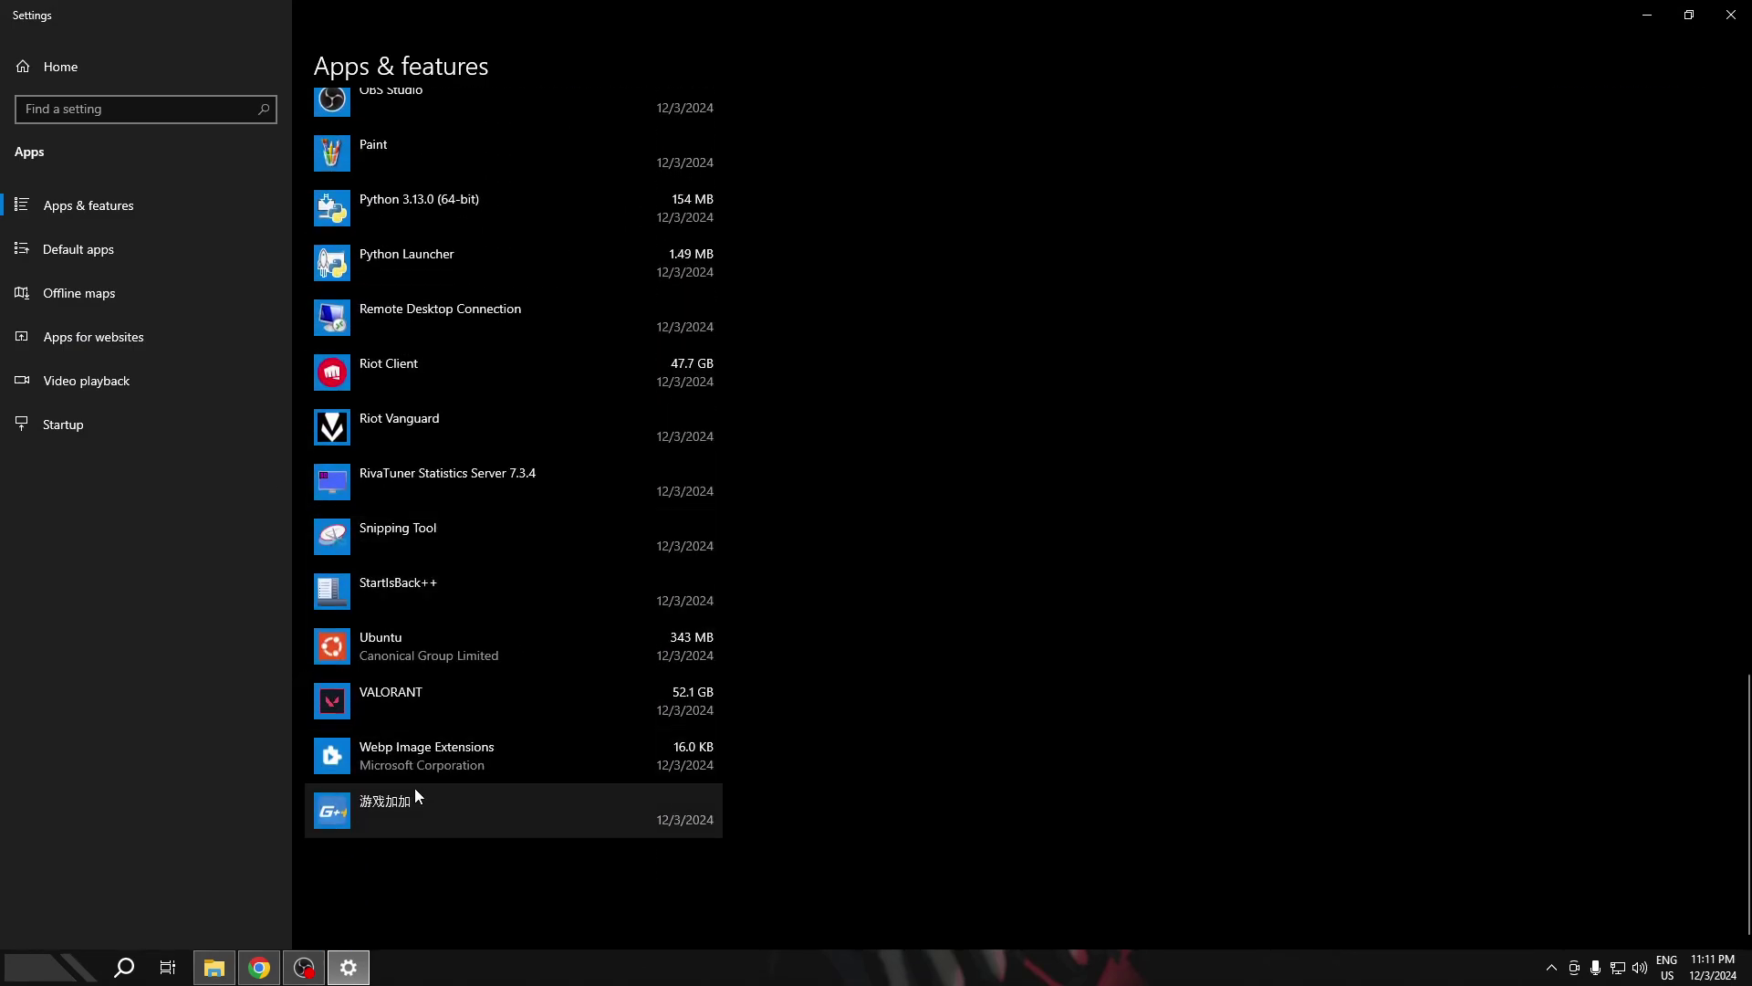
pyautogui.click(516, 644)
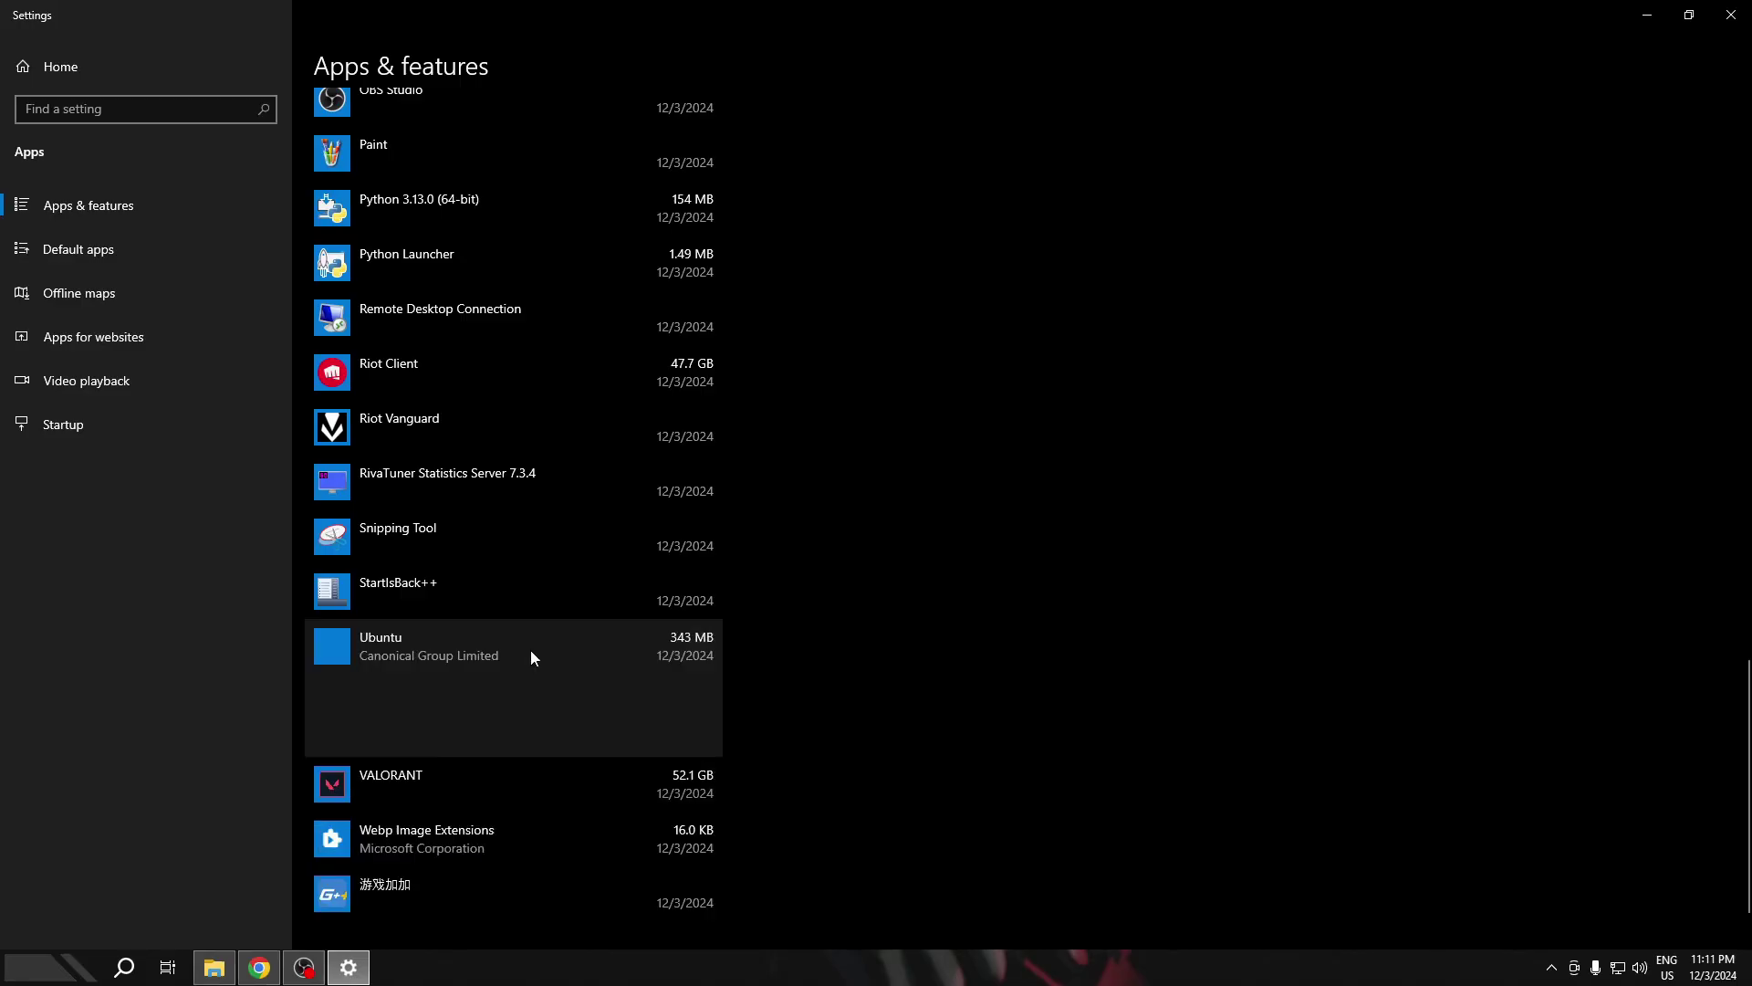
pyautogui.click(675, 730)
pyautogui.click(754, 692)
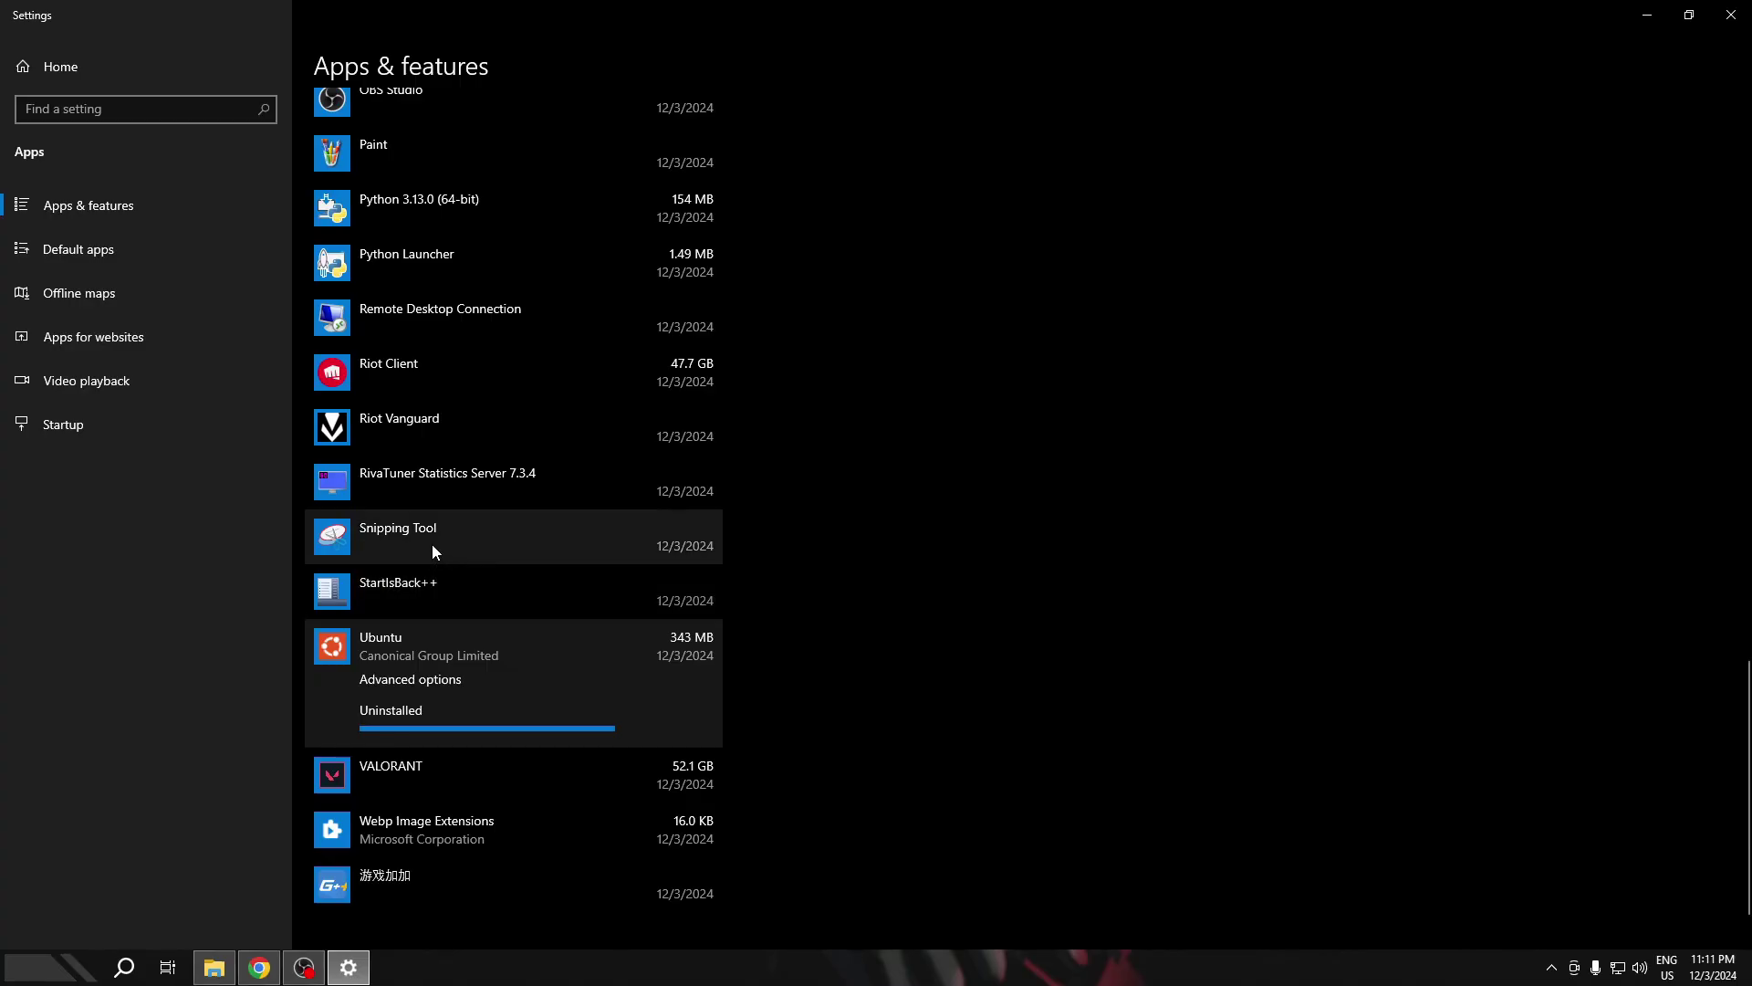
pyautogui.scroll(3, 487, 447)
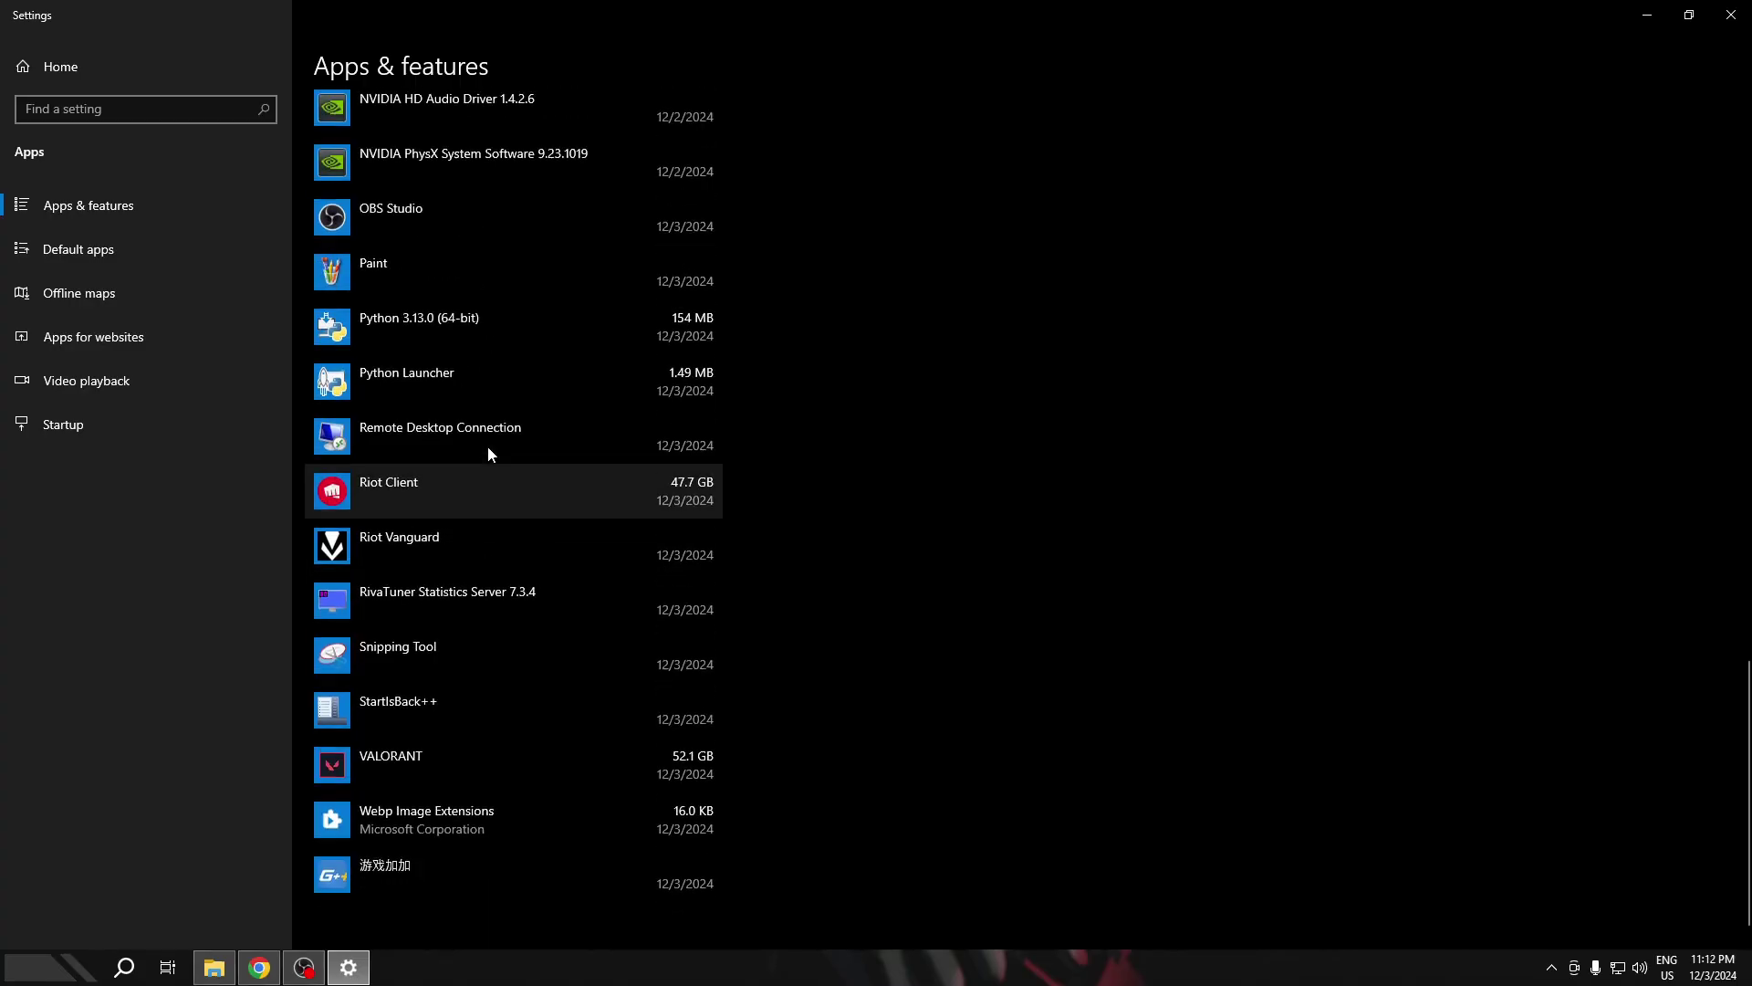
pyautogui.scroll(3, 468, 496)
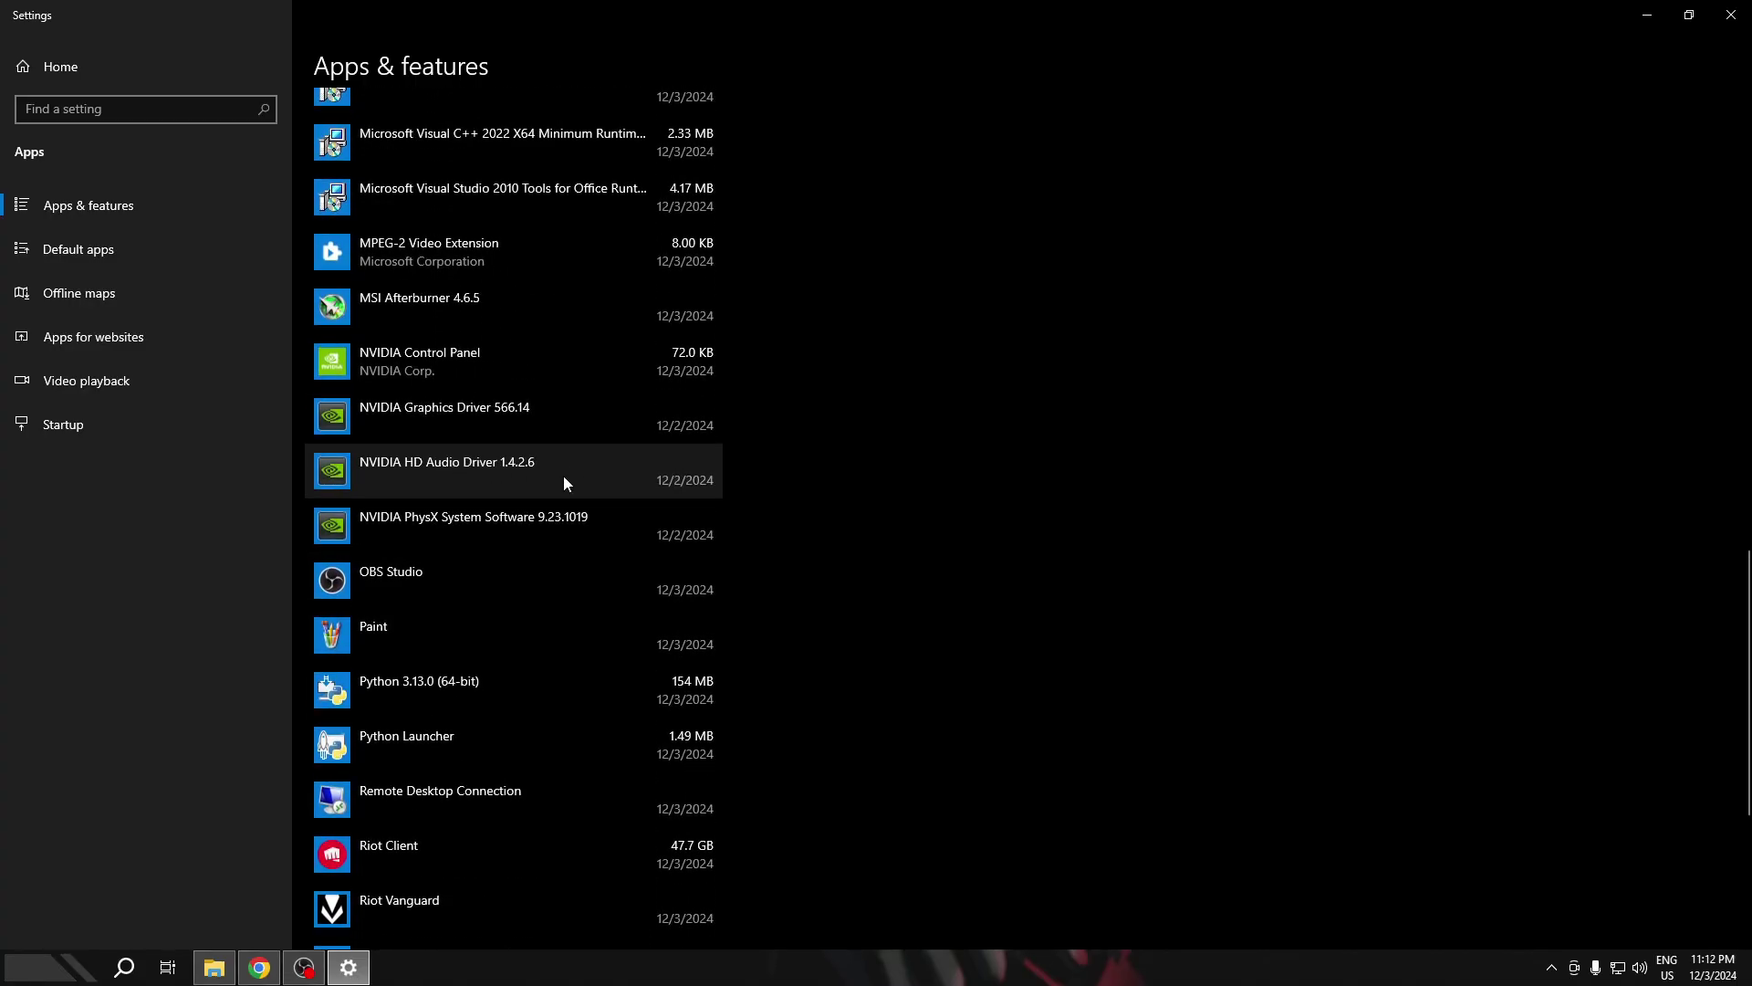
pyautogui.scroll(9, 492, 480)
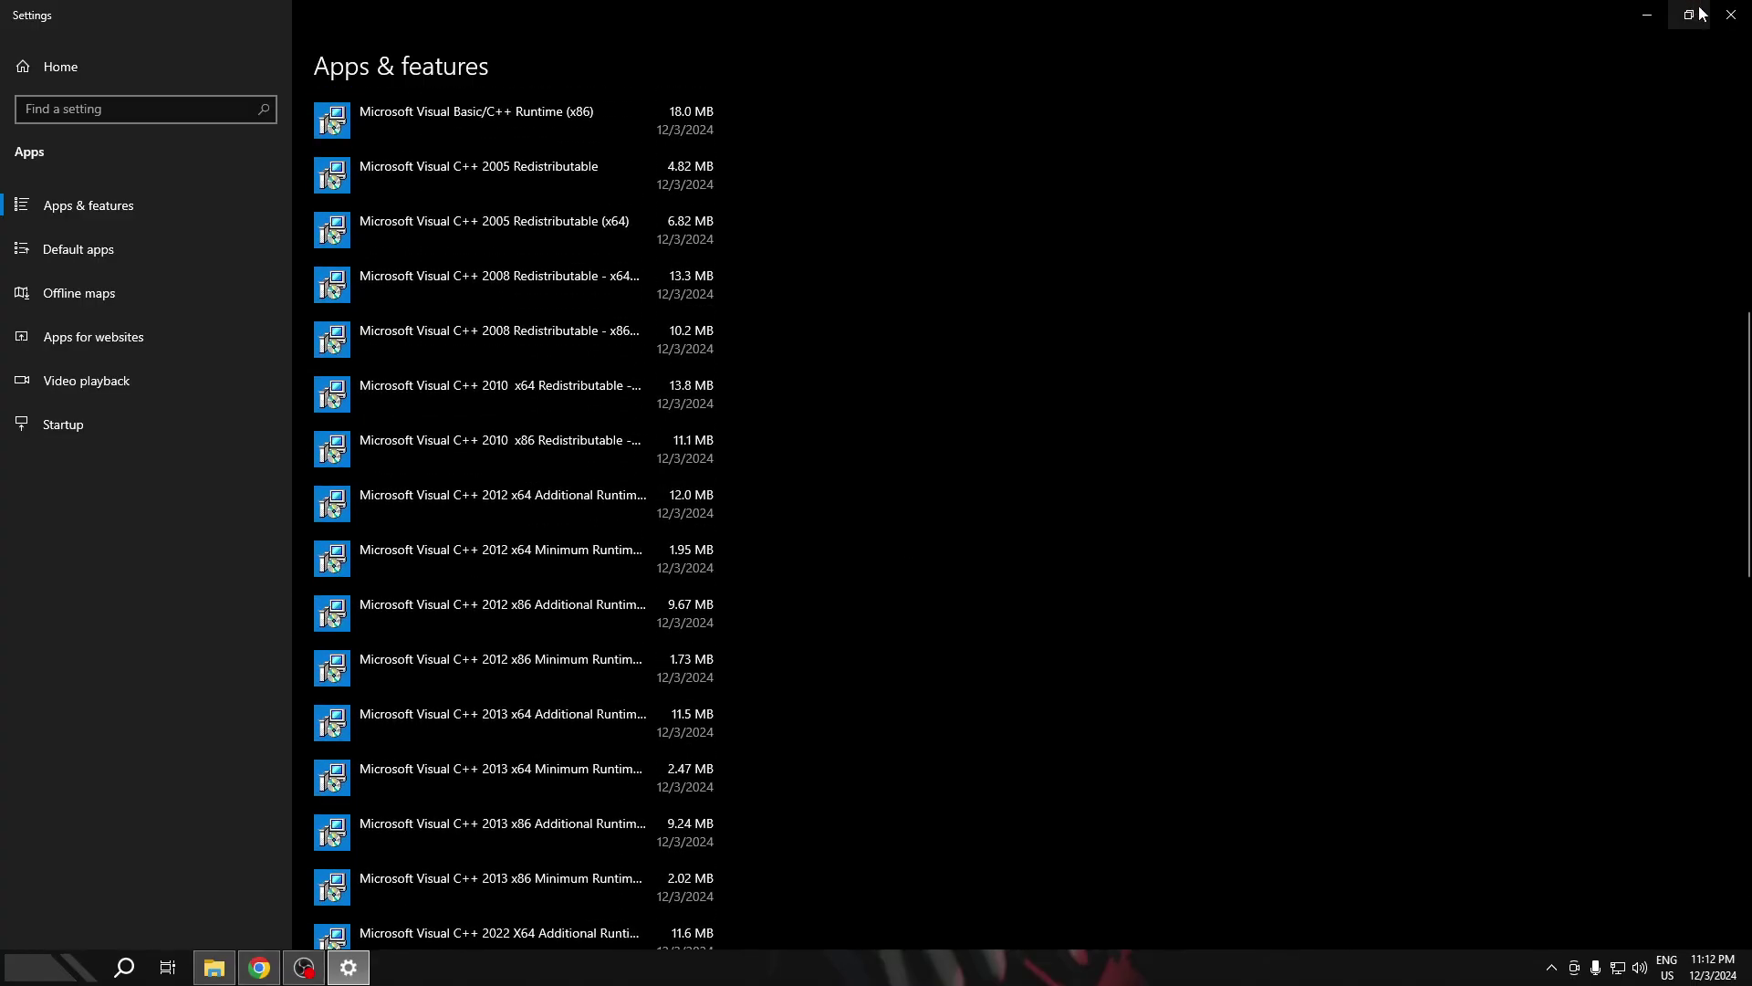
pyautogui.click(1731, 15)
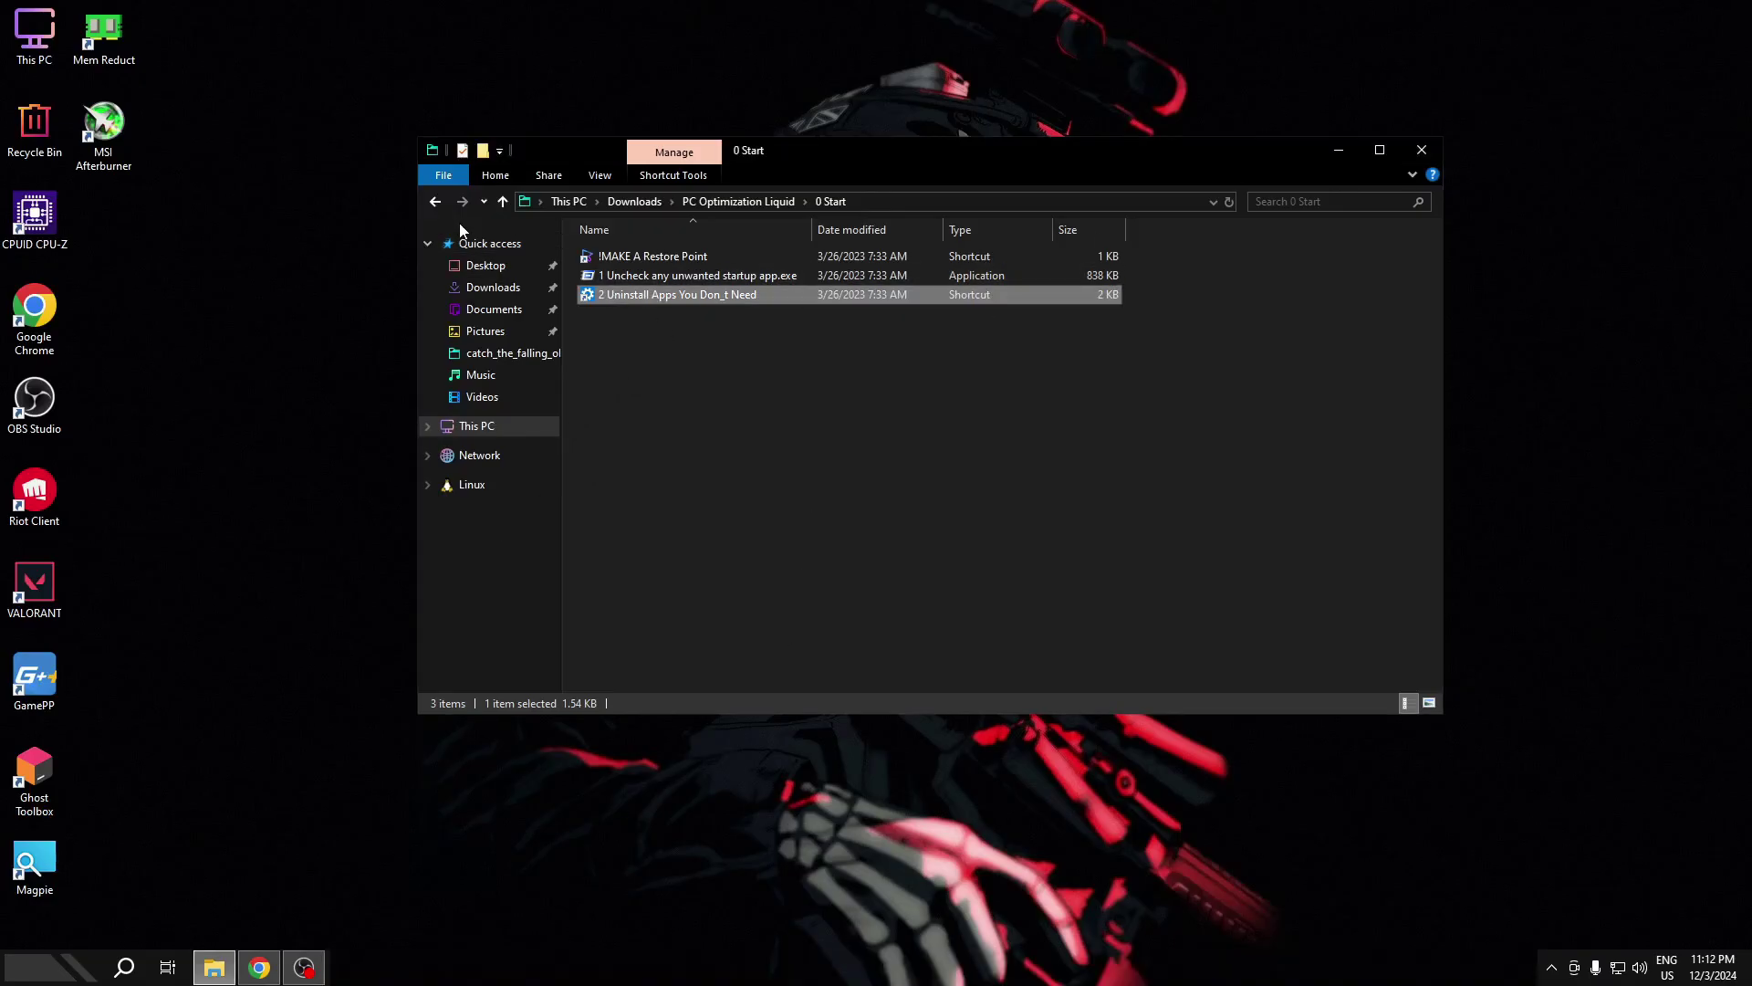
# - Open 1 - Batch Optimizations and run the Clear DNS Cache script as administrator
pyautogui.click(435, 204)
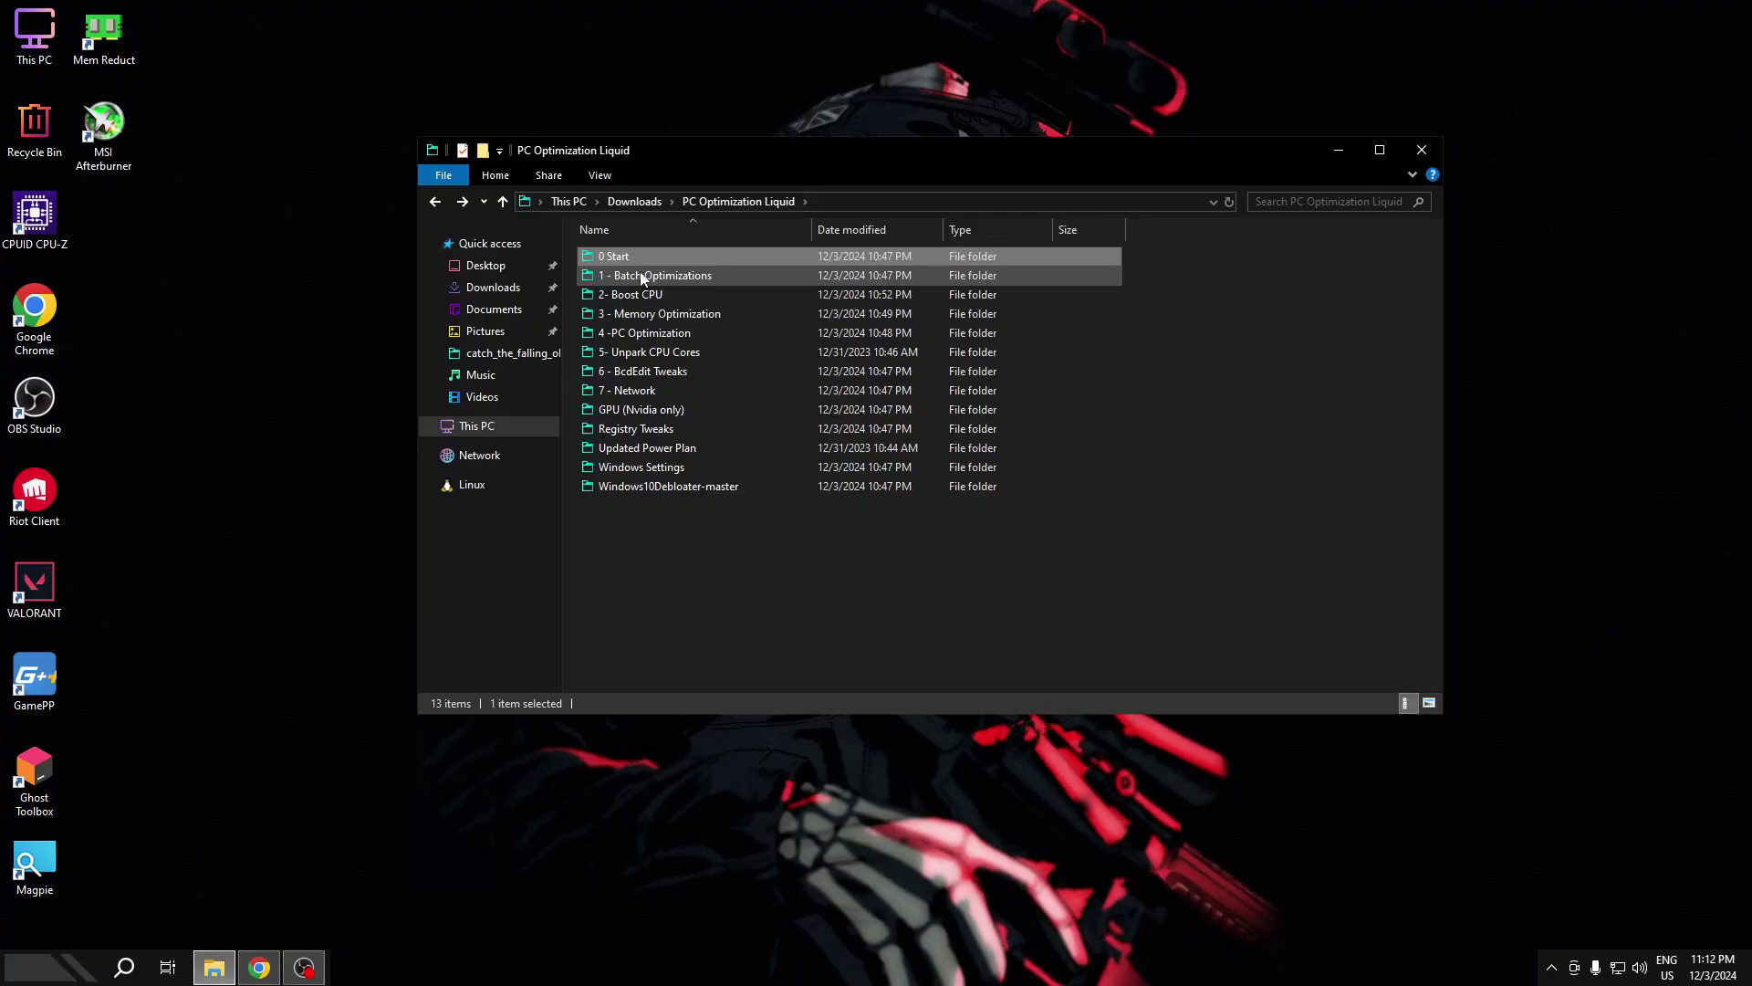
pyautogui.doubleClick(642, 276)
pyautogui.click(637, 263)
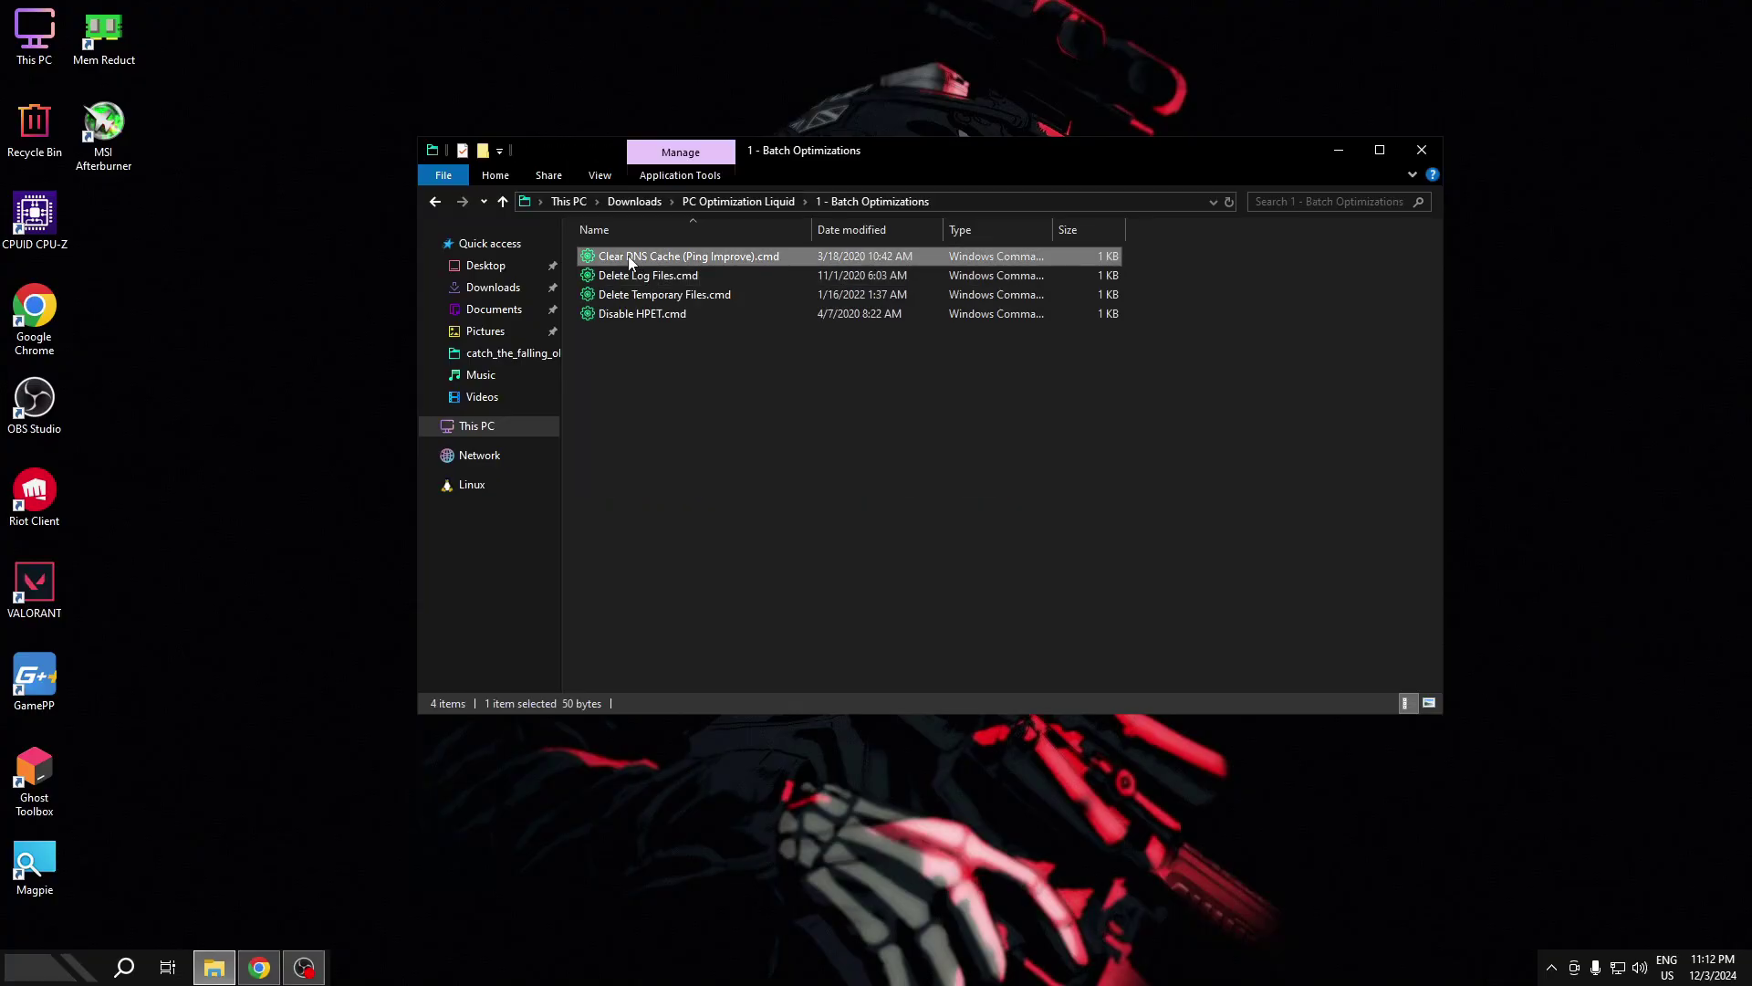
pyautogui.rightClick(629, 258)
pyautogui.click(675, 332)
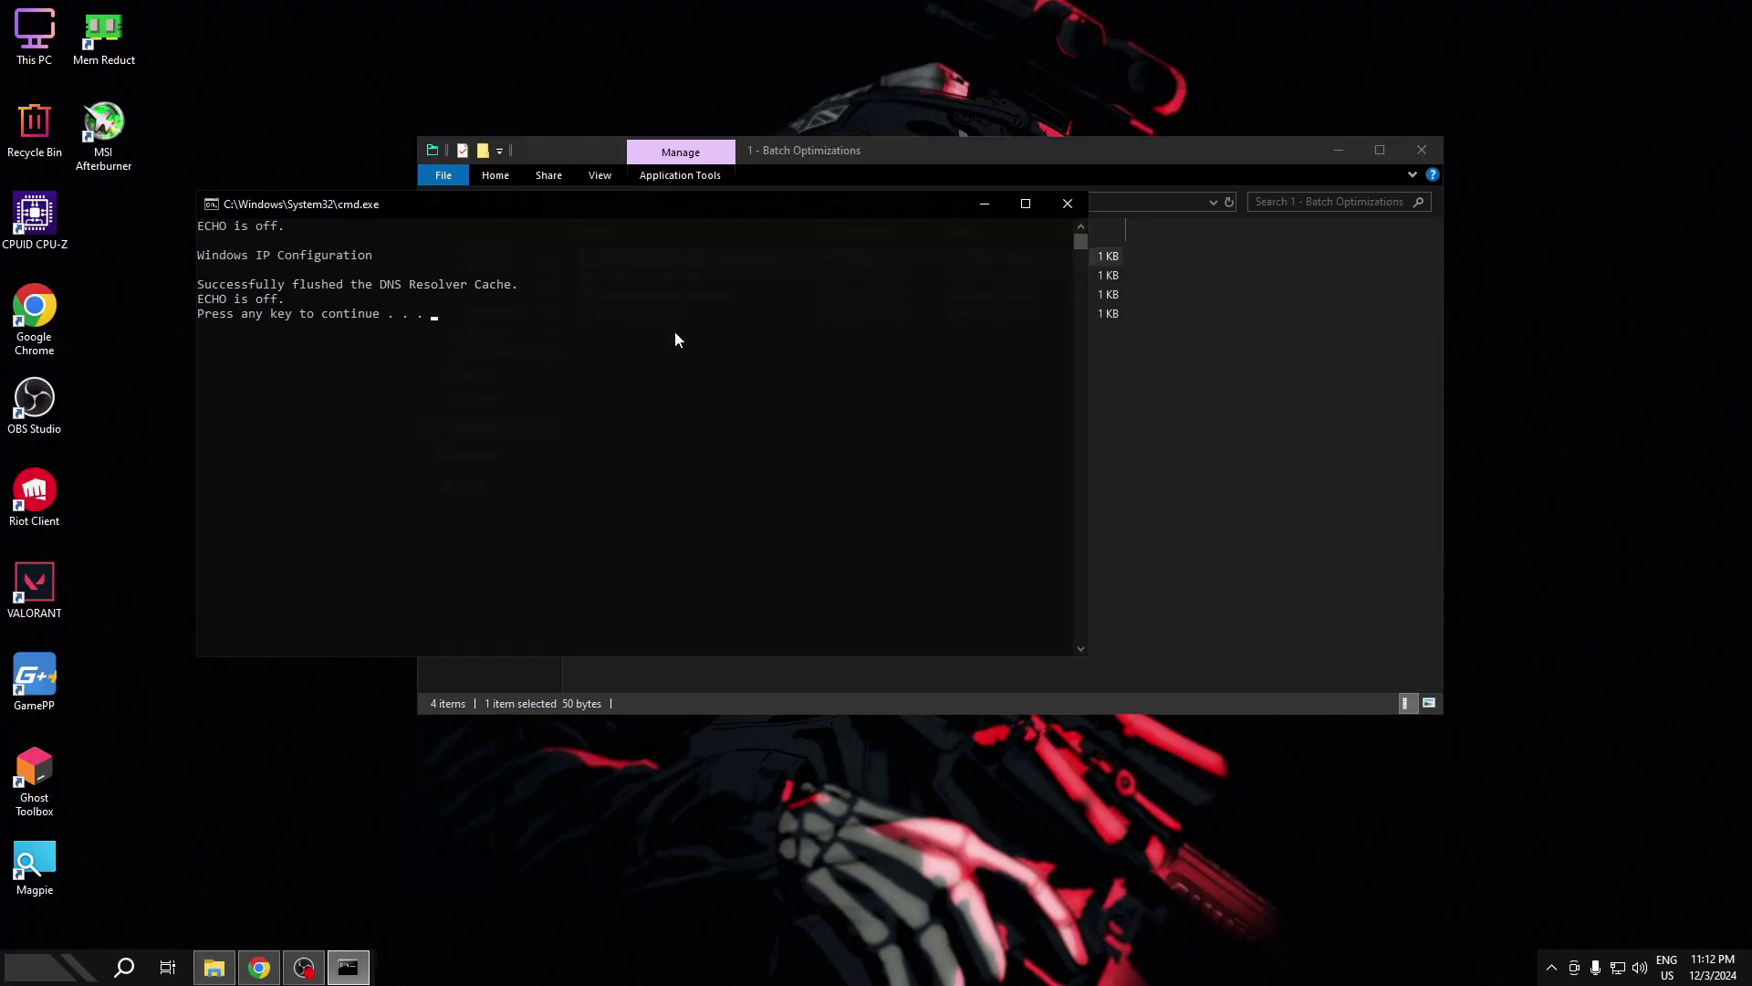
pyautogui.press('Return')
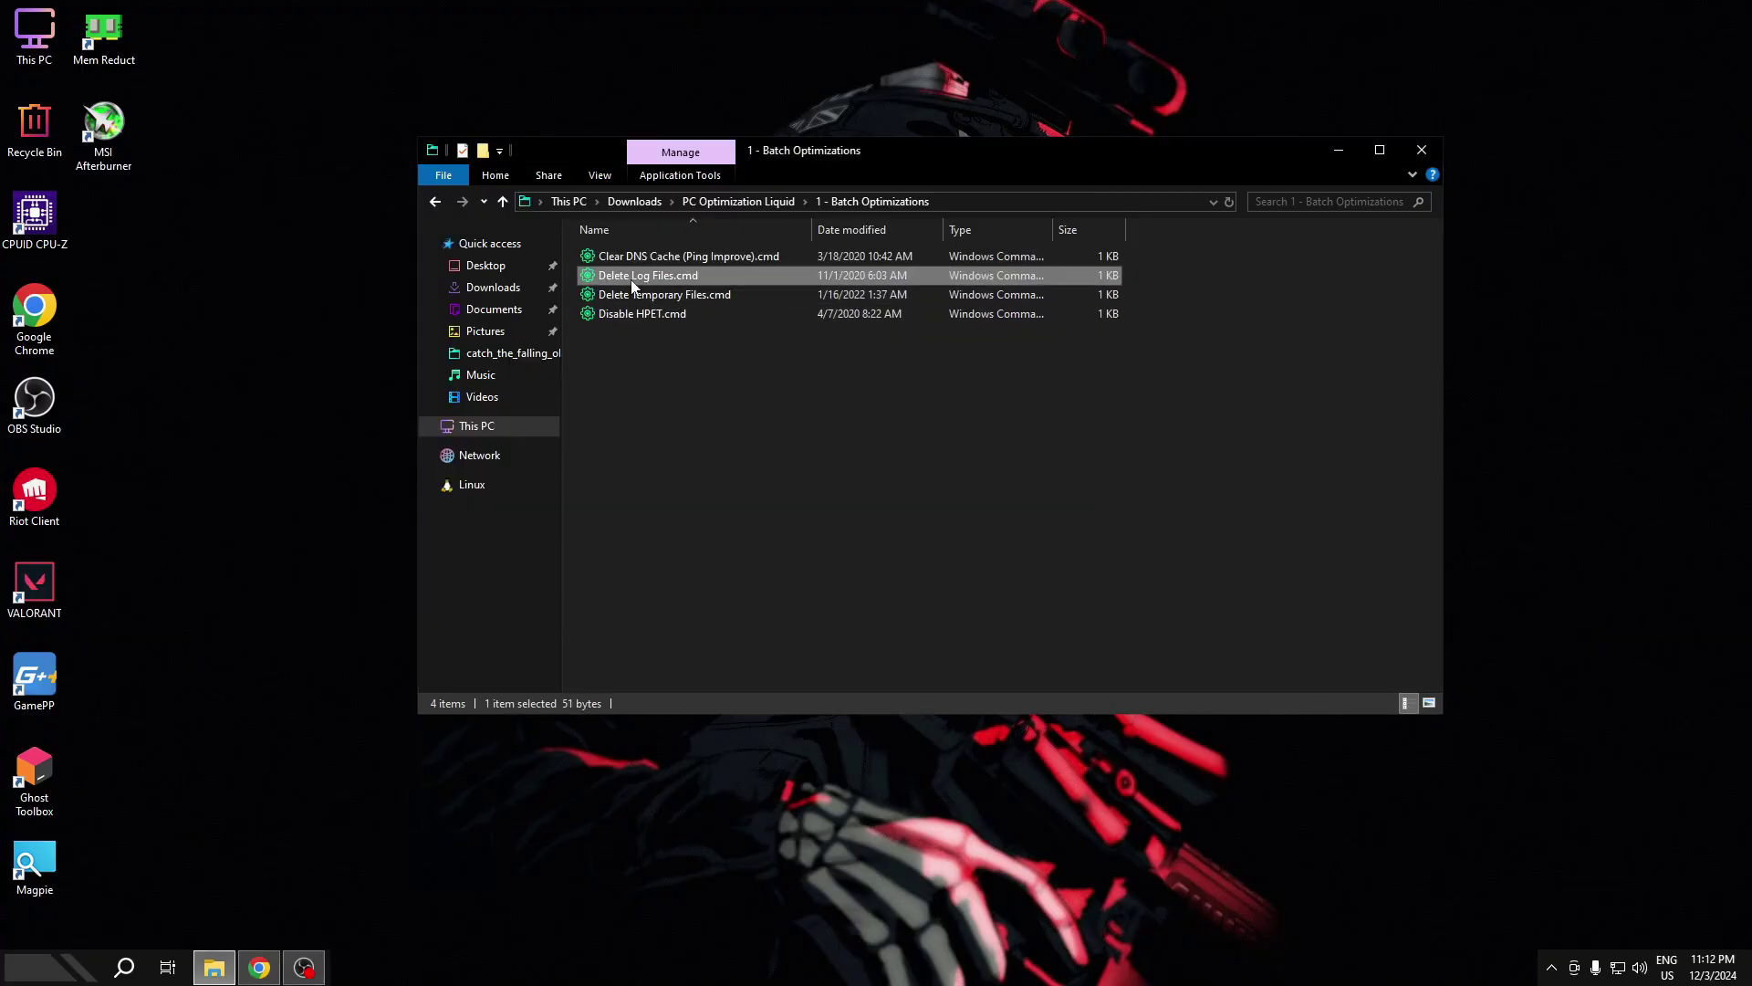
# - Run the Delete Log Files and Delete Temporary Files scripts as administrator
pyautogui.rightClick(629, 278)
pyautogui.click(681, 354)
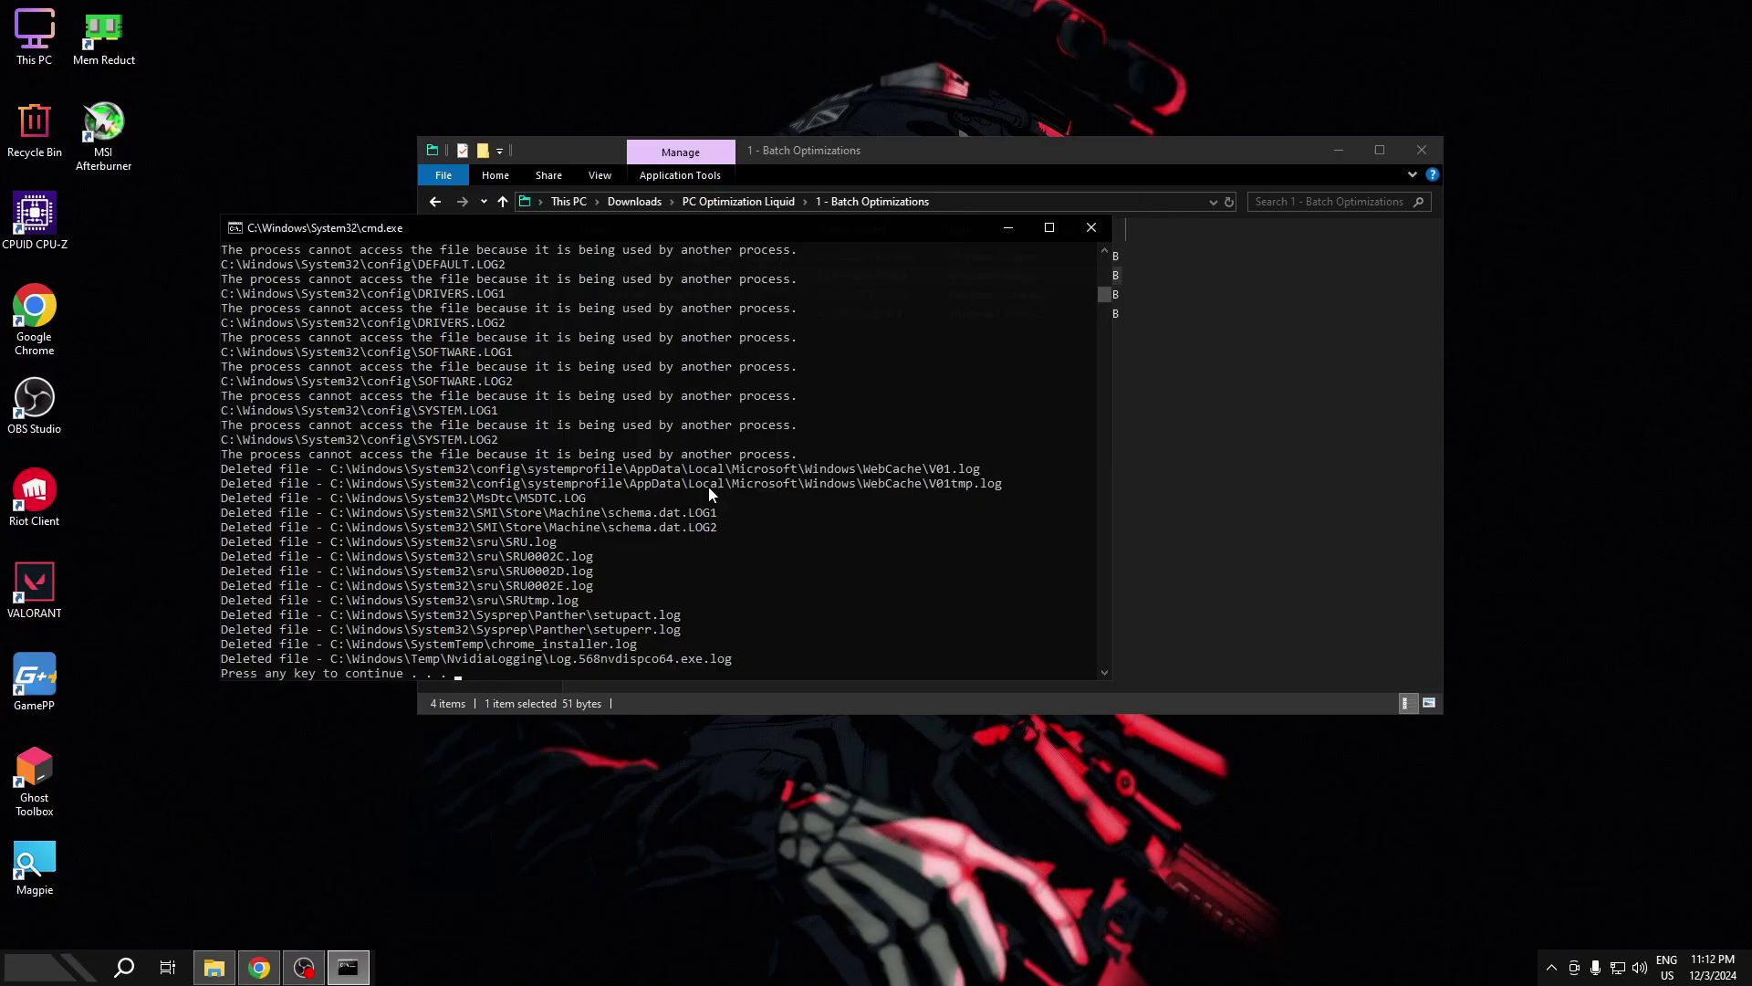
pyautogui.press('Return')
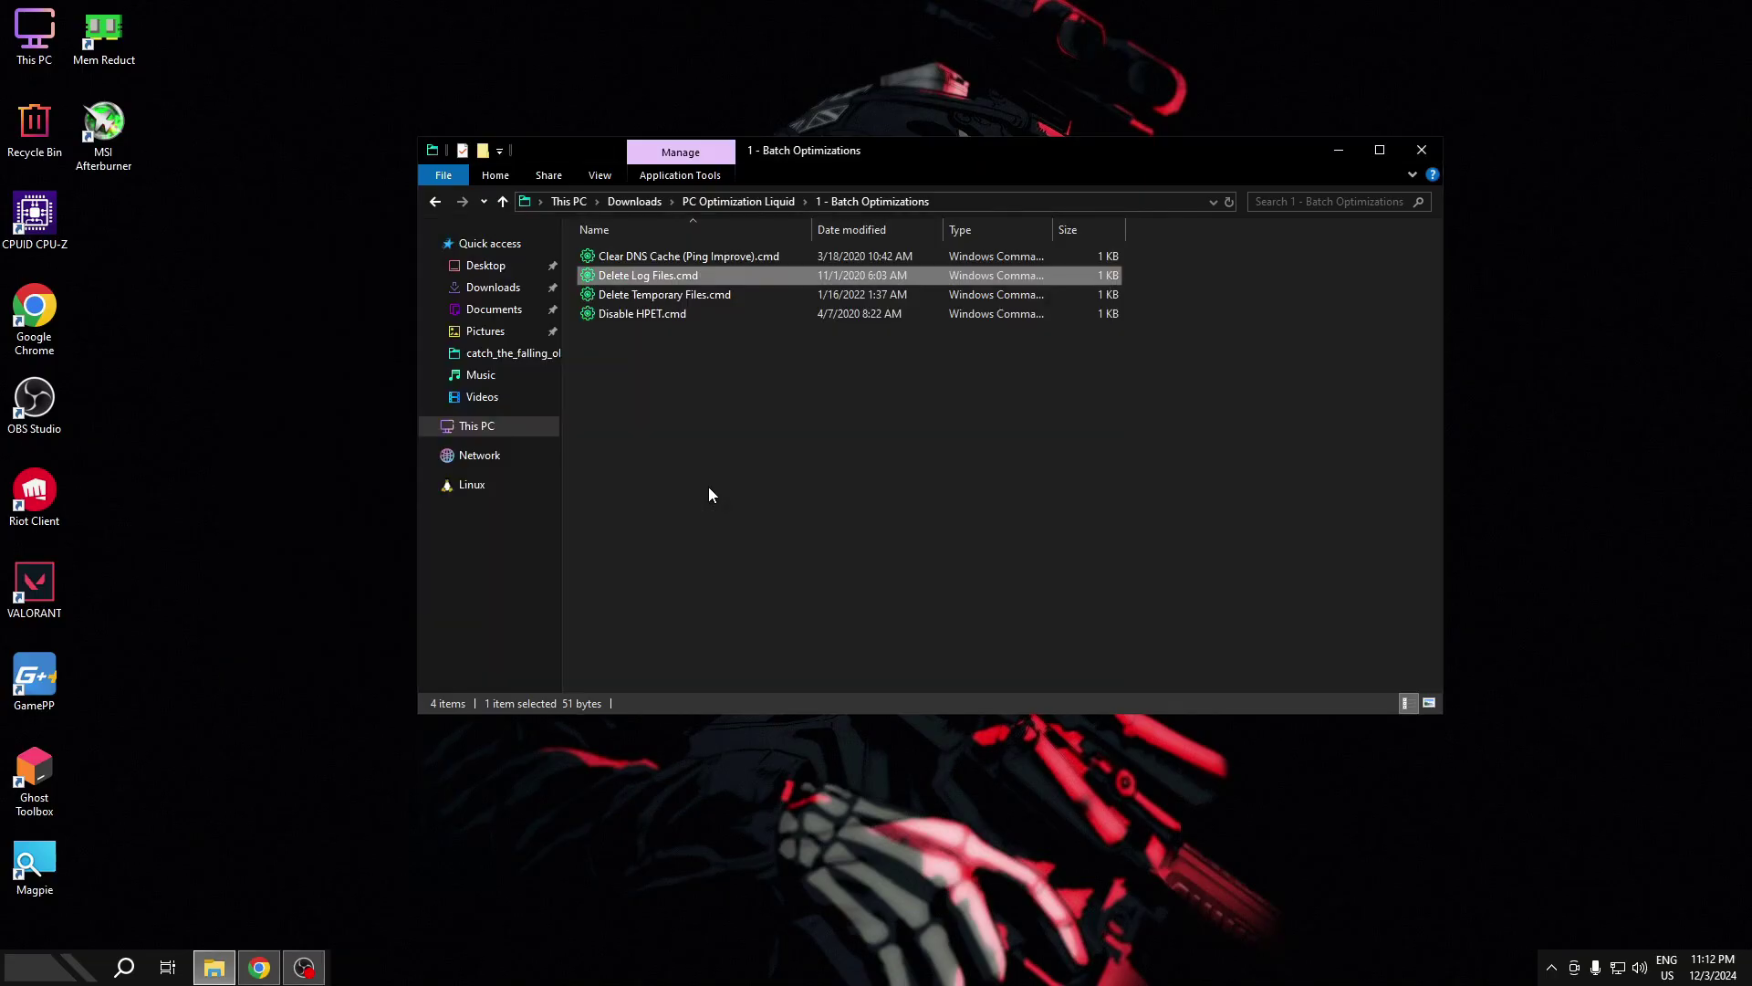
pyautogui.click(683, 295)
pyautogui.rightClick(683, 296)
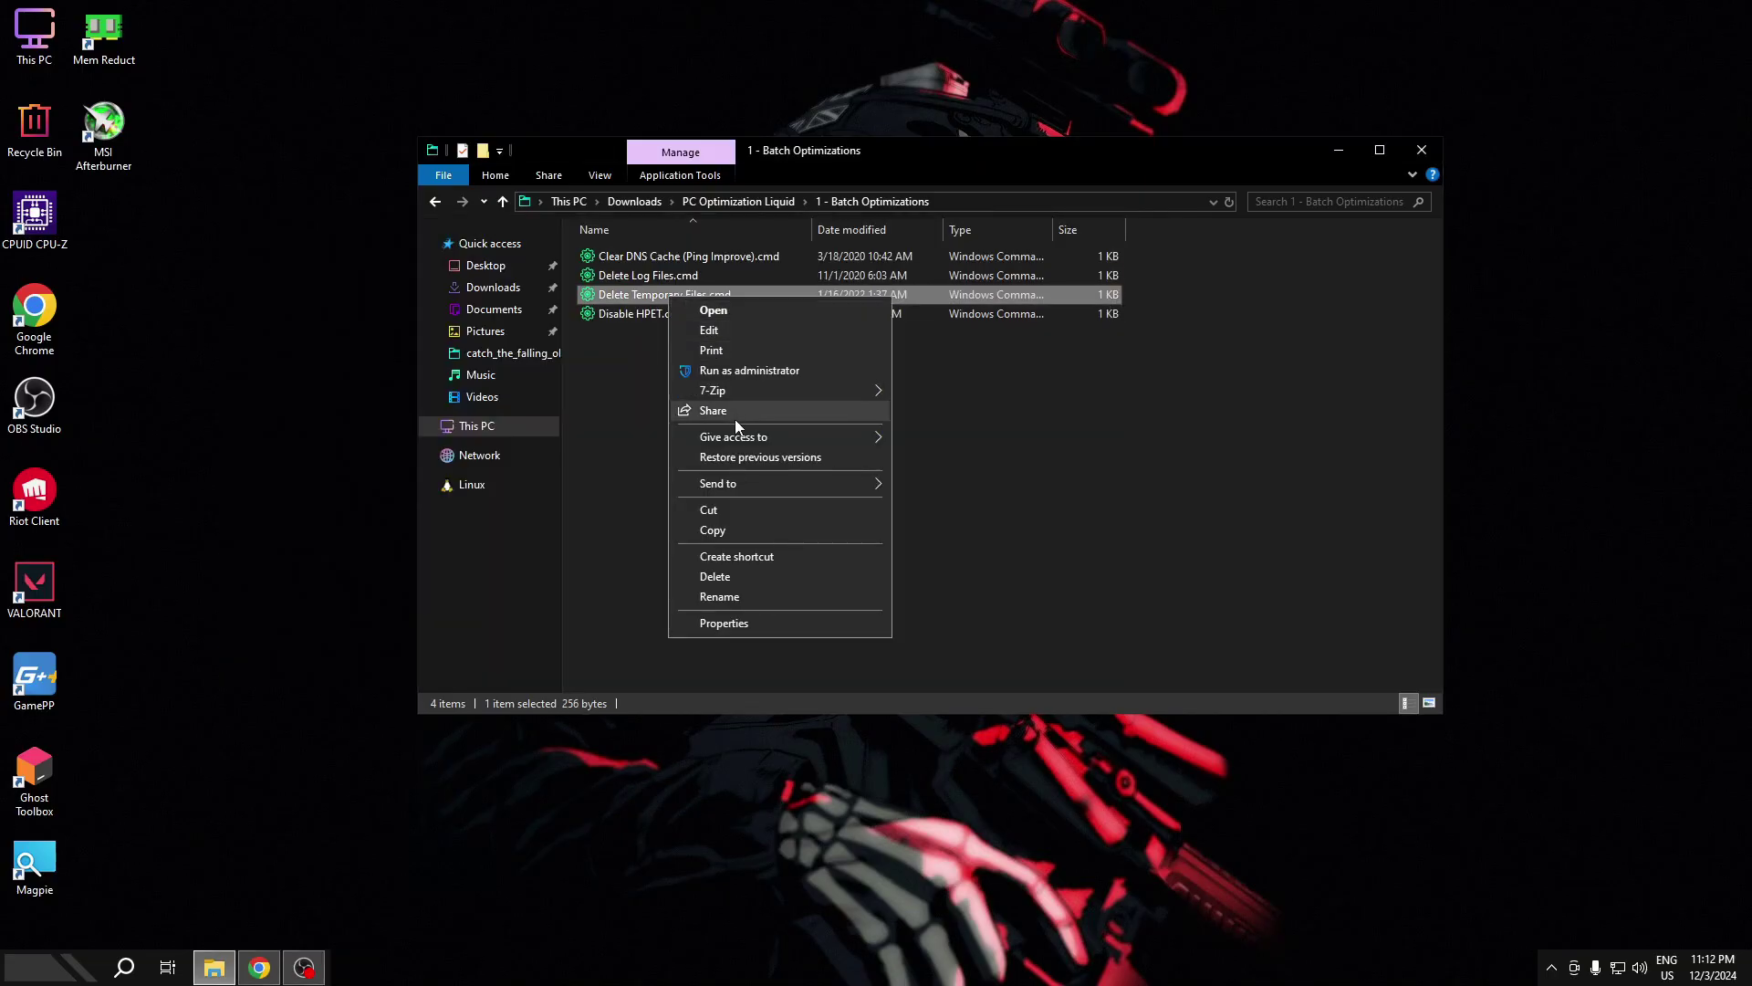
pyautogui.click(759, 370)
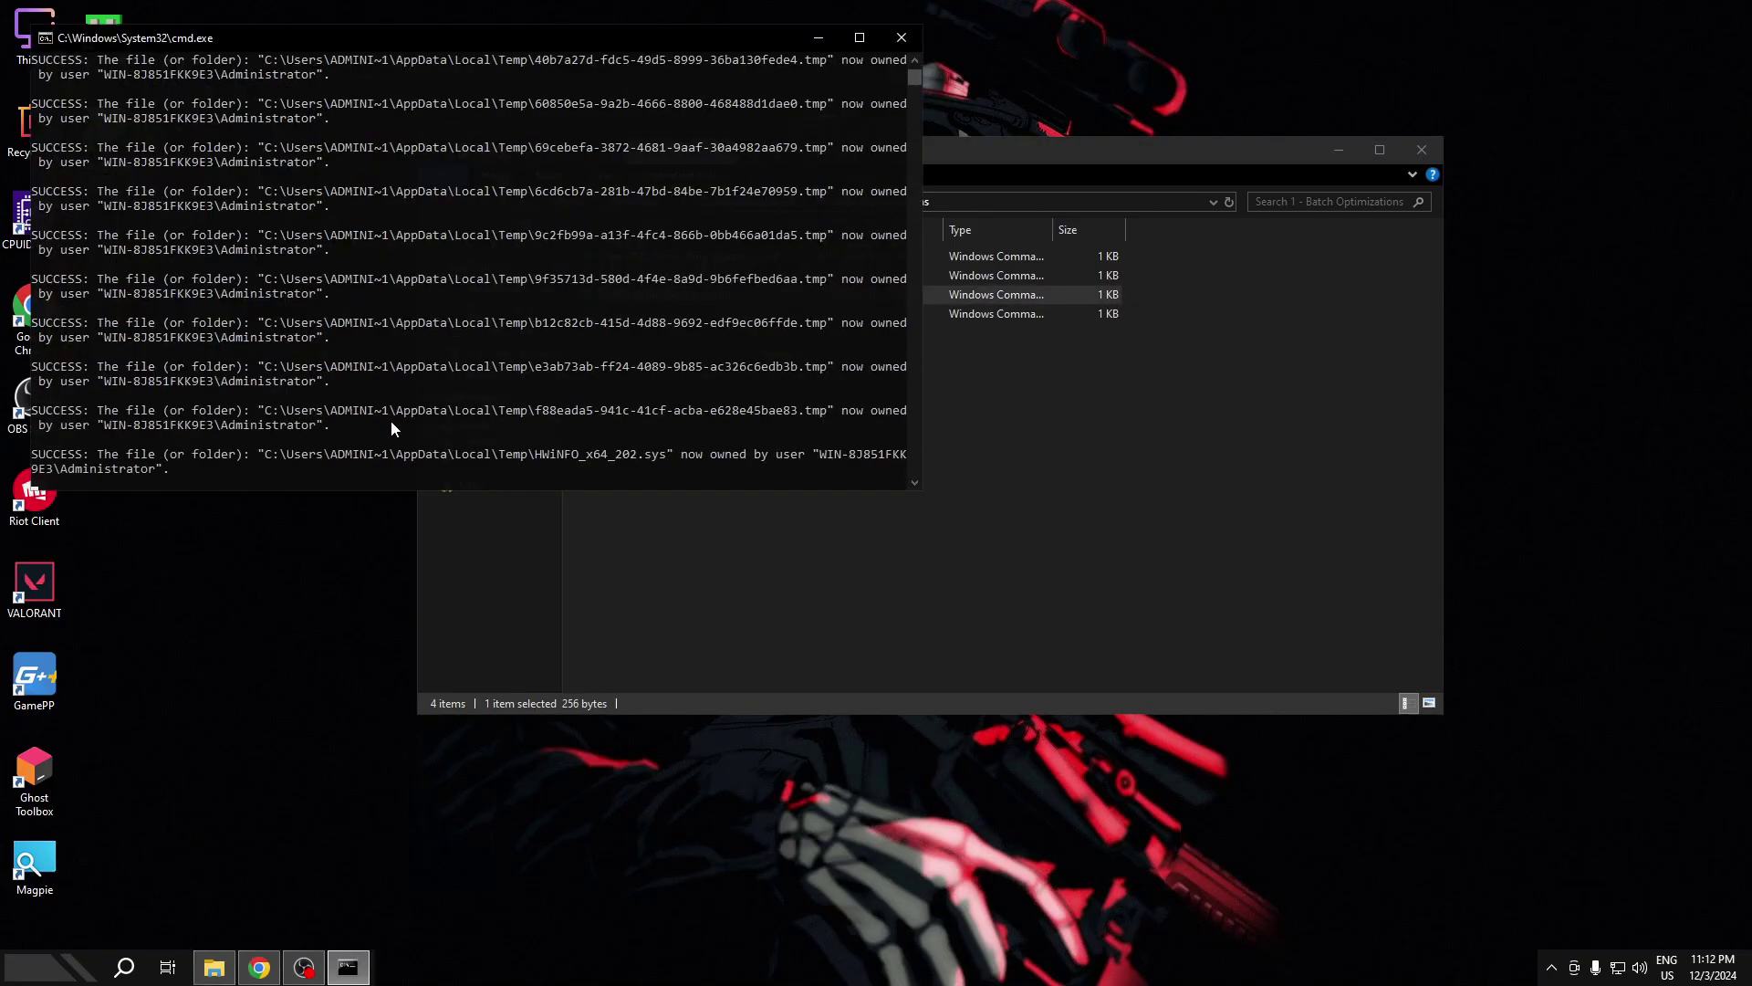
pyautogui.press('Return')
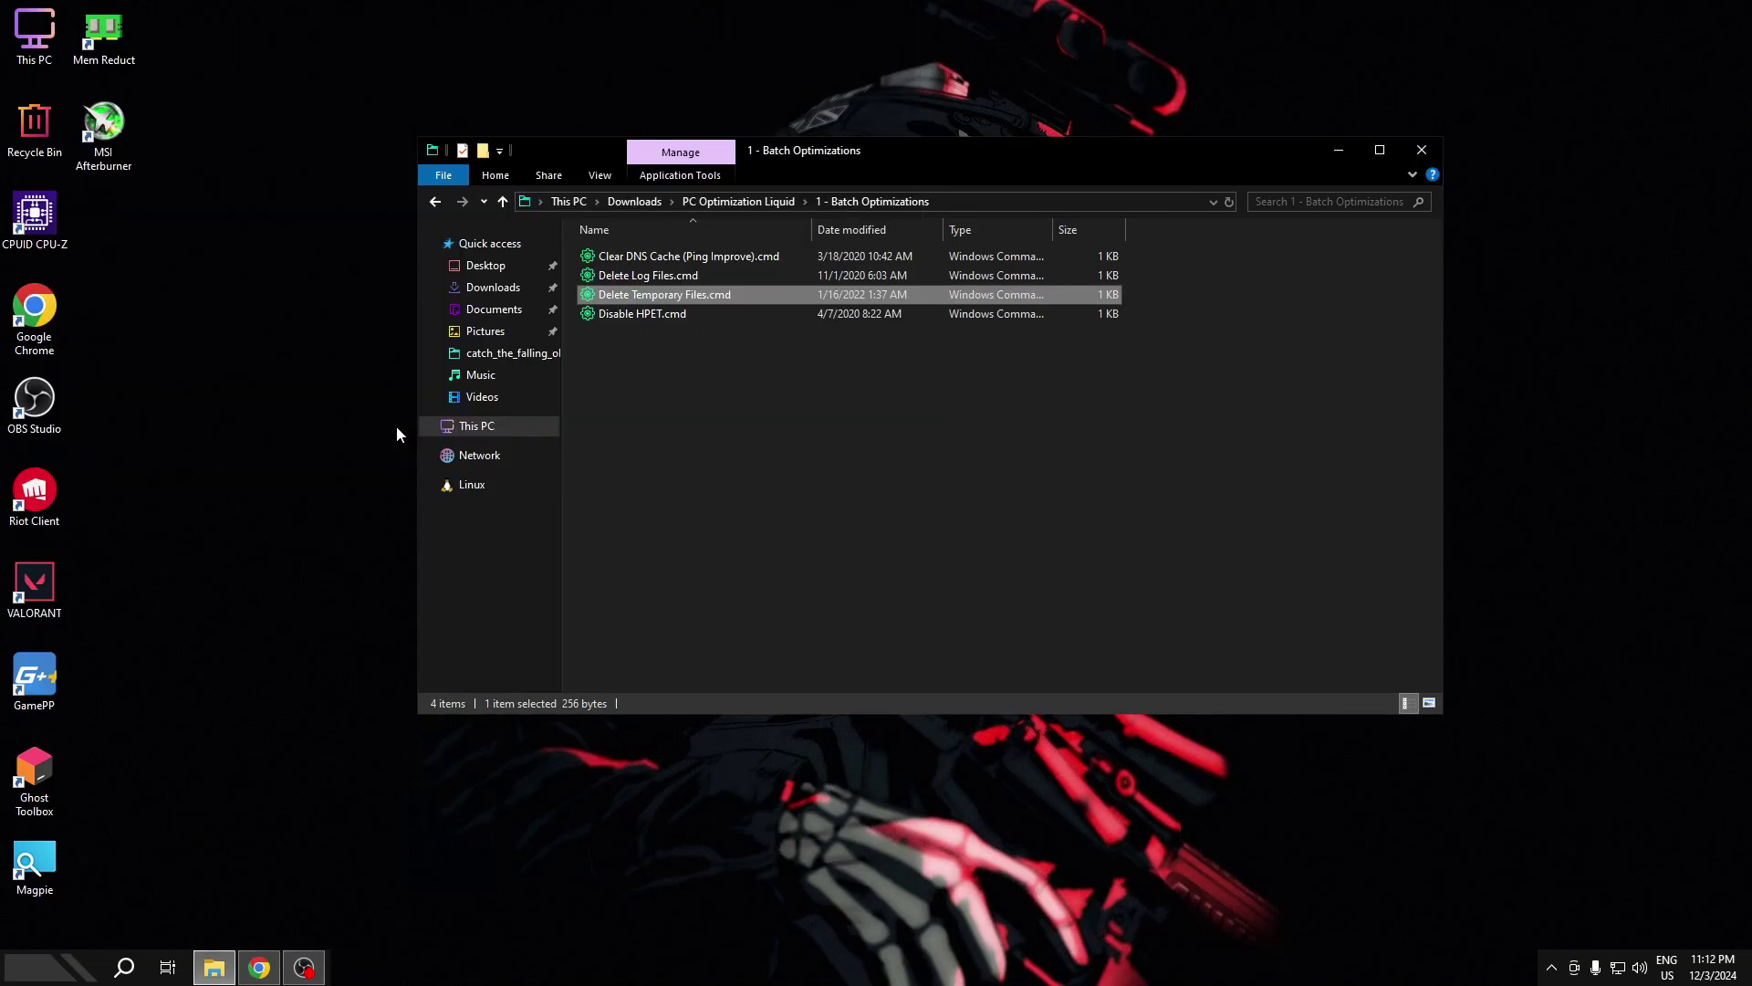
# - Run Disable HPET as administrator and return to the PC Optimization Liquid folder
pyautogui.click(675, 314)
pyautogui.rightClick(675, 314)
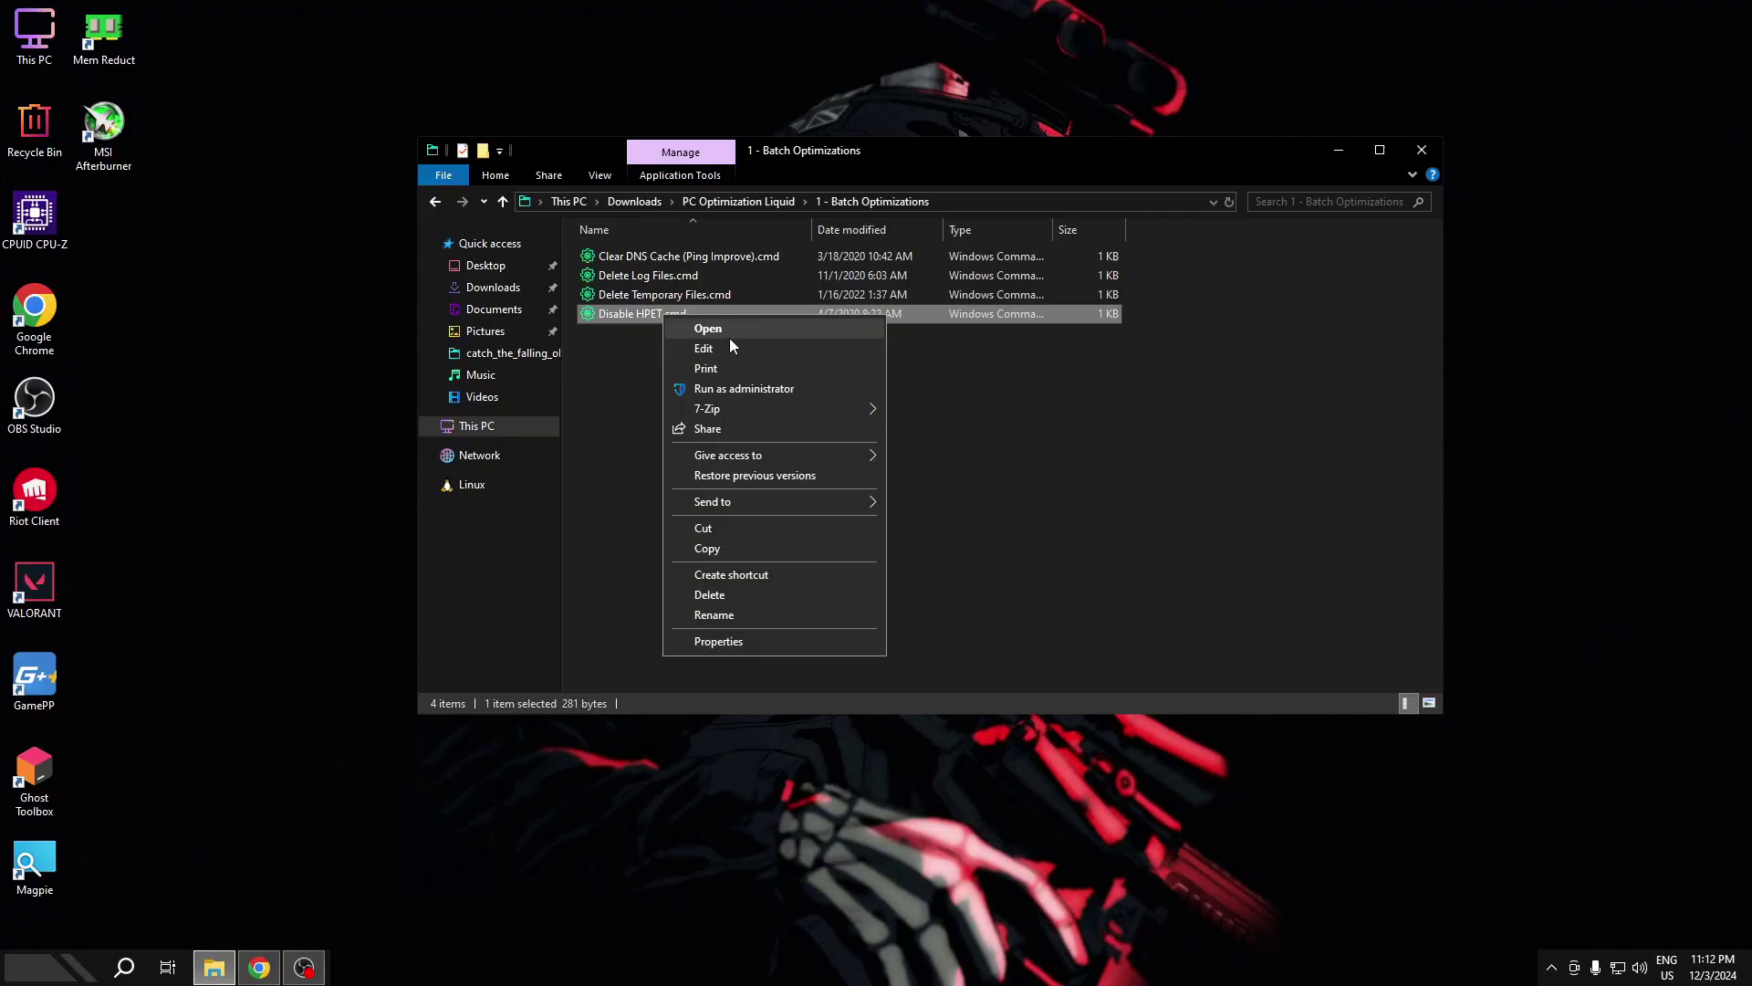
pyautogui.click(717, 386)
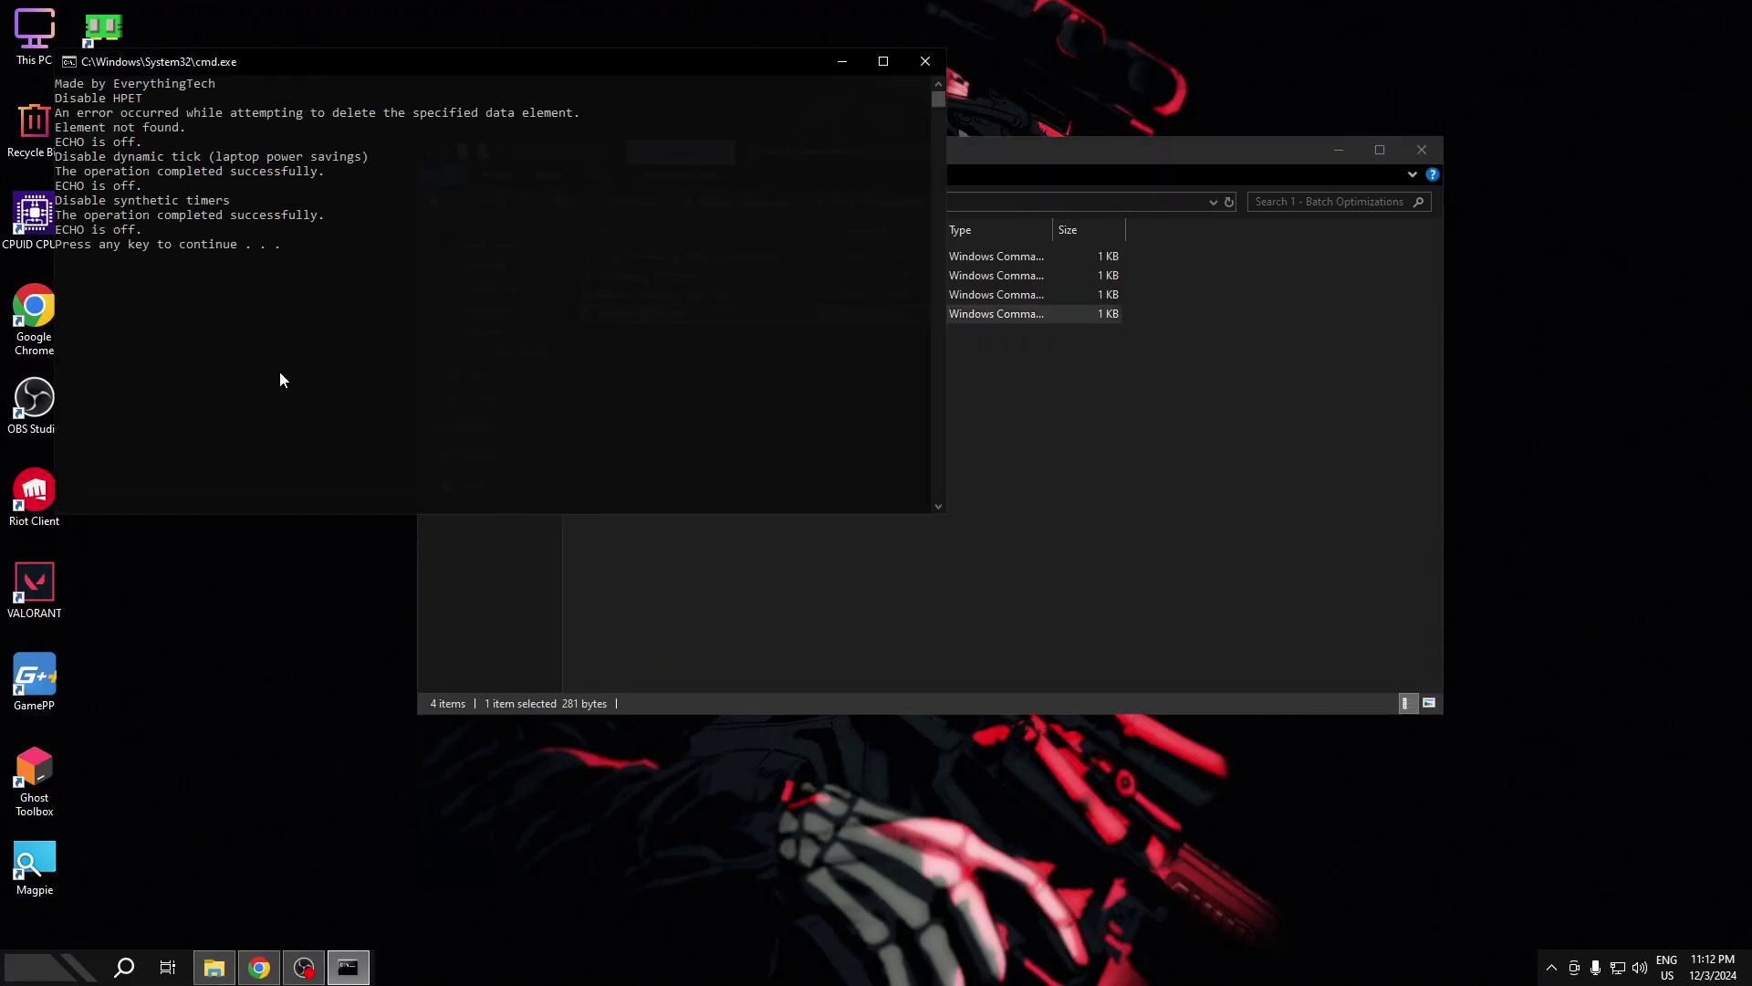
pyautogui.press('Return')
pyautogui.press('BackSpace')
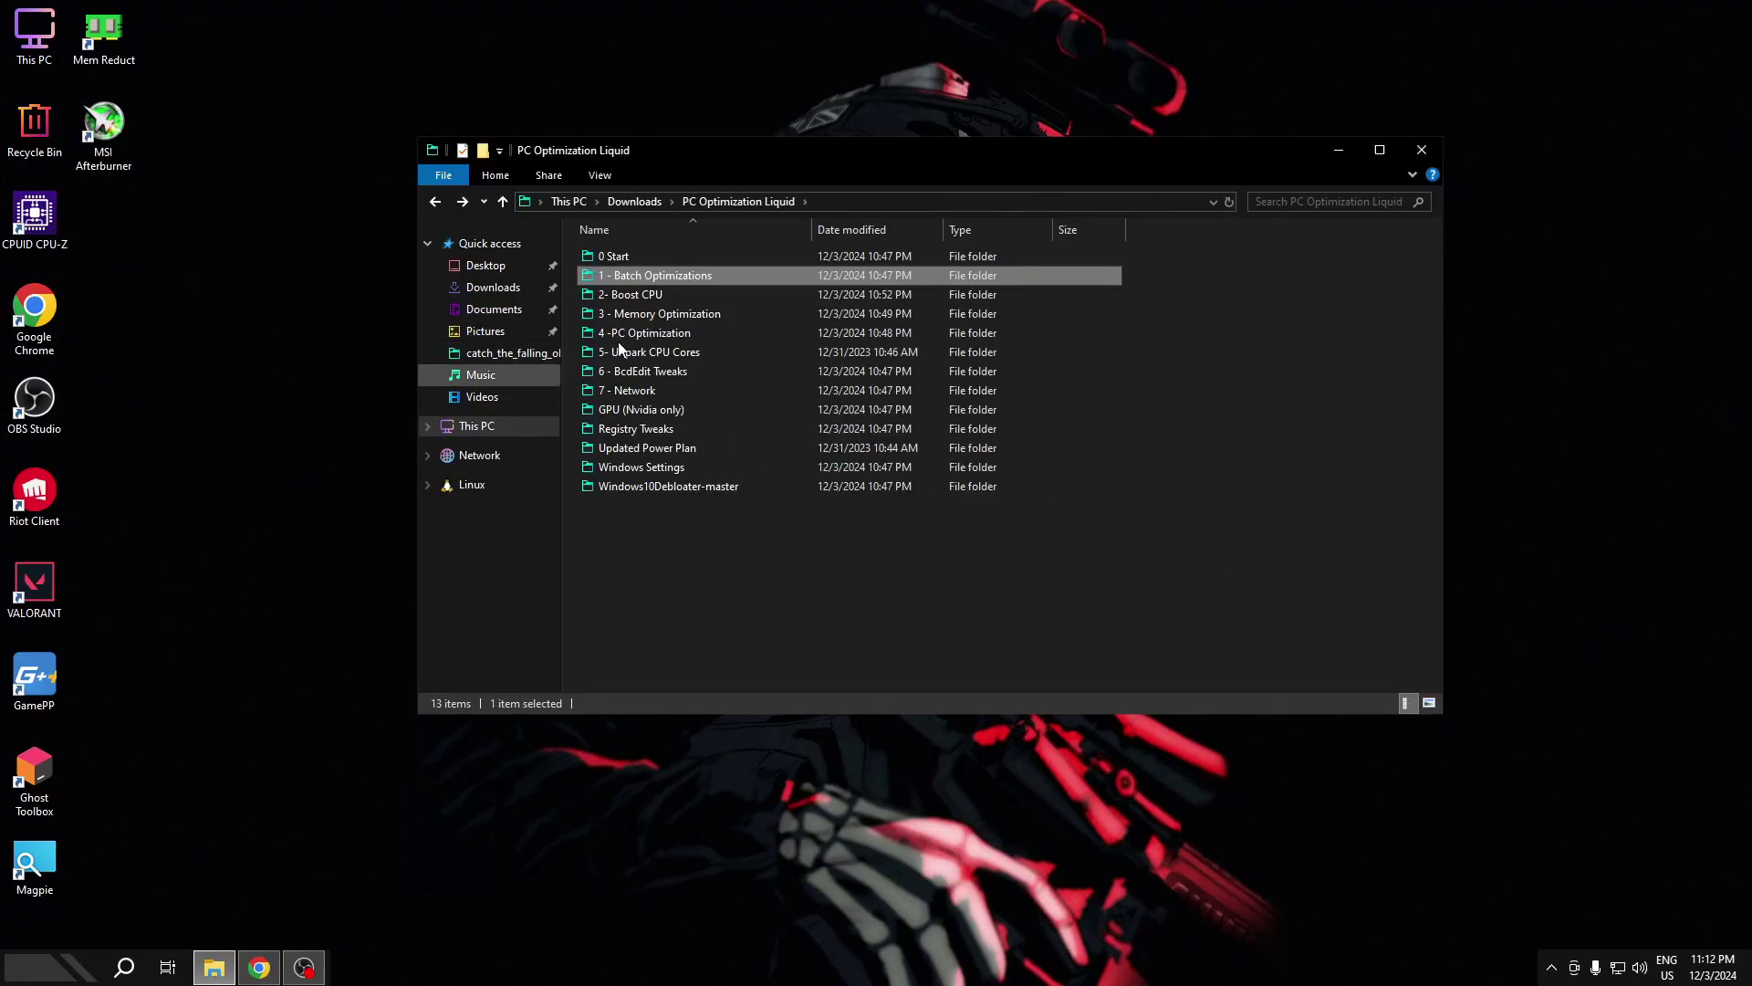
# - Open 2- Boost CPU and merge Basic Optimization Regedit.reg and Boost System Responsiveness.reg
pyautogui.doubleClick(649, 297)
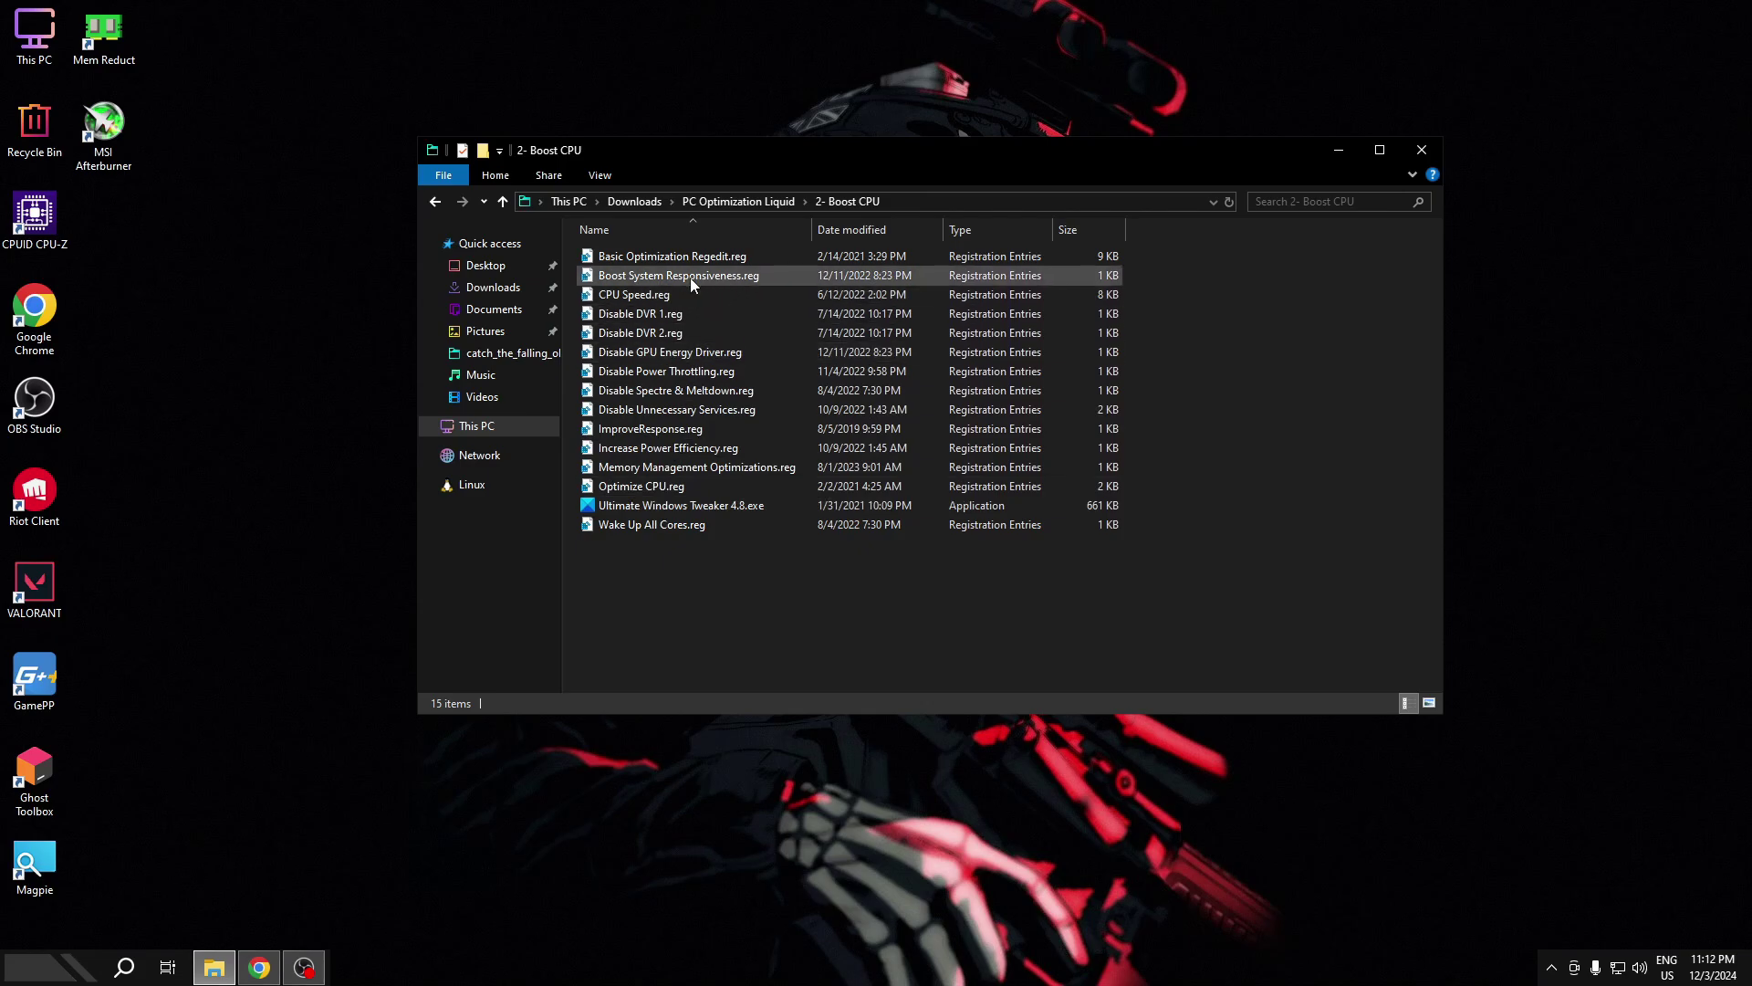
pyautogui.doubleClick(704, 262)
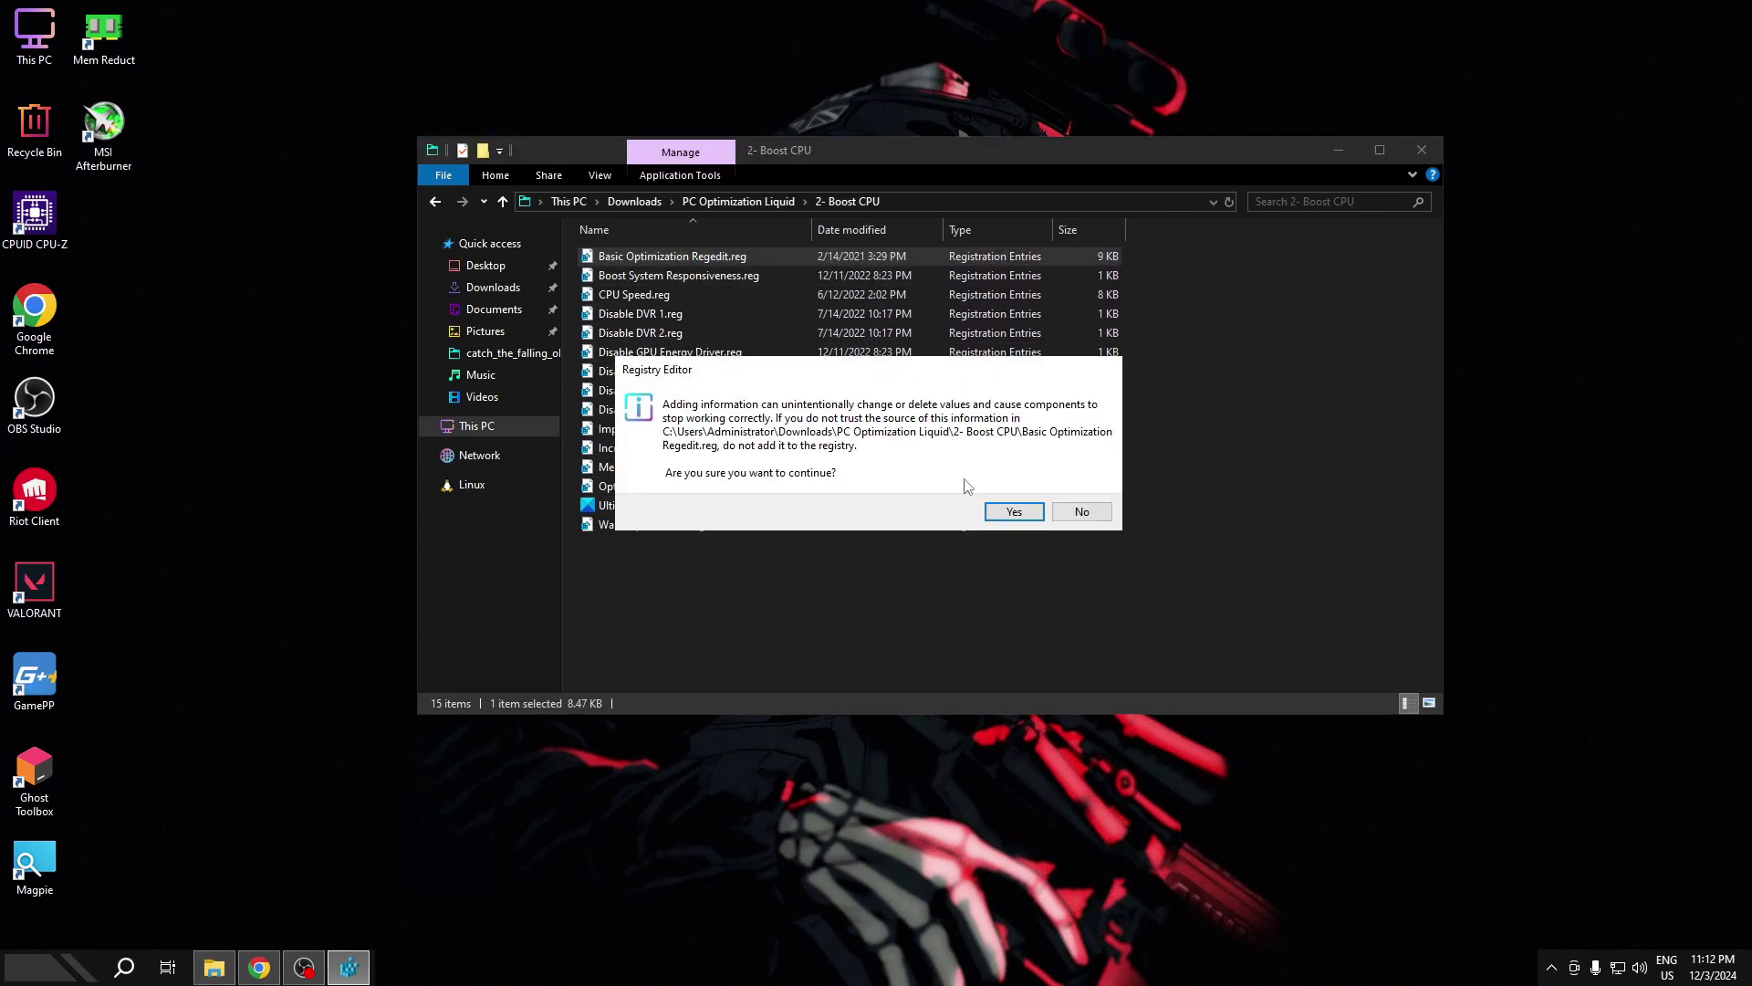
pyautogui.click(999, 514)
pyautogui.click(1081, 490)
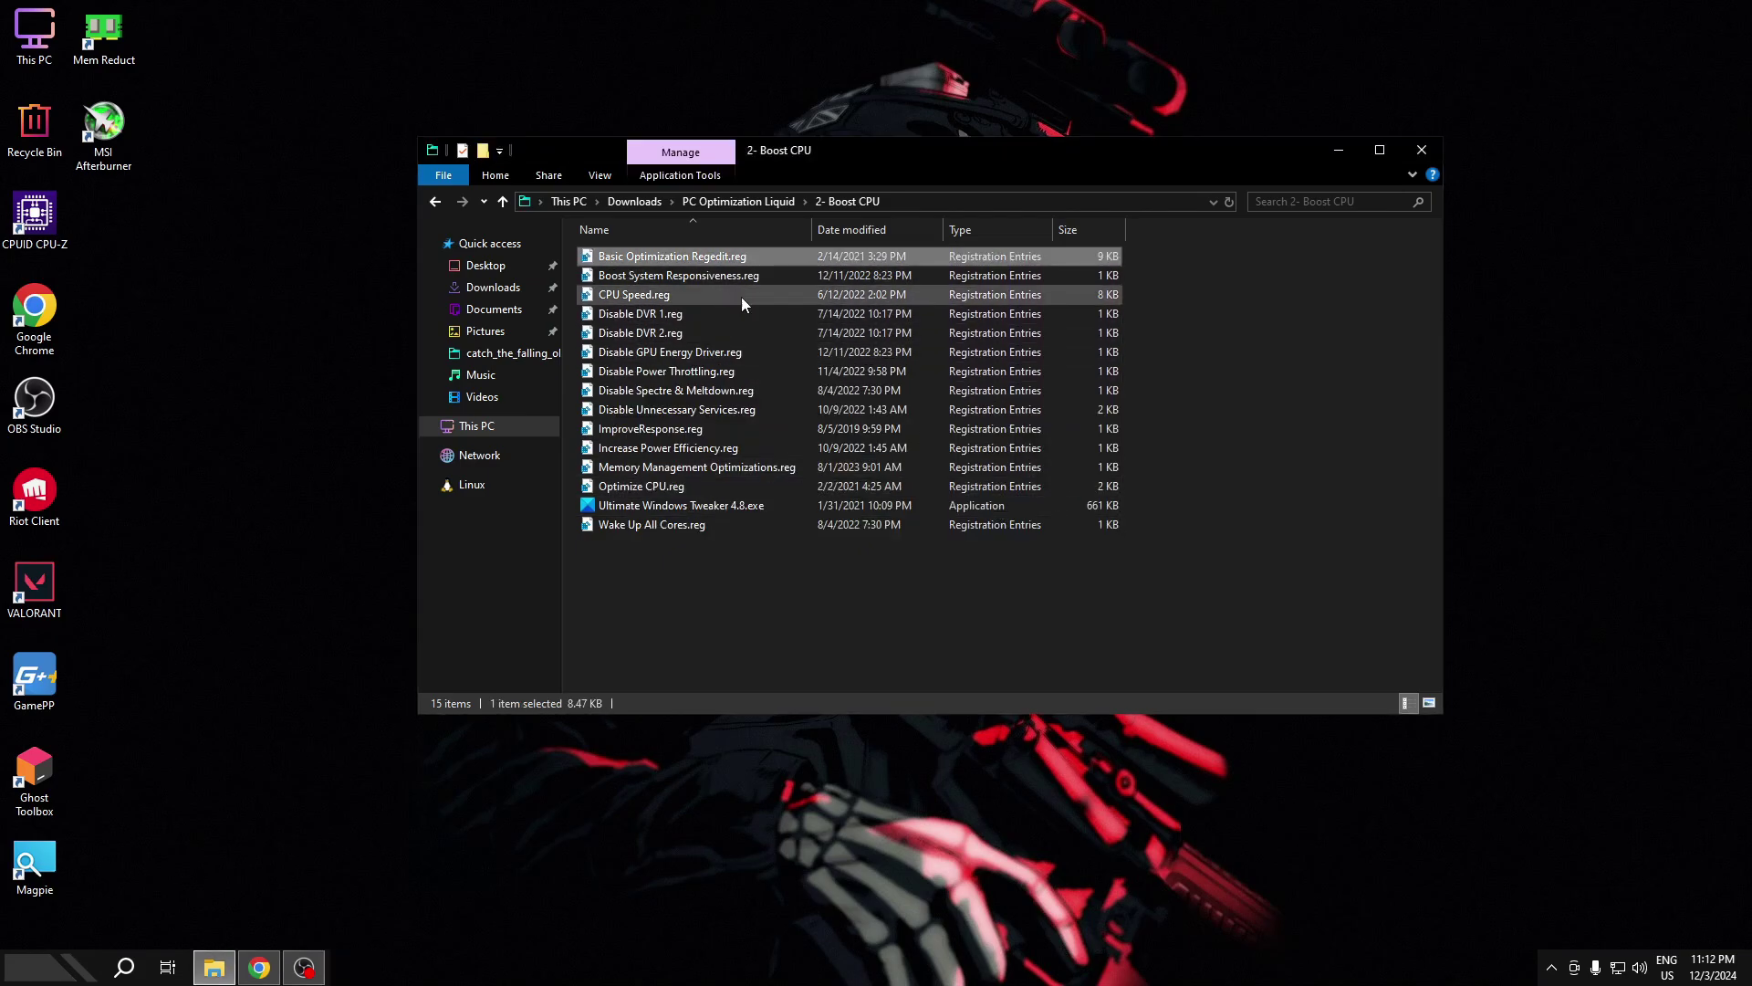
pyautogui.click(645, 279)
pyautogui.rightClick(645, 280)
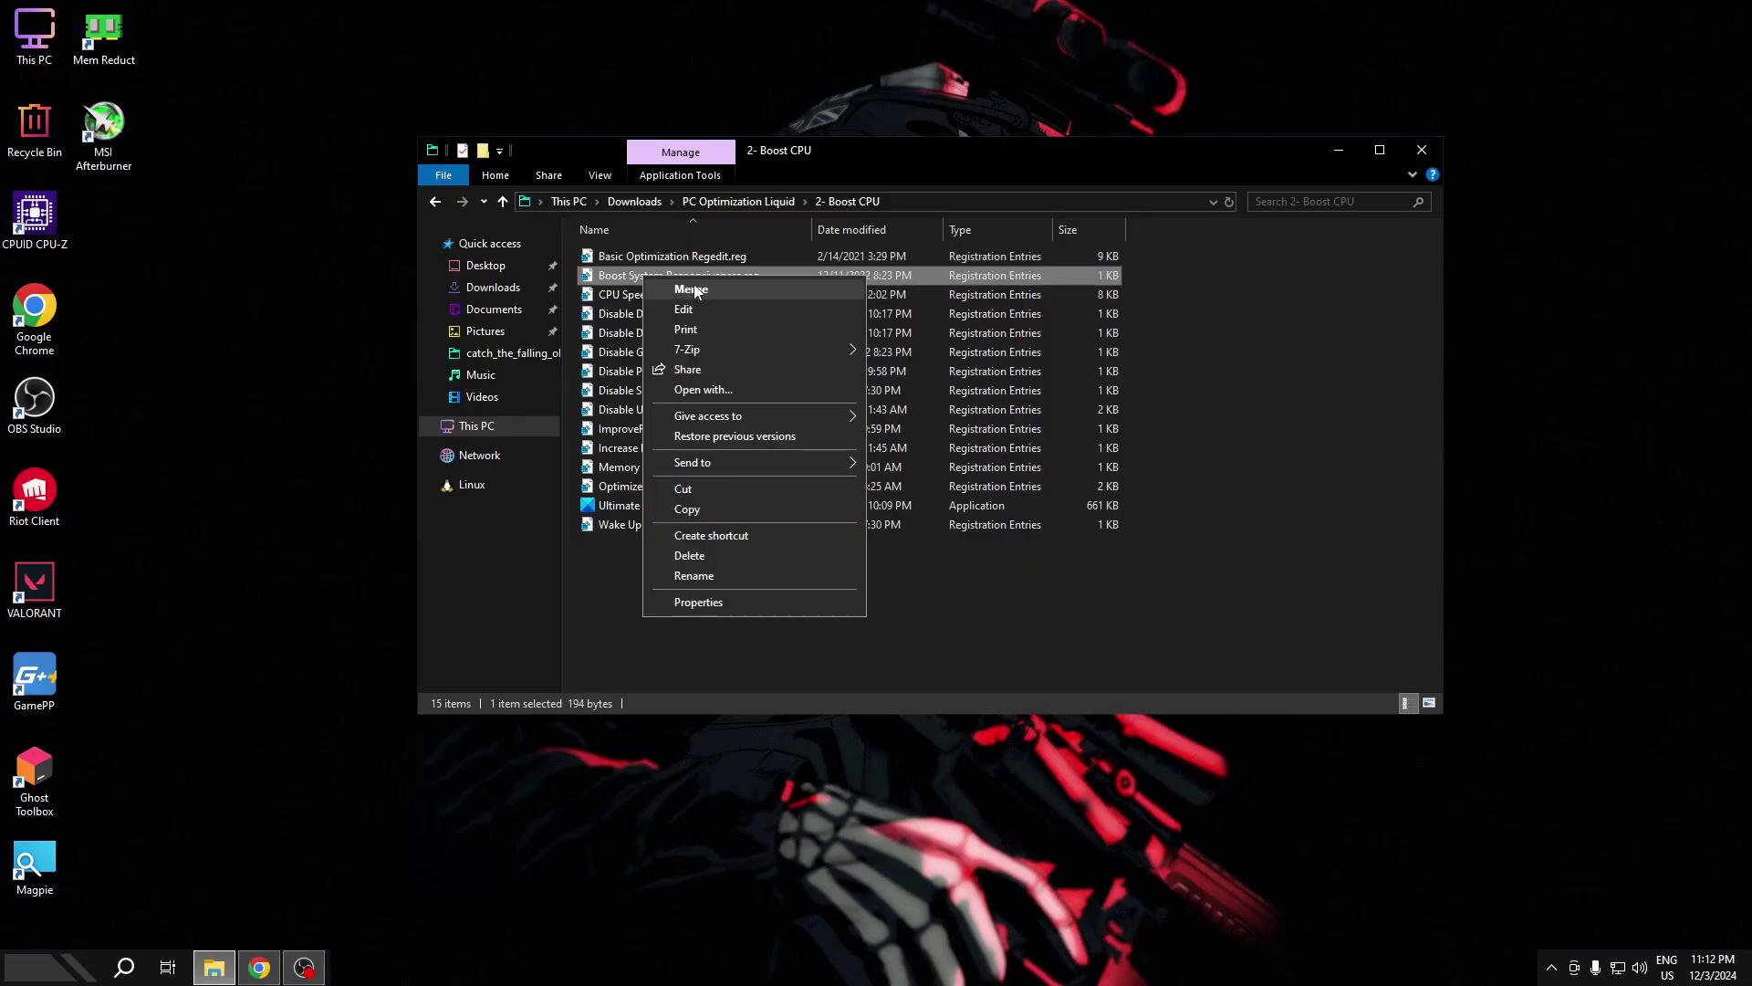
pyautogui.click(690, 290)
pyautogui.click(1010, 513)
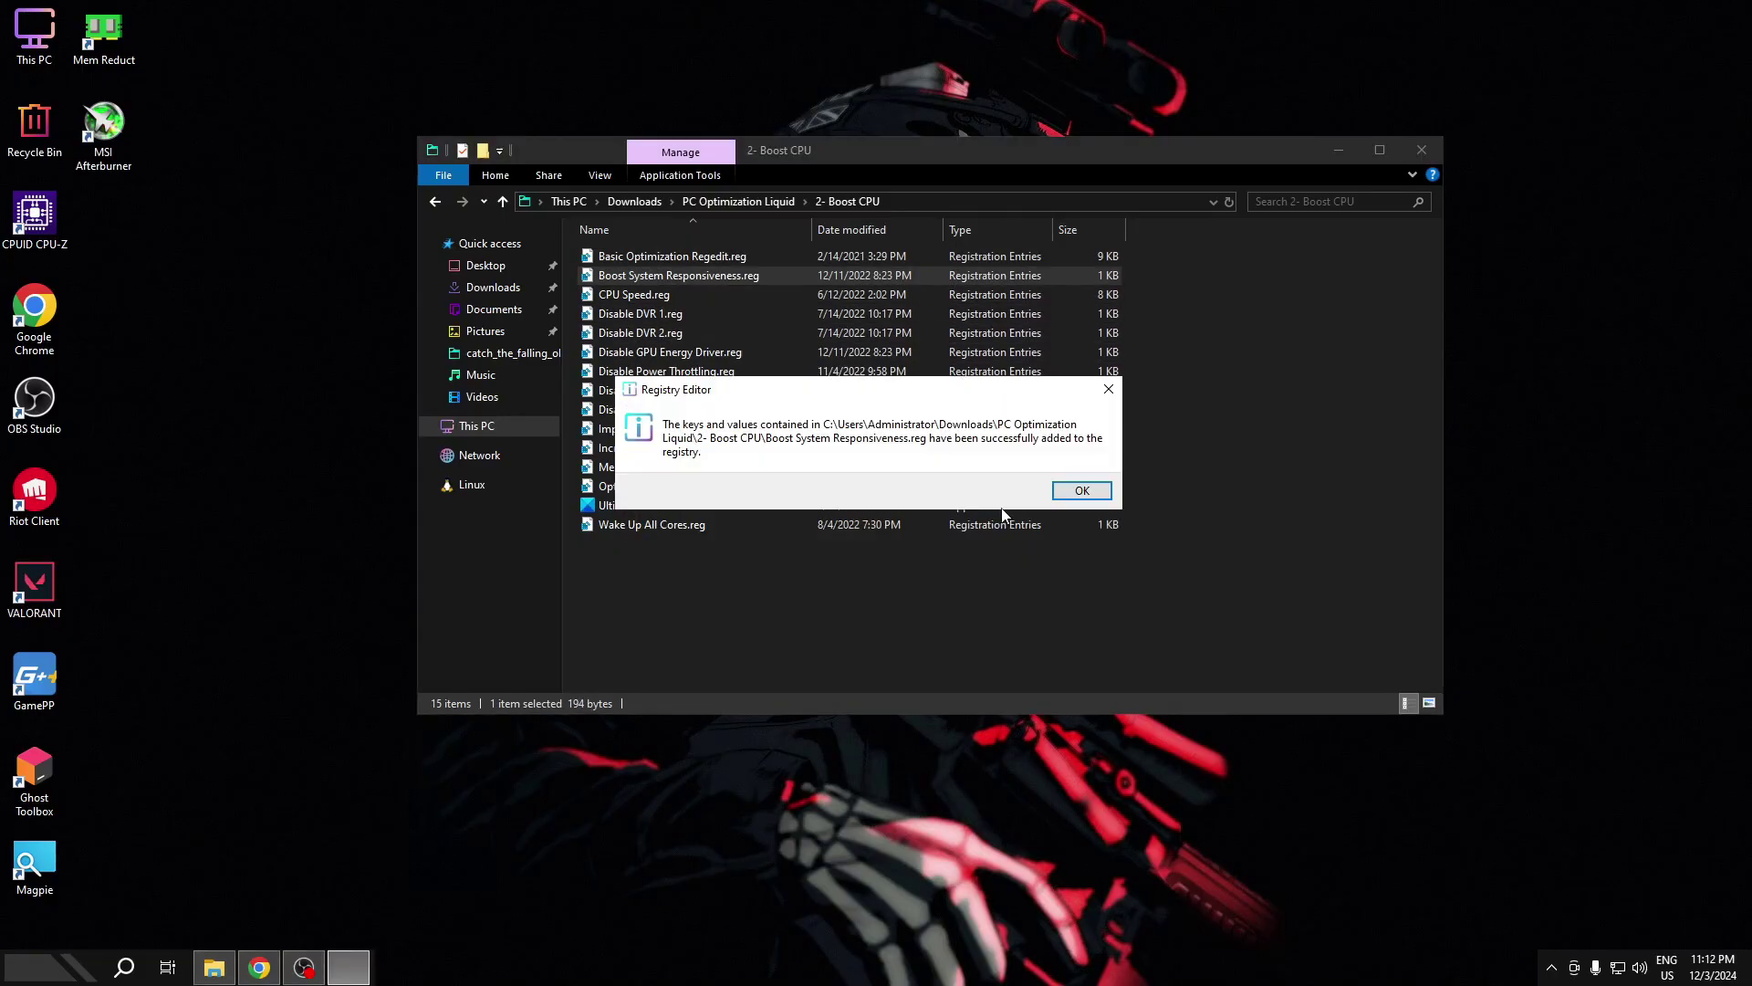
pyautogui.click(1057, 493)
# - Merge CPU Speed.reg and Disable DVR 1.reg into the registry
pyautogui.doubleClick(682, 298)
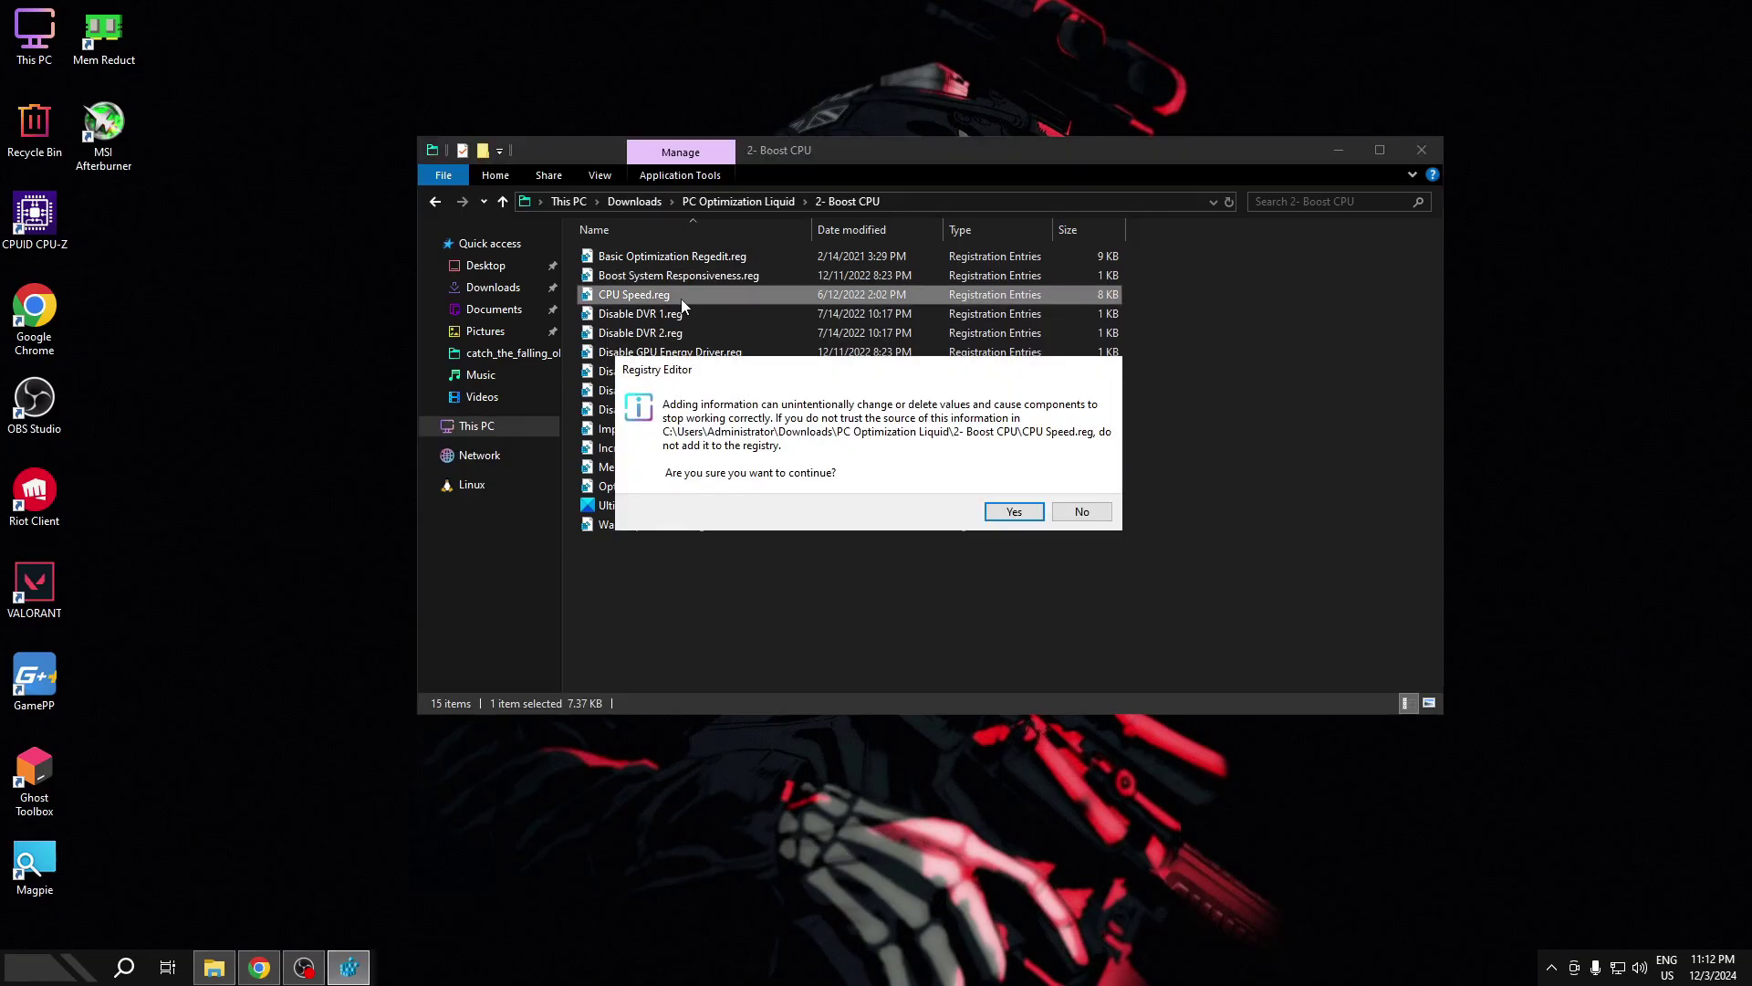
pyautogui.press('Return')
pyautogui.press('Return')
pyautogui.press('Down')
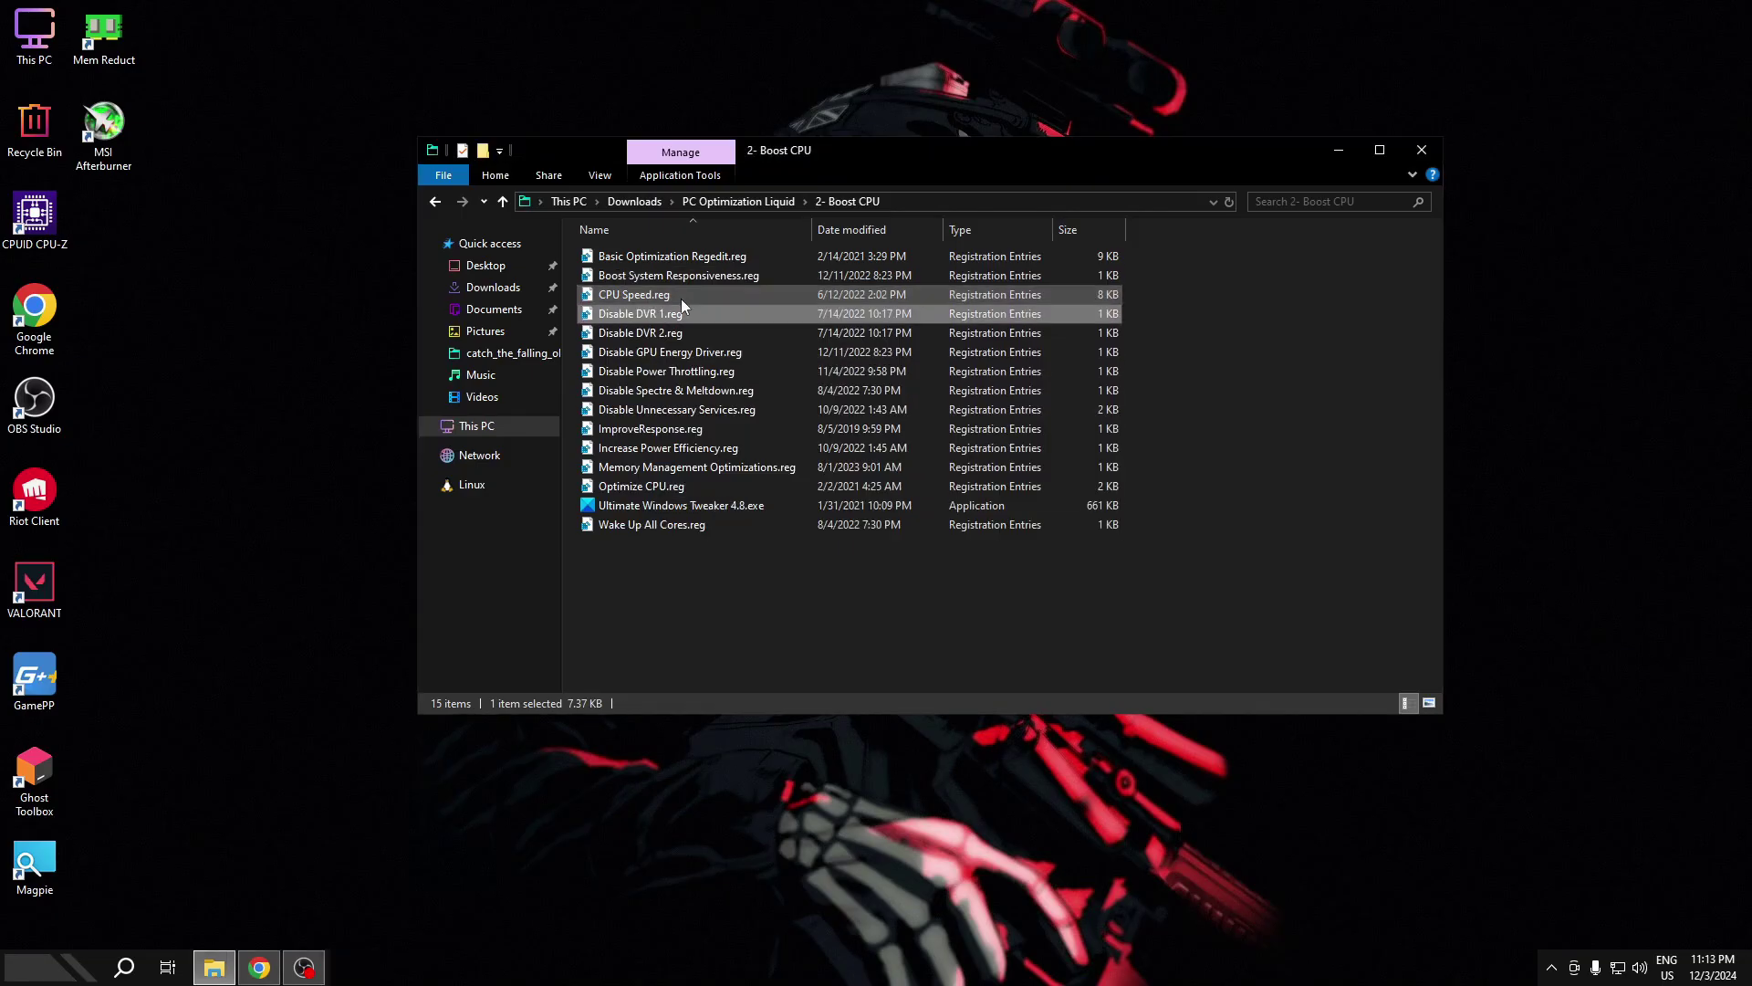
pyautogui.press('Return')
pyautogui.press('Return')
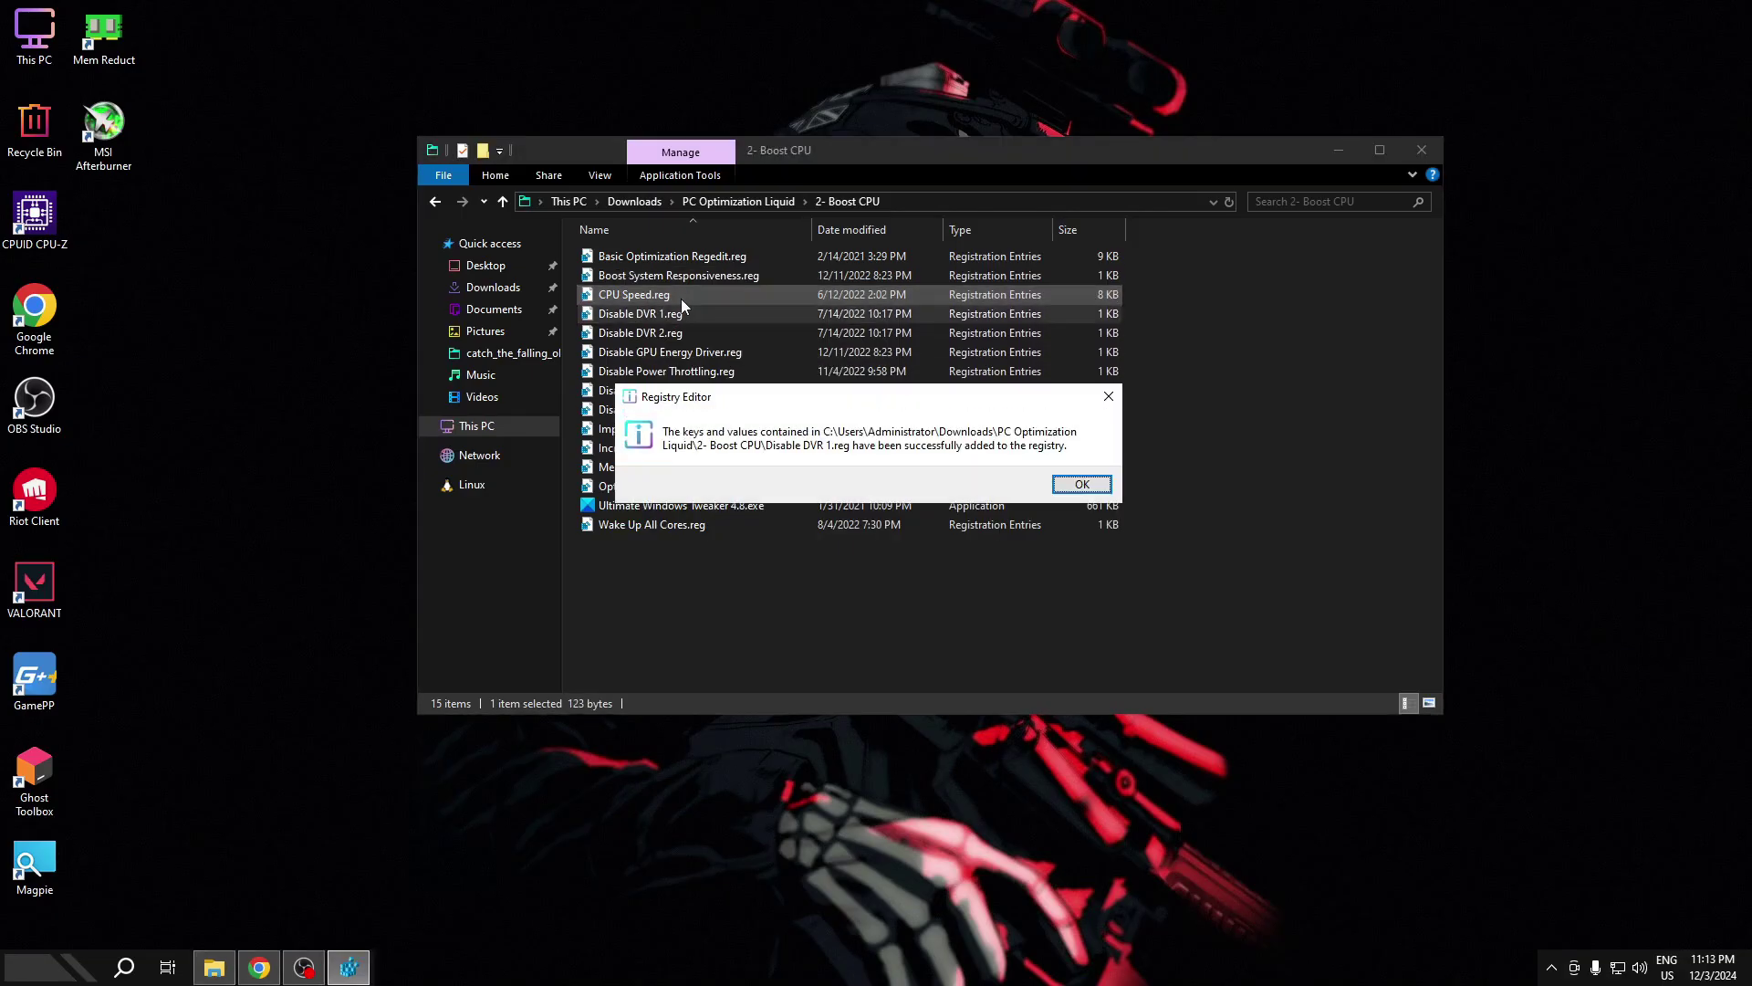
pyautogui.press('Return')
pyautogui.press('Down')
# - Merge Disable DVR 2, Disable GPU Energy Driver and Disable Power Throttling .reg files
pyautogui.press('Return')
pyautogui.press('Return')
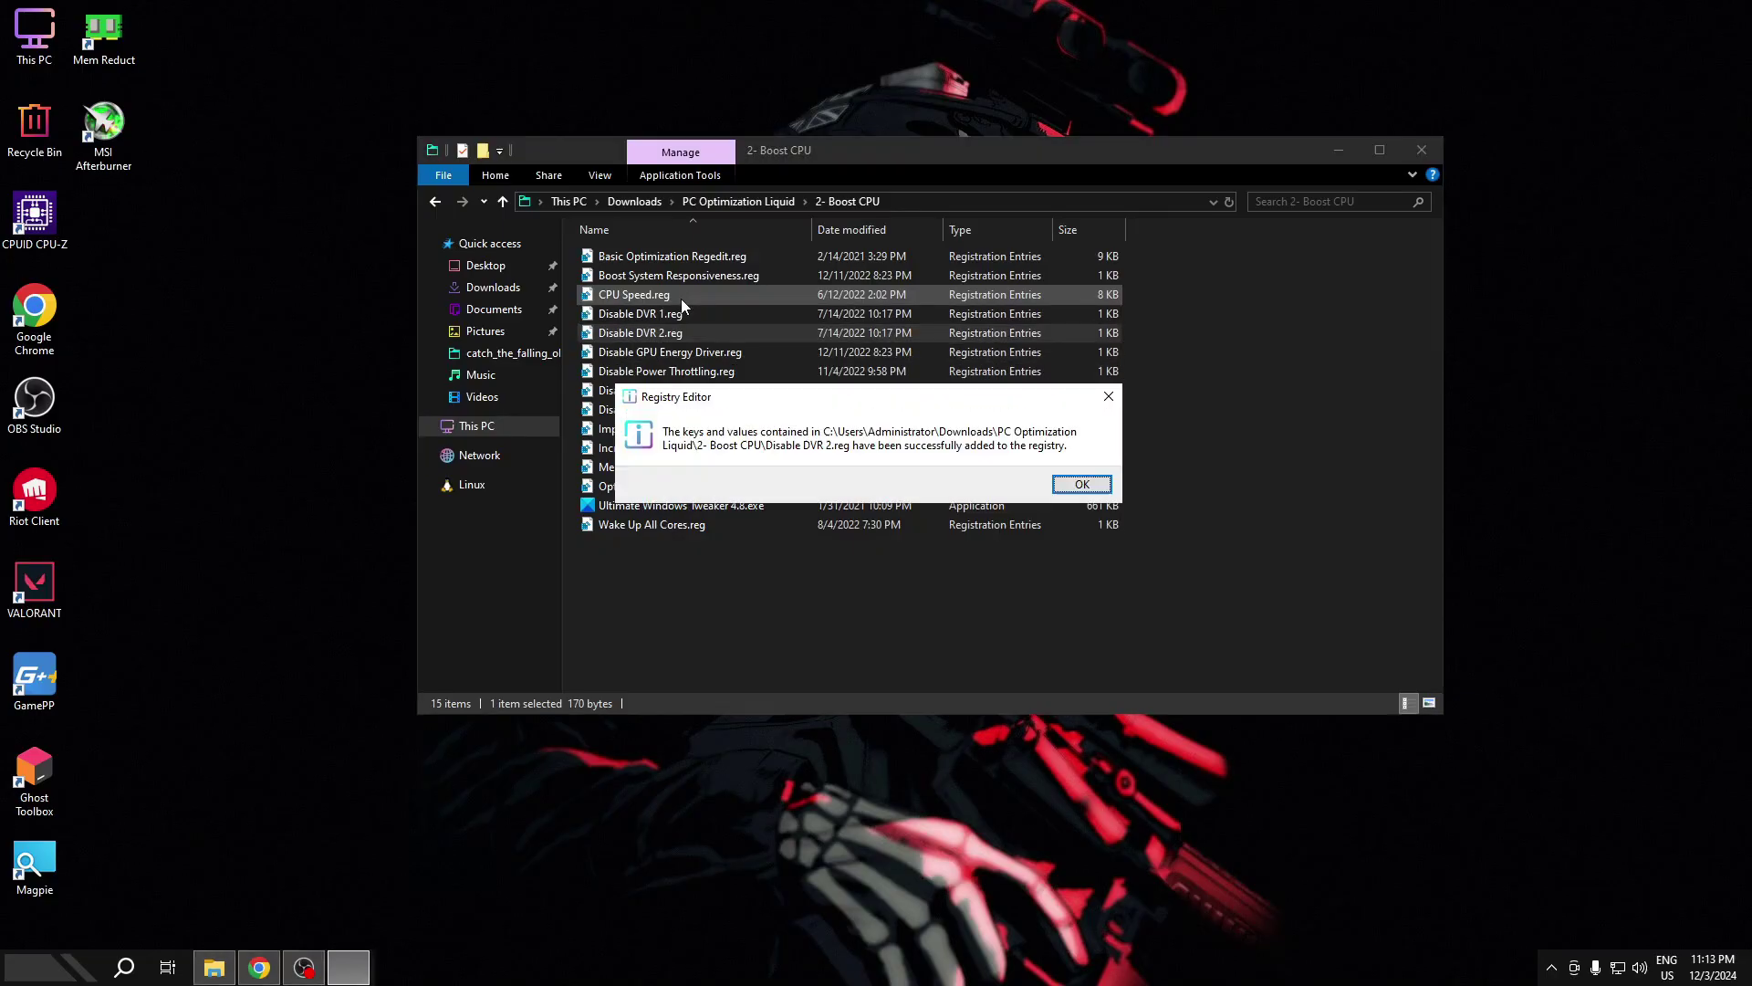
pyautogui.press('Return')
pyautogui.press('Down')
pyautogui.press('Return')
pyautogui.press('Return')
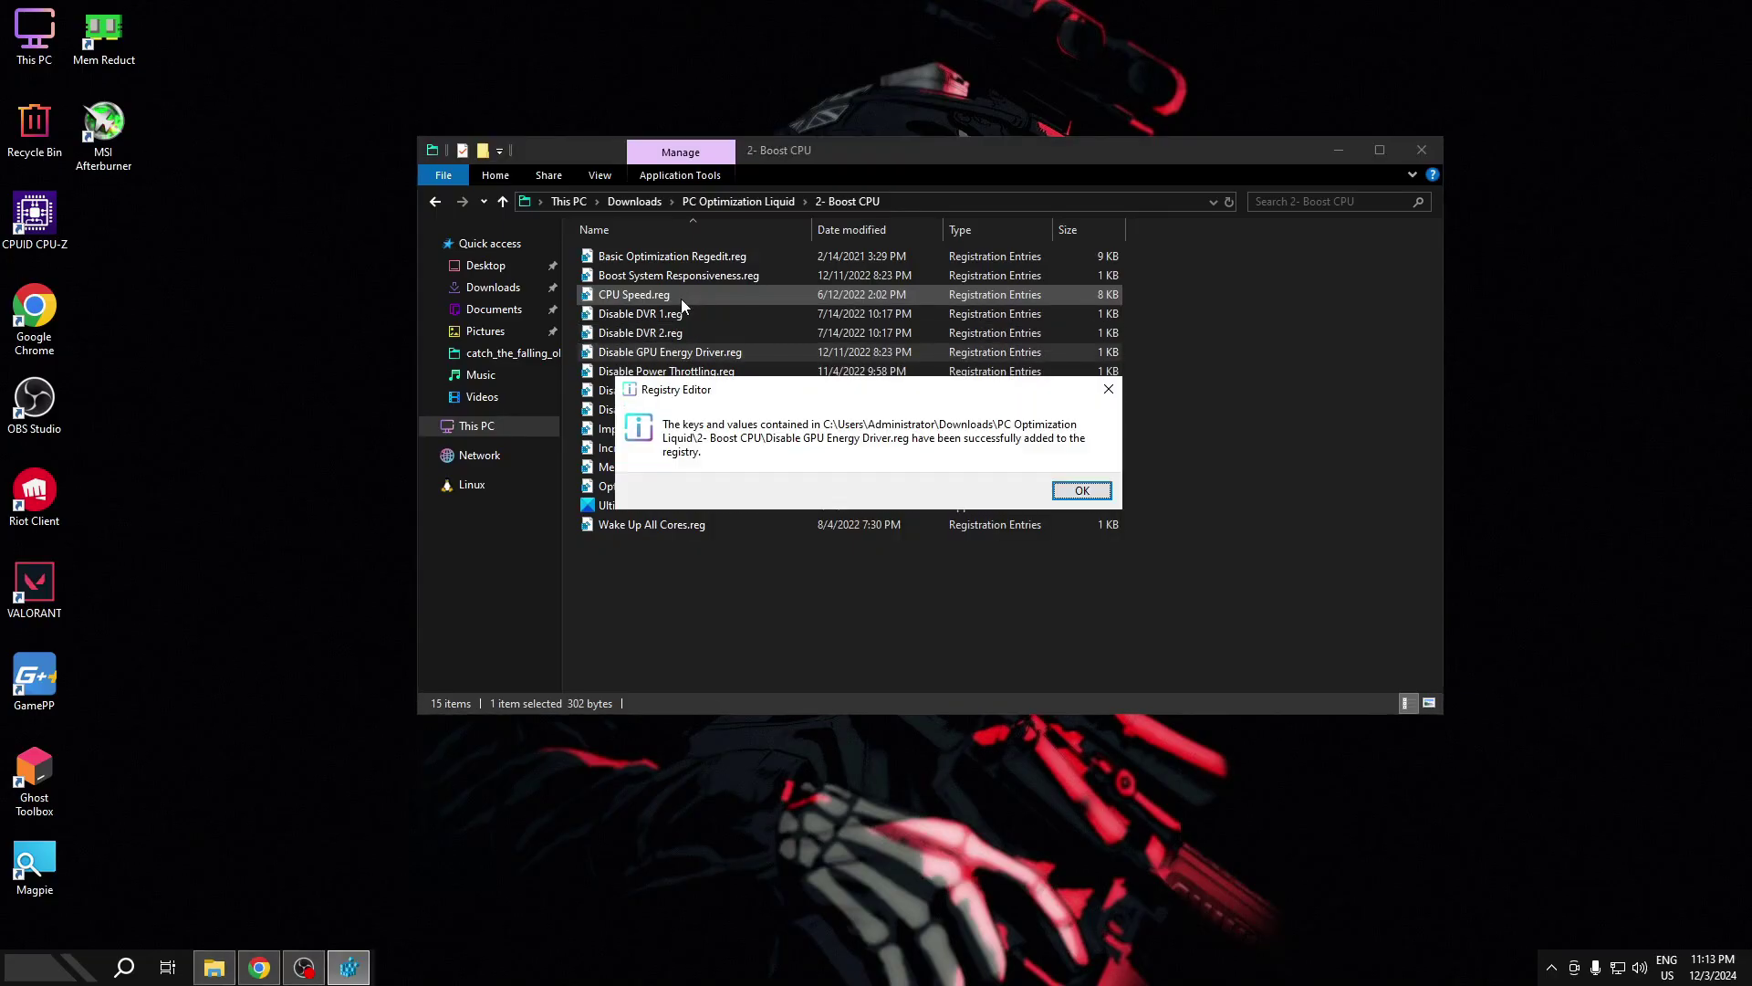
pyautogui.press('Return')
pyautogui.press('Down')
pyautogui.press('Return')
pyautogui.press('Return')
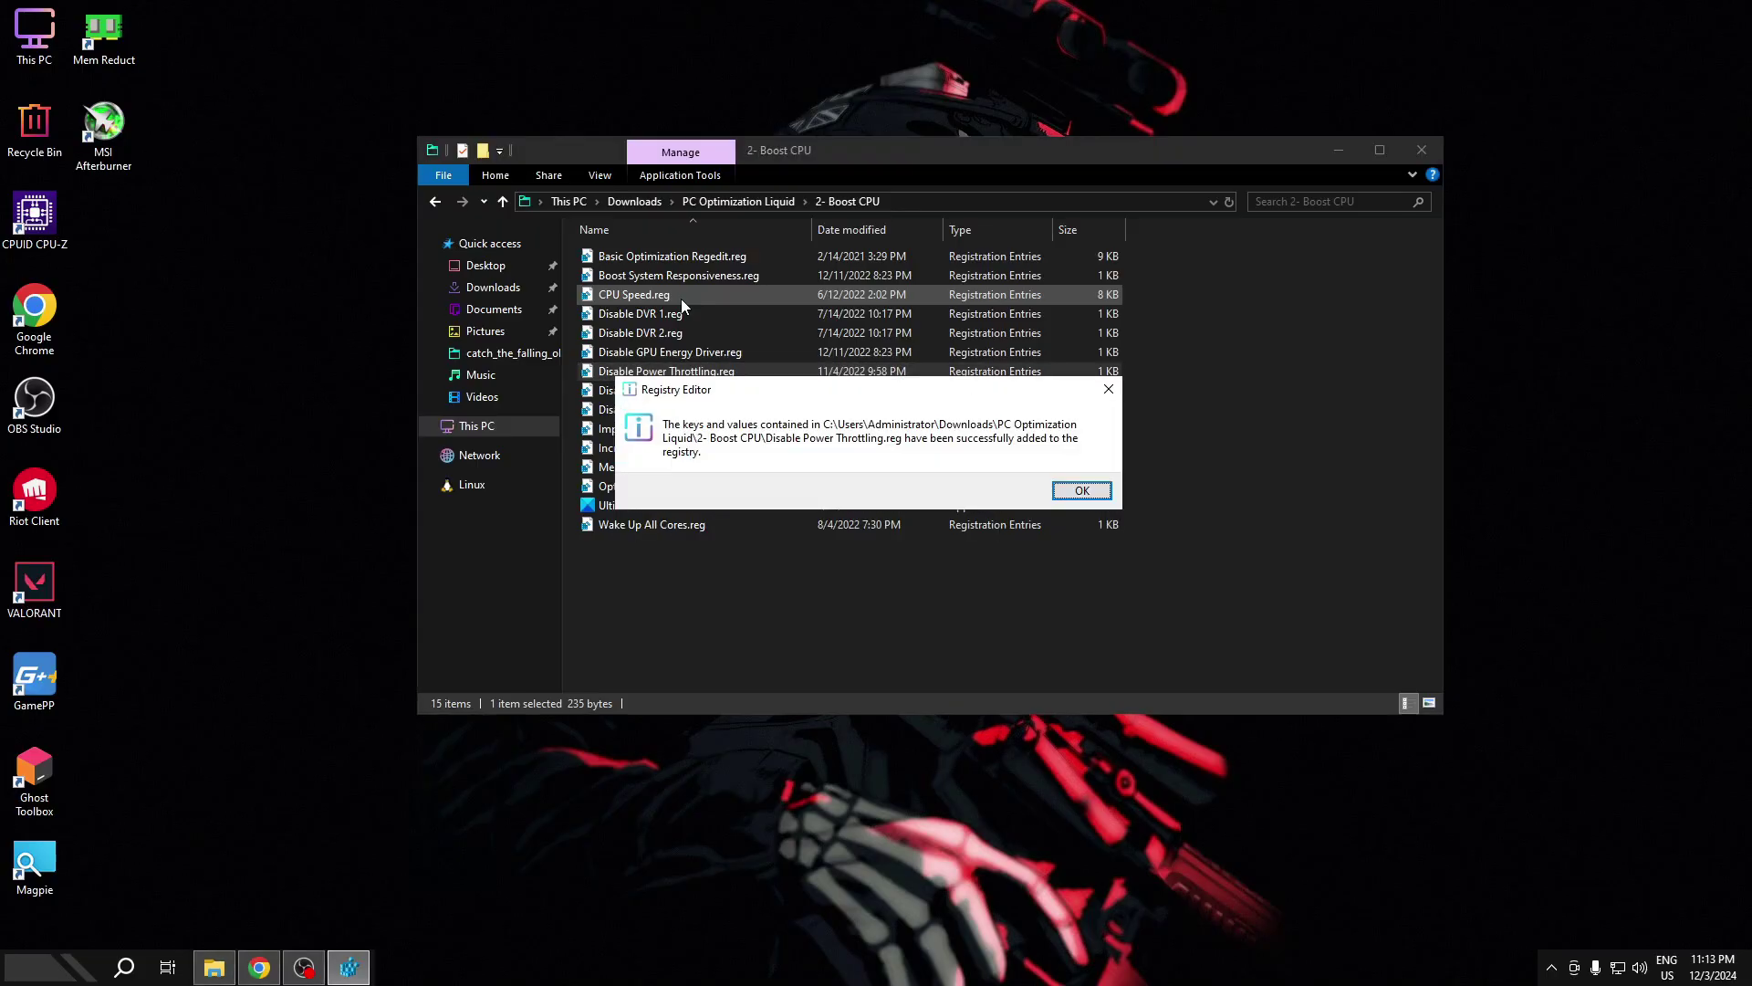
pyautogui.press('Return')
# - Merge Disable Spectre & Meltdown, Disable Unnecessary Services and ImproveResponse .reg files
pyautogui.click(695, 392)
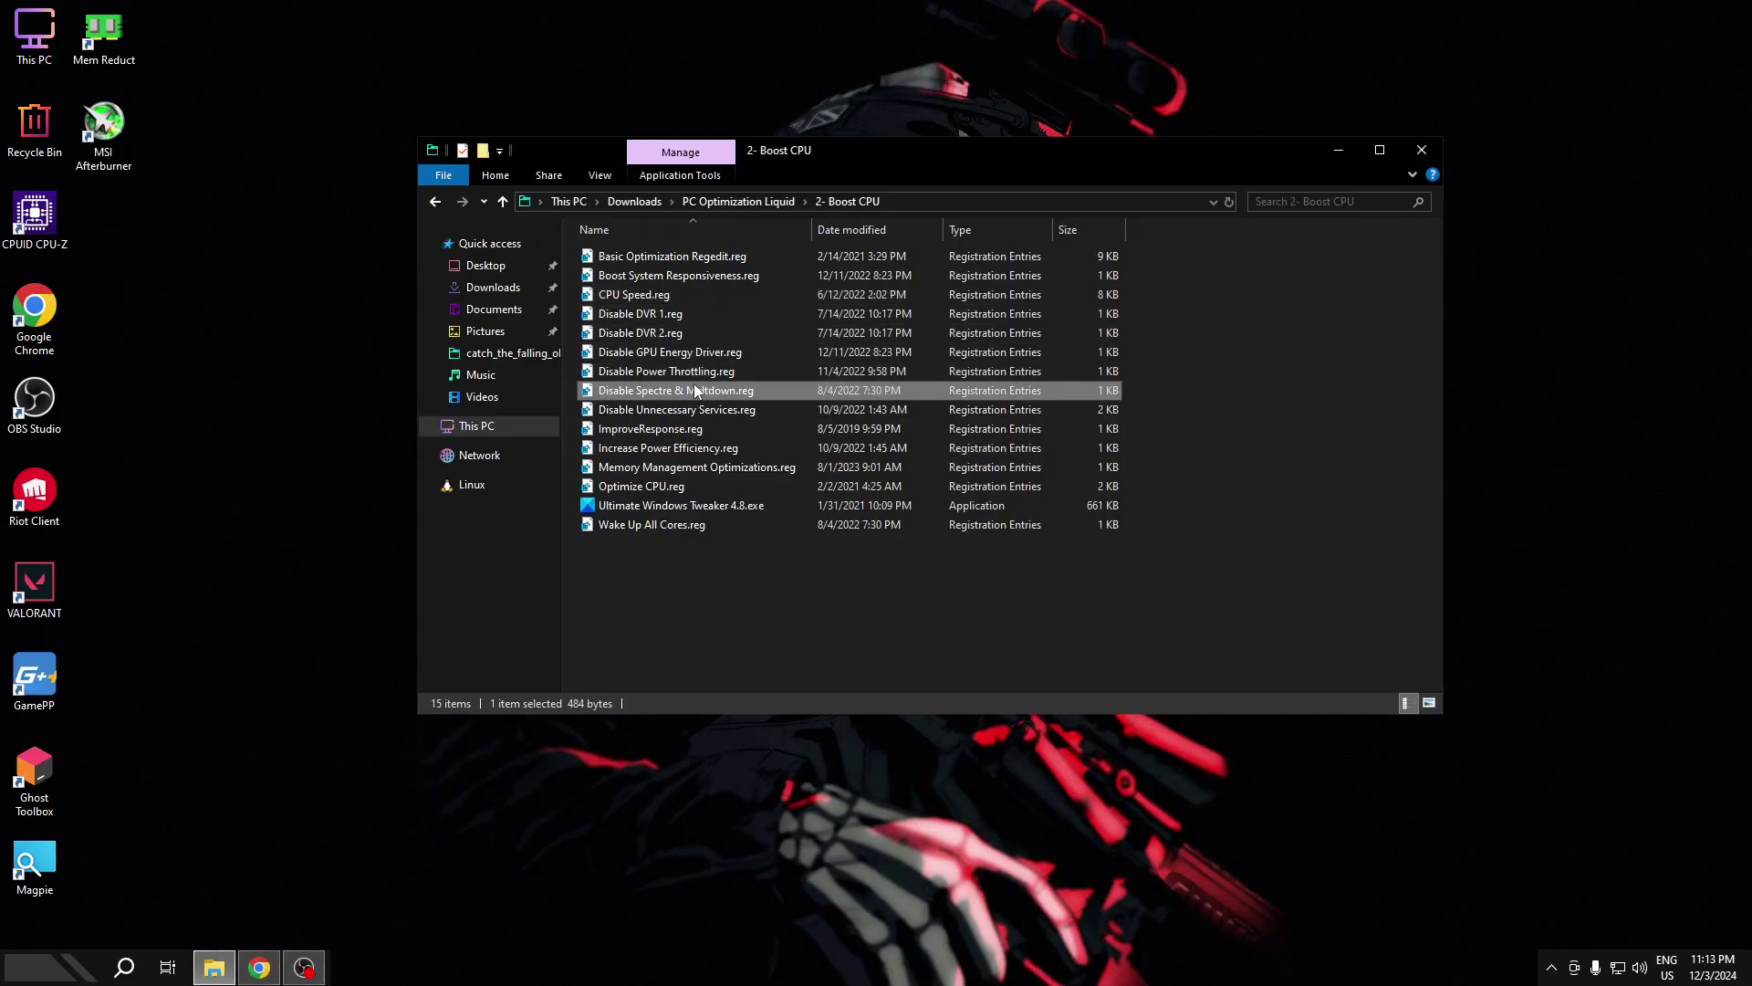
pyautogui.doubleClick(696, 391)
pyautogui.click(1068, 513)
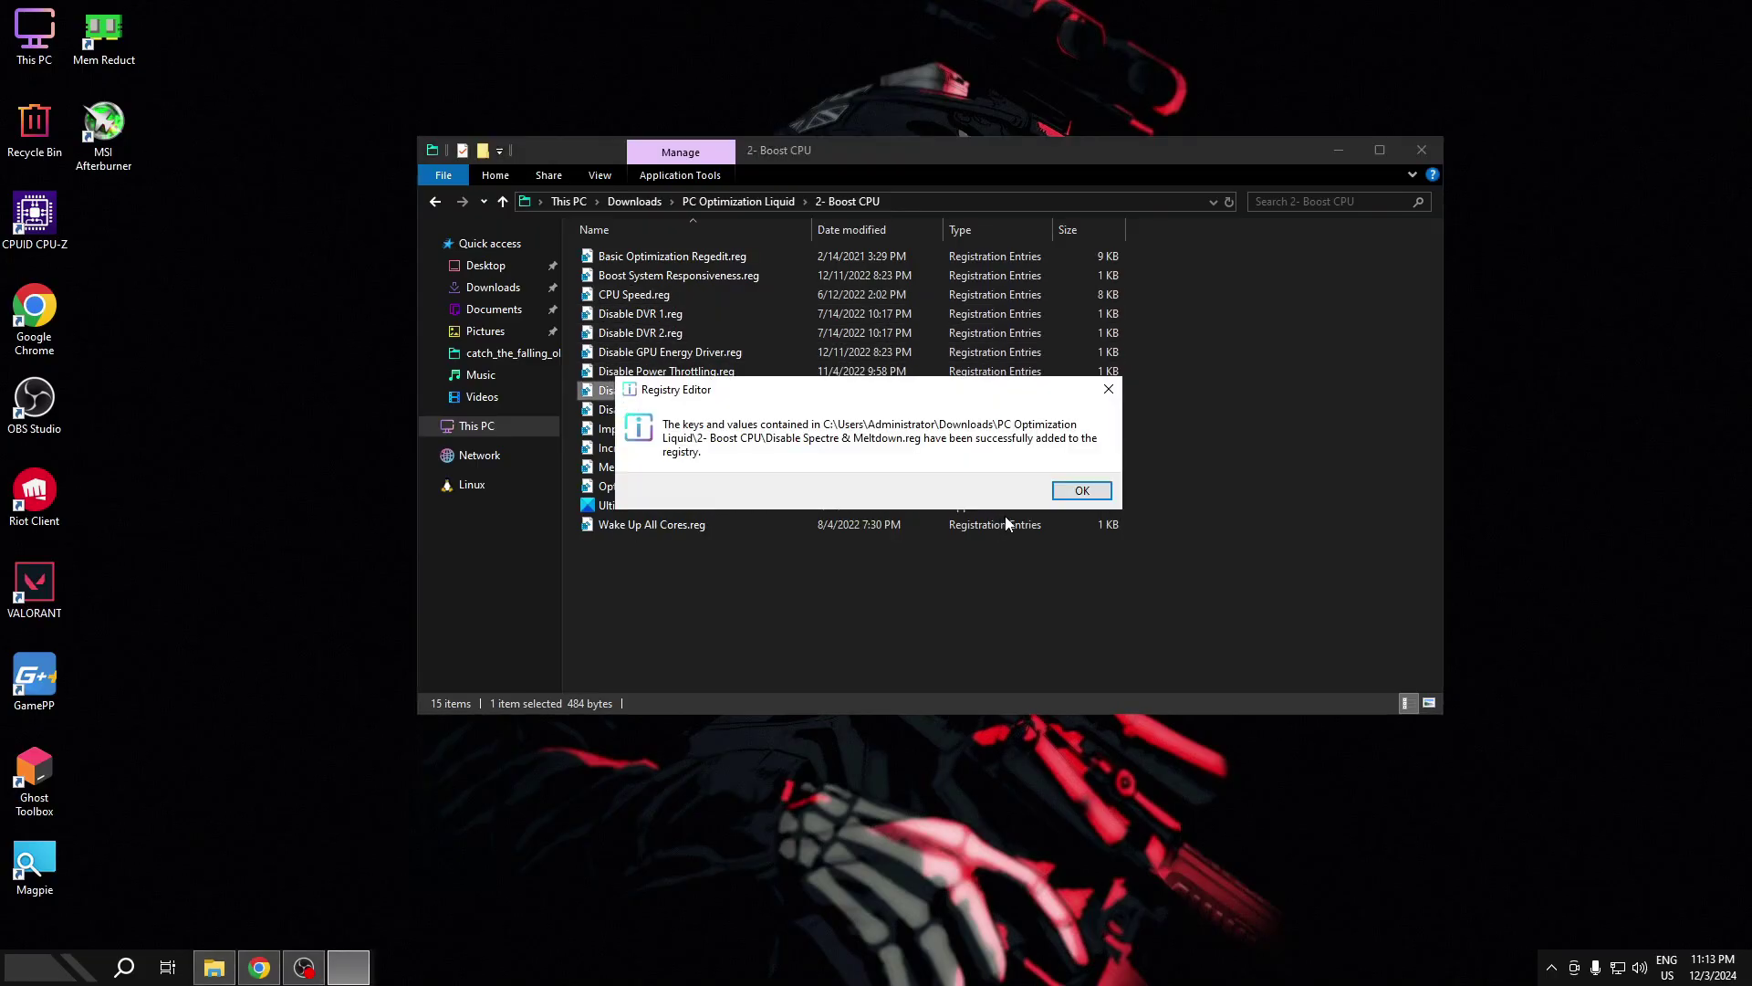
pyautogui.click(1072, 493)
pyautogui.doubleClick(707, 412)
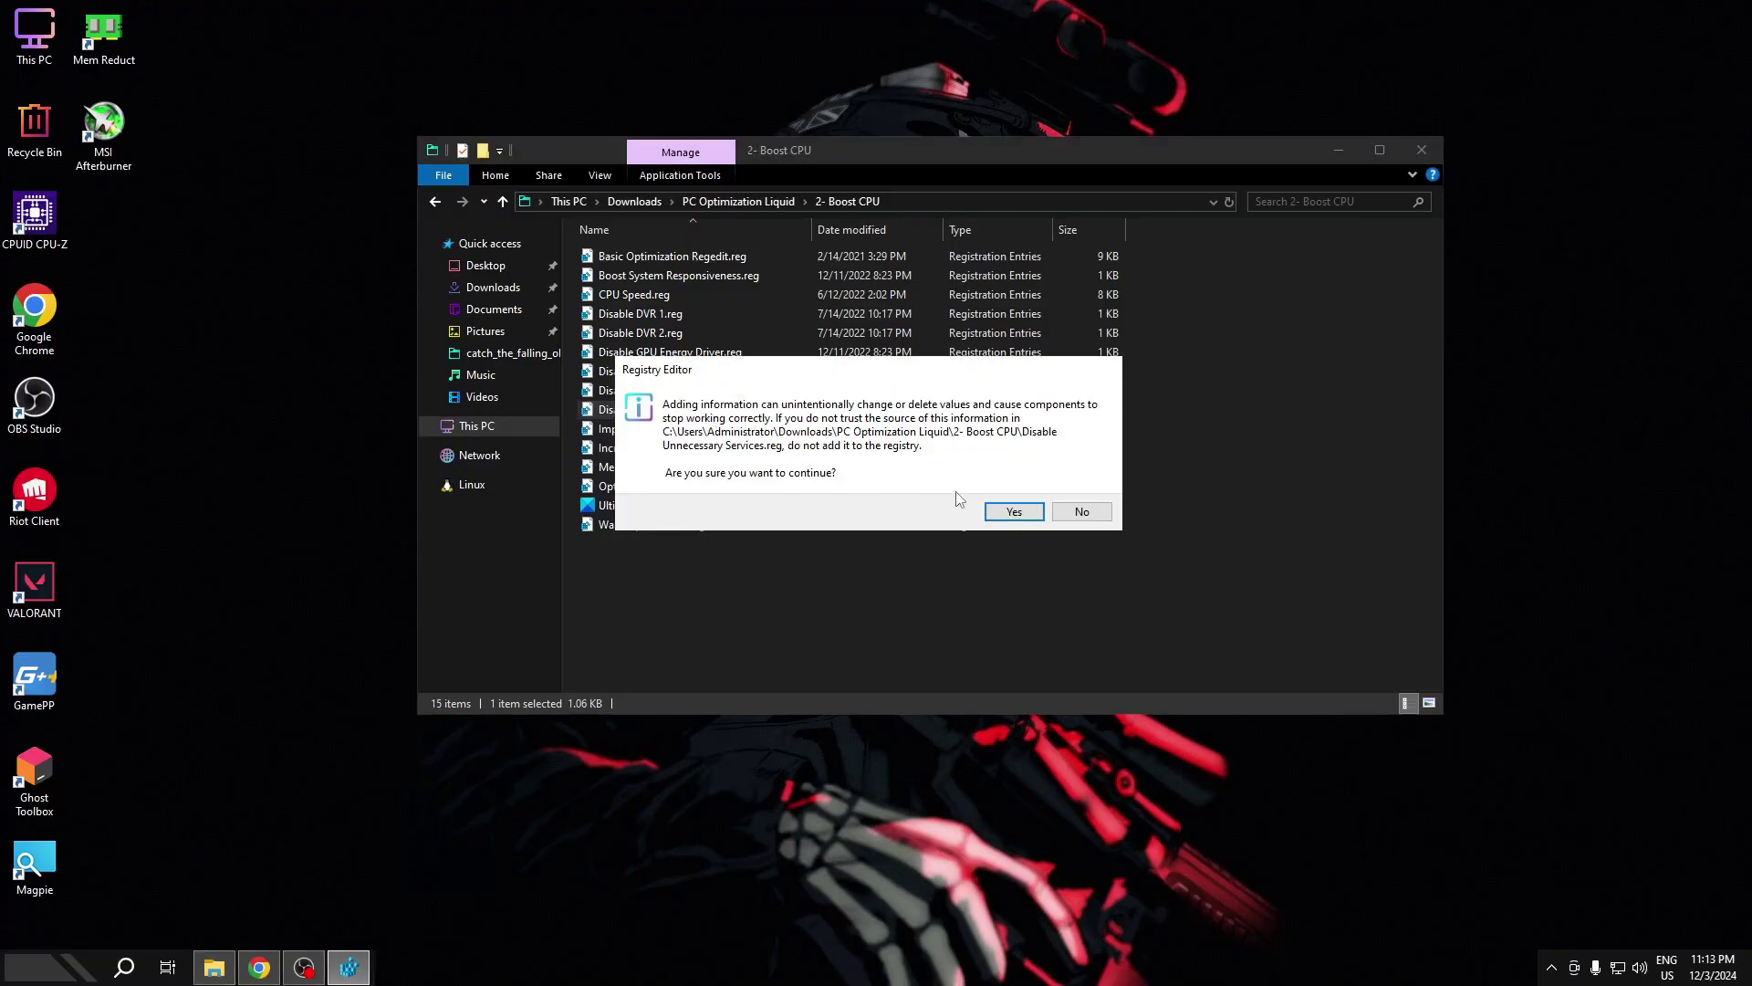
pyautogui.click(1009, 510)
pyautogui.click(1061, 494)
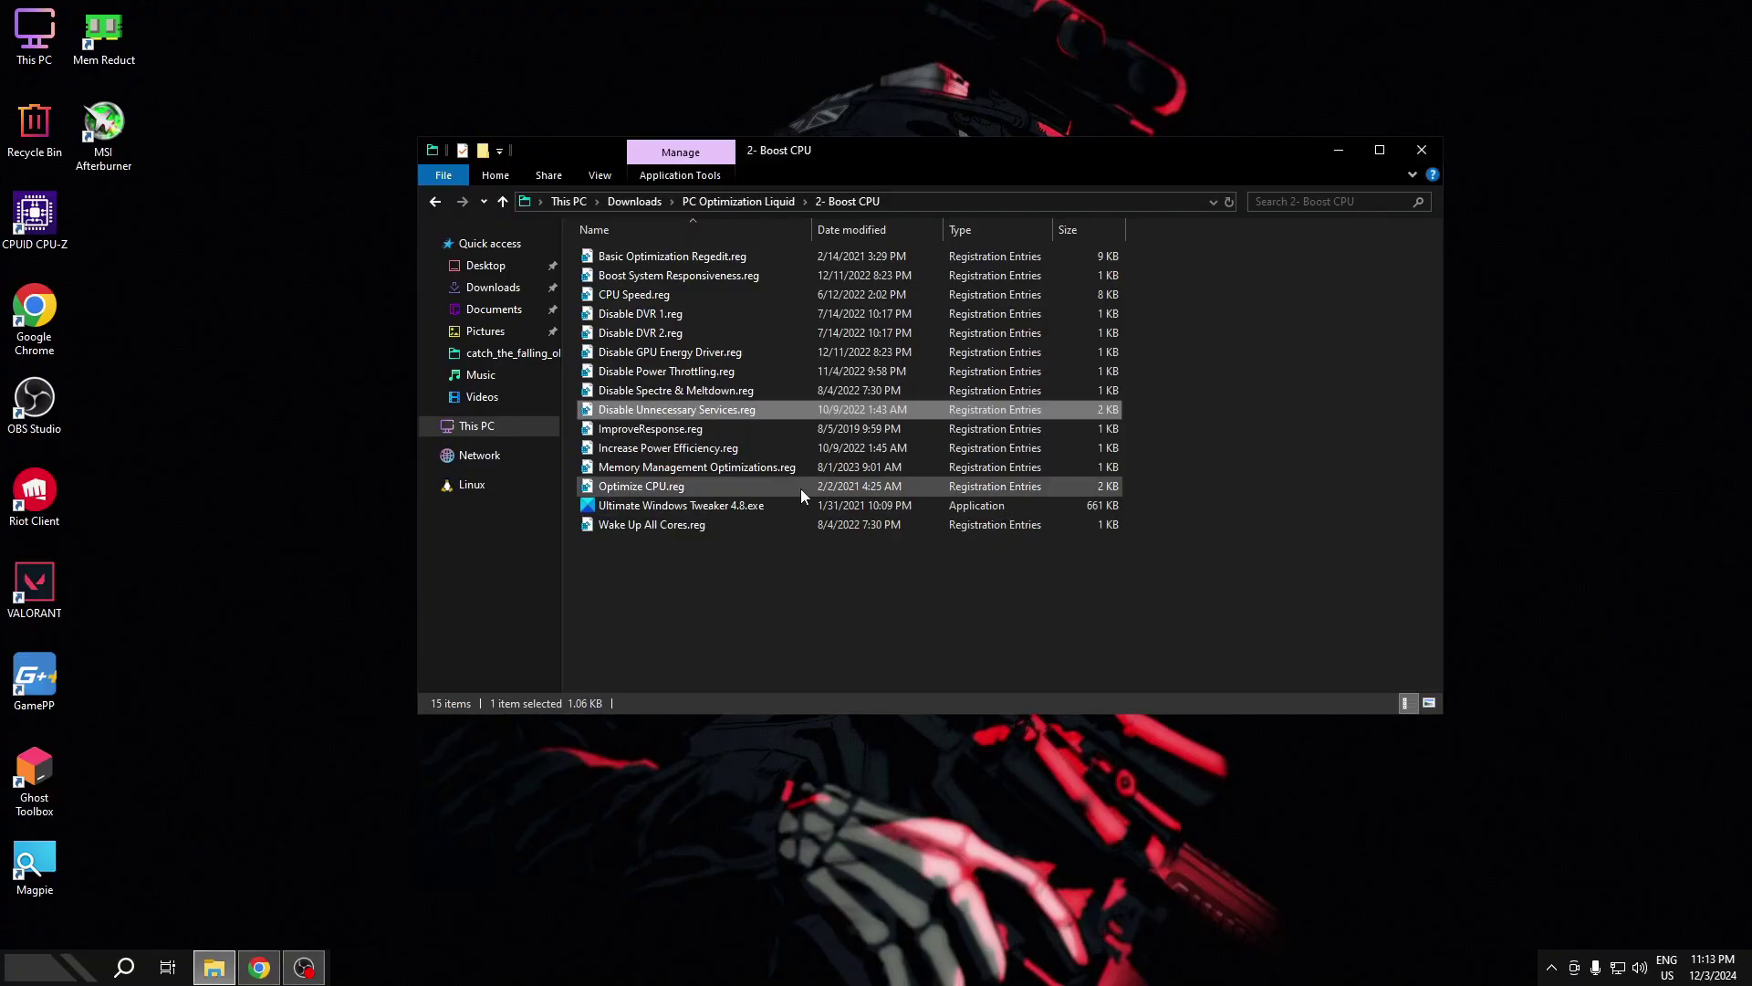
pyautogui.doubleClick(707, 429)
pyautogui.click(1010, 507)
pyautogui.click(1060, 489)
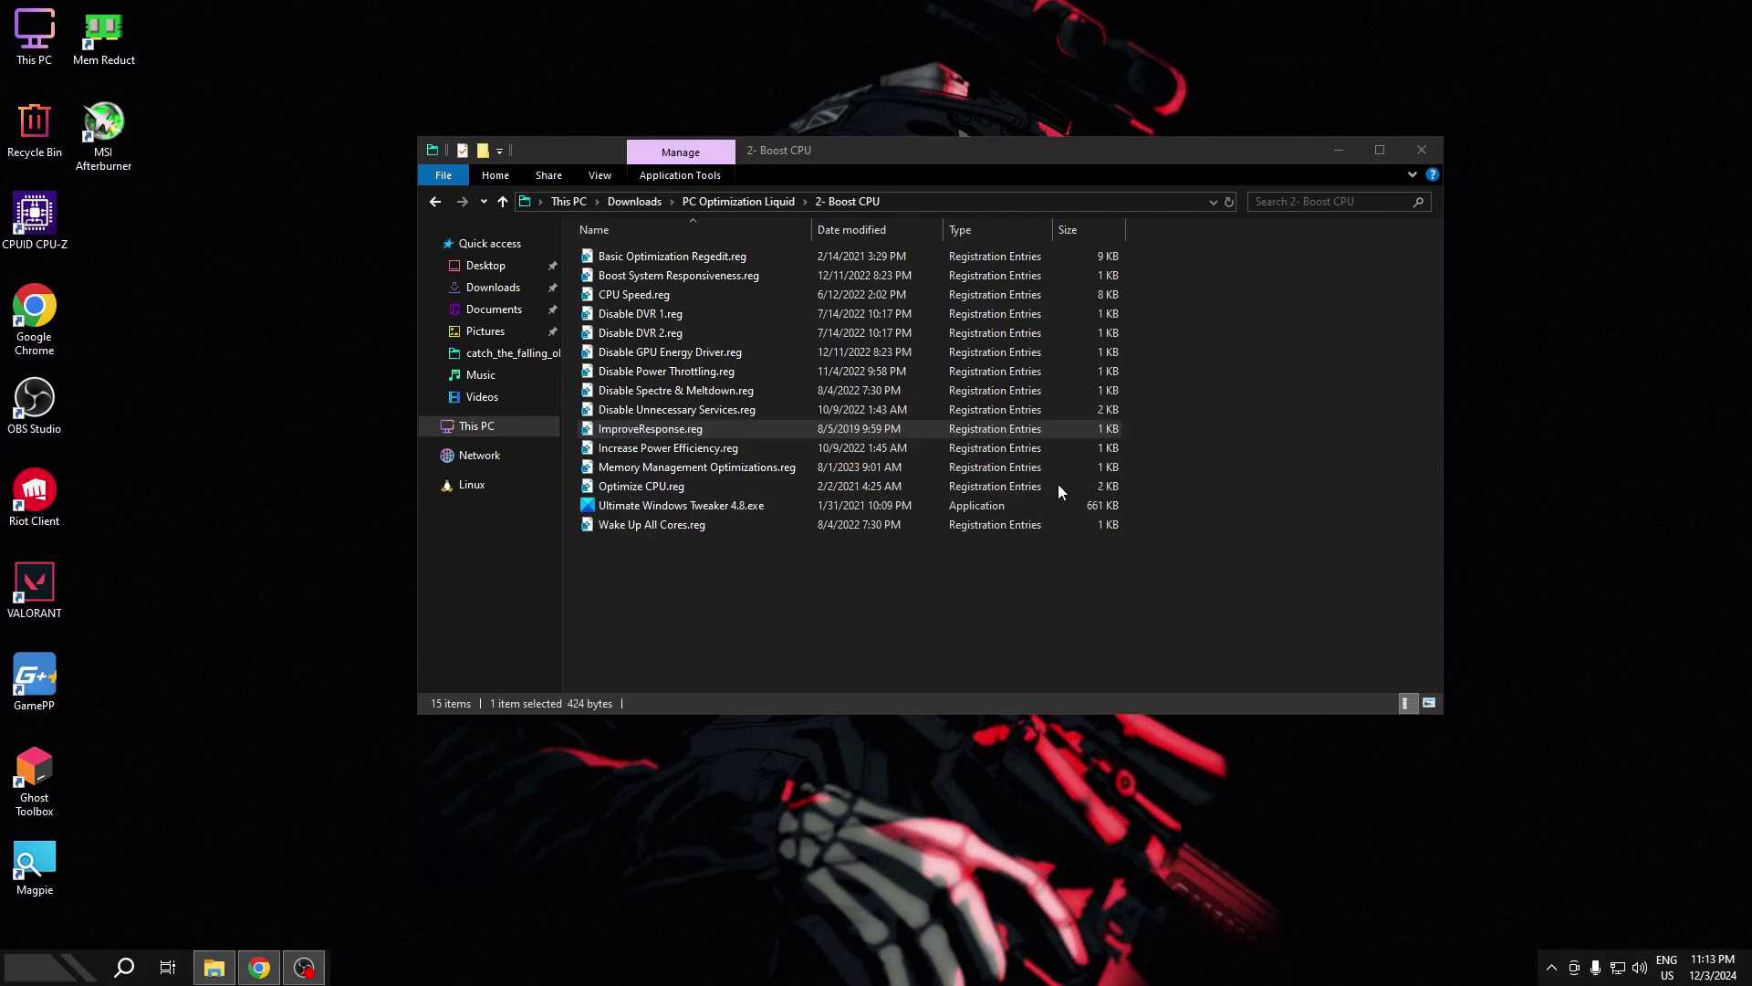
# - Merge Memory Management Optimizations, Increase Power Efficiency and Optimize CPU .reg files
pyautogui.doubleClick(703, 466)
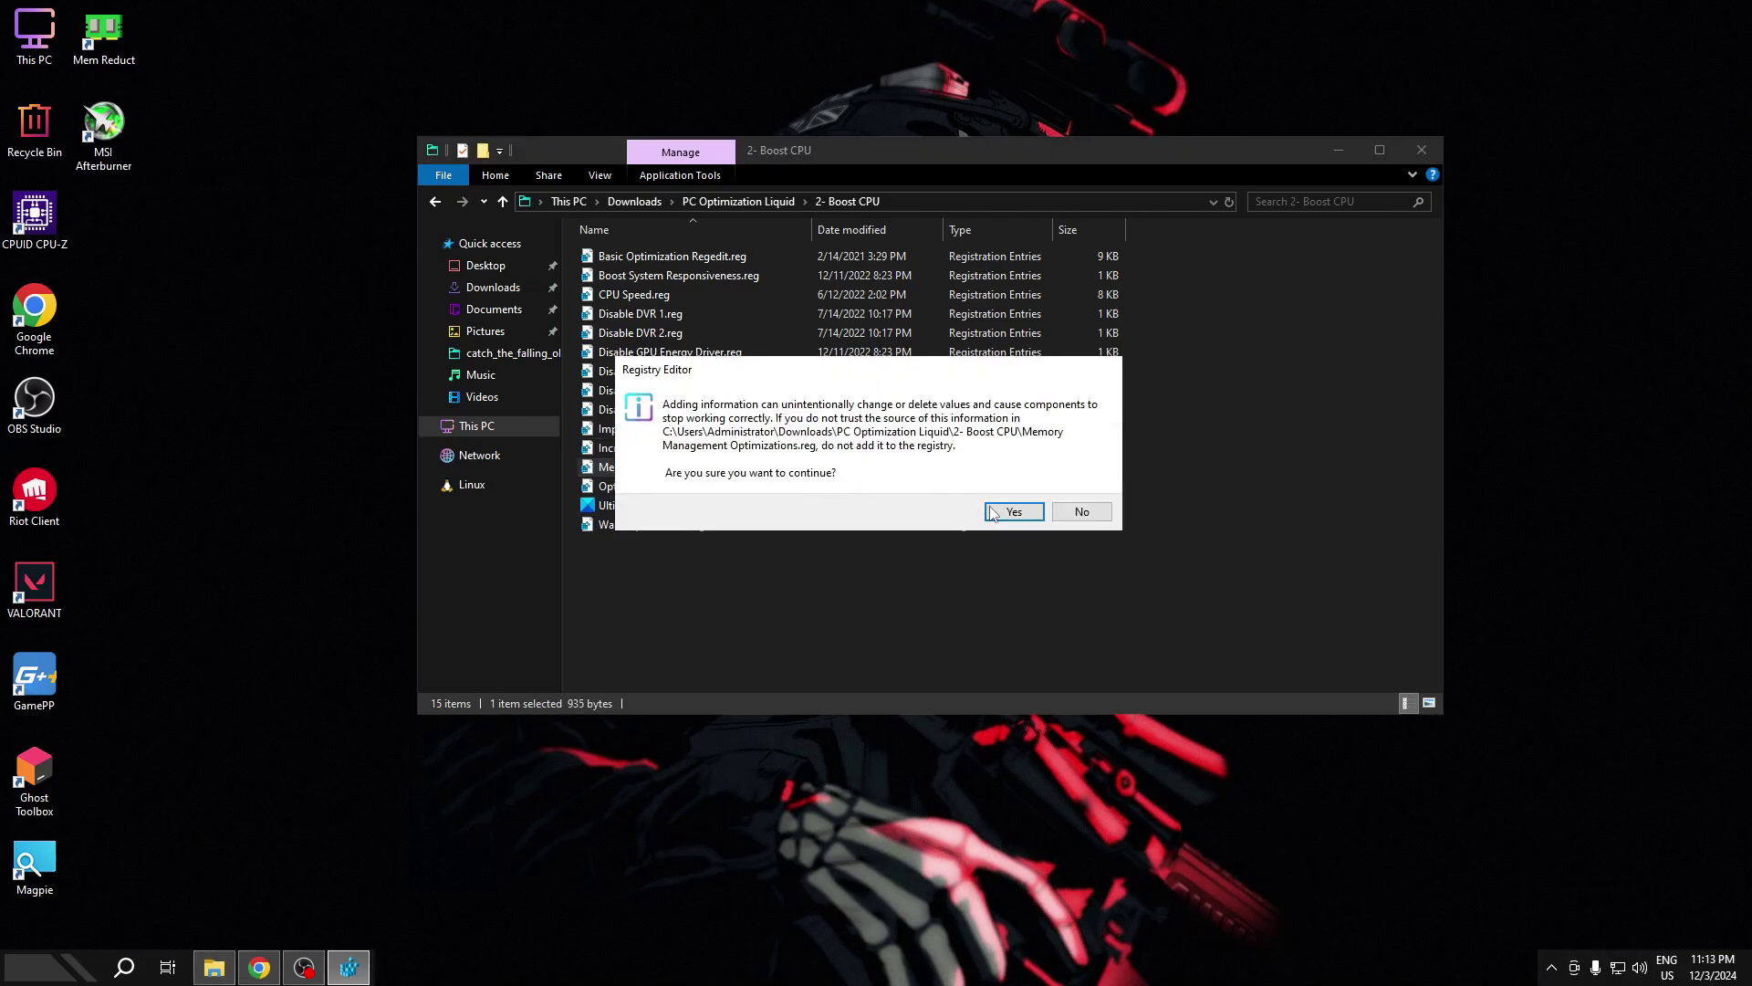
pyautogui.click(993, 514)
pyautogui.click(1061, 497)
pyautogui.click(640, 451)
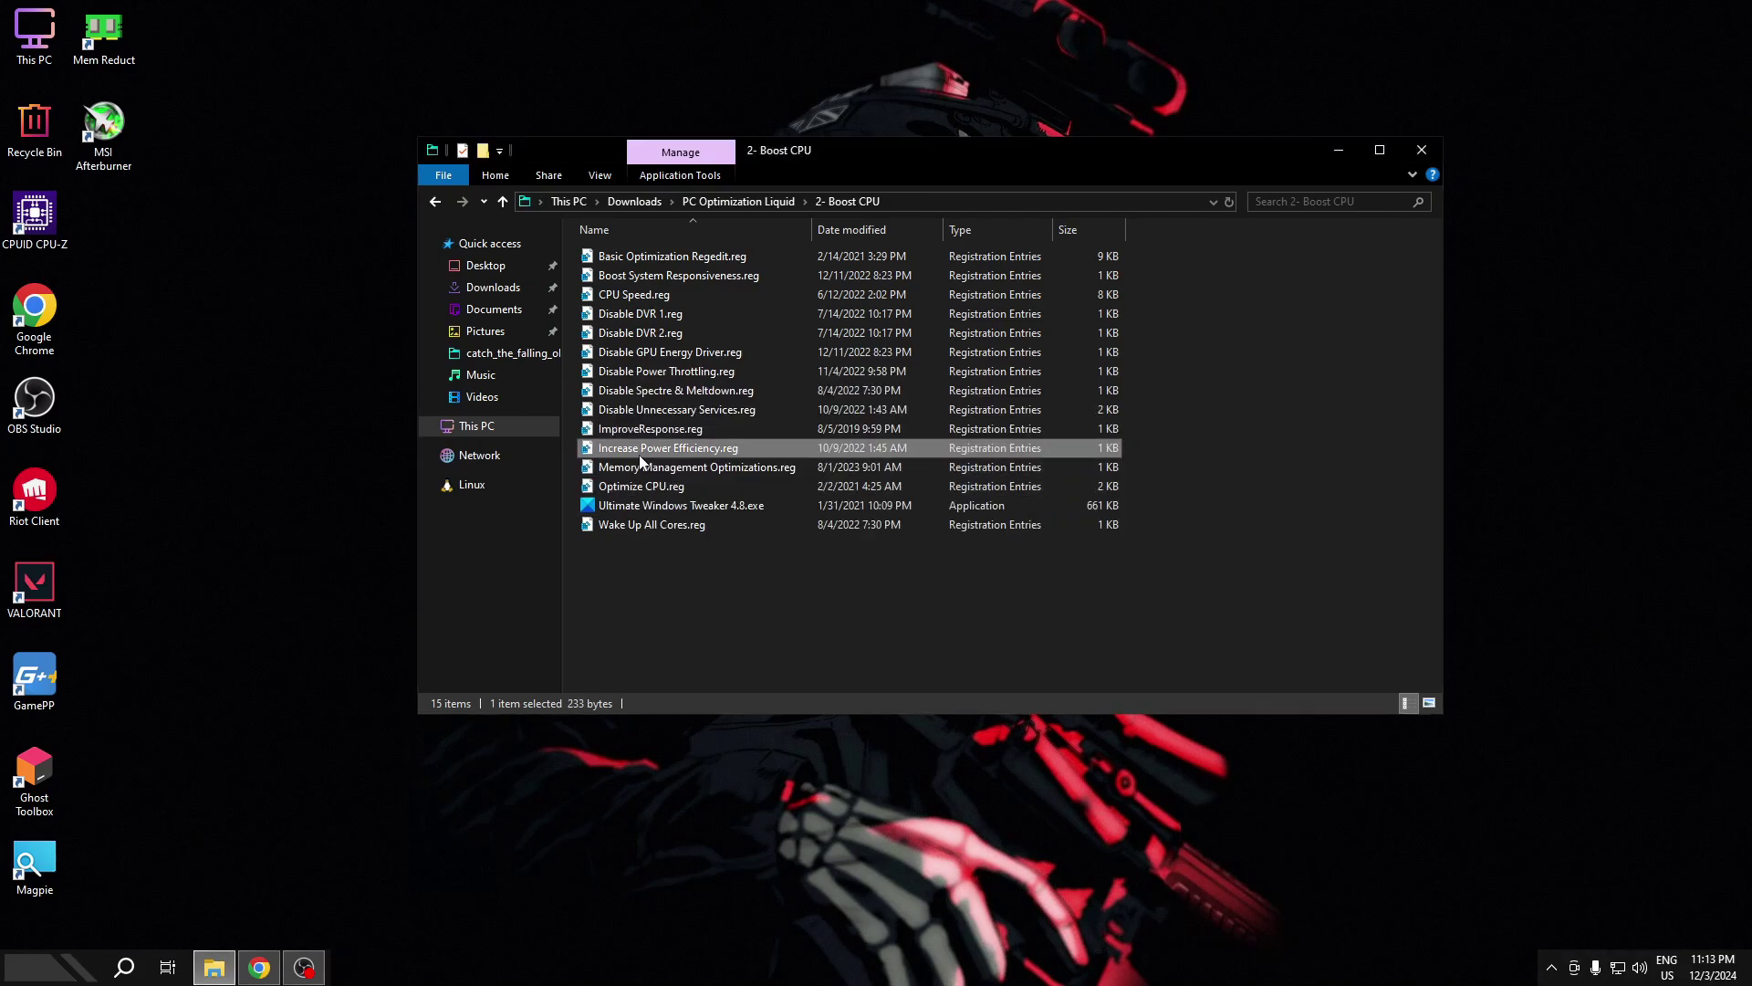
pyautogui.doubleClick(640, 454)
pyautogui.click(993, 513)
pyautogui.click(1065, 493)
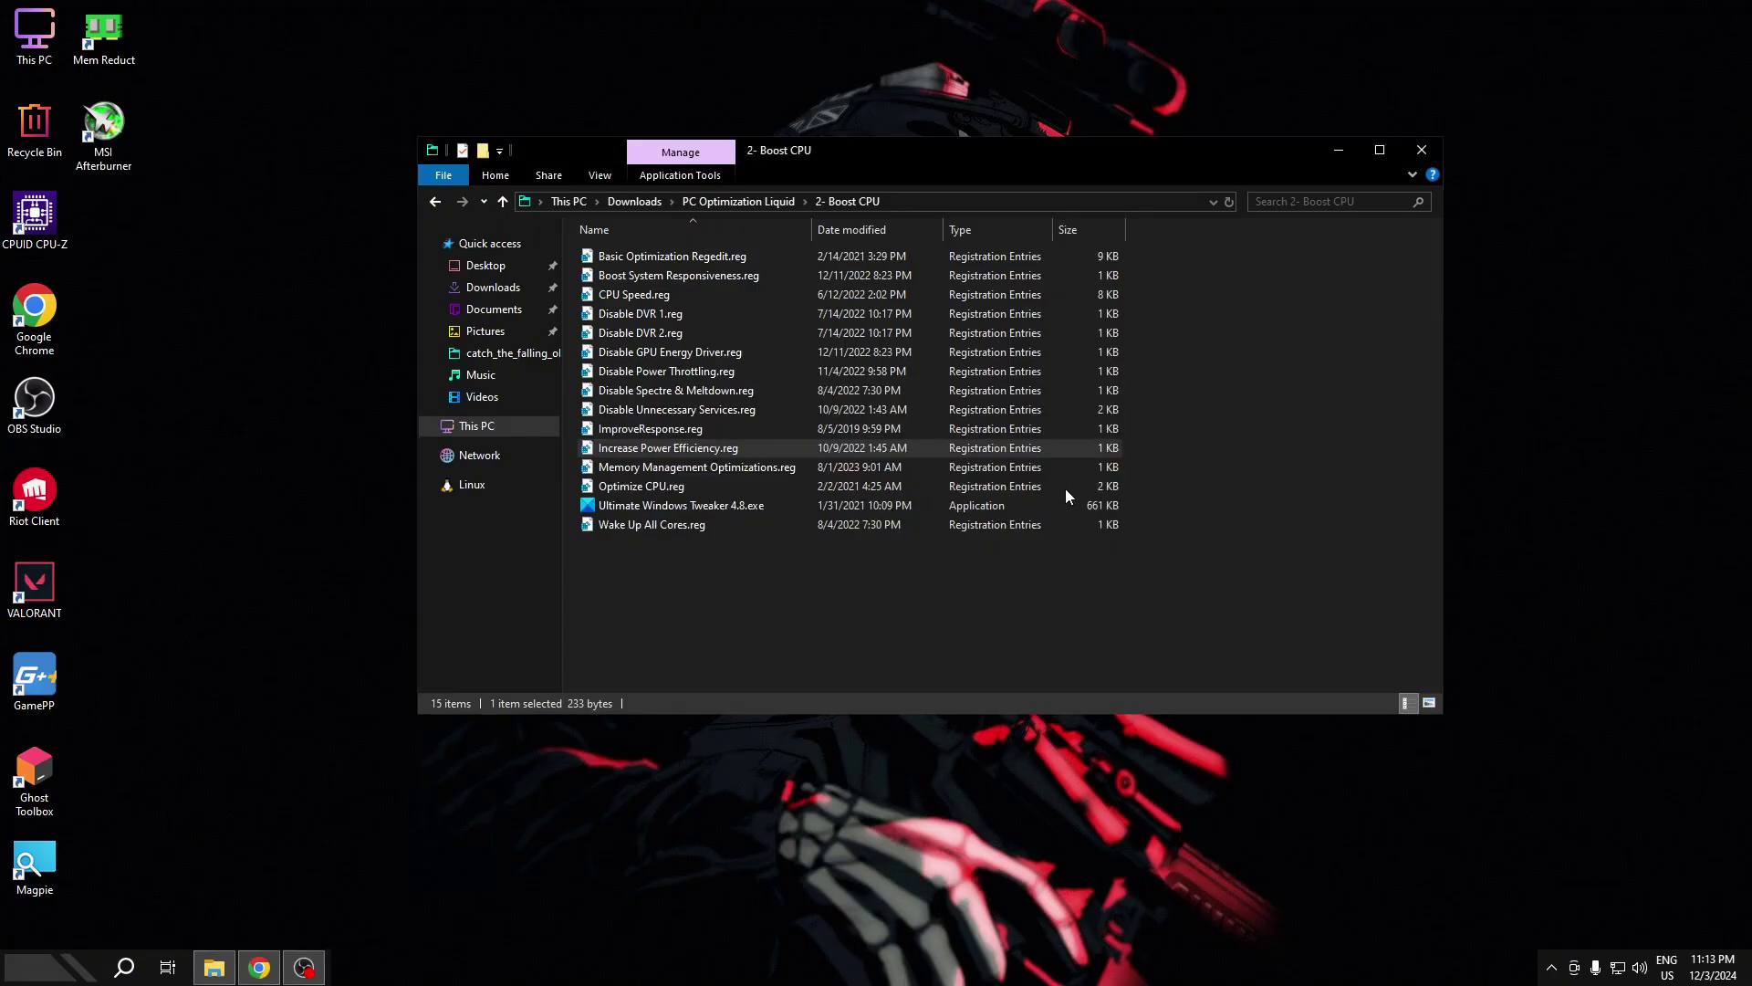
pyautogui.doubleClick(686, 487)
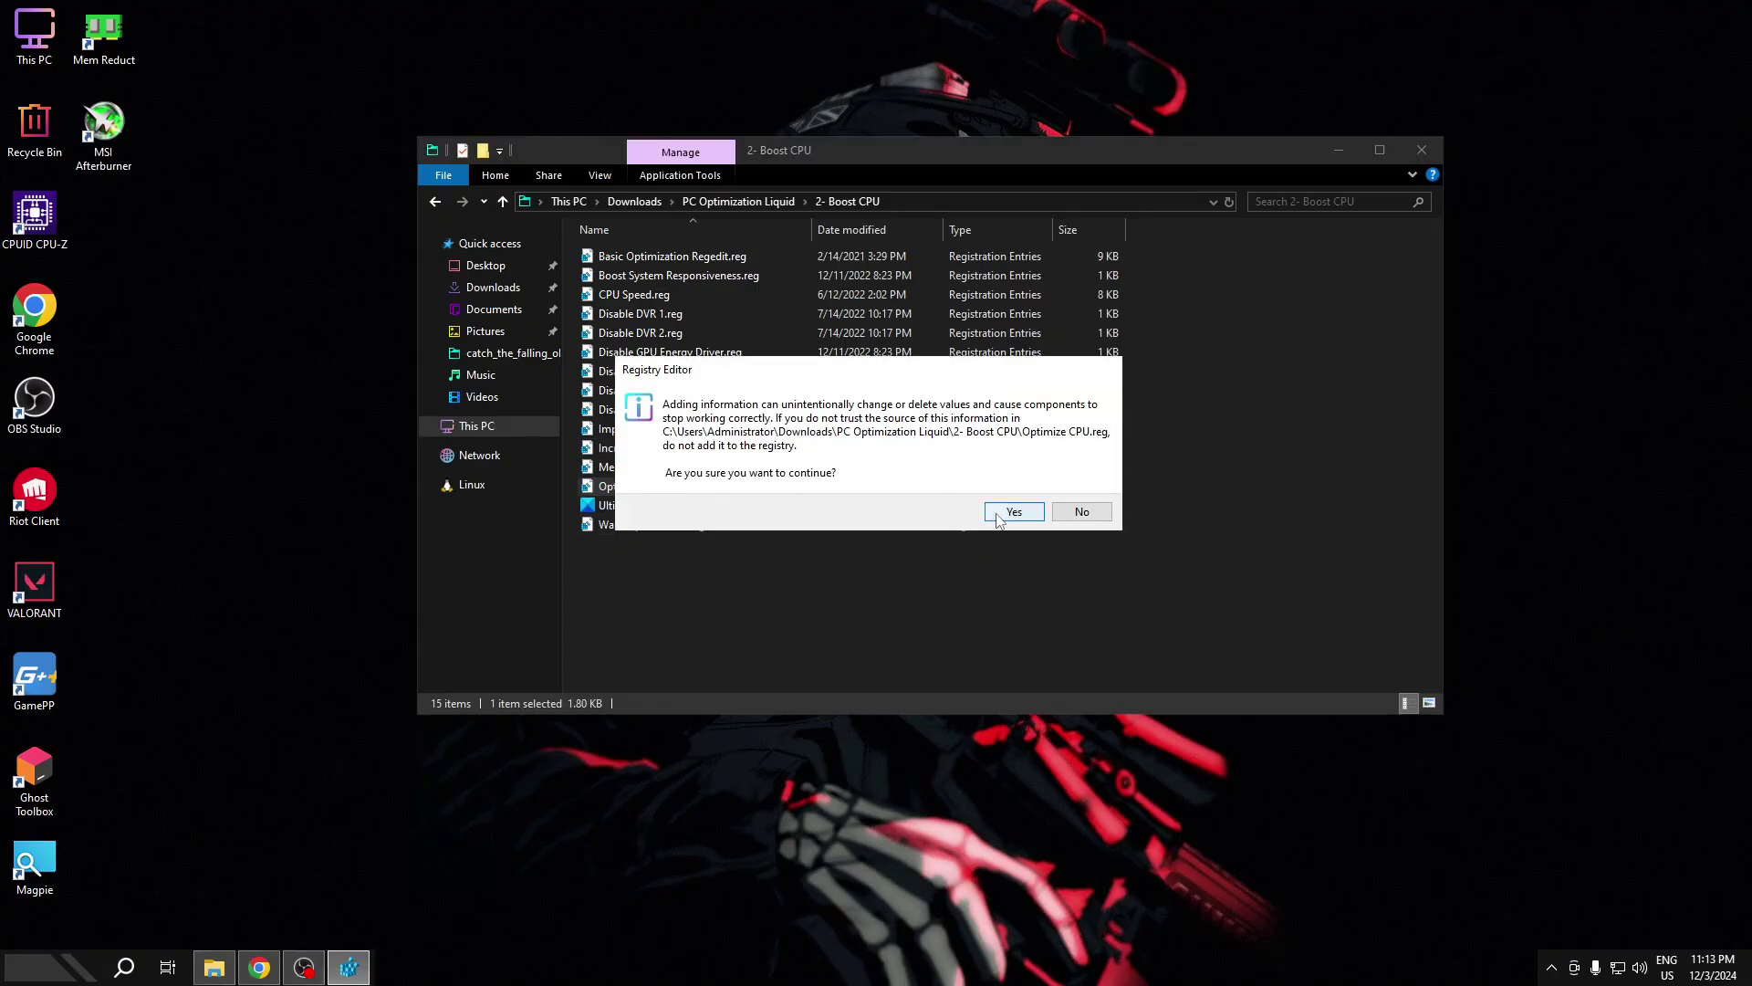
pyautogui.click(998, 517)
pyautogui.click(1068, 490)
# - Merge Wake Up All Cores.reg into the registry
pyautogui.click(636, 526)
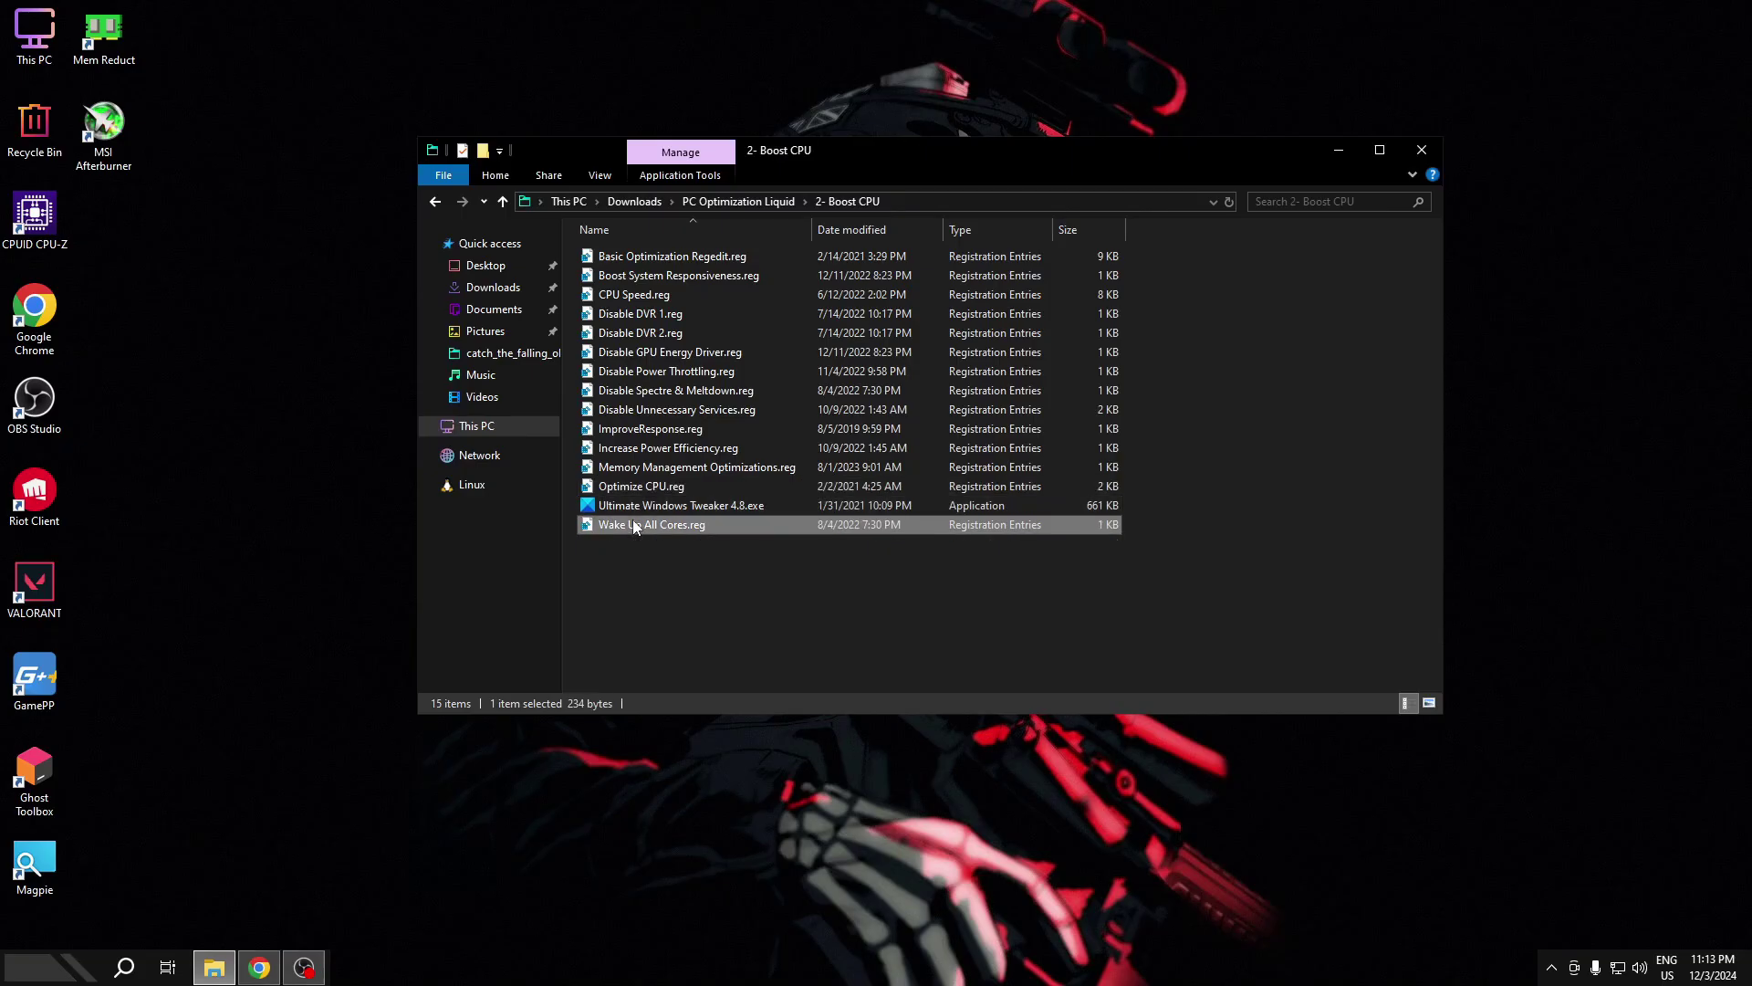
pyautogui.doubleClick(636, 526)
pyautogui.click(998, 512)
pyautogui.click(1065, 493)
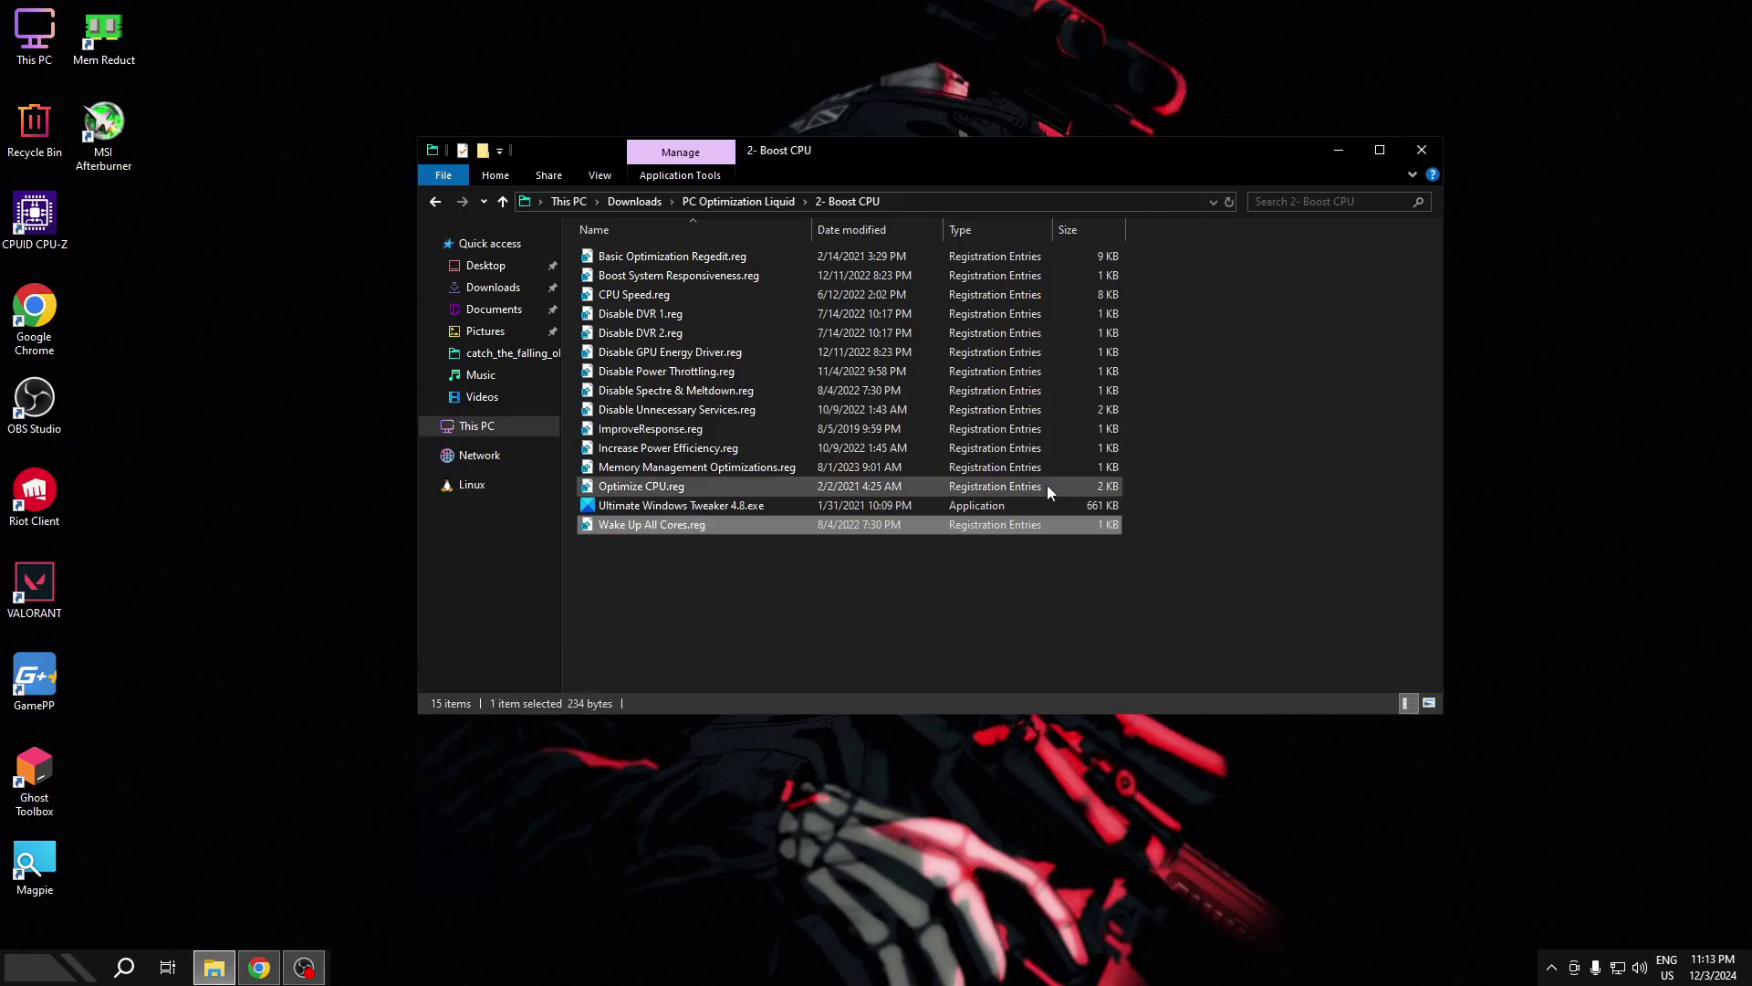
pyautogui.doubleClick(694, 506)
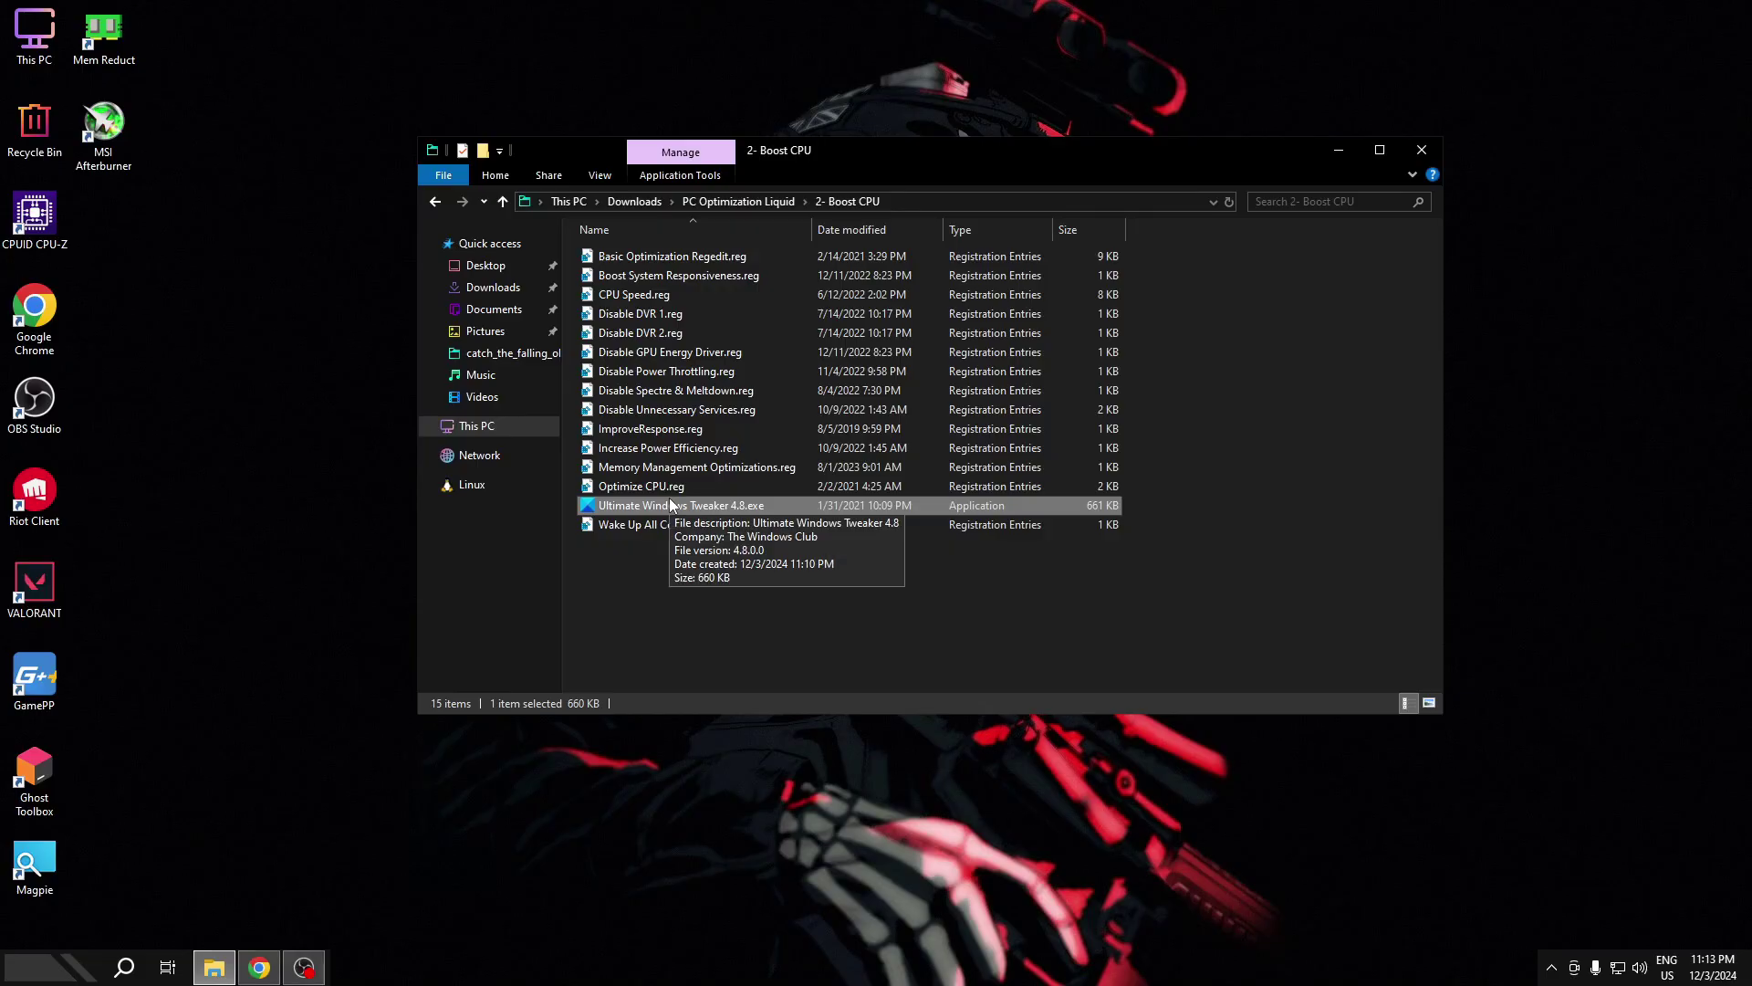
# - Run Ultimate Windows Tweaker 4.8.exe as administrator
pyautogui.rightClick(801, 4)
pyautogui.click(816, 47)
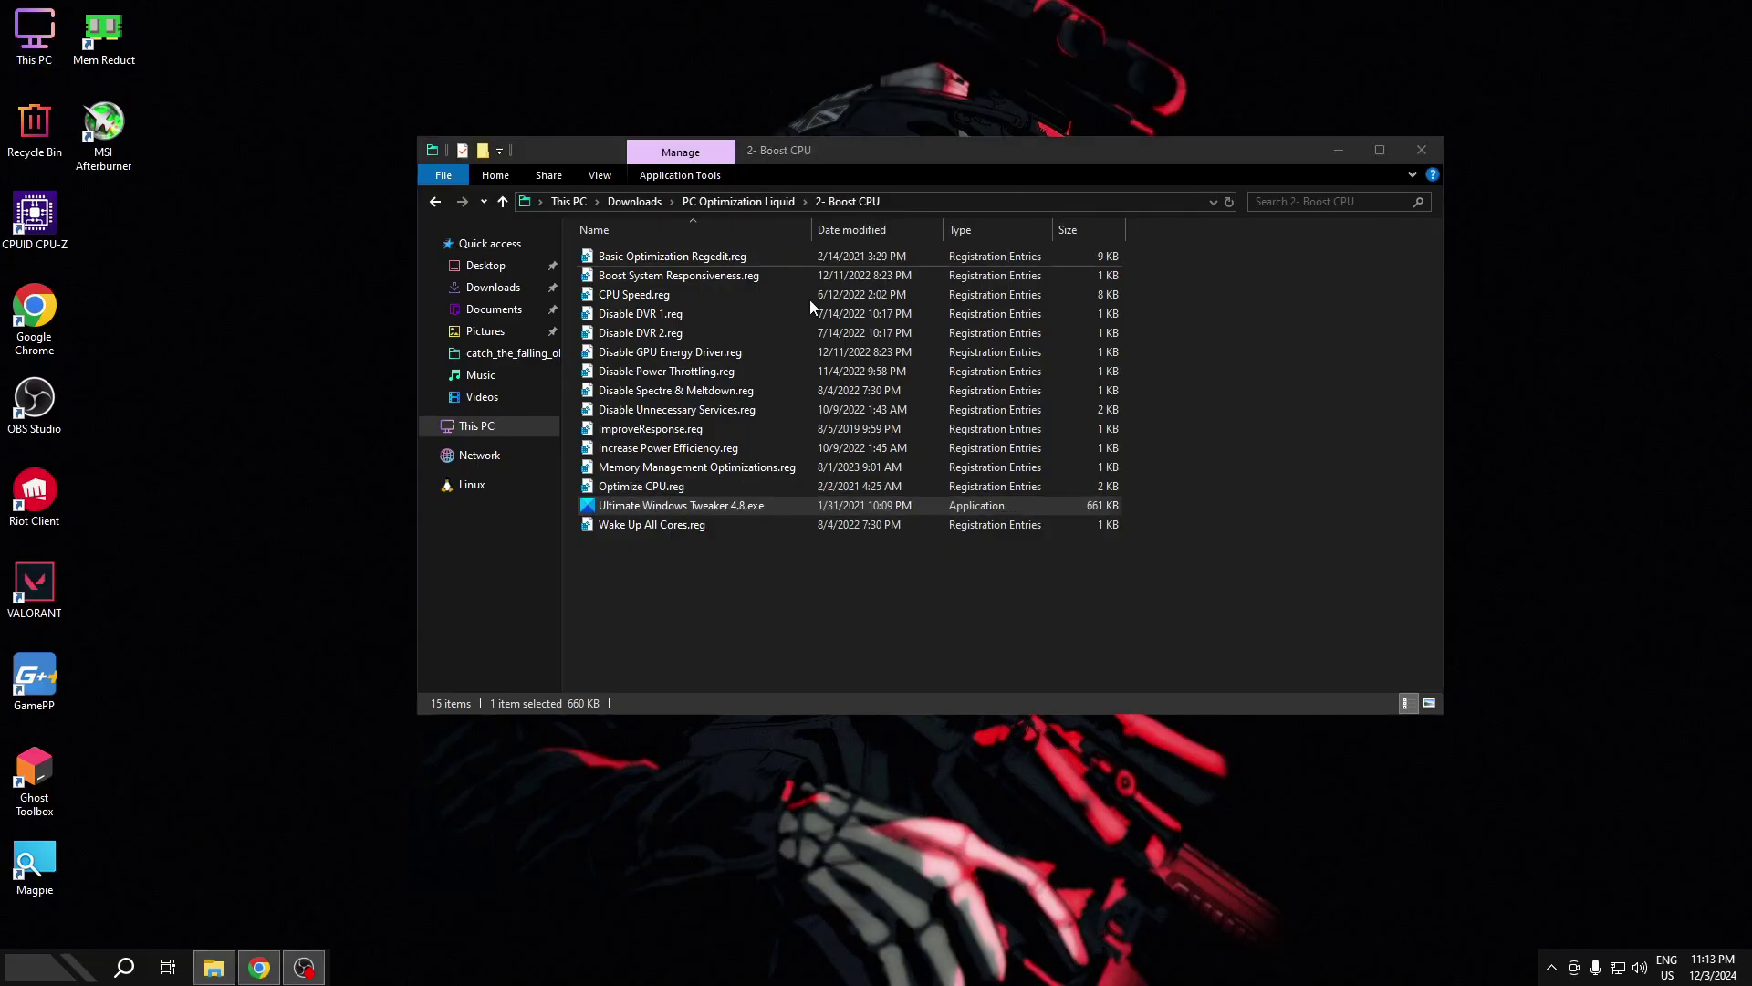
pyautogui.rightClick(691, 505)
pyautogui.click(769, 541)
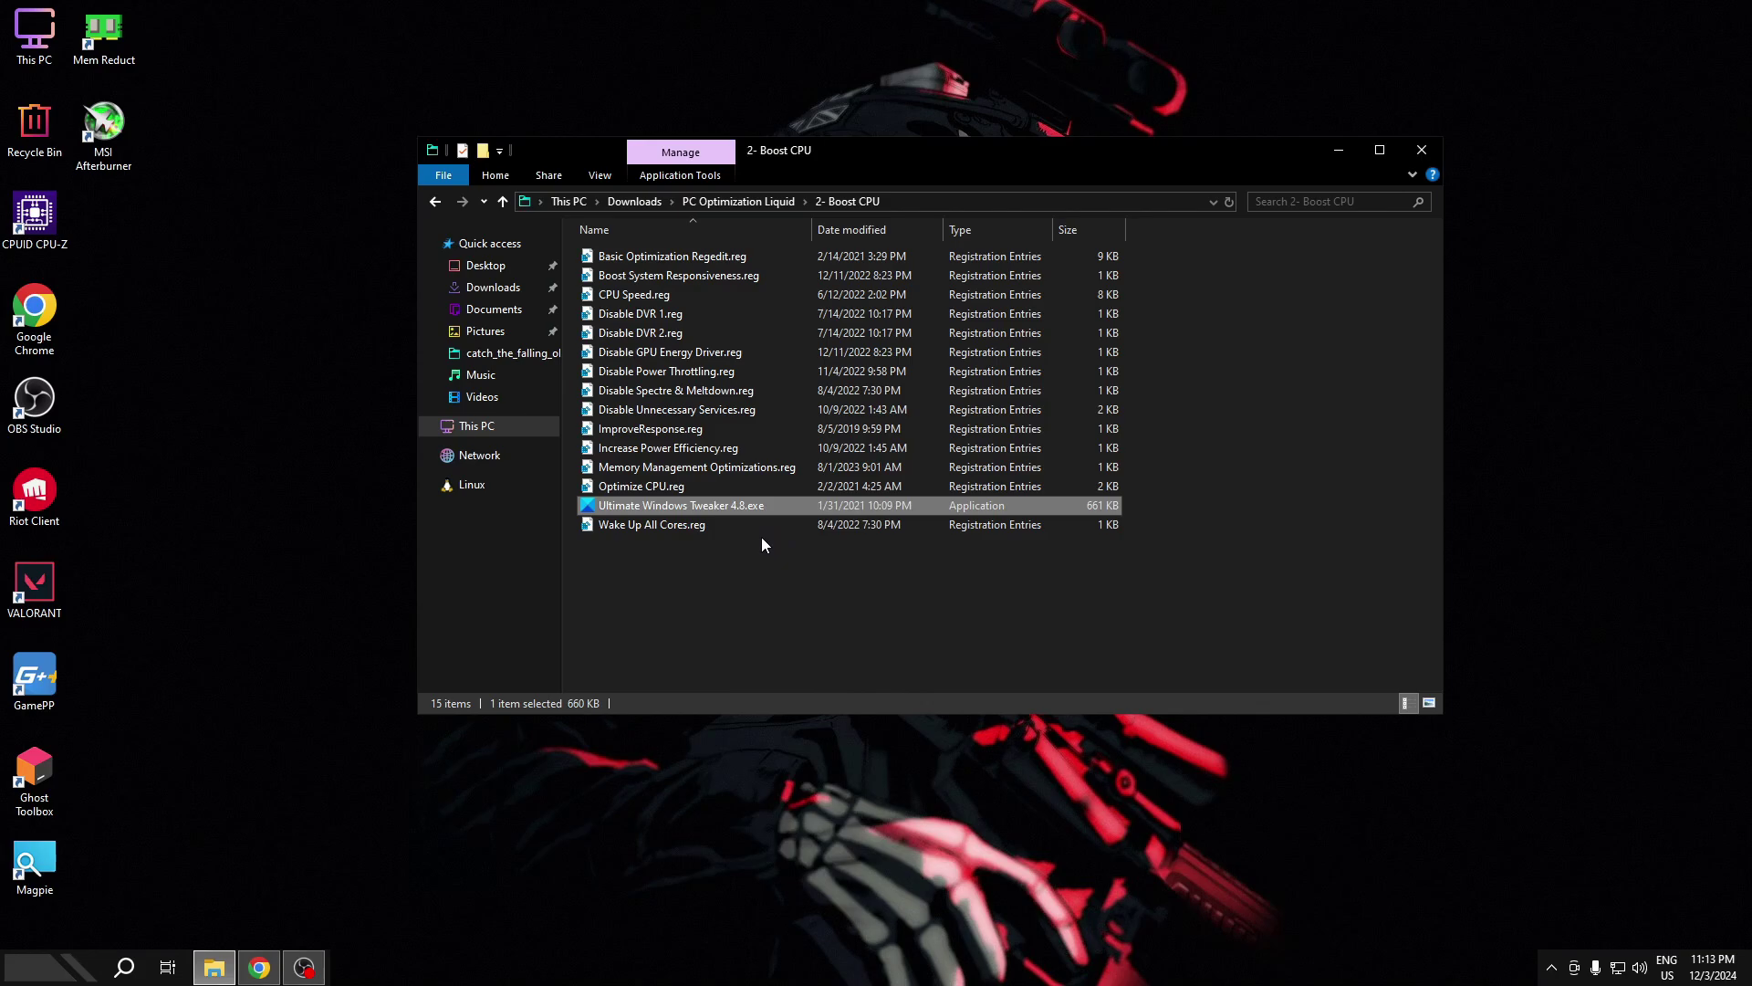
# - Exit GamePP from the system tray and go back to the PC Optimization Liquid folder
pyautogui.click(1551, 967)
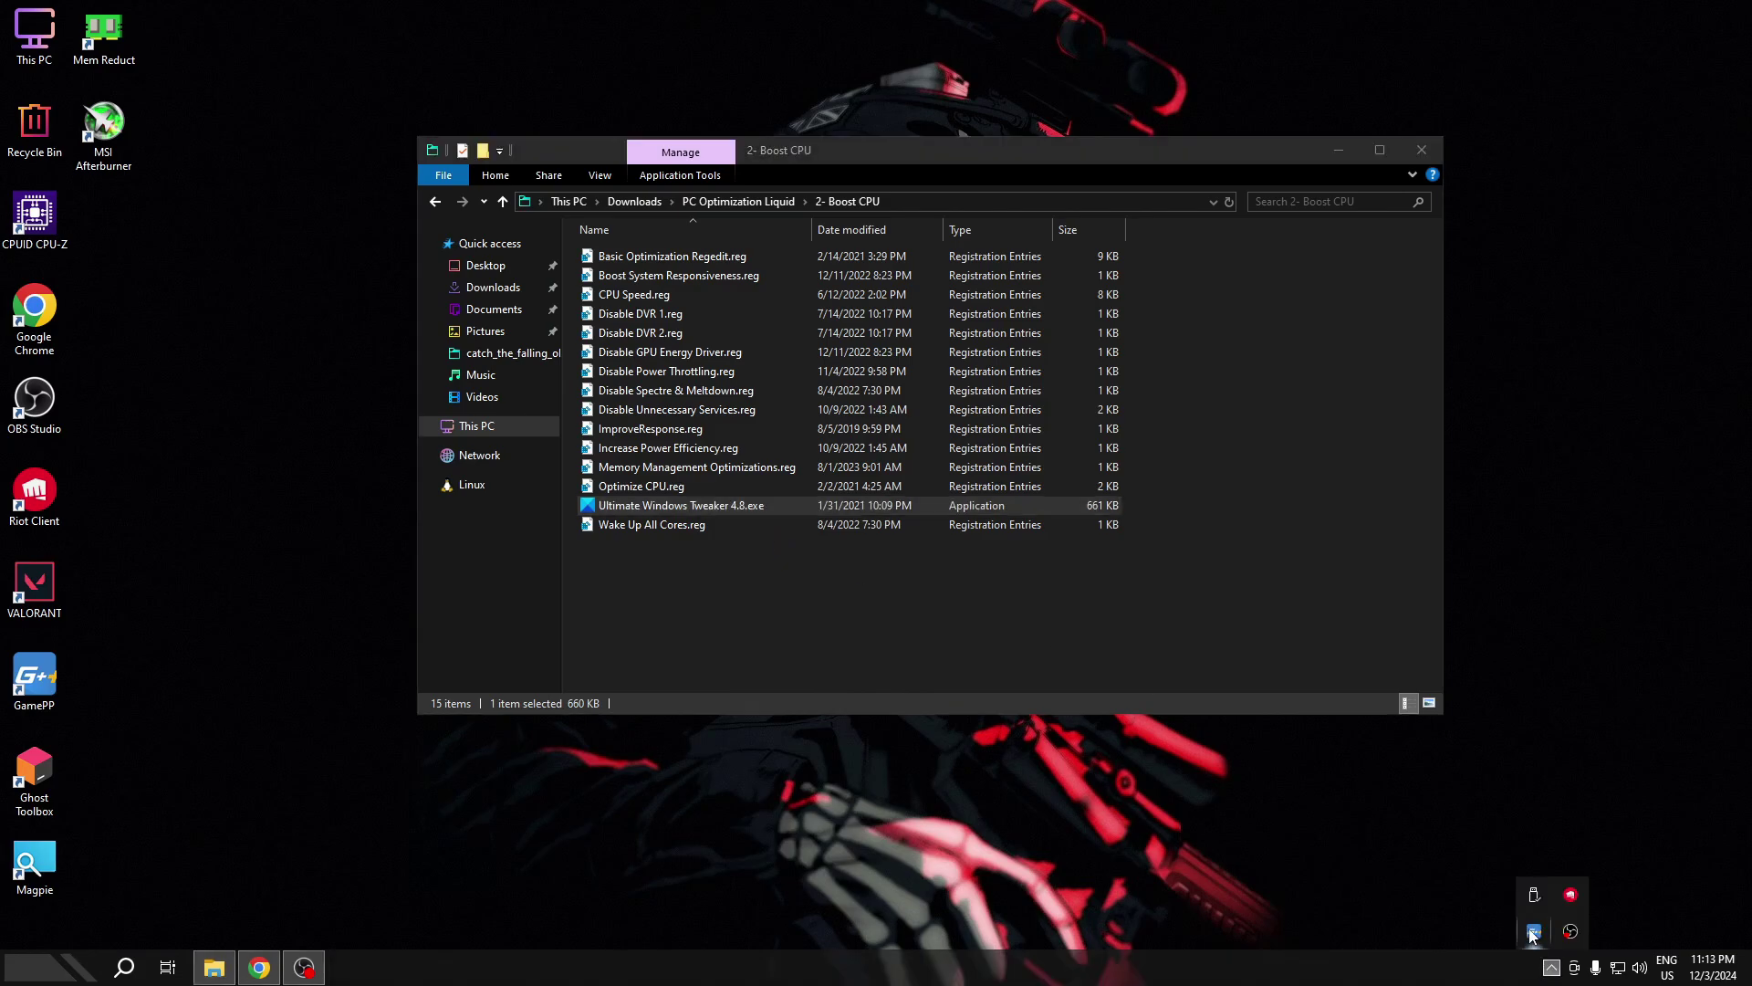
pyautogui.rightClick(1533, 933)
pyautogui.click(1633, 901)
pyautogui.click(688, 580)
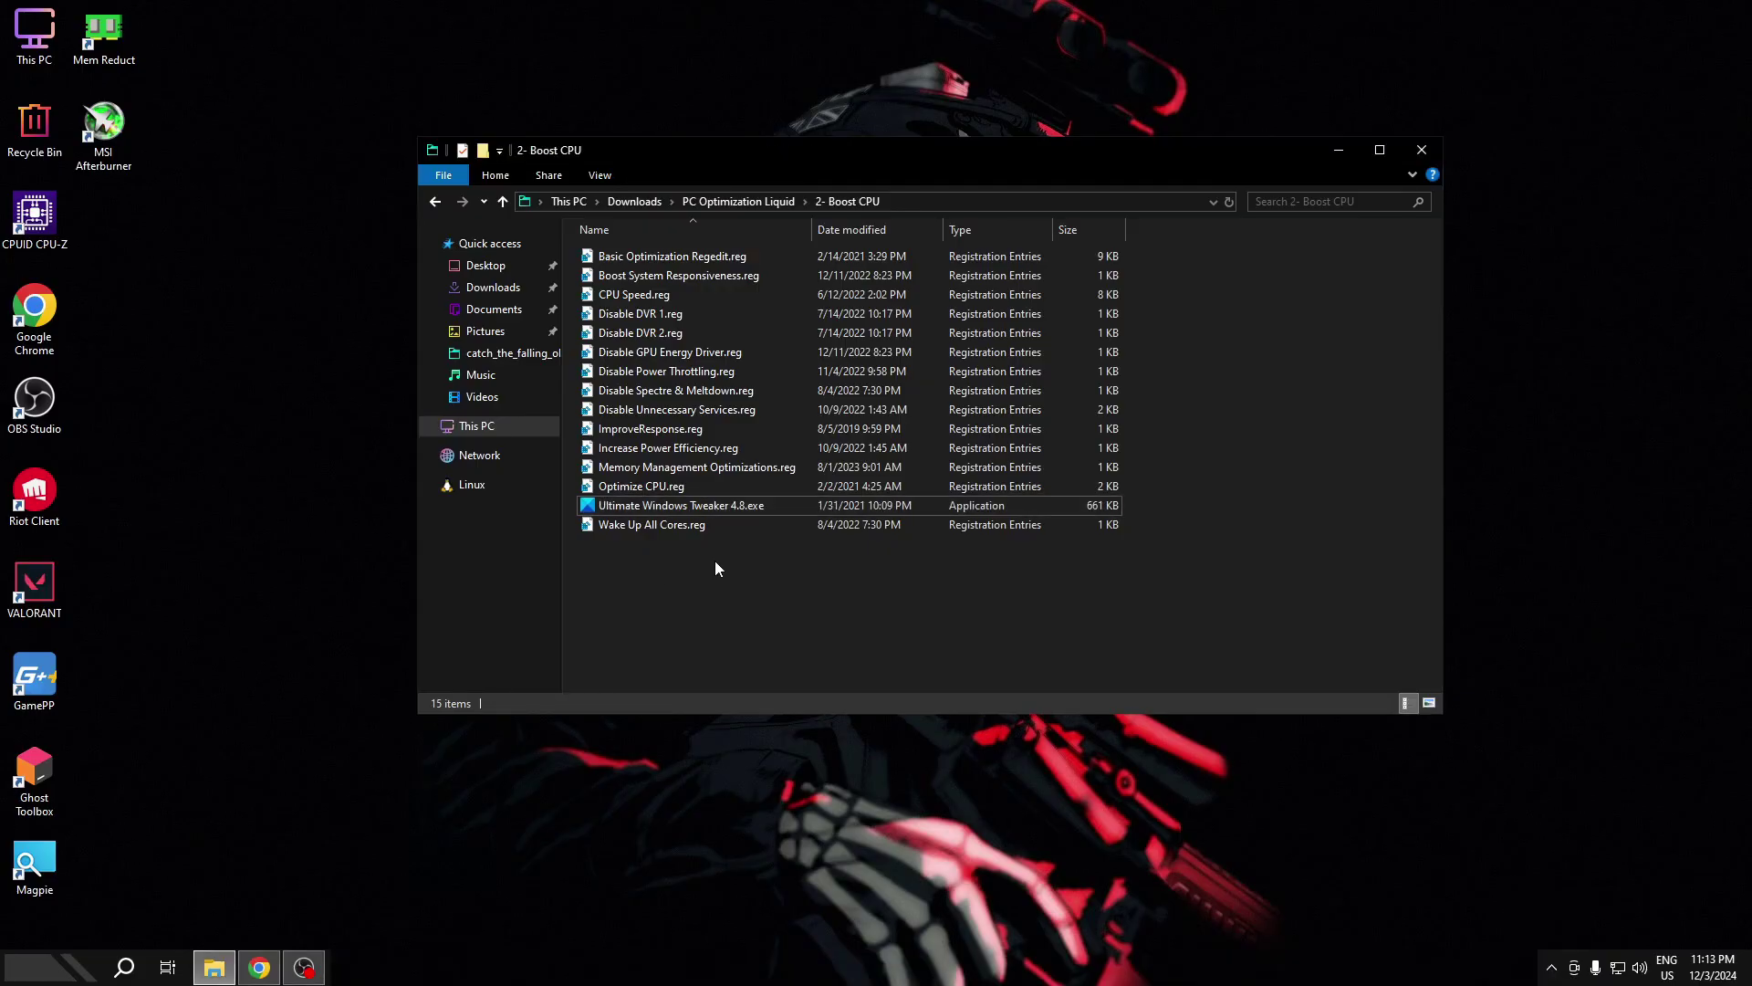
pyautogui.click(434, 206)
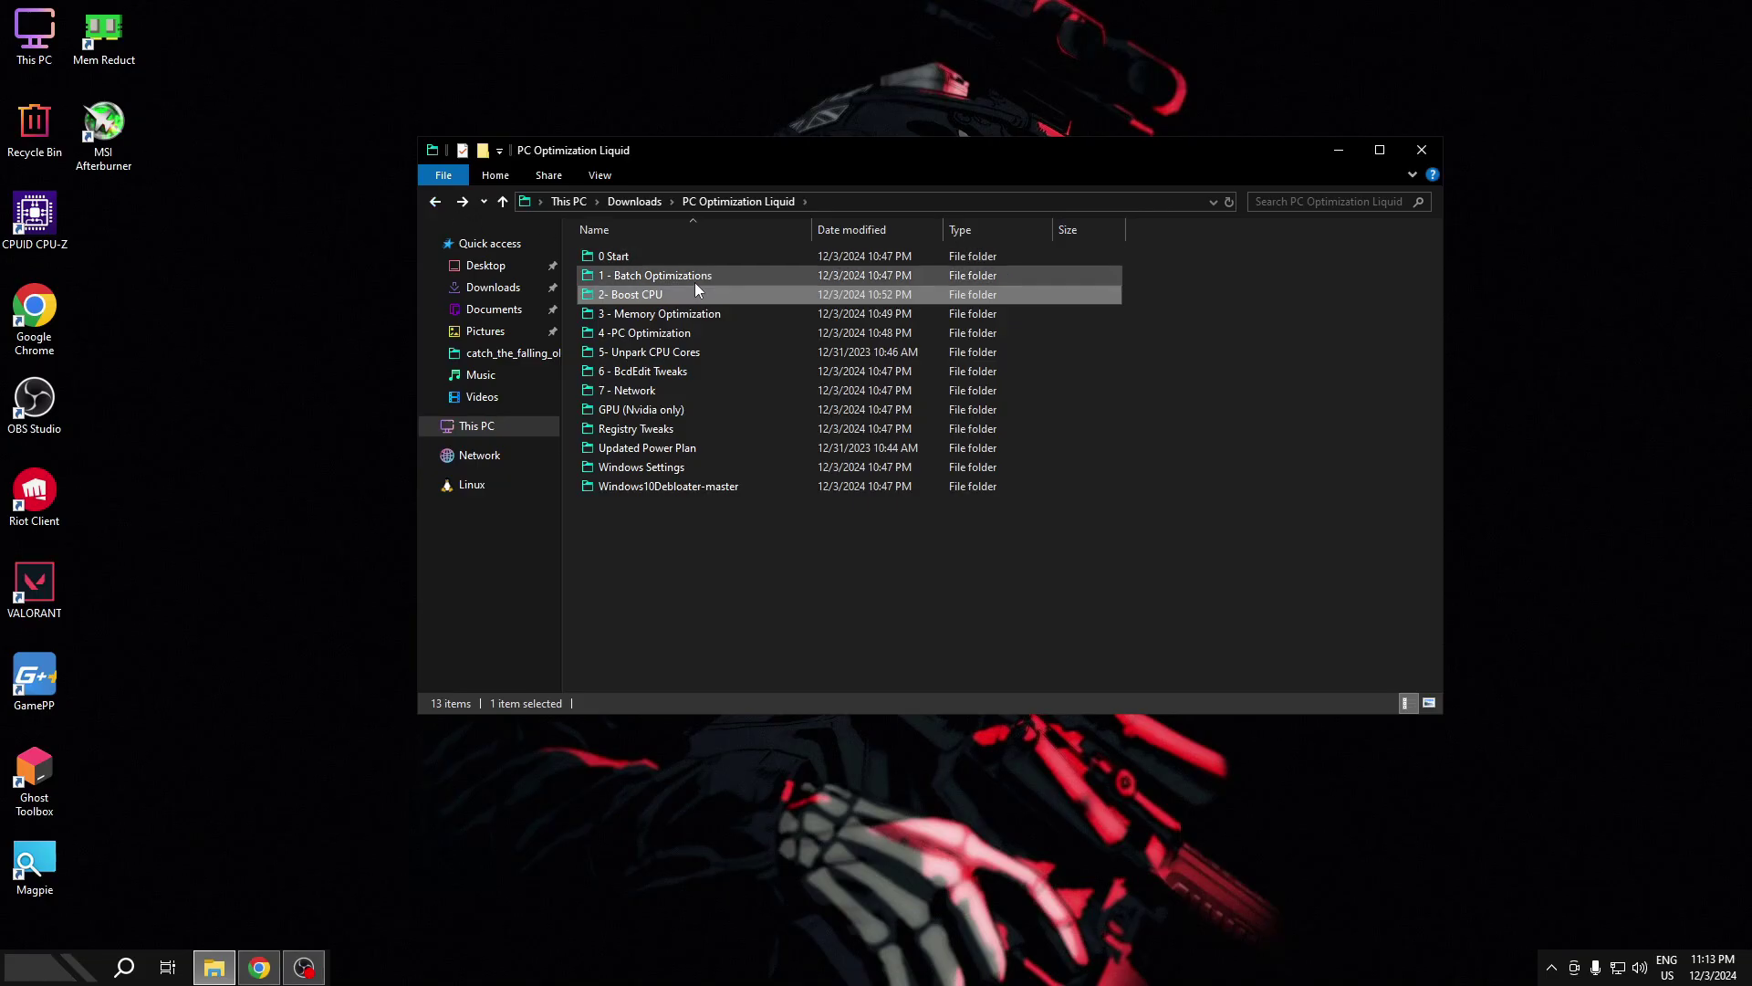
# - Open 3 - Memory Optimization and run BCD Tweaks.cmd as administrator
pyautogui.doubleClick(633, 312)
pyautogui.click(624, 259)
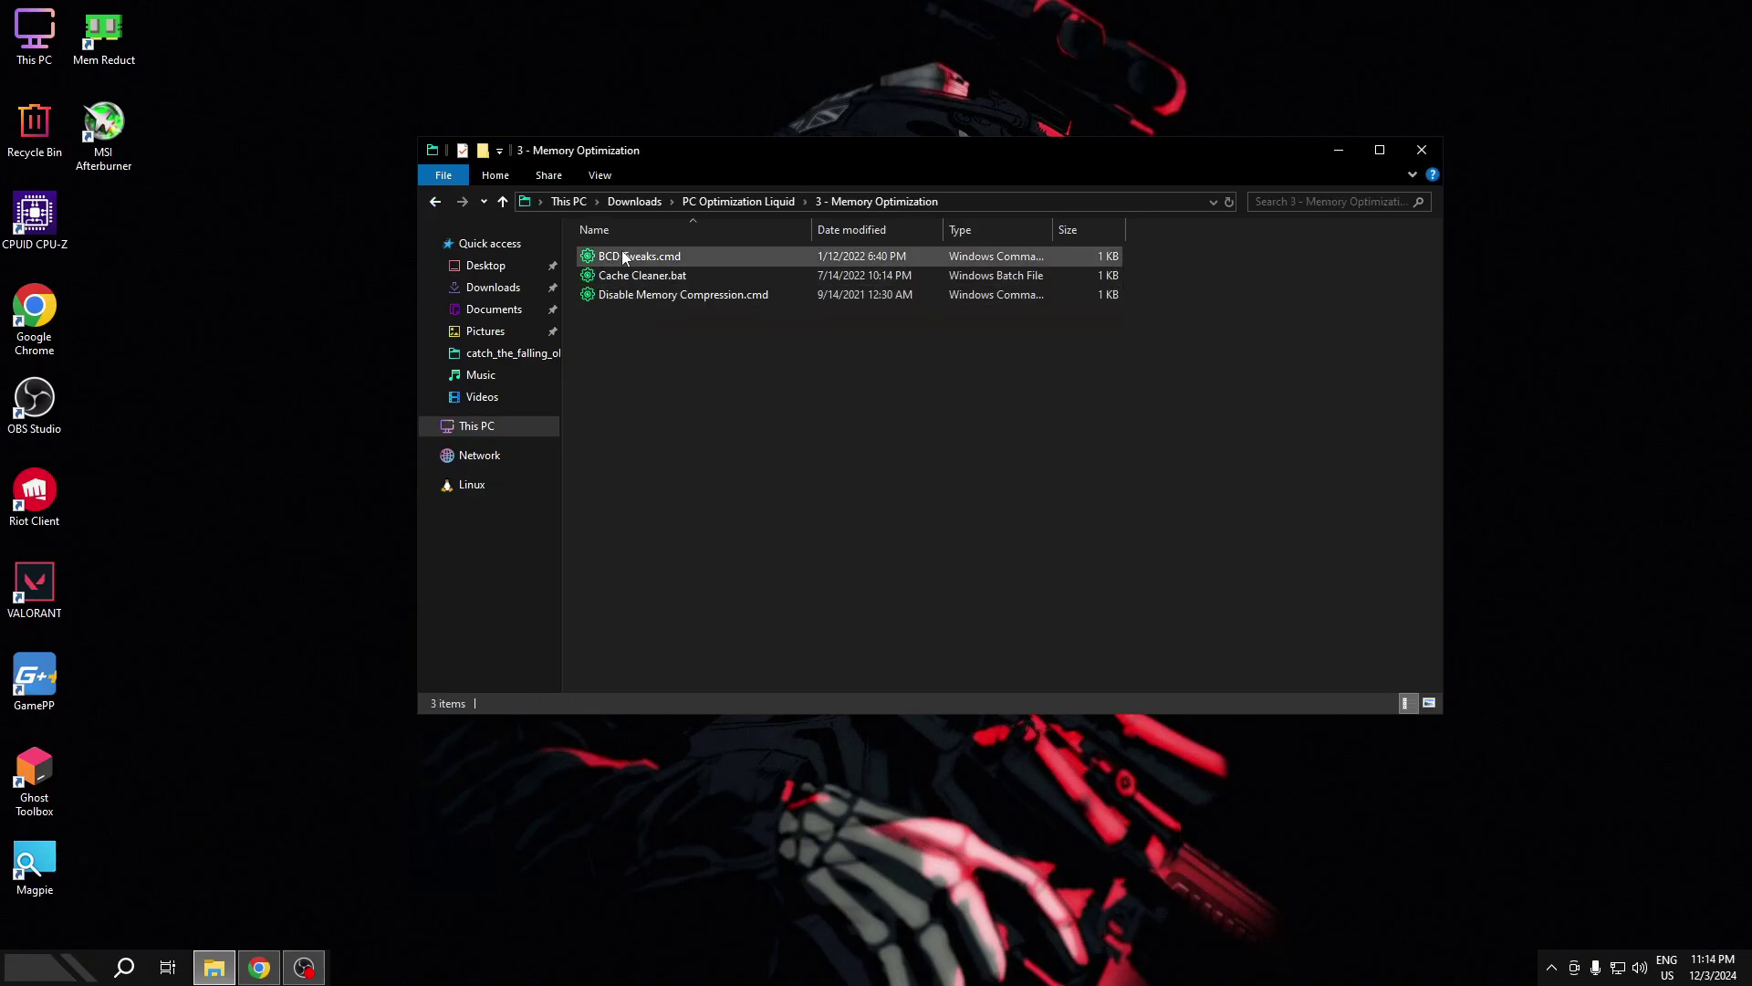
pyautogui.rightClick(624, 261)
pyautogui.click(682, 328)
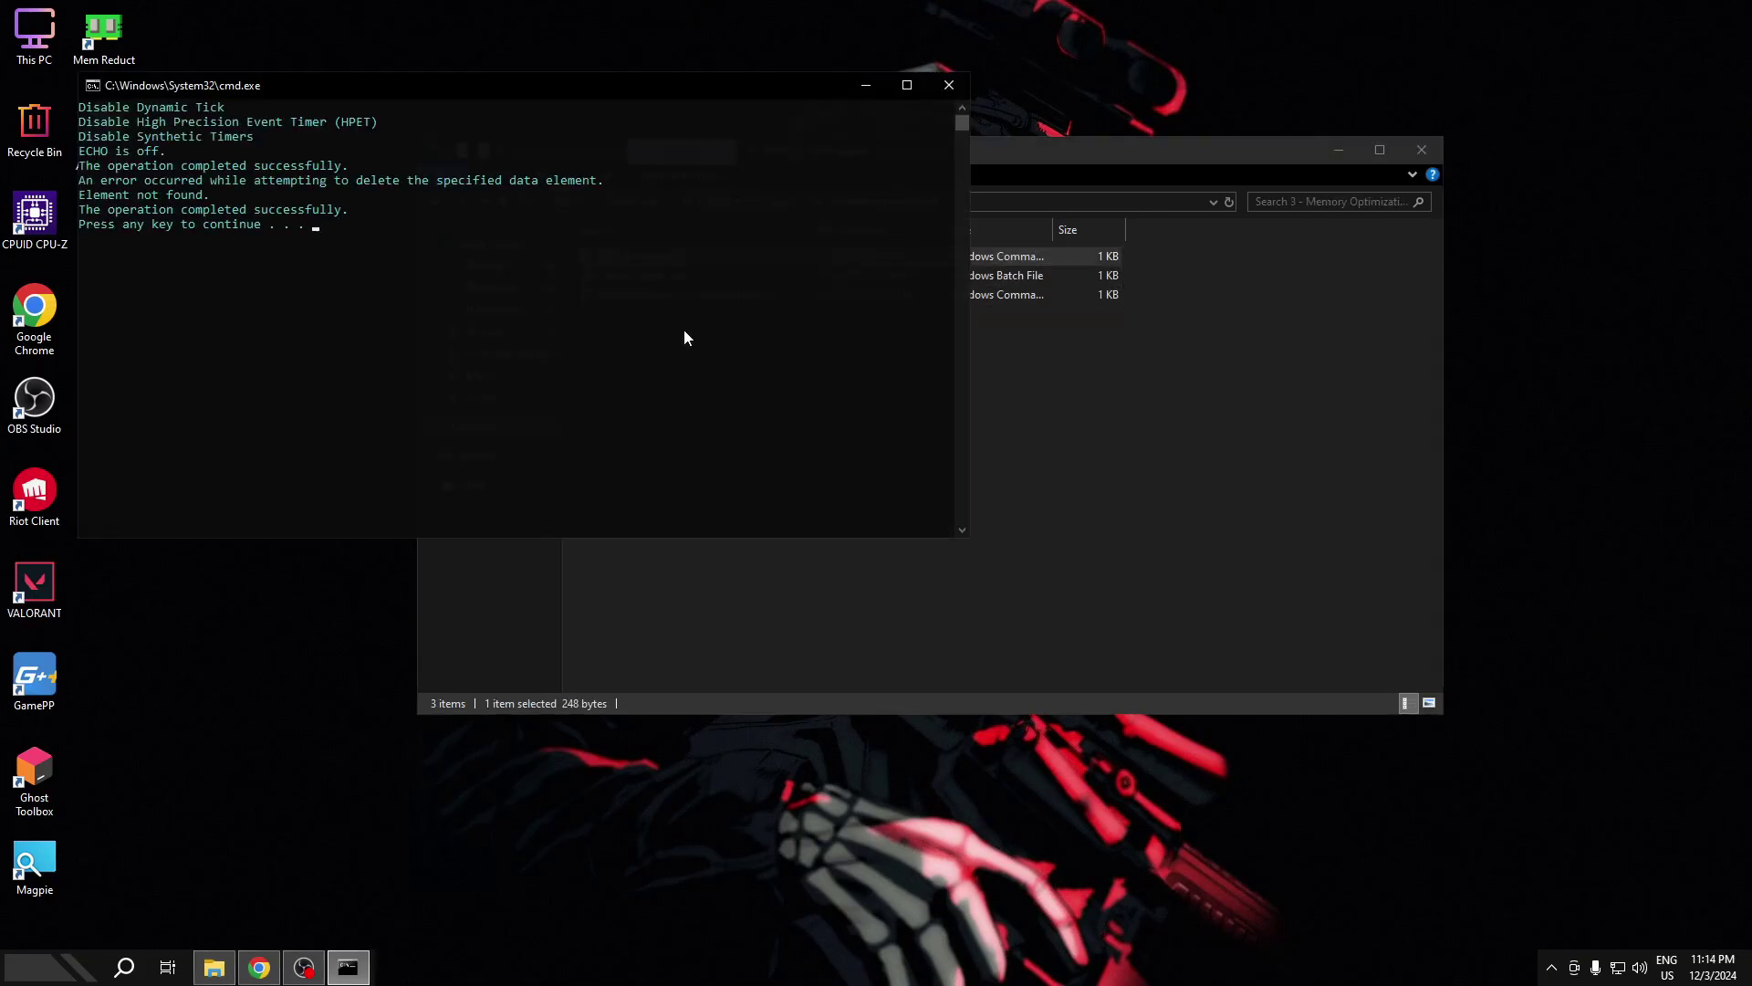
pyautogui.press('Return')
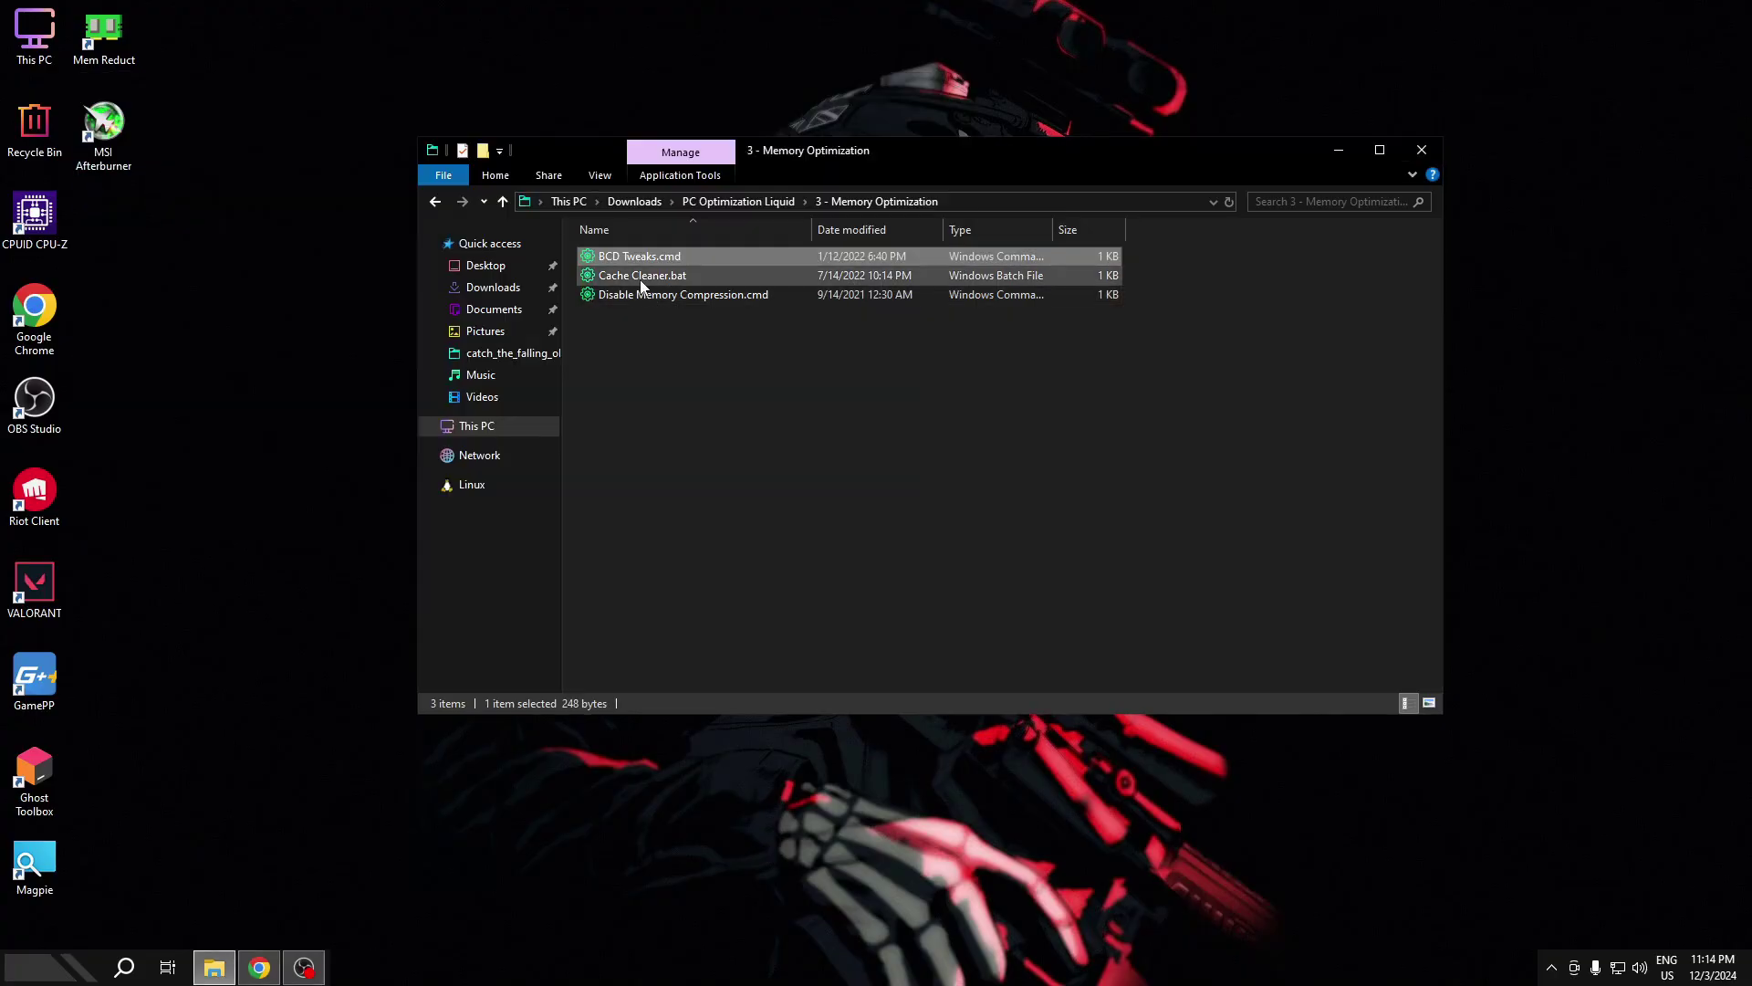
# - Run Cache Cleaner.bat and Disable Memory Compression.cmd as administrator, then go up a folder
pyautogui.click(628, 276)
pyautogui.rightClick(628, 276)
pyautogui.click(676, 344)
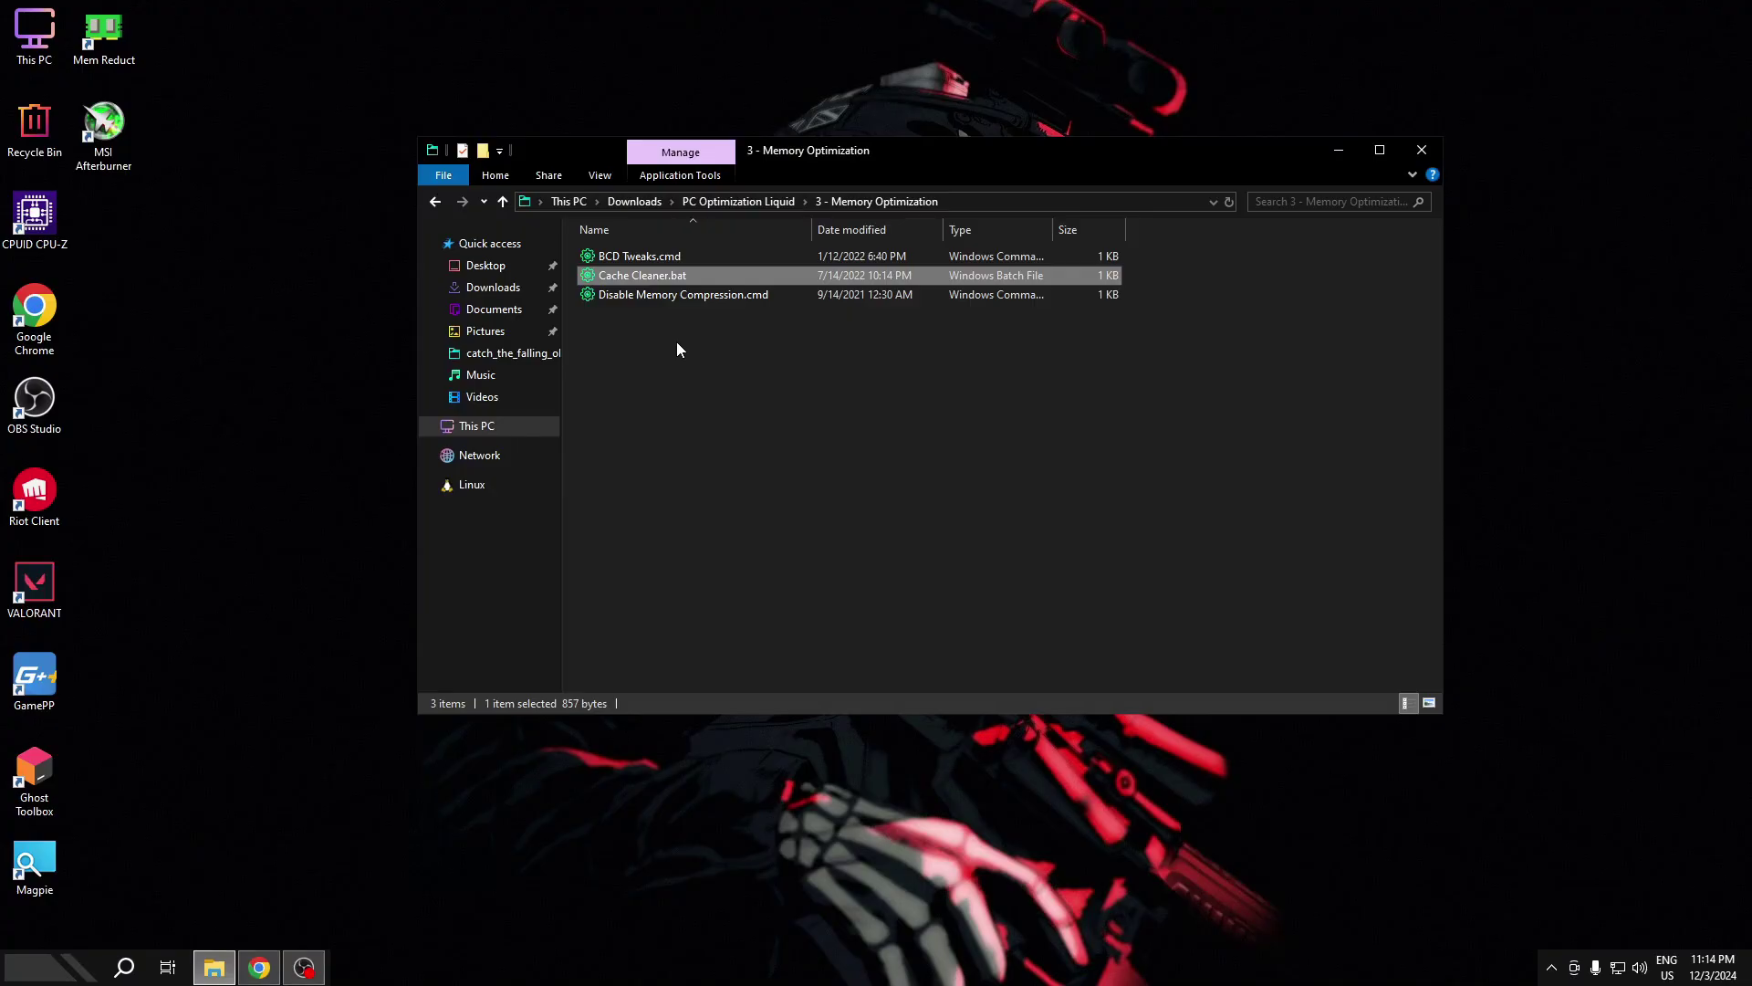
pyautogui.rightClick(663, 290)
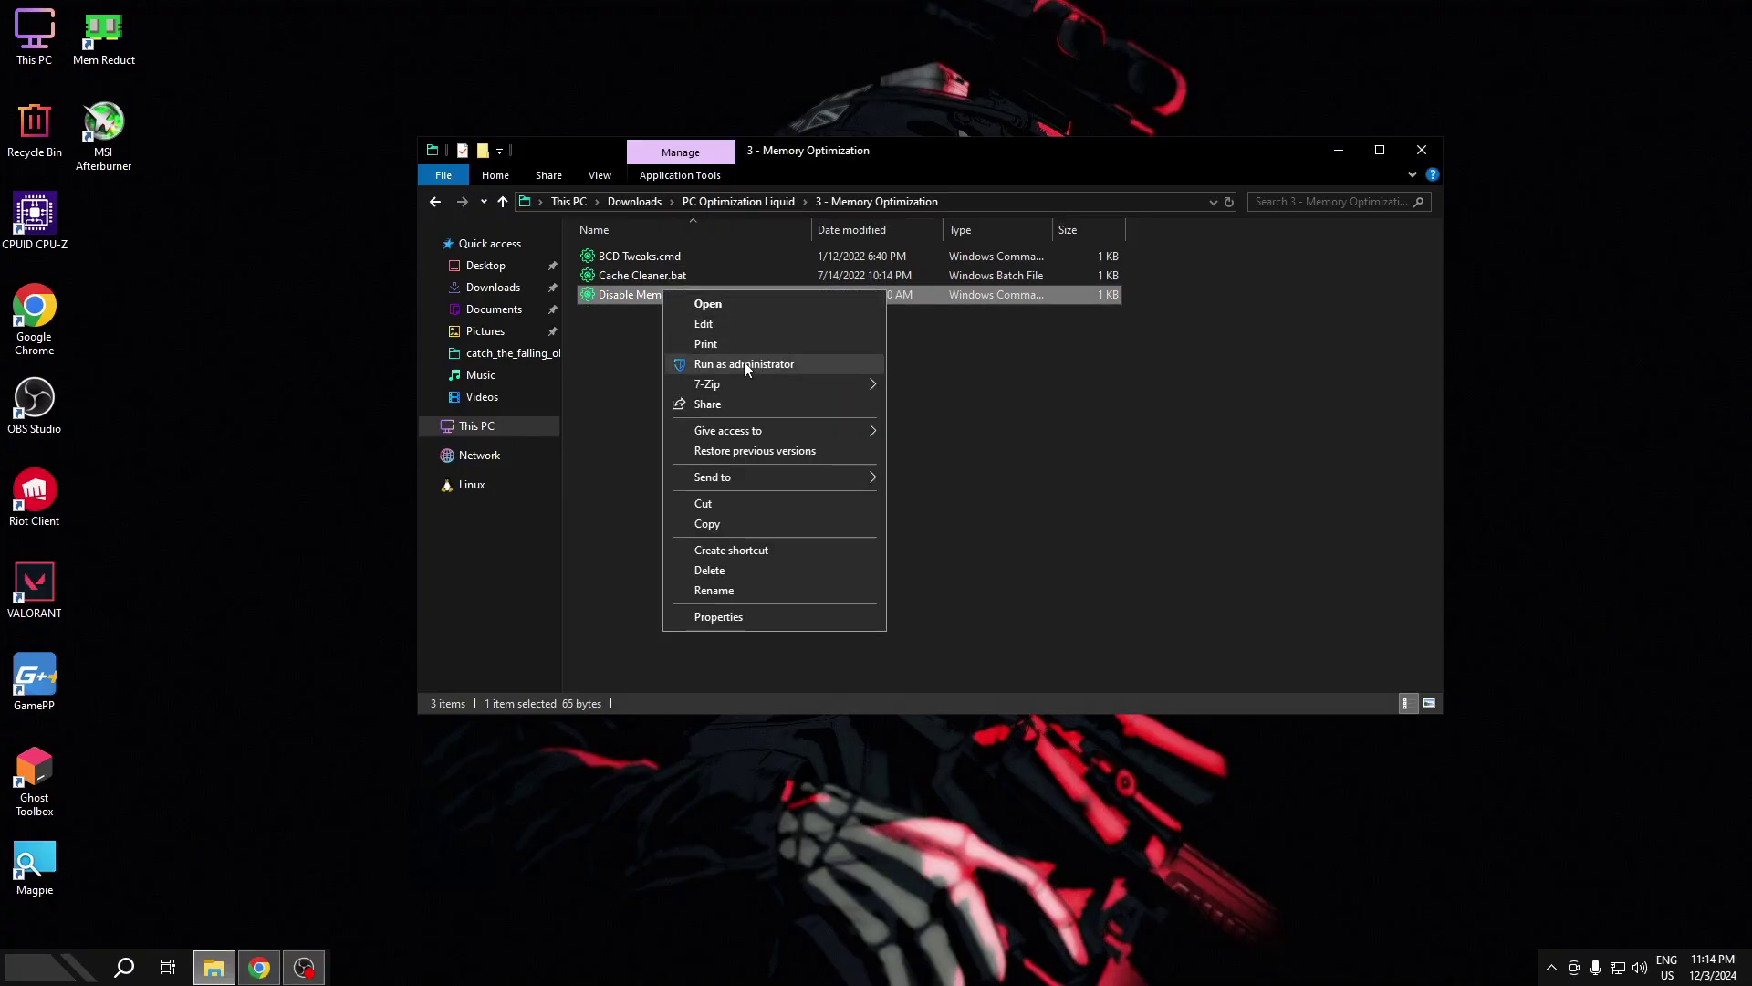
pyautogui.click(743, 363)
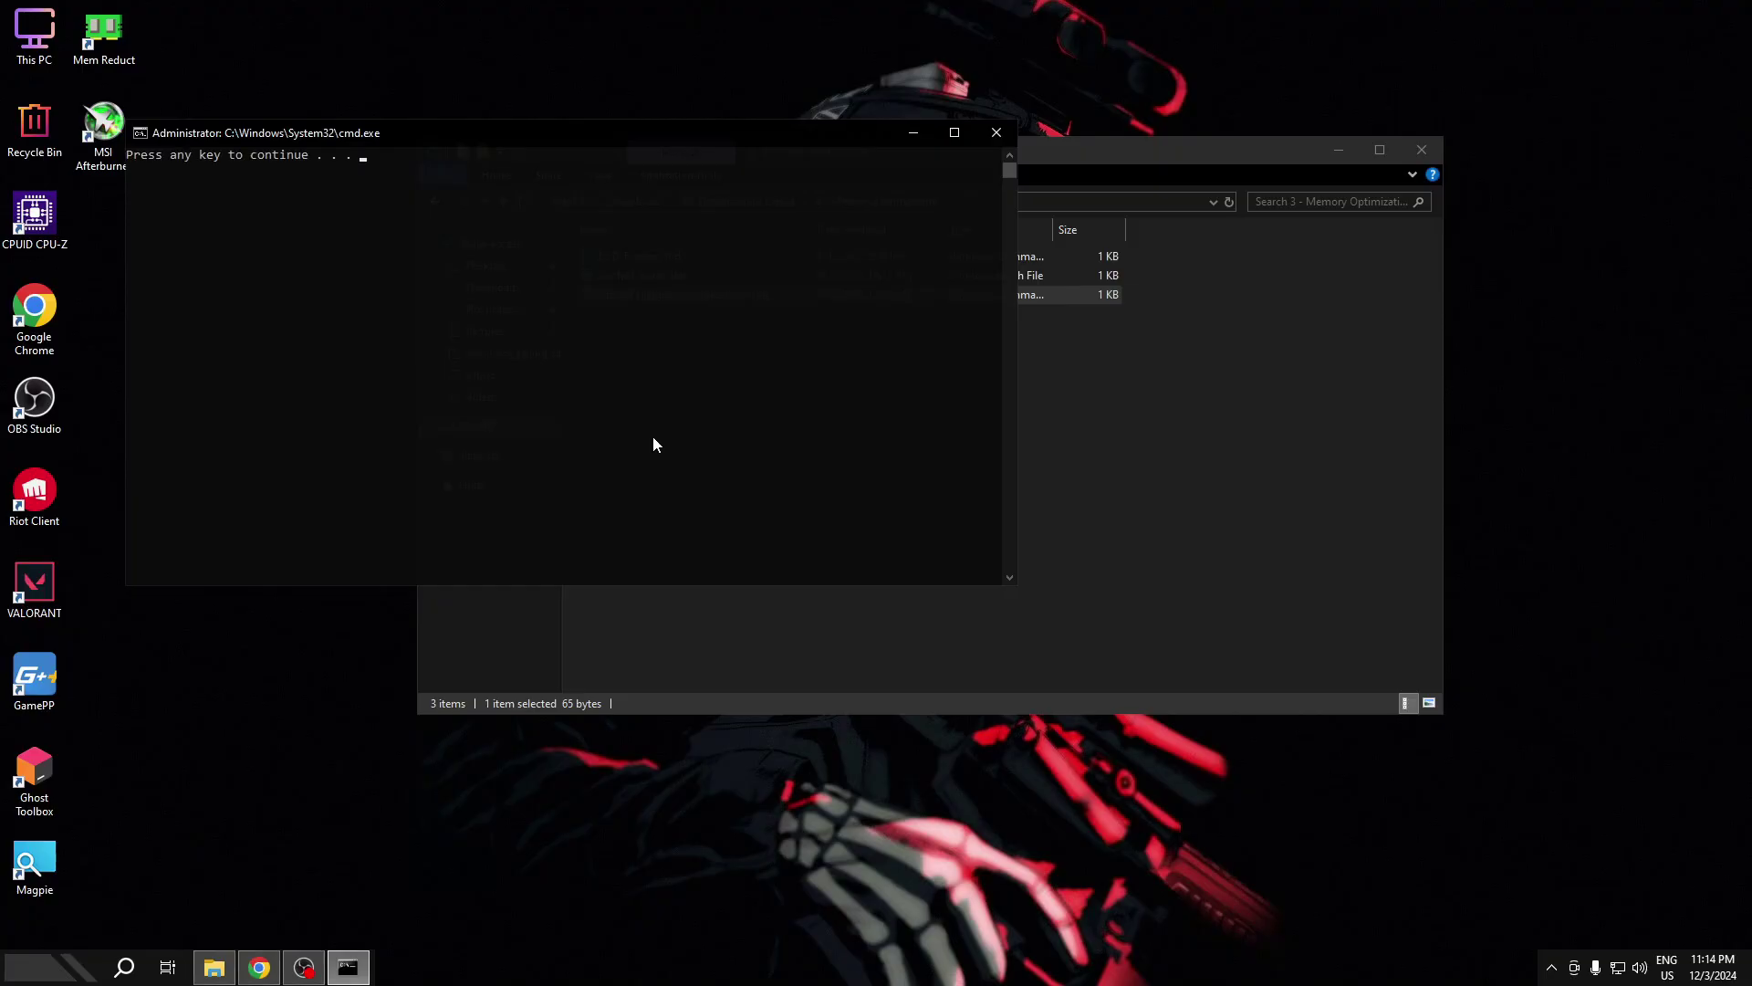
pyautogui.press('Return')
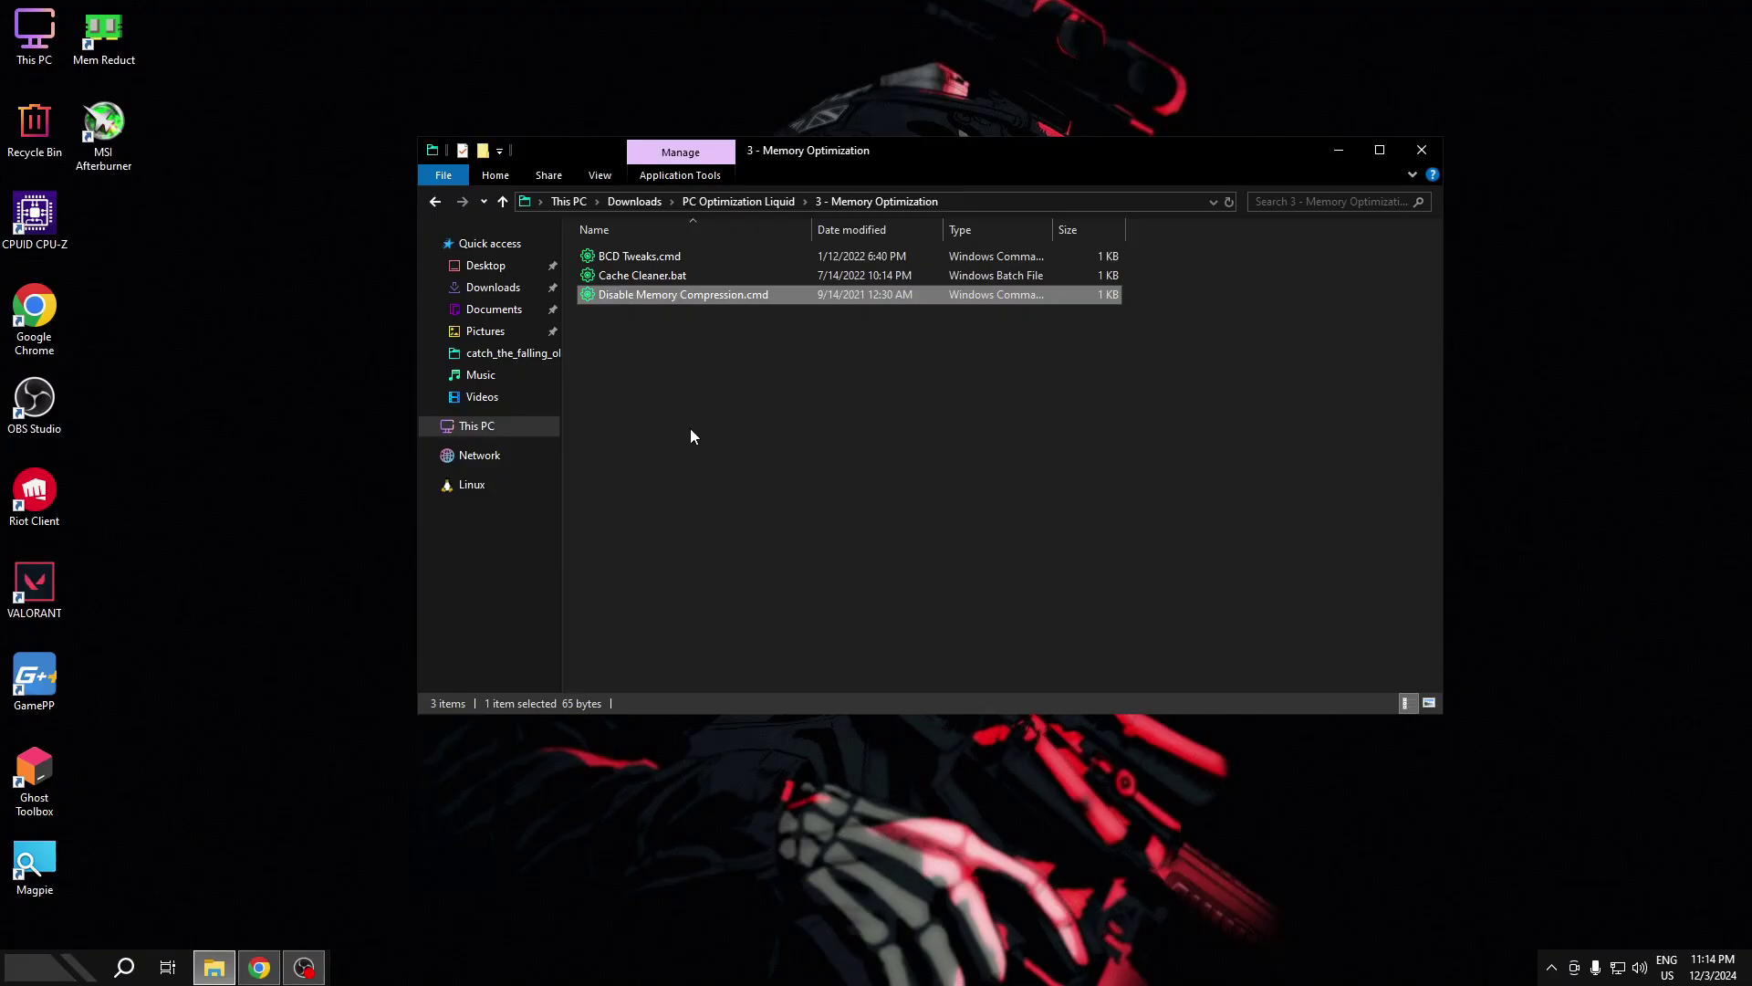
pyautogui.press('BackSpace')
# - Launch MSI_util_v3.exe as administrator from the 4 -PC Optimization MSI utility folder
pyautogui.doubleClick(639, 332)
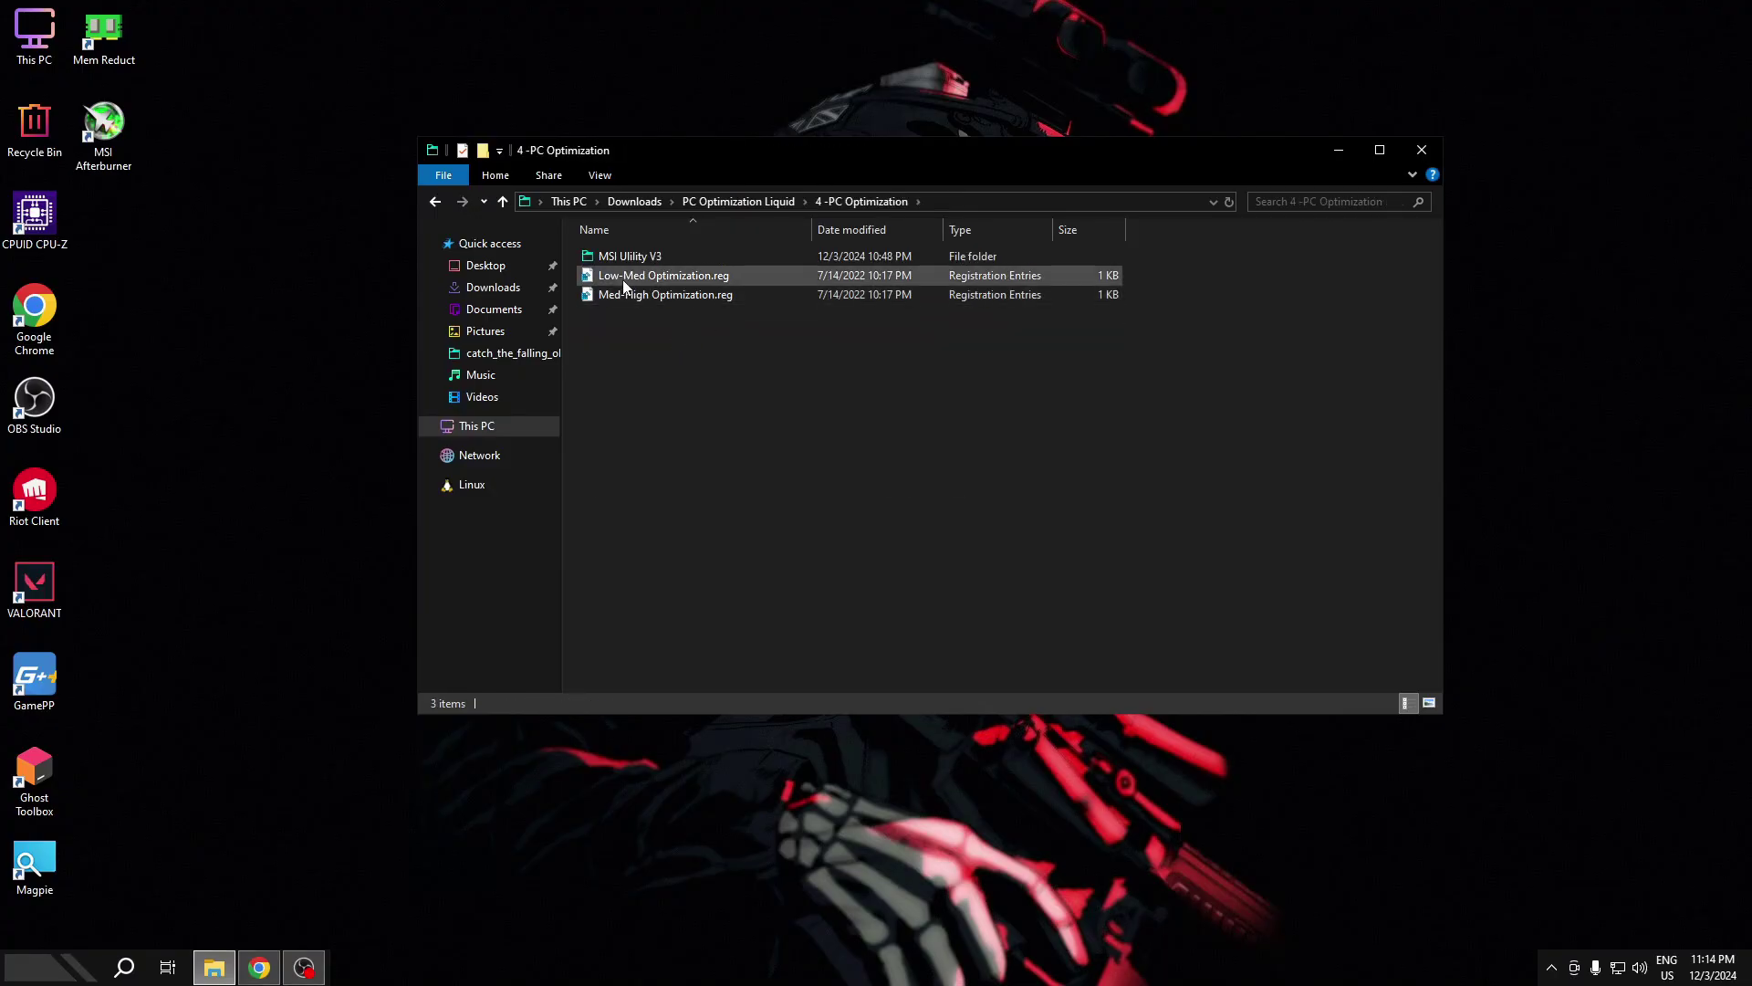
pyautogui.doubleClick(632, 256)
pyautogui.click(633, 255)
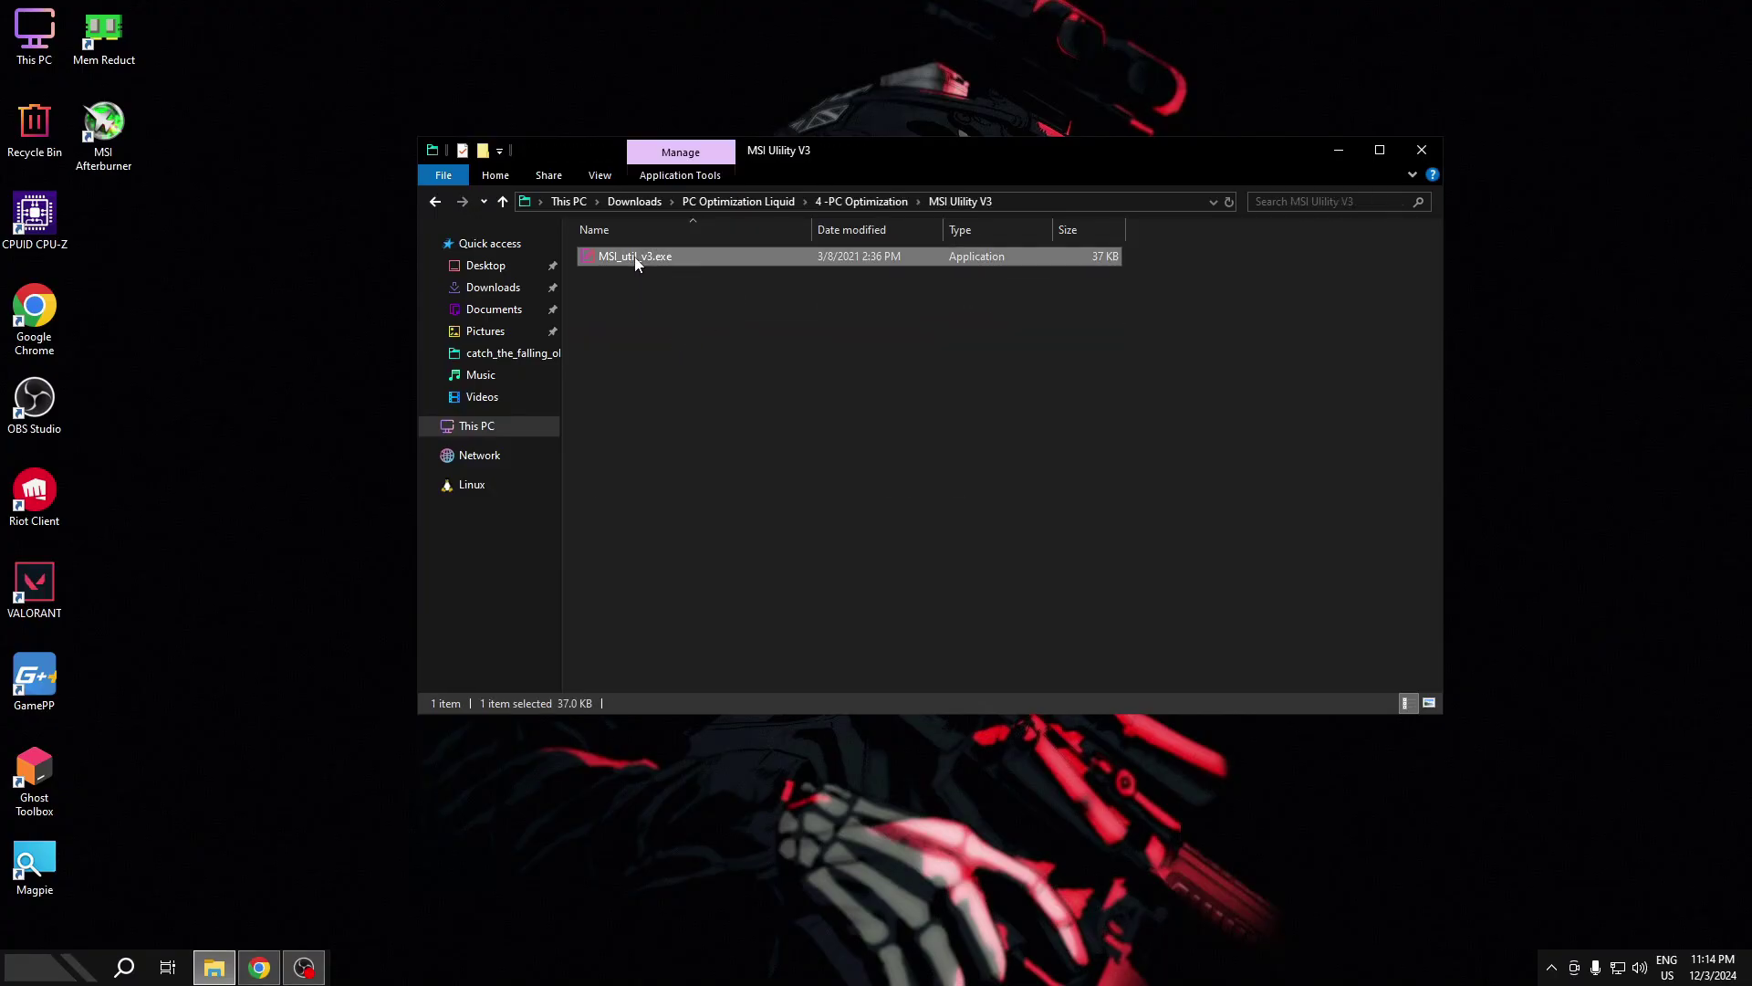
pyautogui.rightClick(633, 255)
pyautogui.click(666, 285)
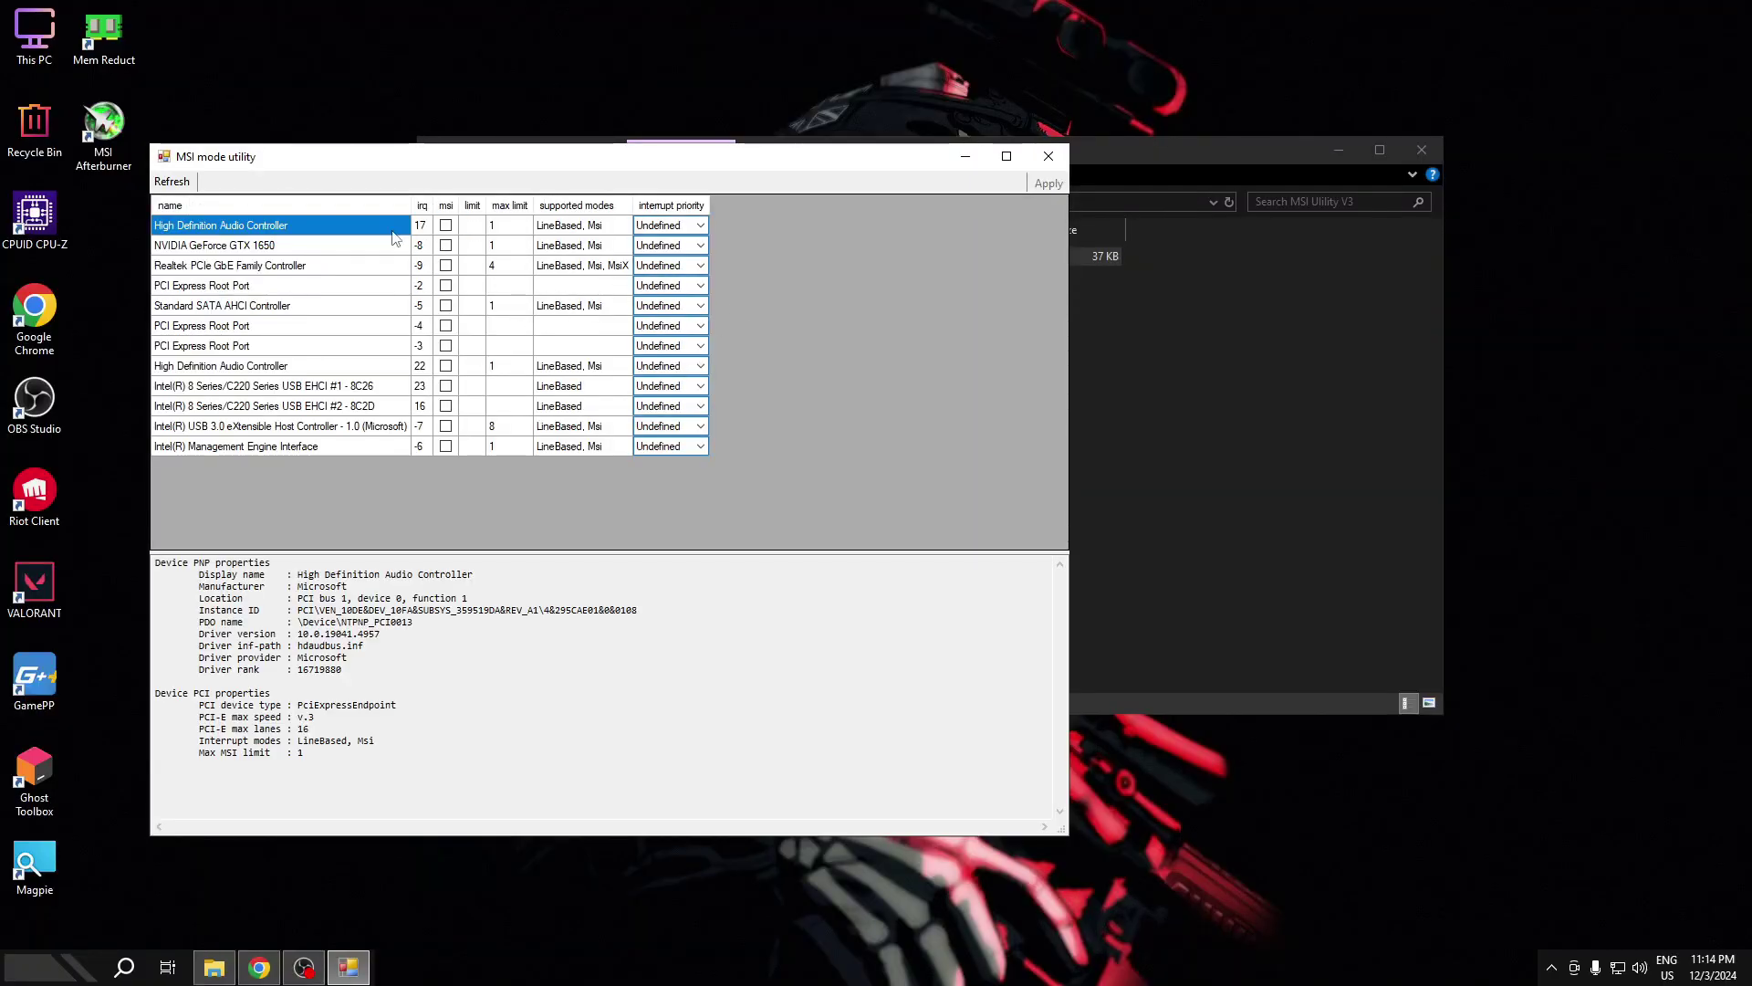
# - Enable MSI mode with High interrupt priority for the GTX 1650, apply, and close the utility
pyautogui.click(270, 247)
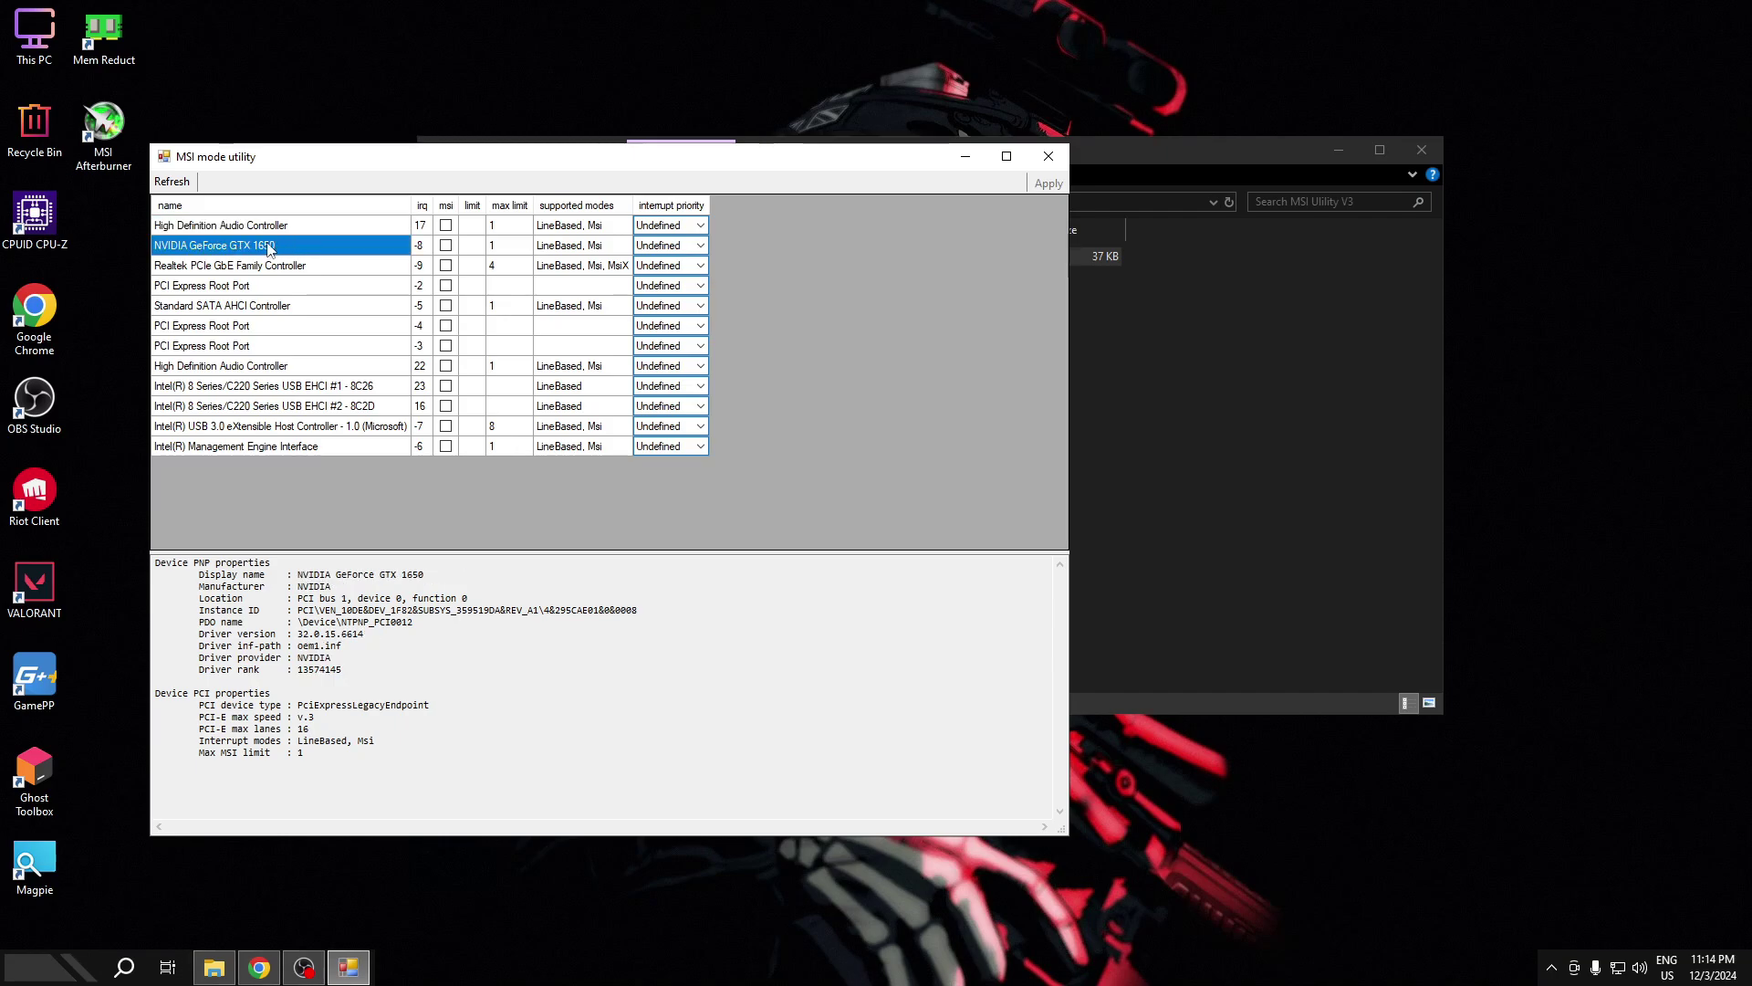
pyautogui.click(446, 246)
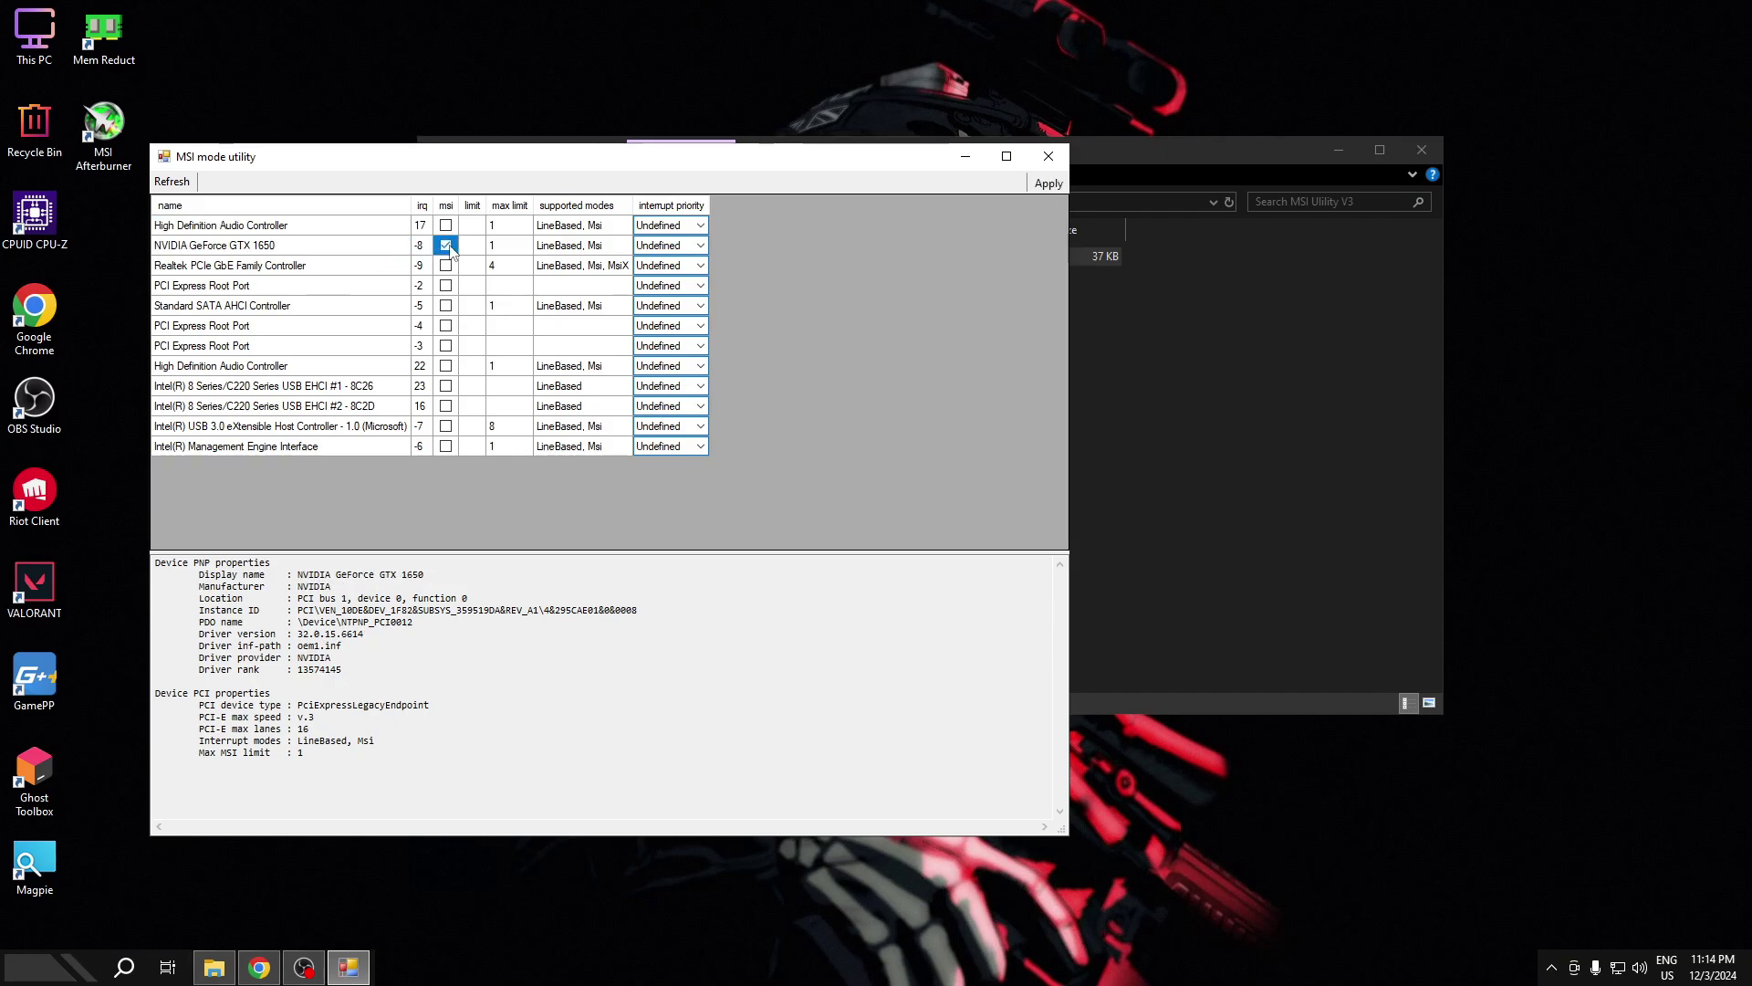
pyautogui.click(666, 246)
pyautogui.click(680, 246)
pyautogui.click(648, 297)
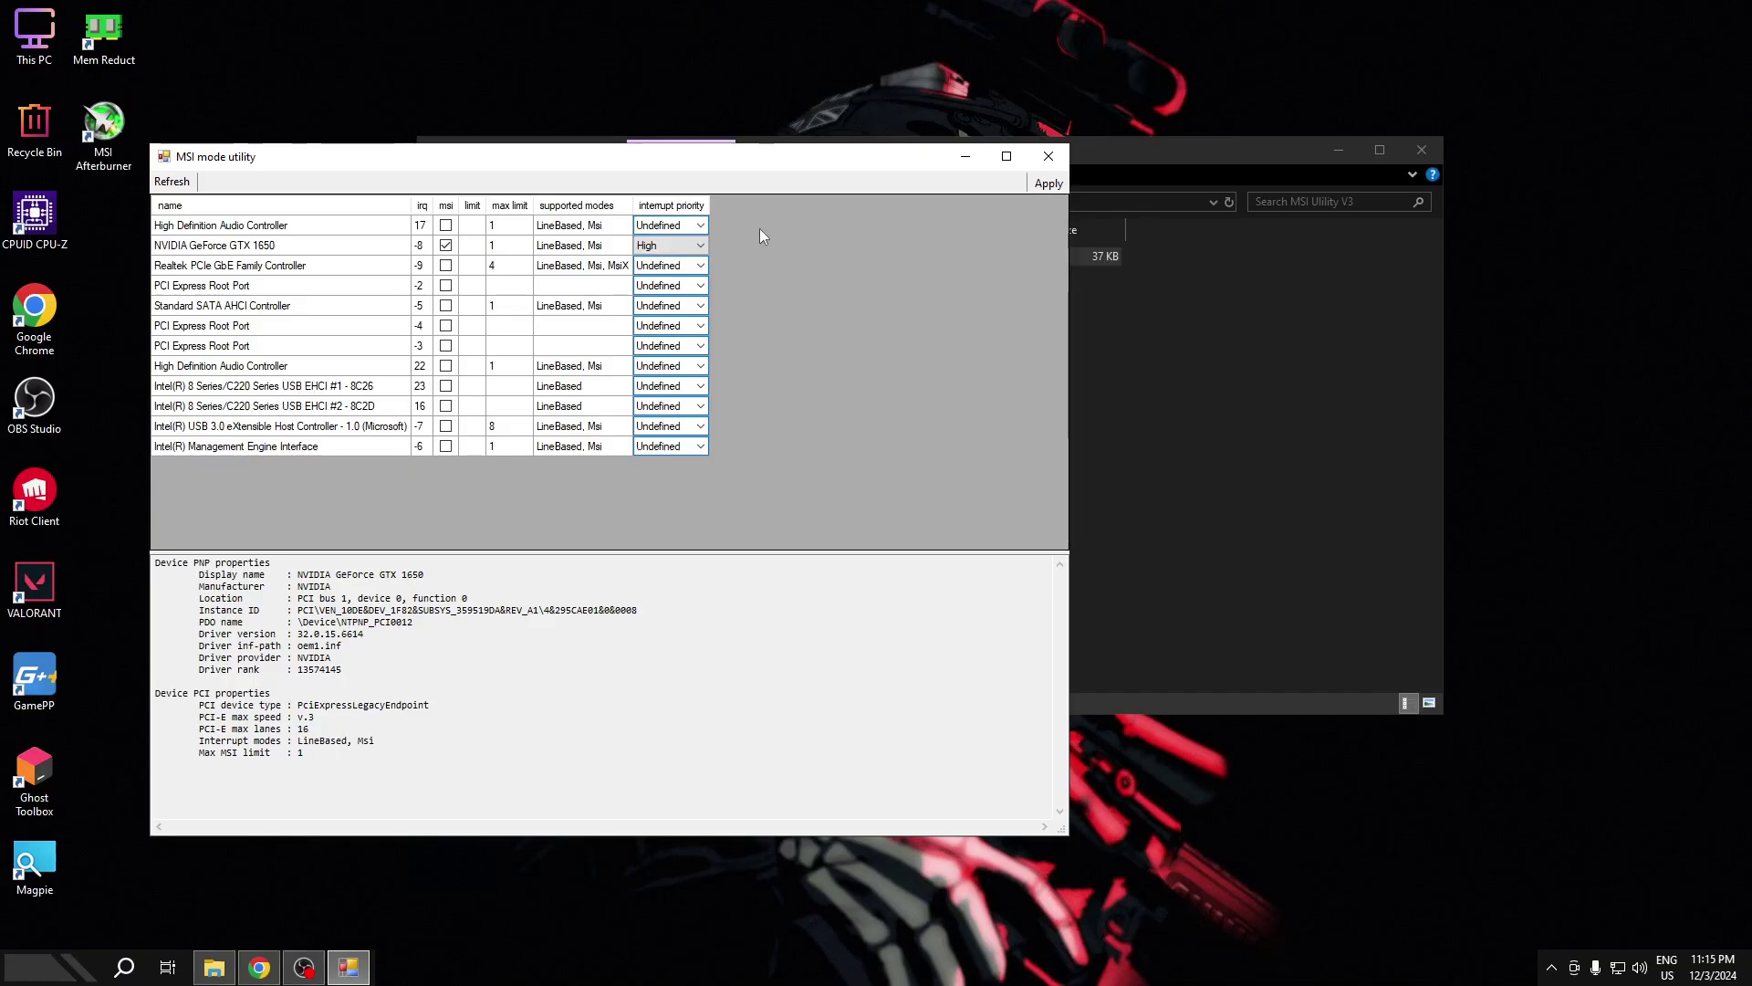
pyautogui.click(1045, 184)
pyautogui.click(1056, 155)
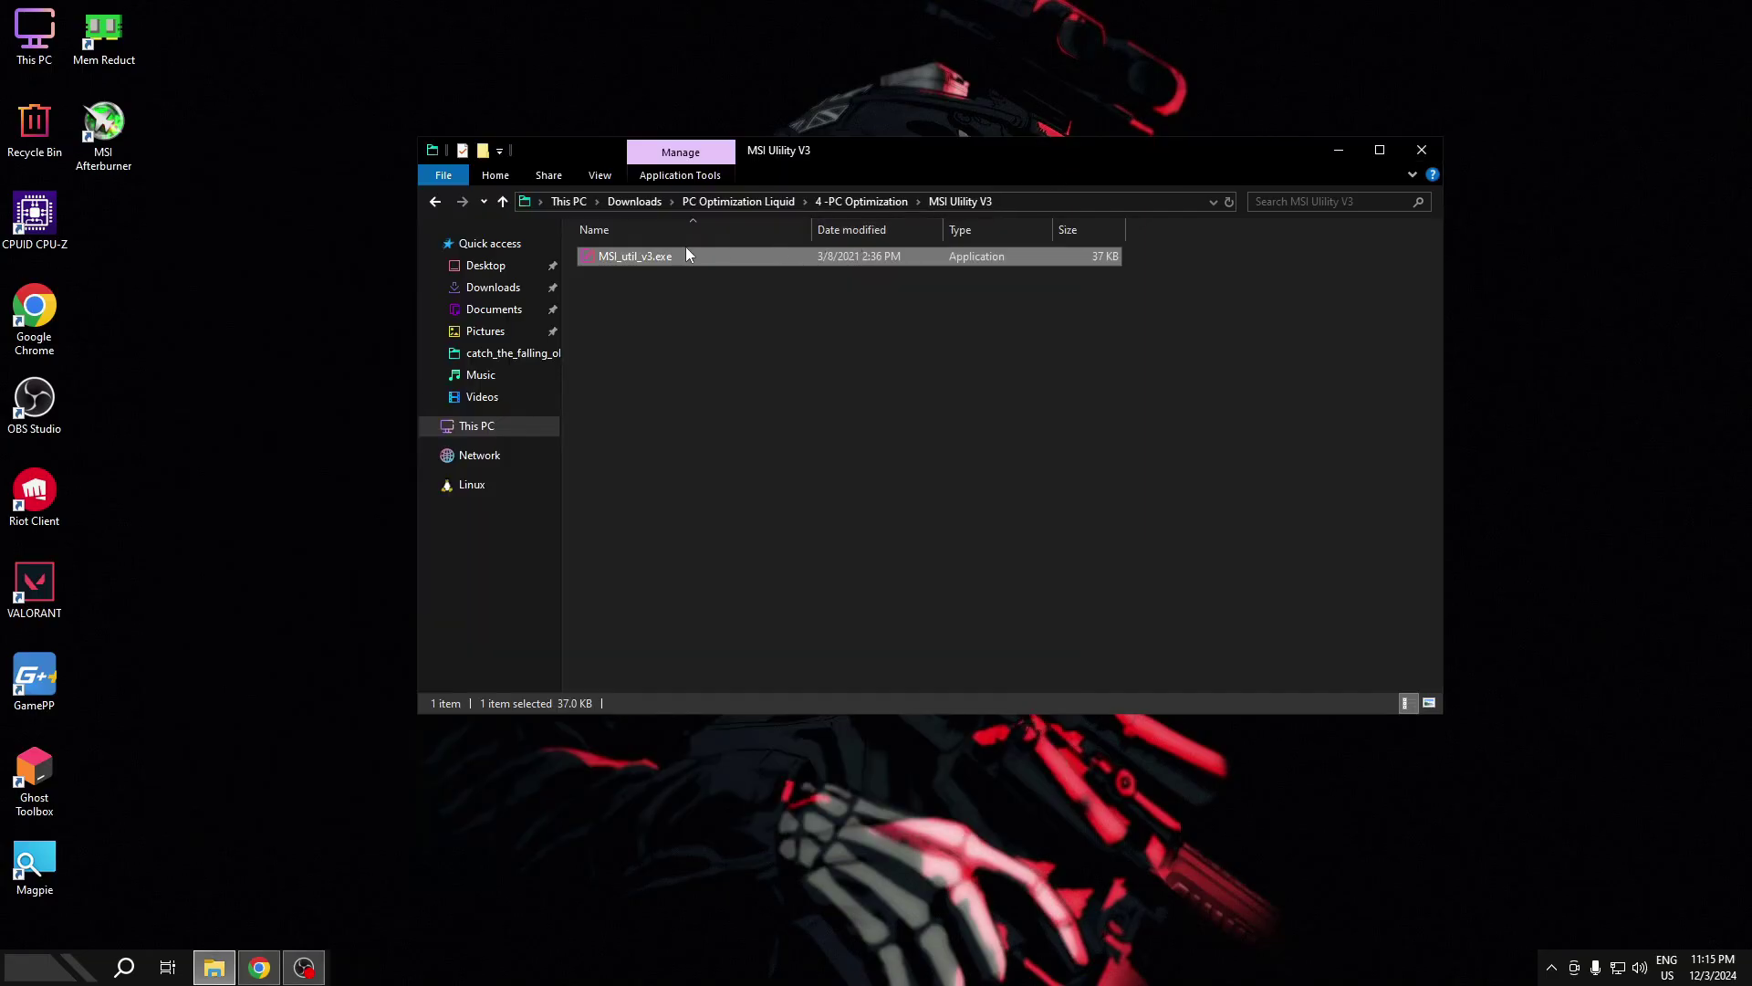
# - Merge Med-High Optimization.reg into the registry, then open the 5- Unpark CPU Cores folder
pyautogui.click(436, 206)
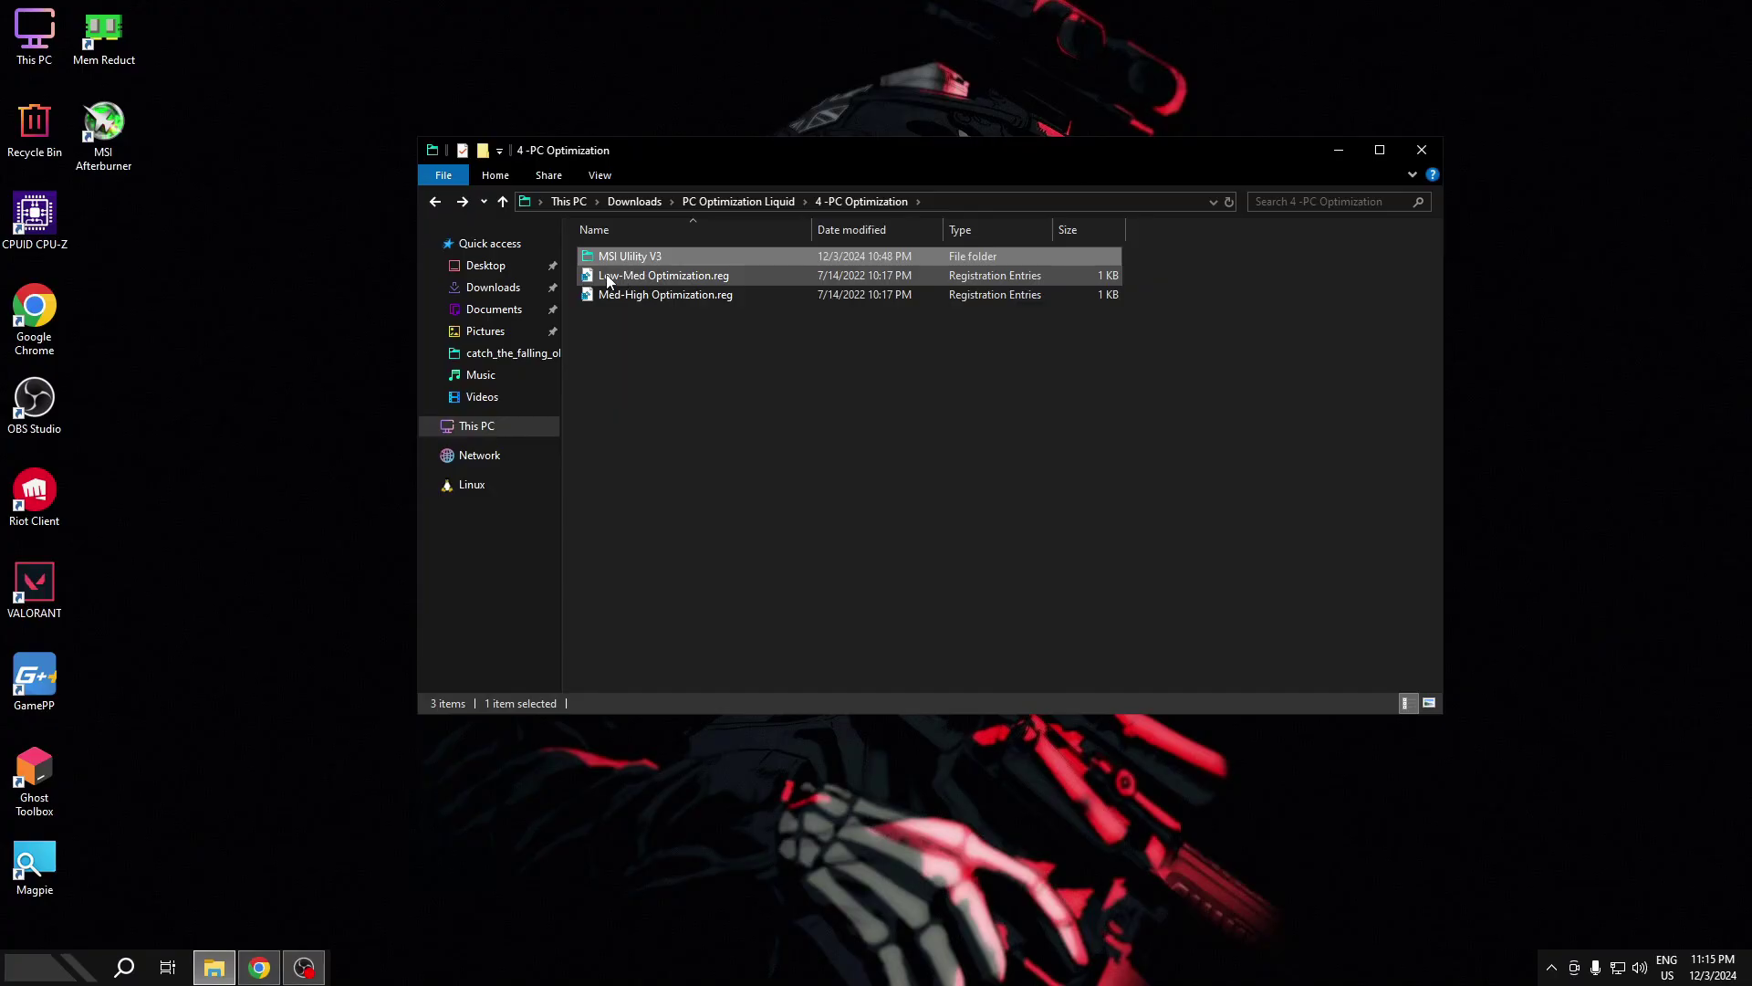
pyautogui.click(629, 273)
pyautogui.click(658, 295)
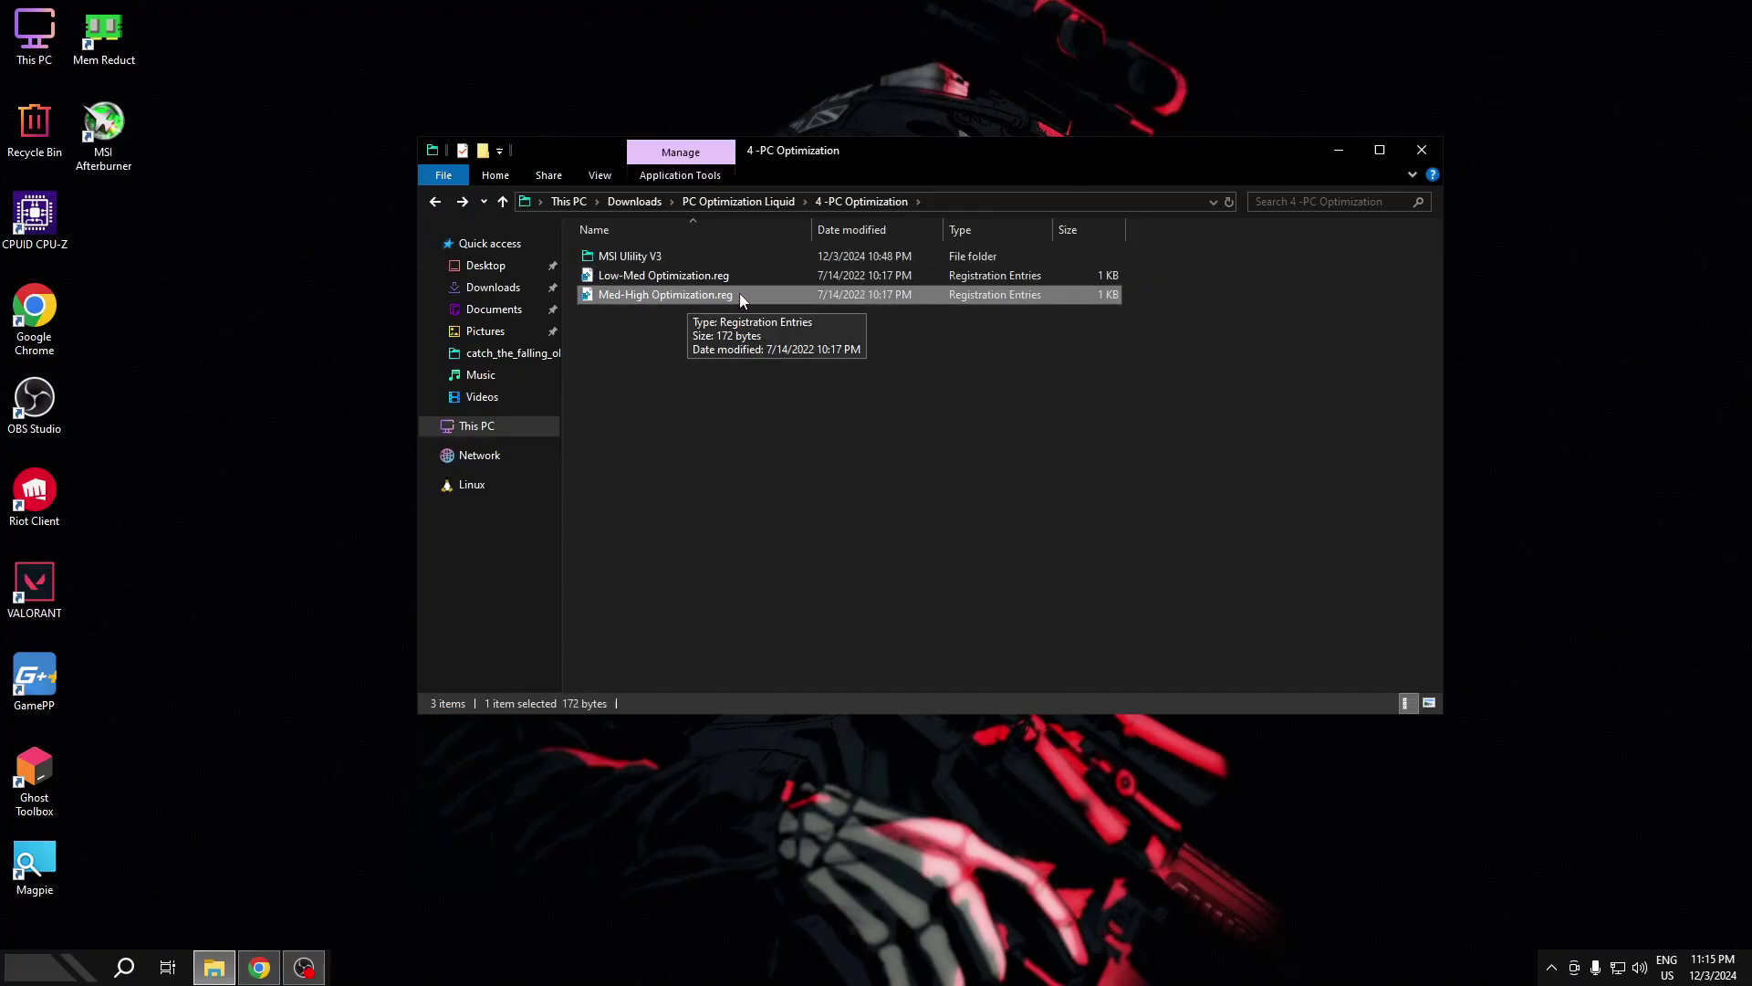
pyautogui.doubleClick(762, 294)
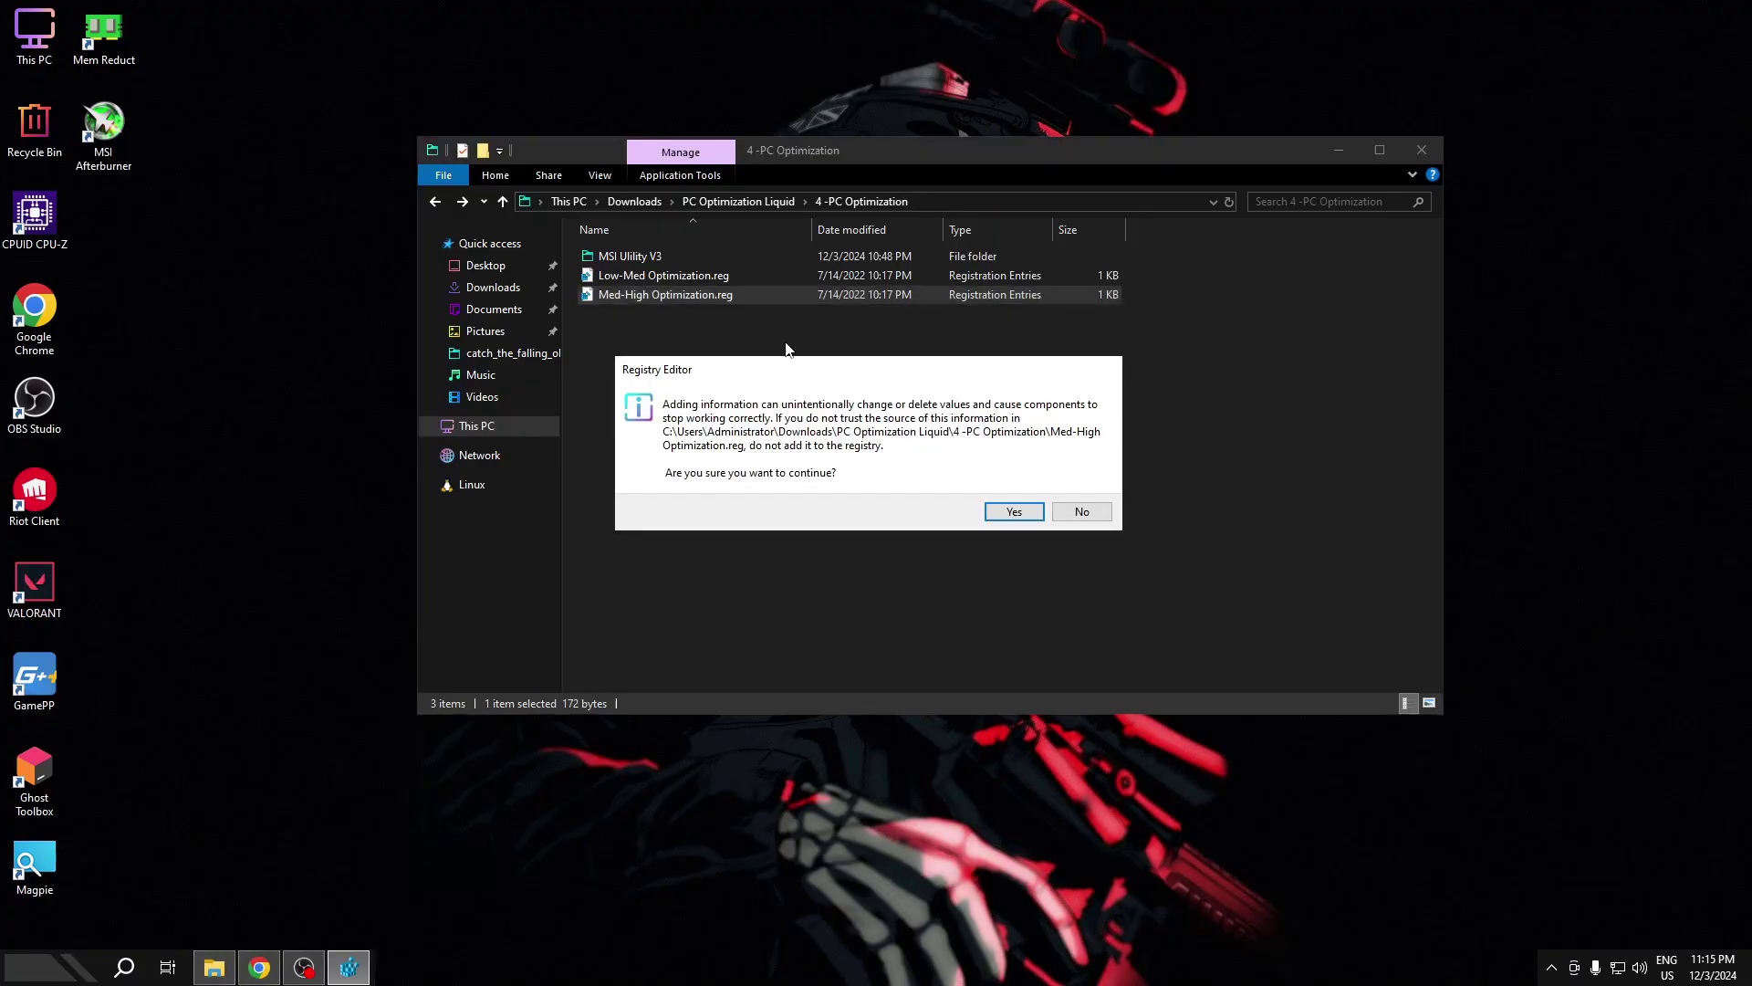
pyautogui.click(1017, 512)
pyautogui.click(1057, 490)
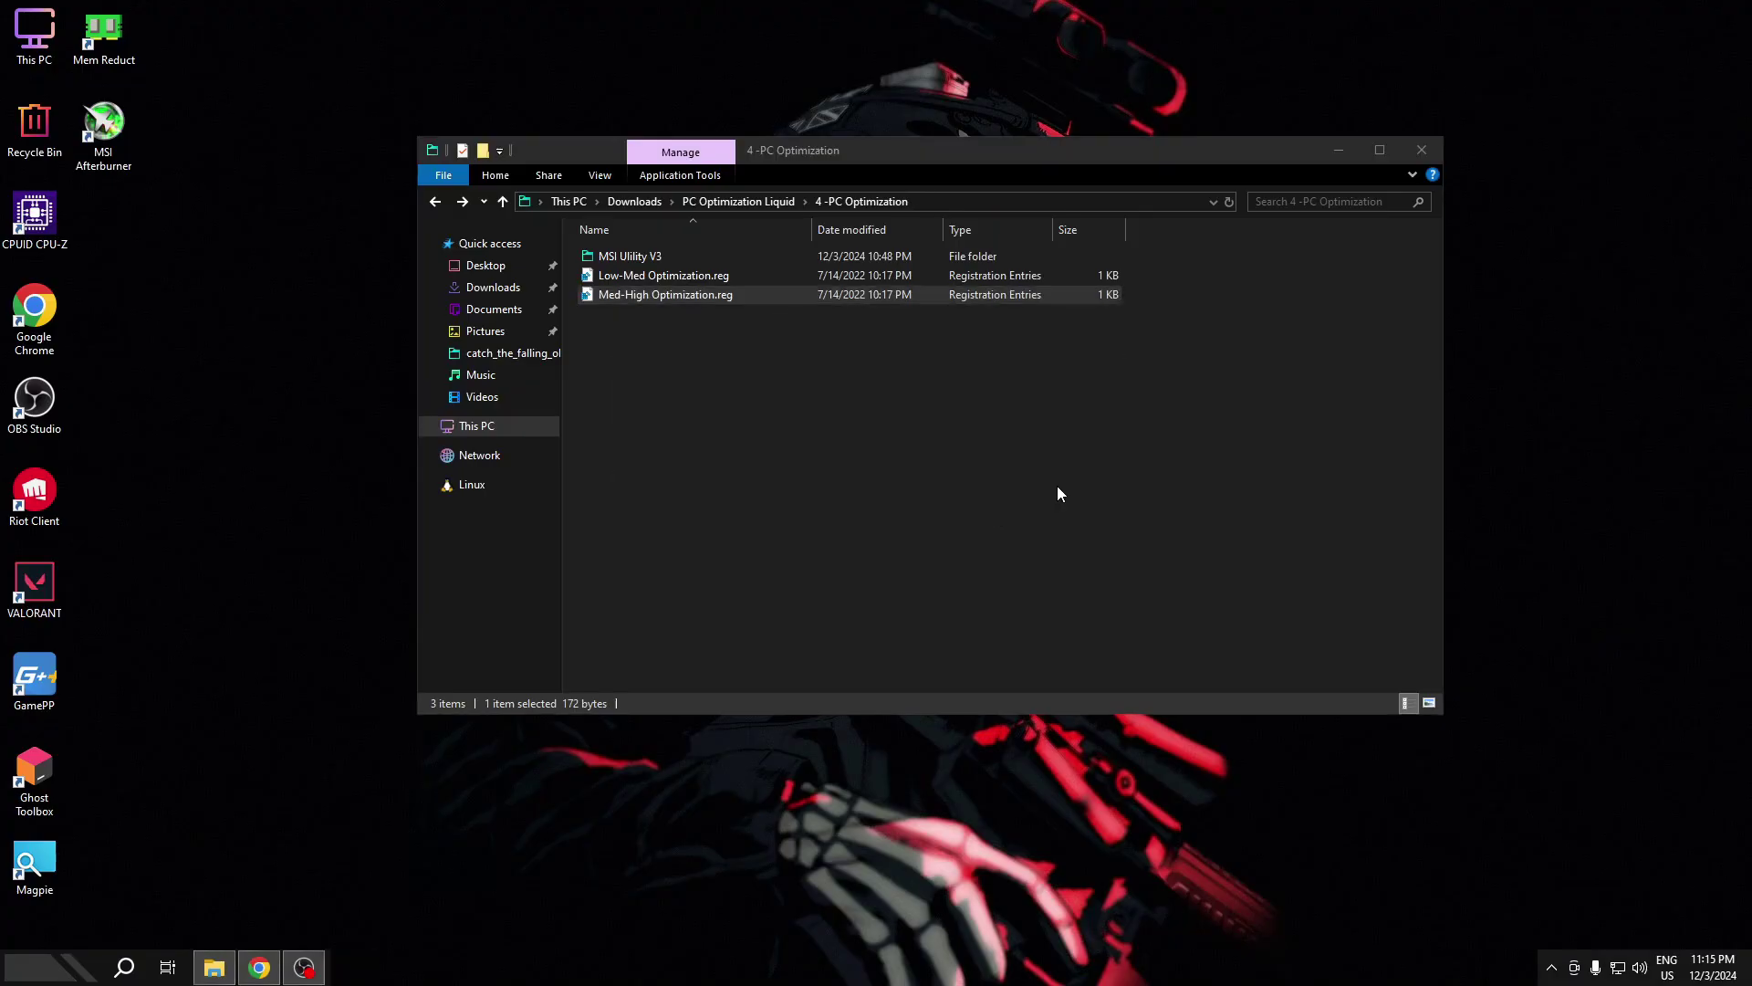
pyautogui.hotkey('alt', 'Up')
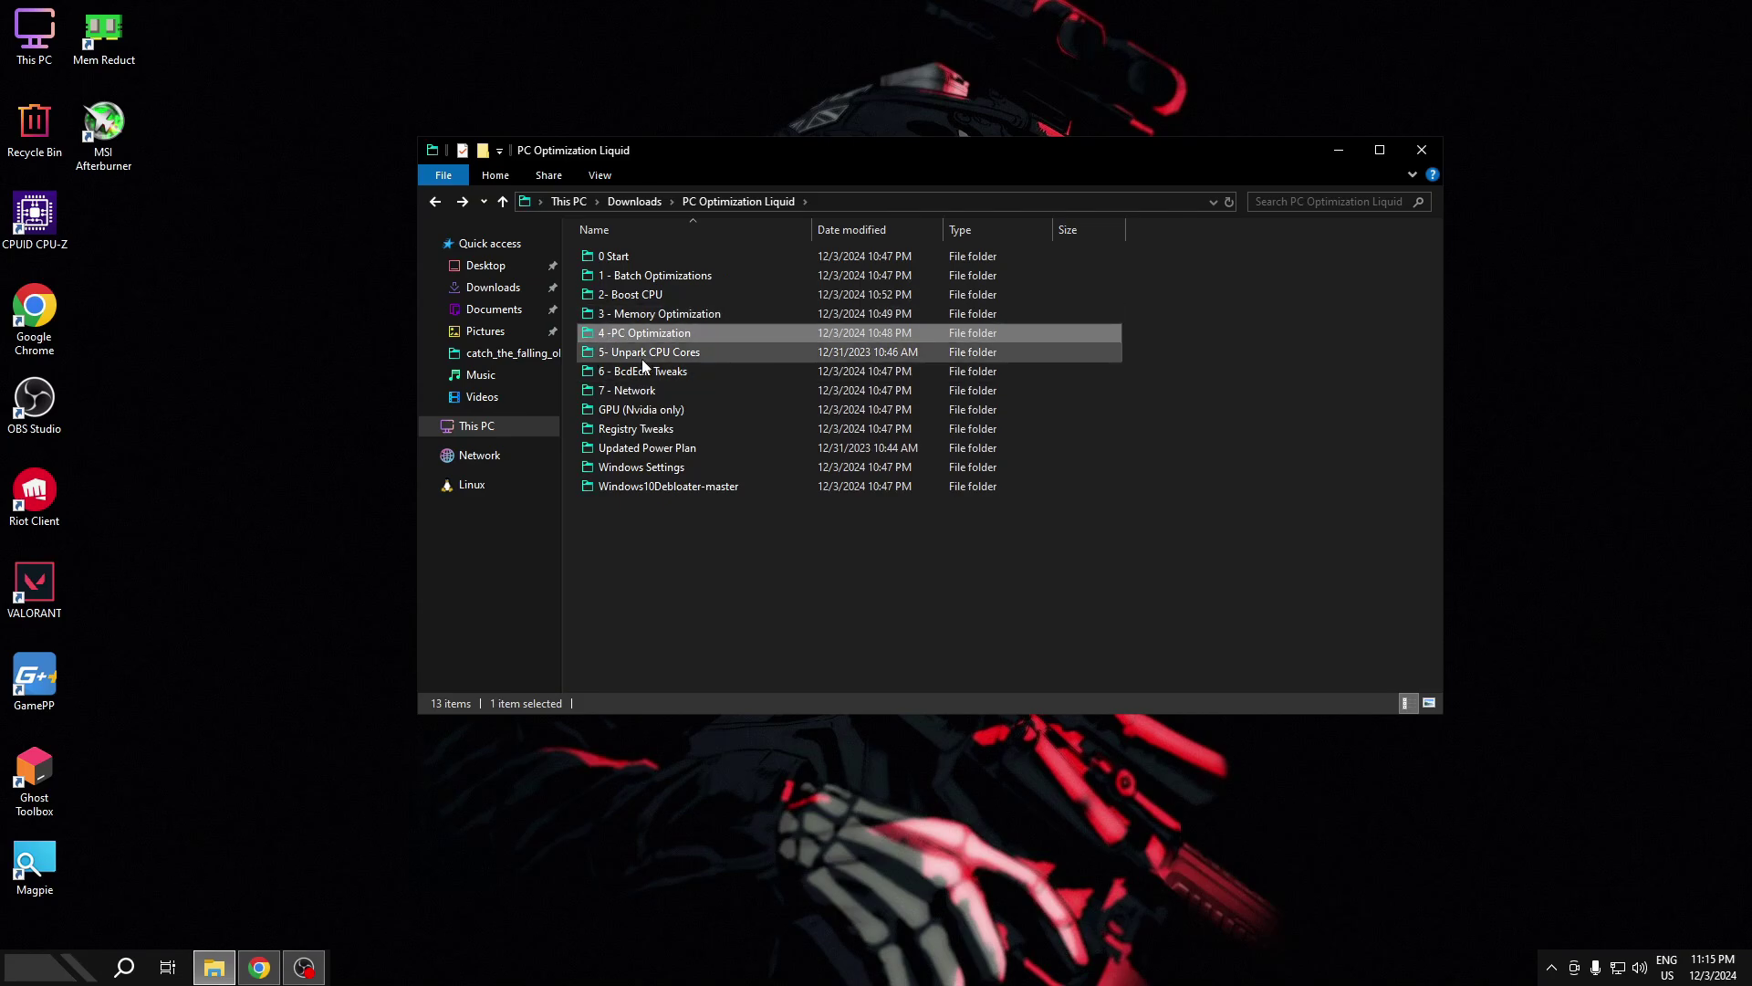
pyautogui.doubleClick(642, 355)
# - In UnparkCpu.exe, set core parking to 0%, unpark all 4 cores, apply, and close the tool
pyautogui.doubleClick(670, 263)
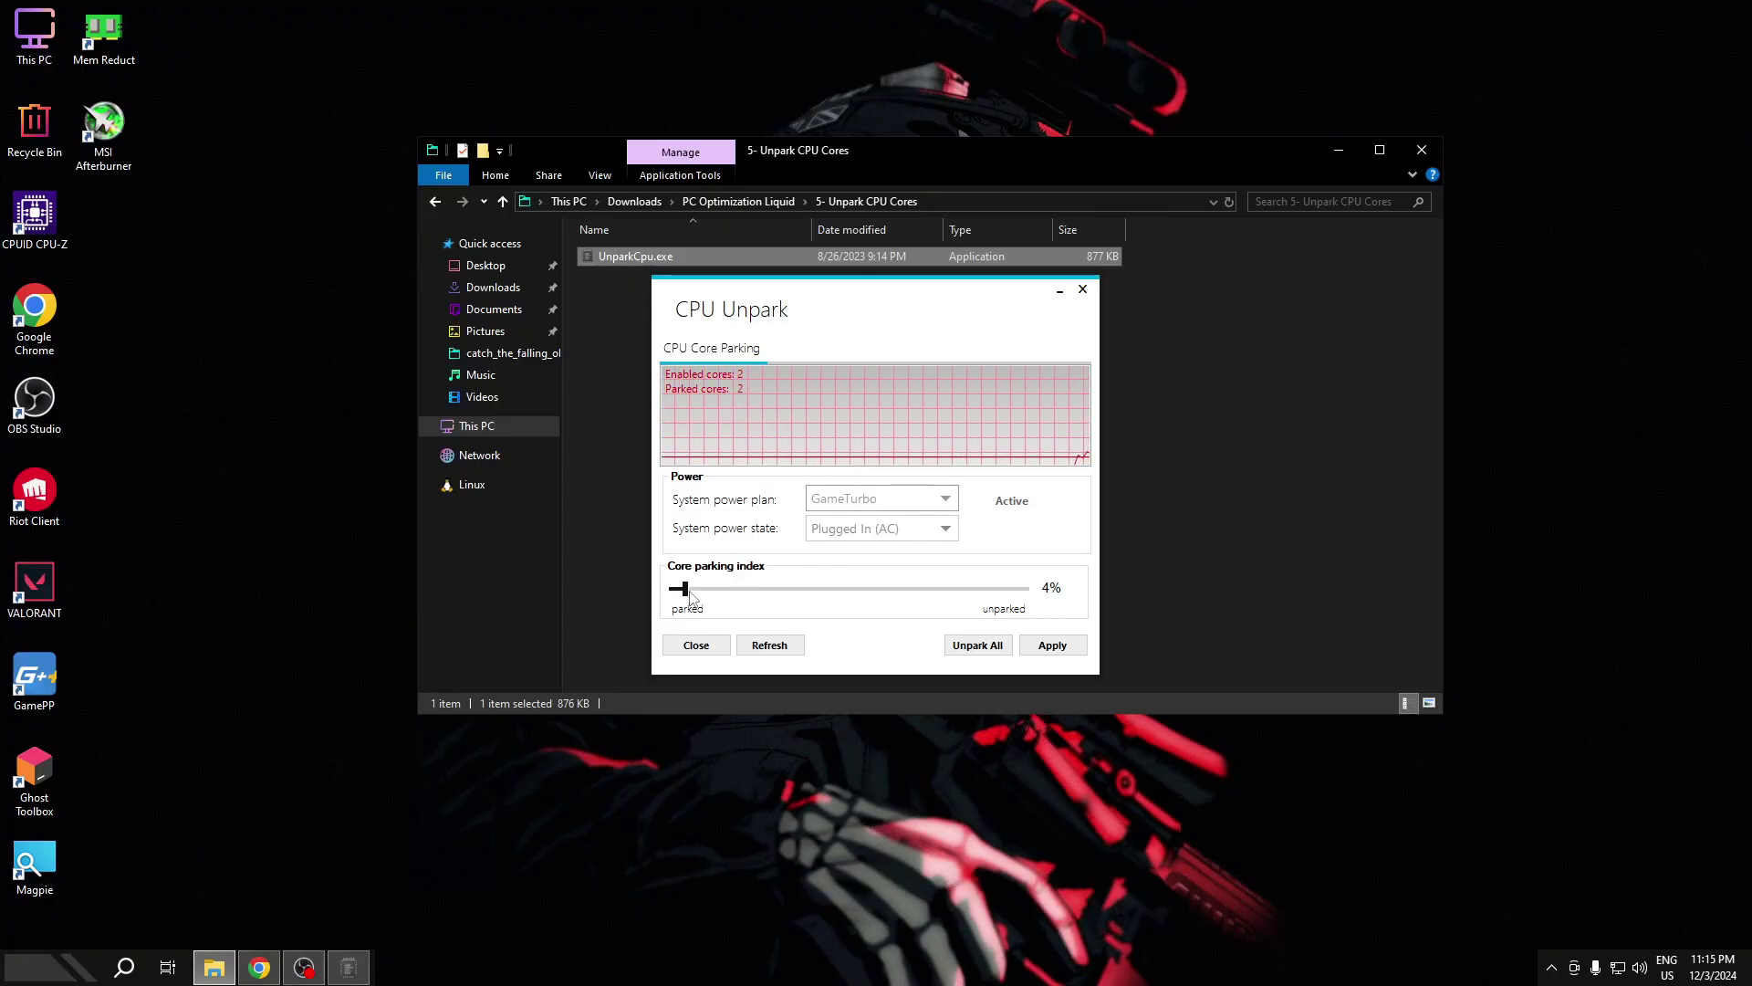
pyautogui.moveTo(691, 596); pyautogui.dragTo(1063, 598)
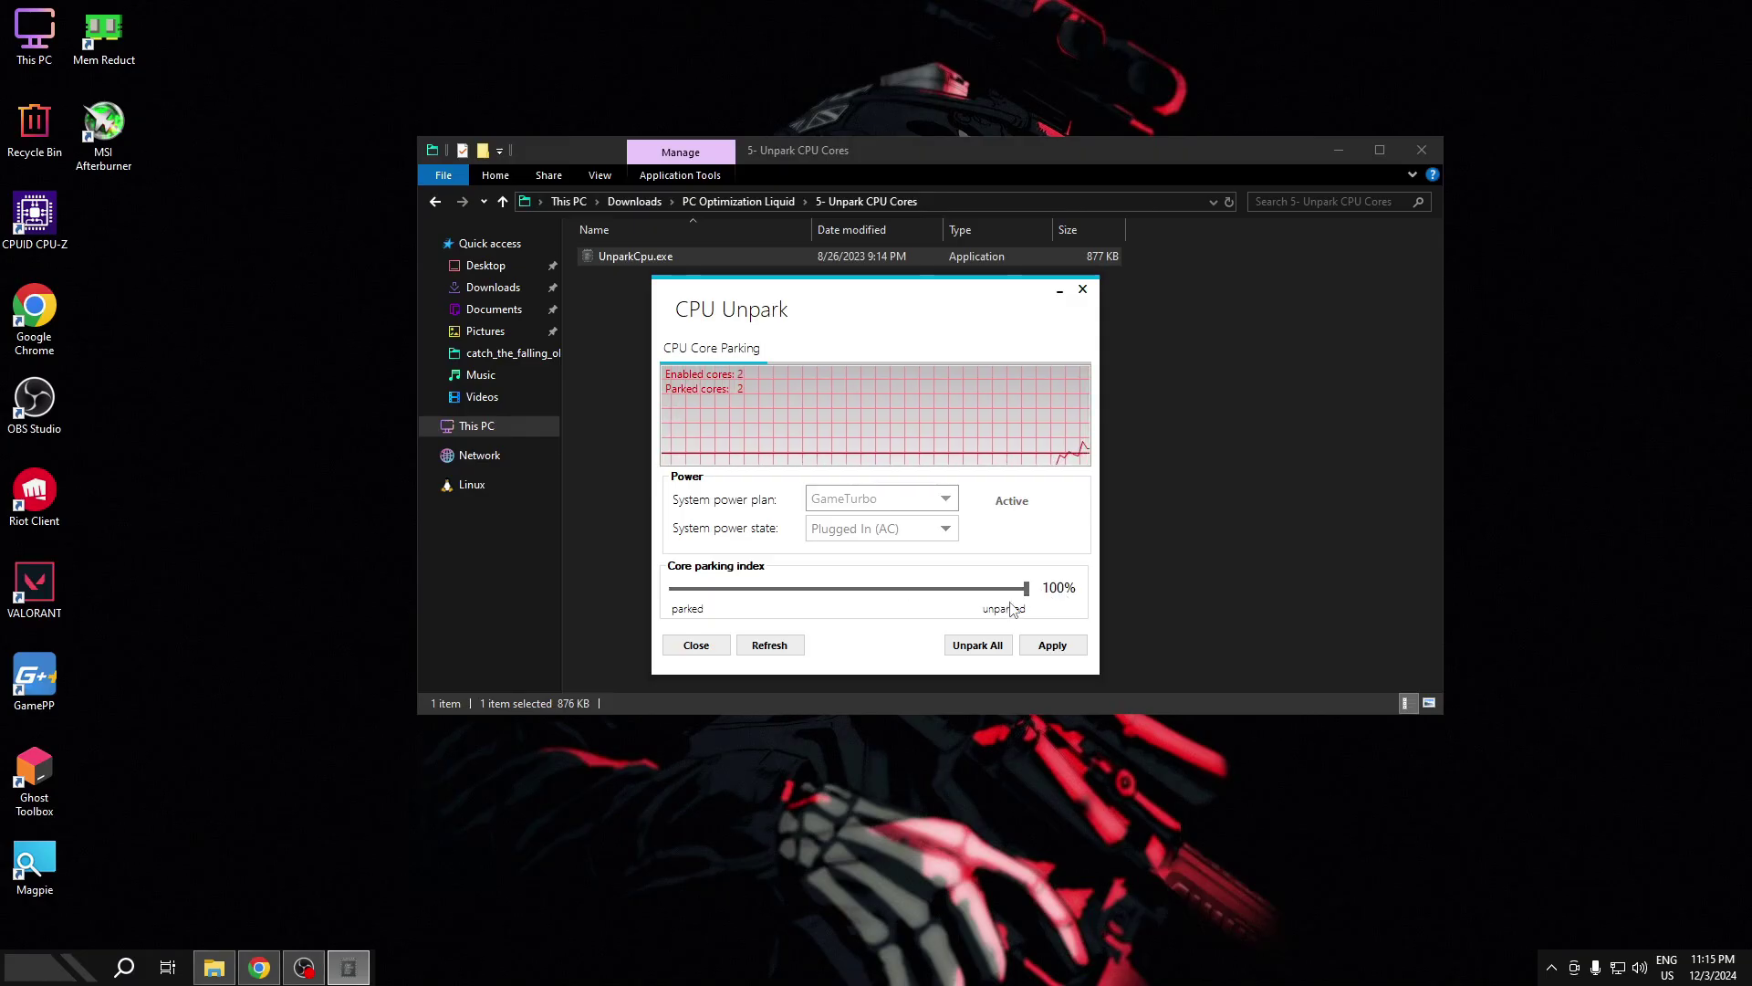
pyautogui.moveTo(1028, 595); pyautogui.dragTo(526, 598)
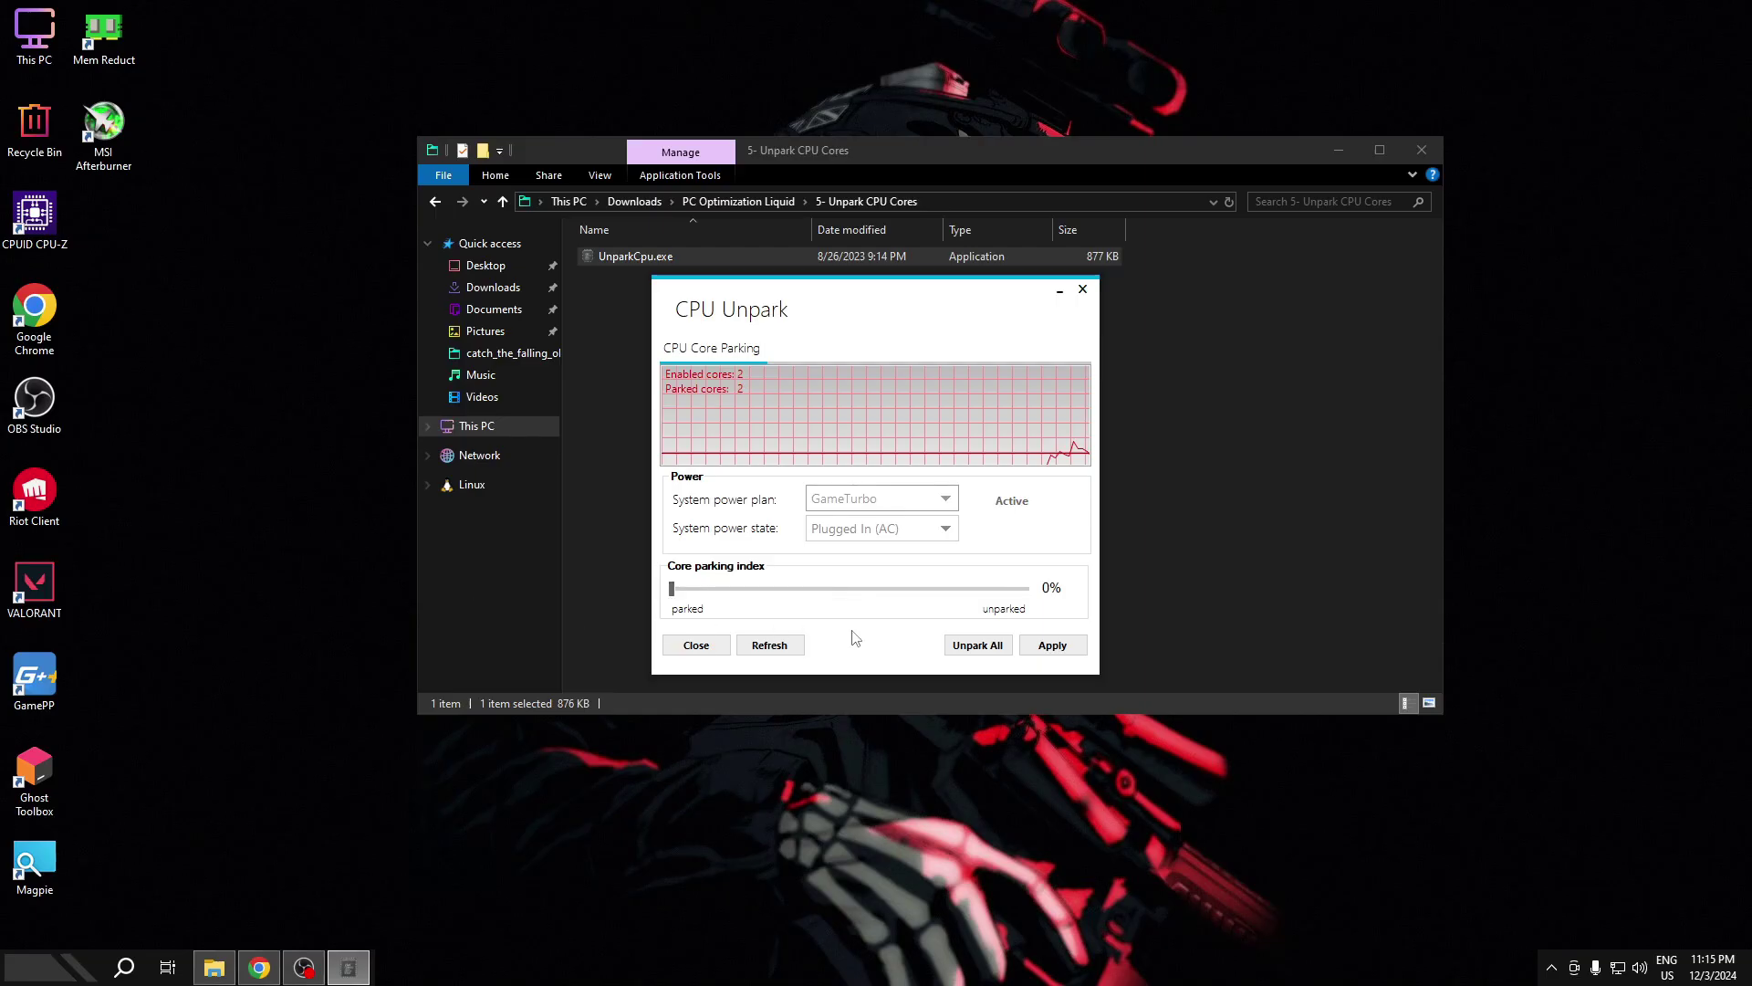
pyautogui.click(973, 646)
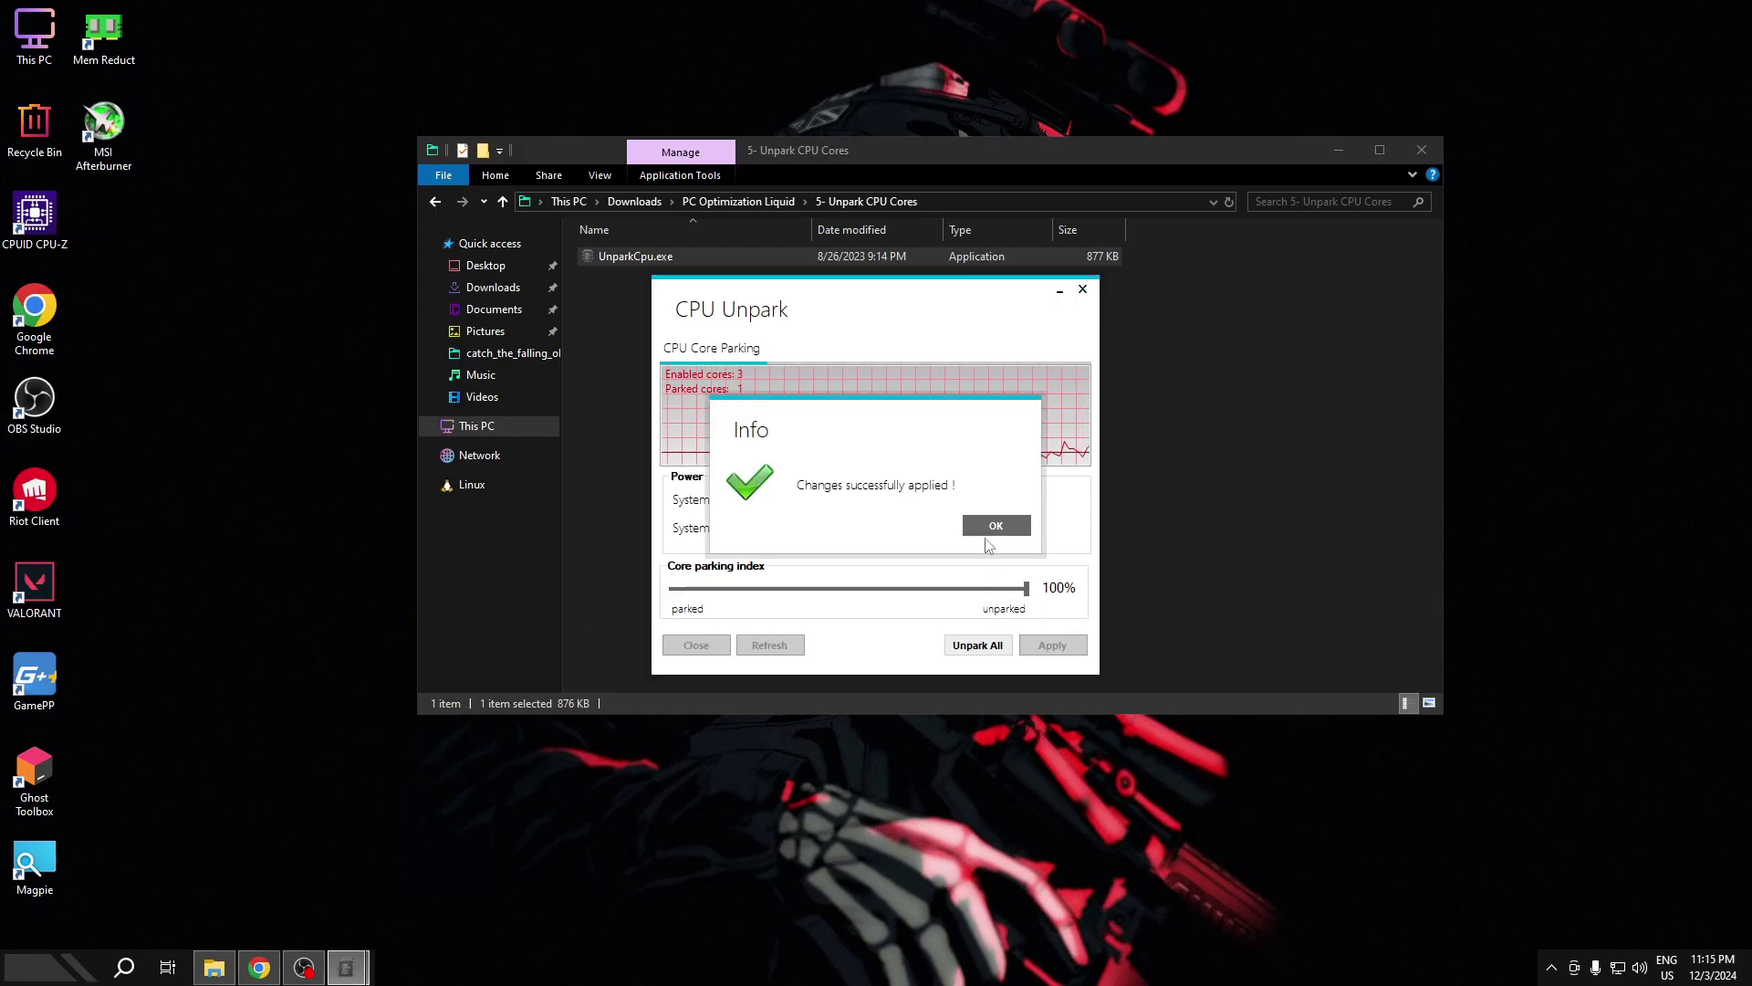
pyautogui.click(992, 529)
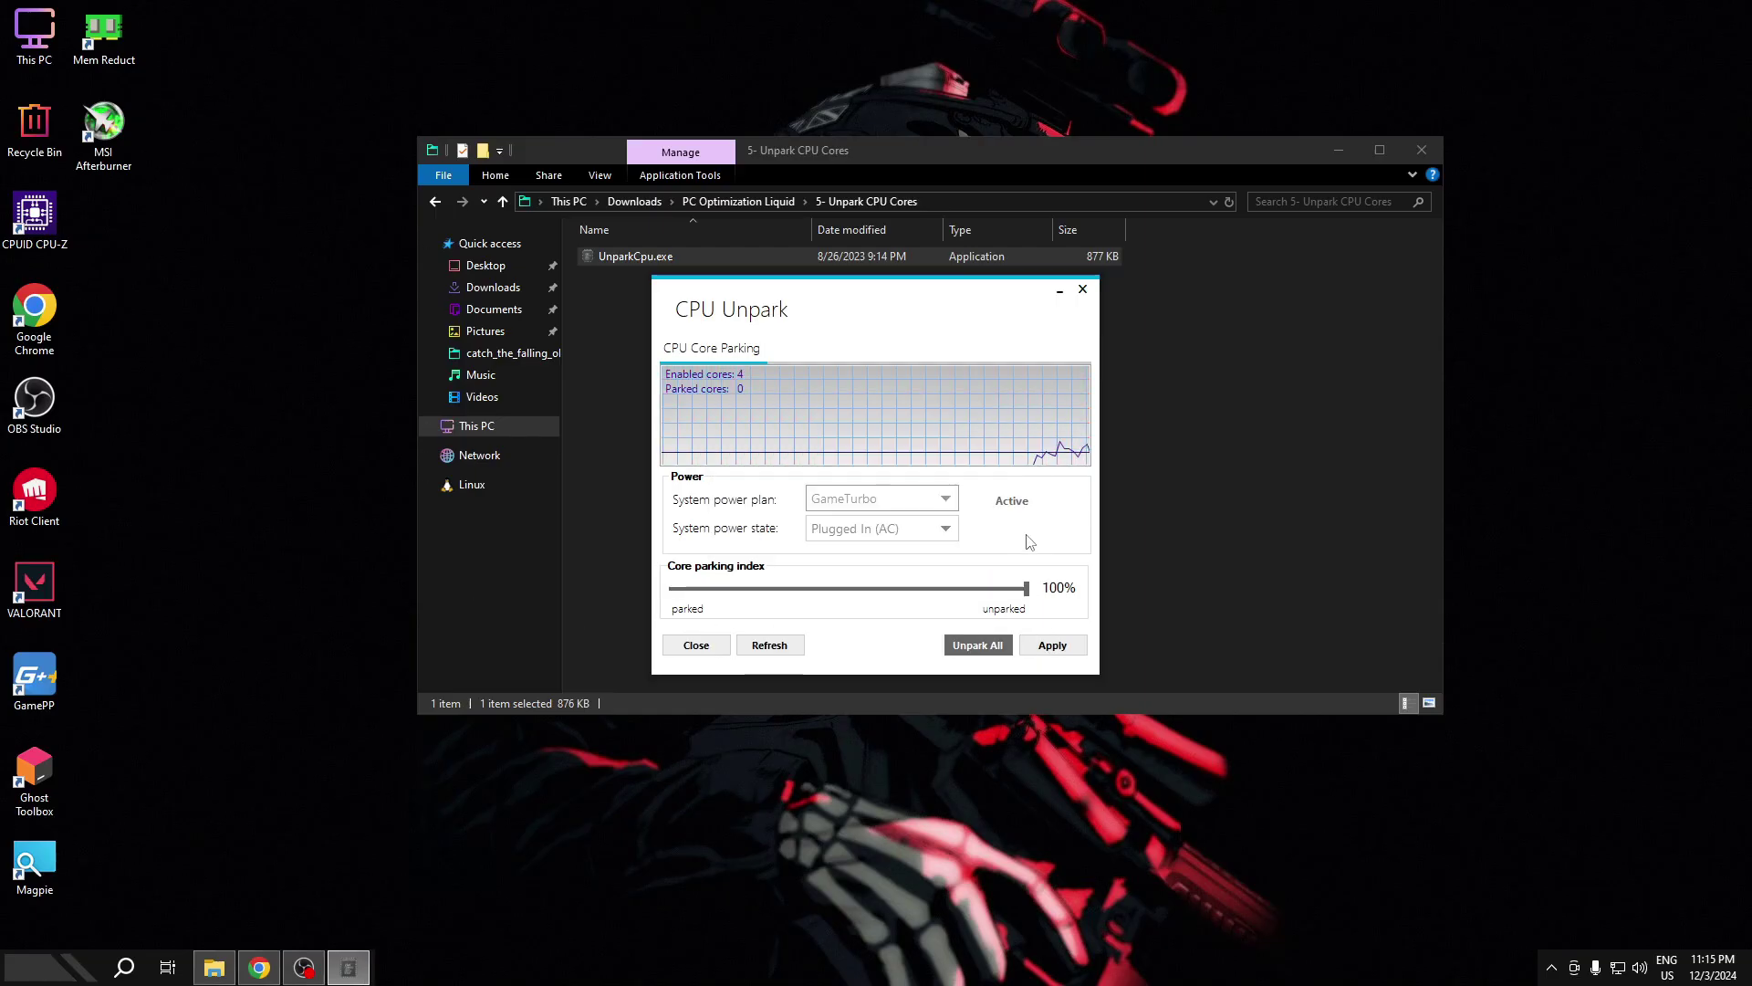
pyautogui.click(1050, 648)
pyautogui.click(1001, 529)
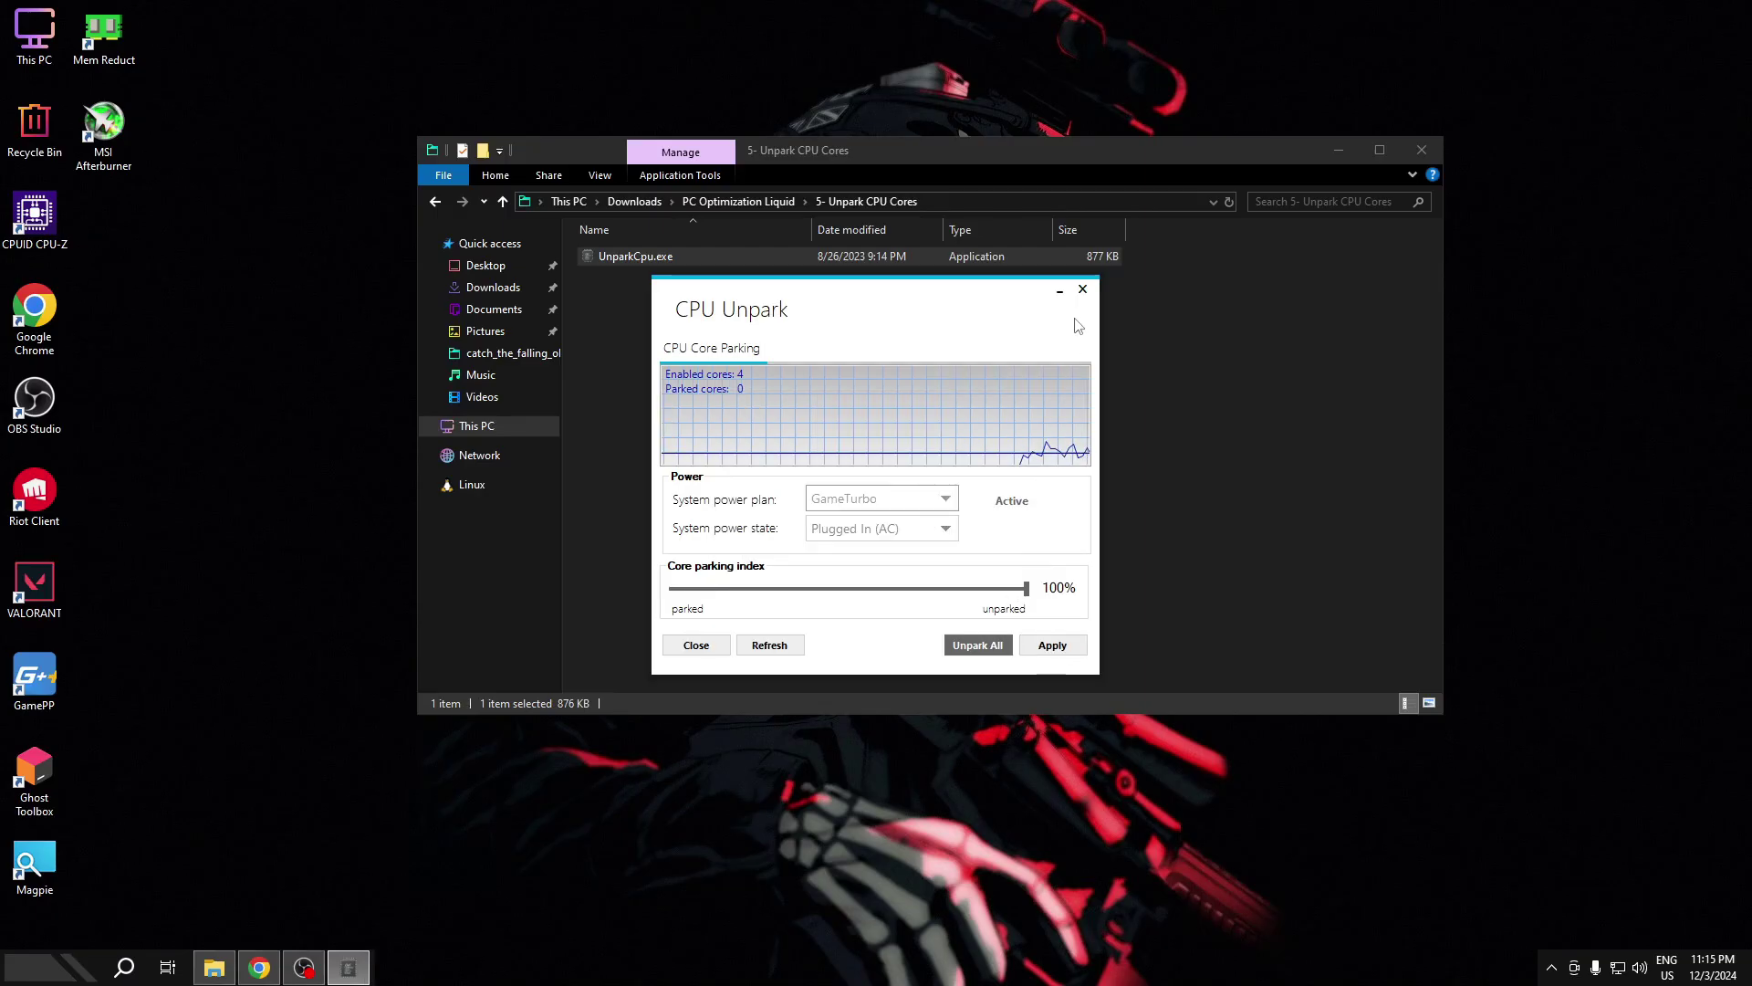
pyautogui.click(1083, 289)
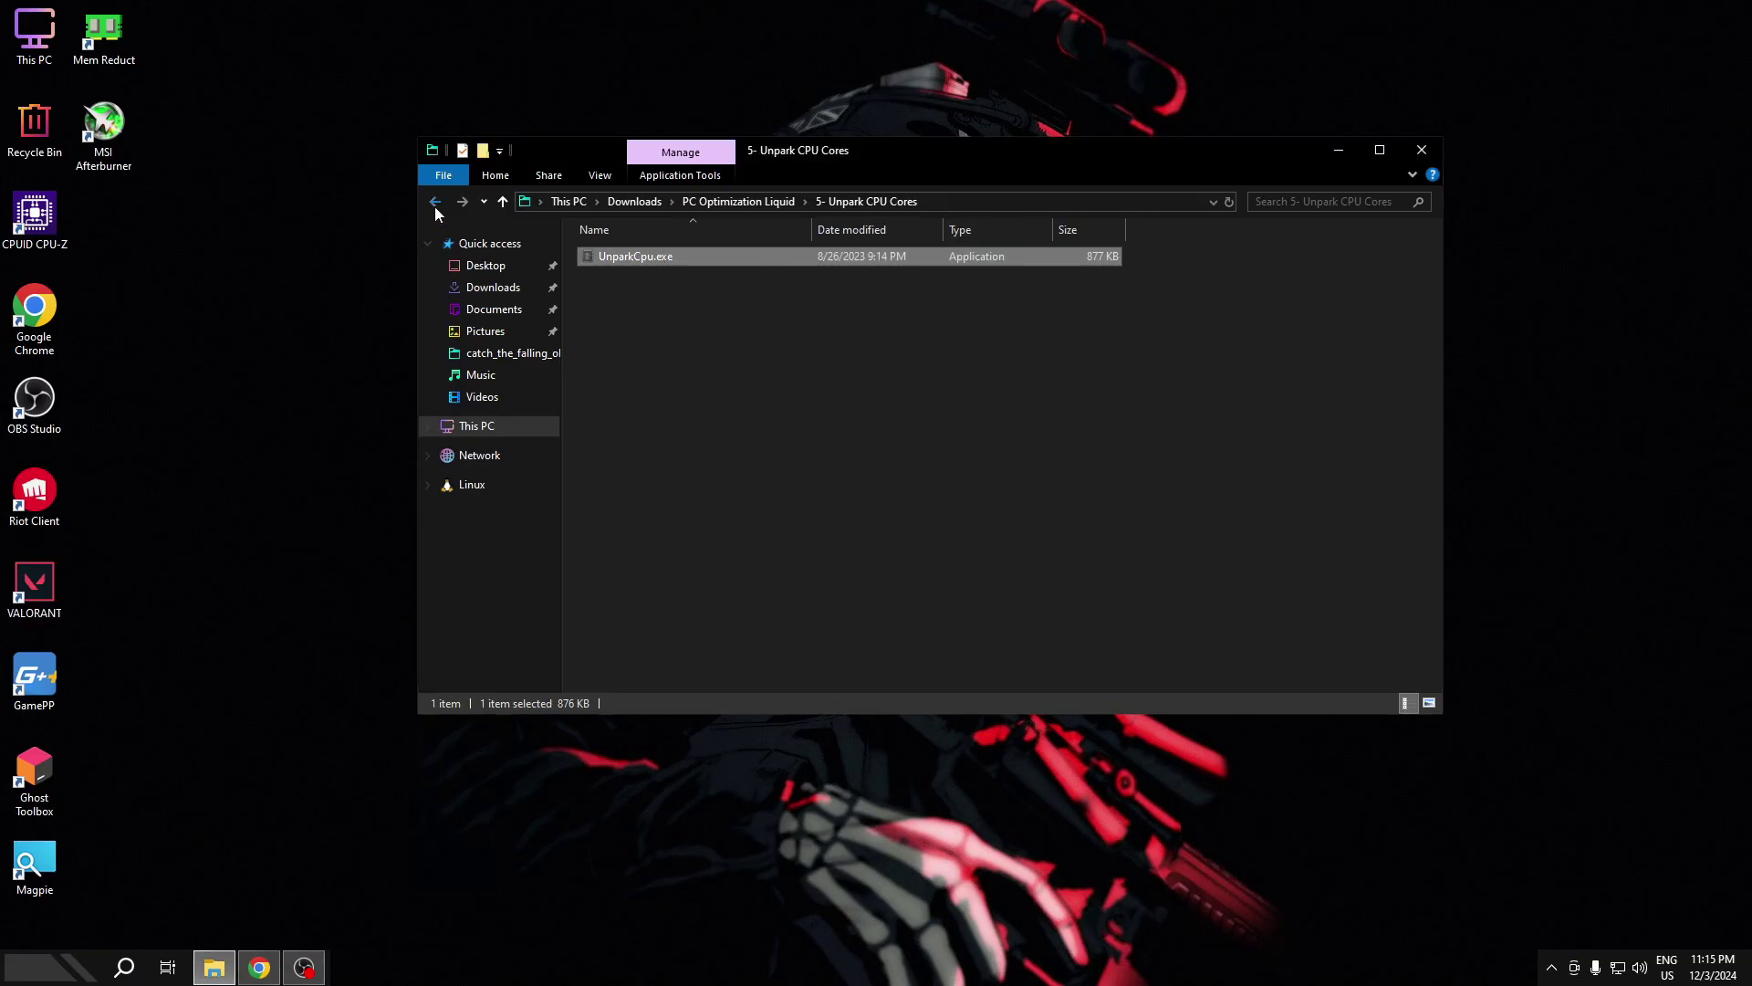
# - Run Latency BCD Tweaks.bat from 6 - BcdEdit Tweaks as administrator until it finishes
pyautogui.click(436, 202)
pyautogui.doubleClick(737, 374)
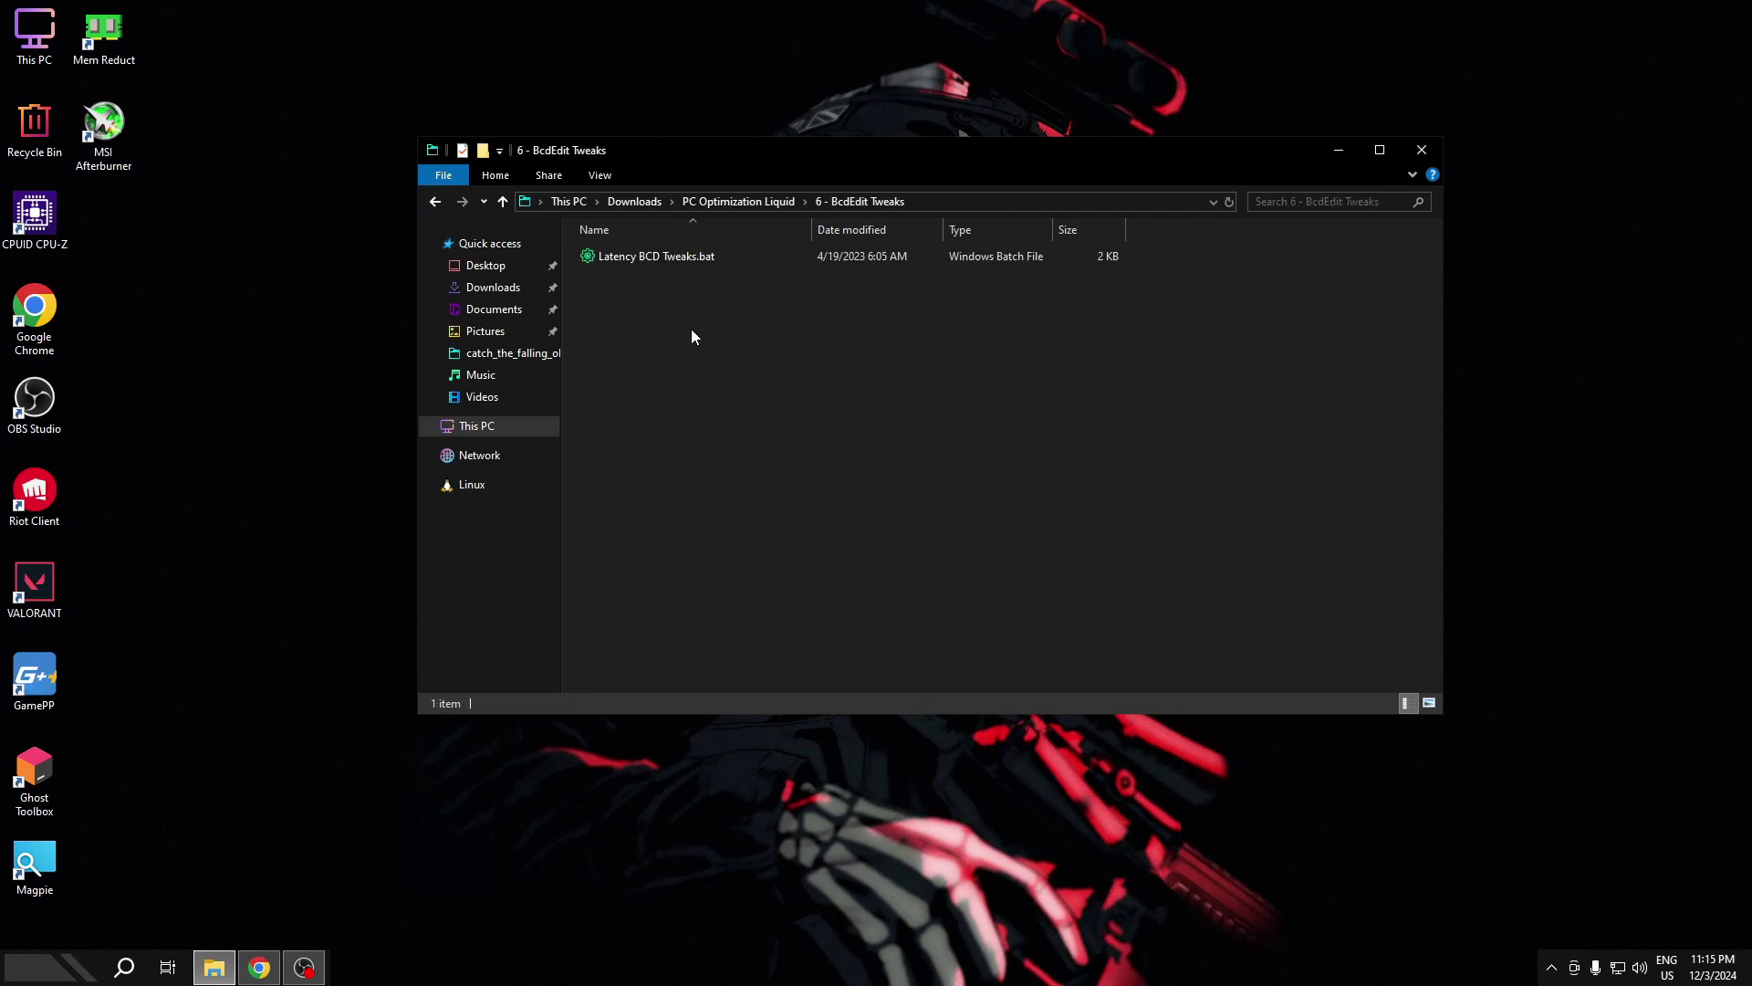
pyautogui.rightClick(702, 261)
pyautogui.click(764, 327)
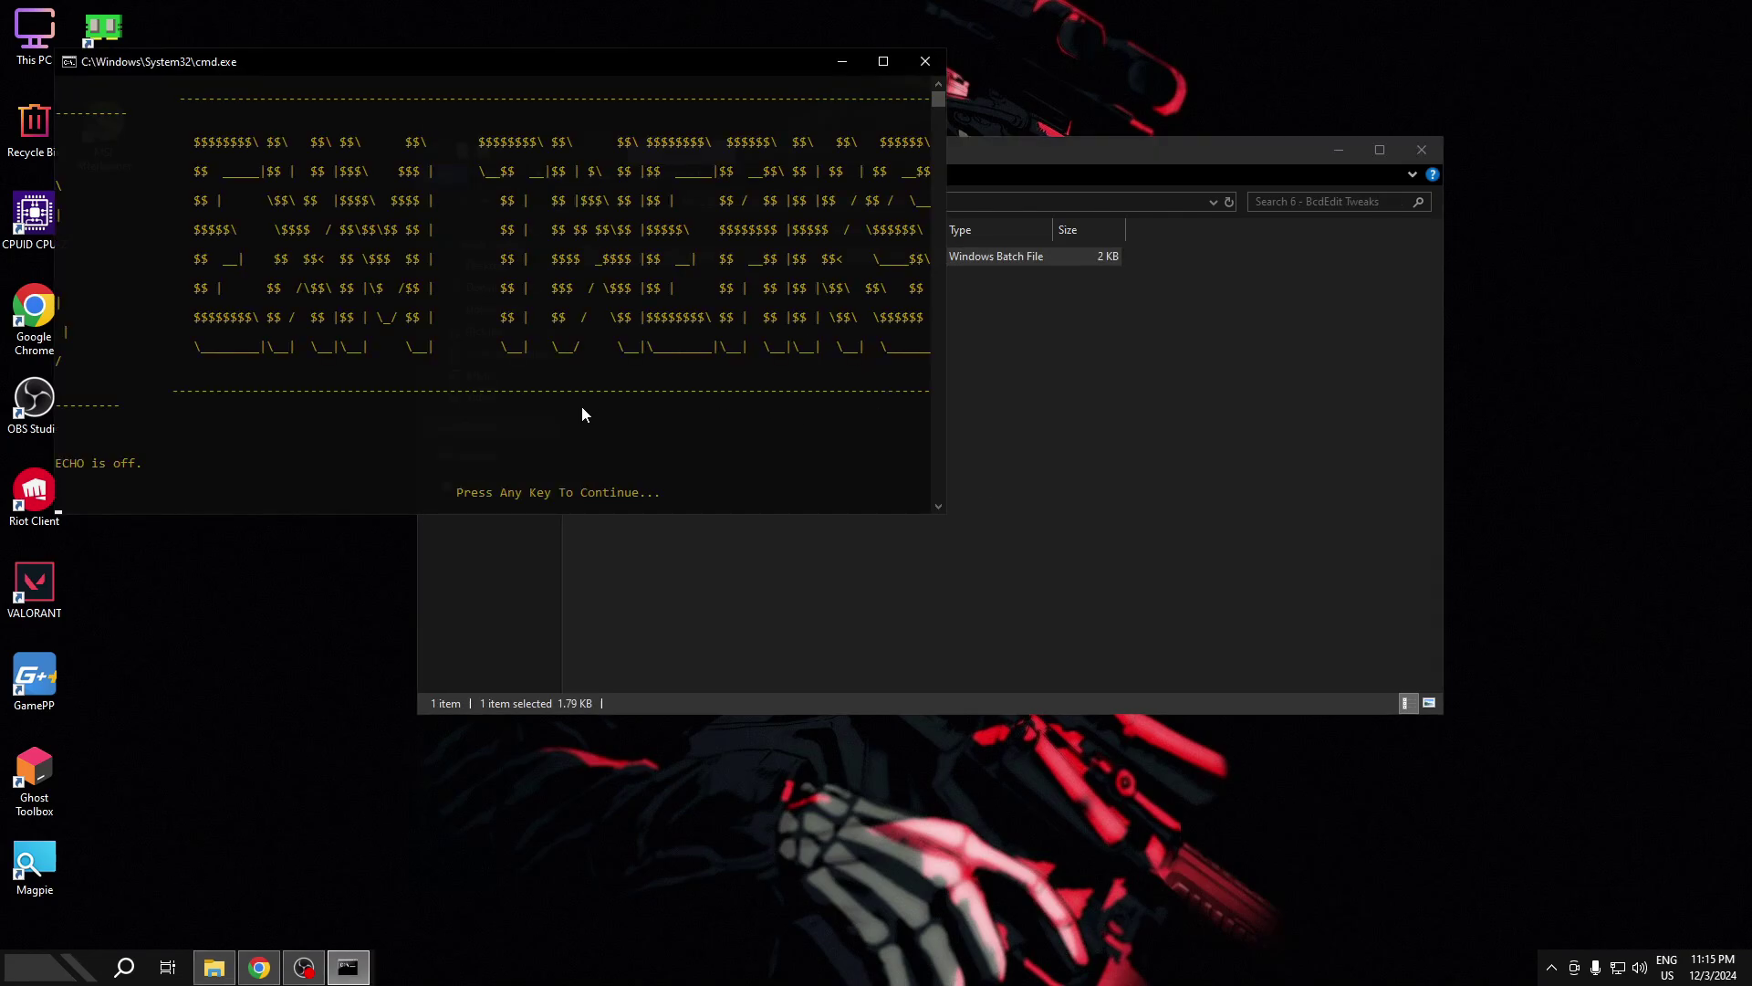
pyautogui.press('Return')
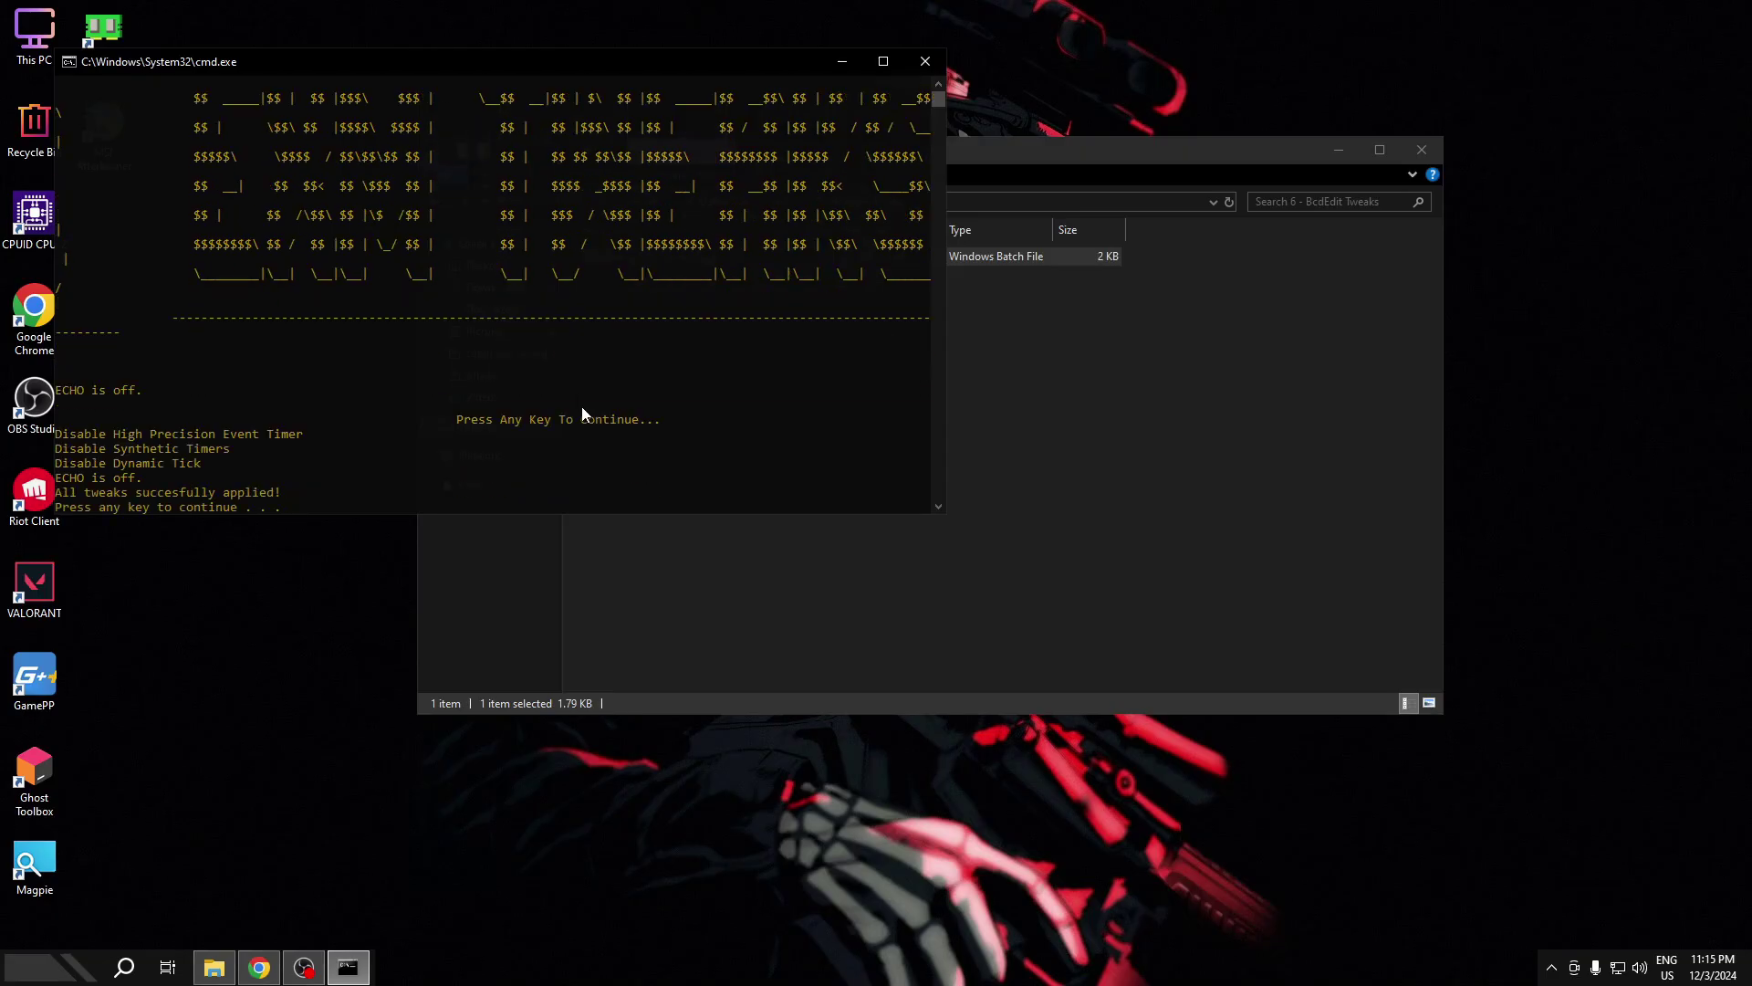
pyautogui.press('Return')
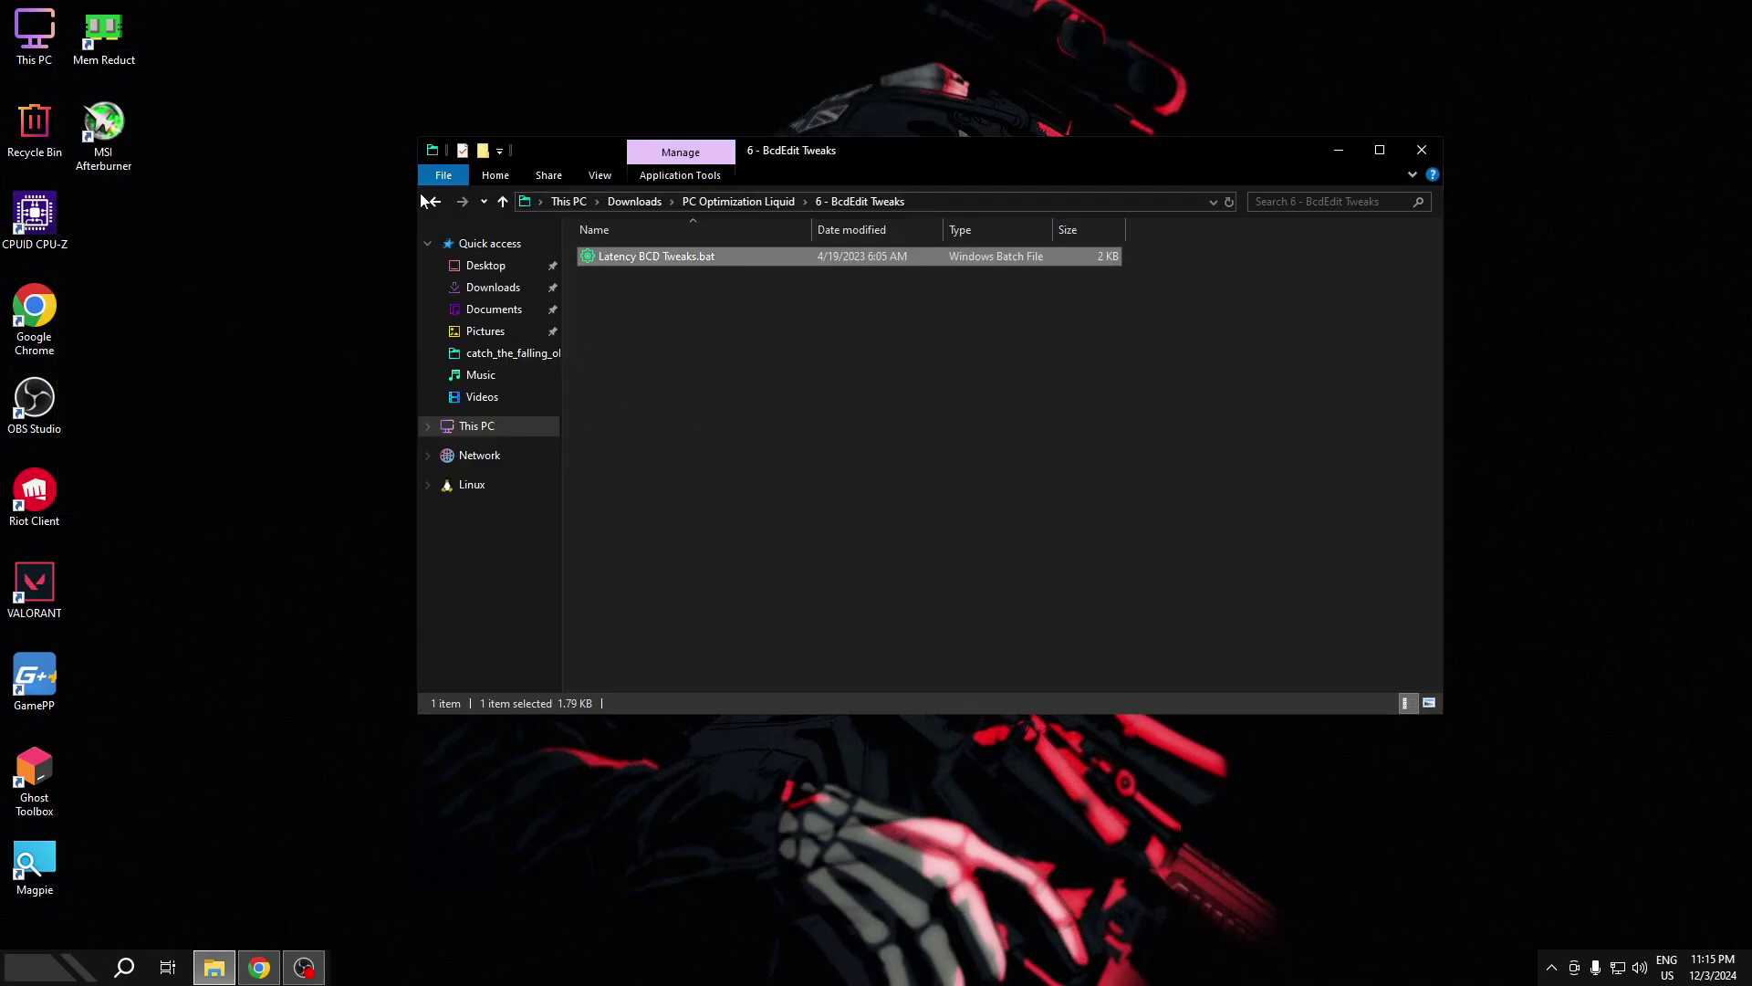
# - Go to the 7 - Network folder and bring up the actions for DnsJumper.exe
pyautogui.click(429, 201)
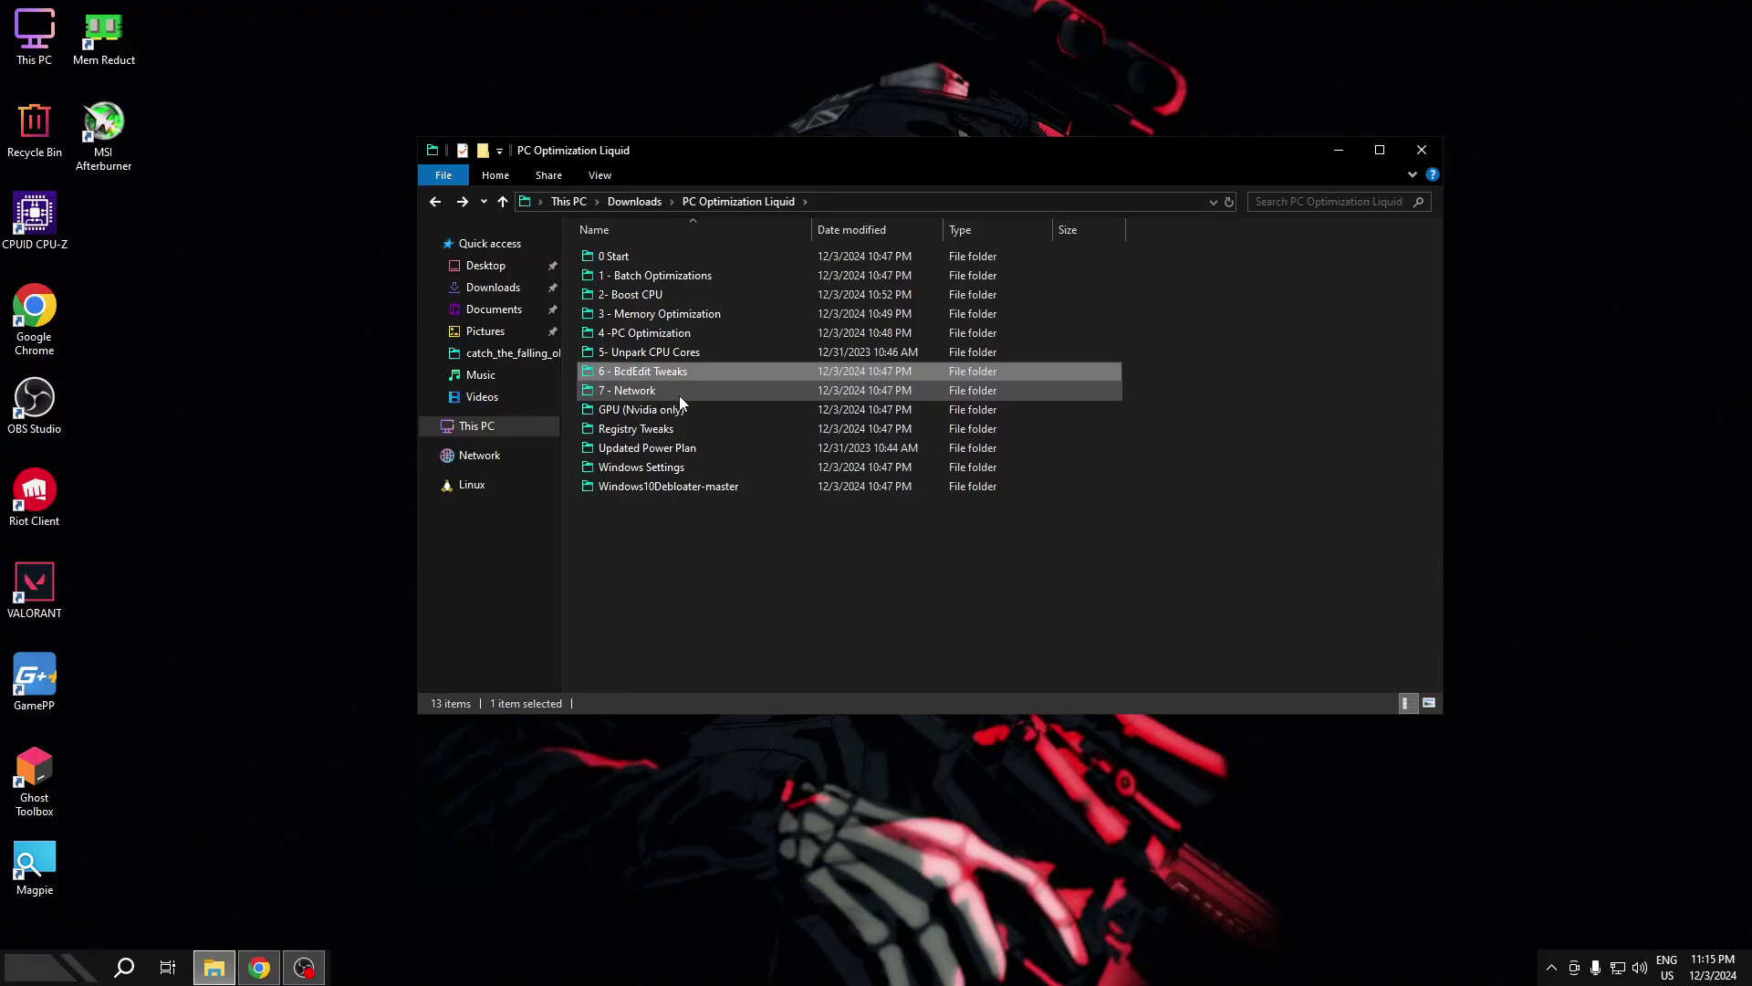
pyautogui.doubleClick(679, 396)
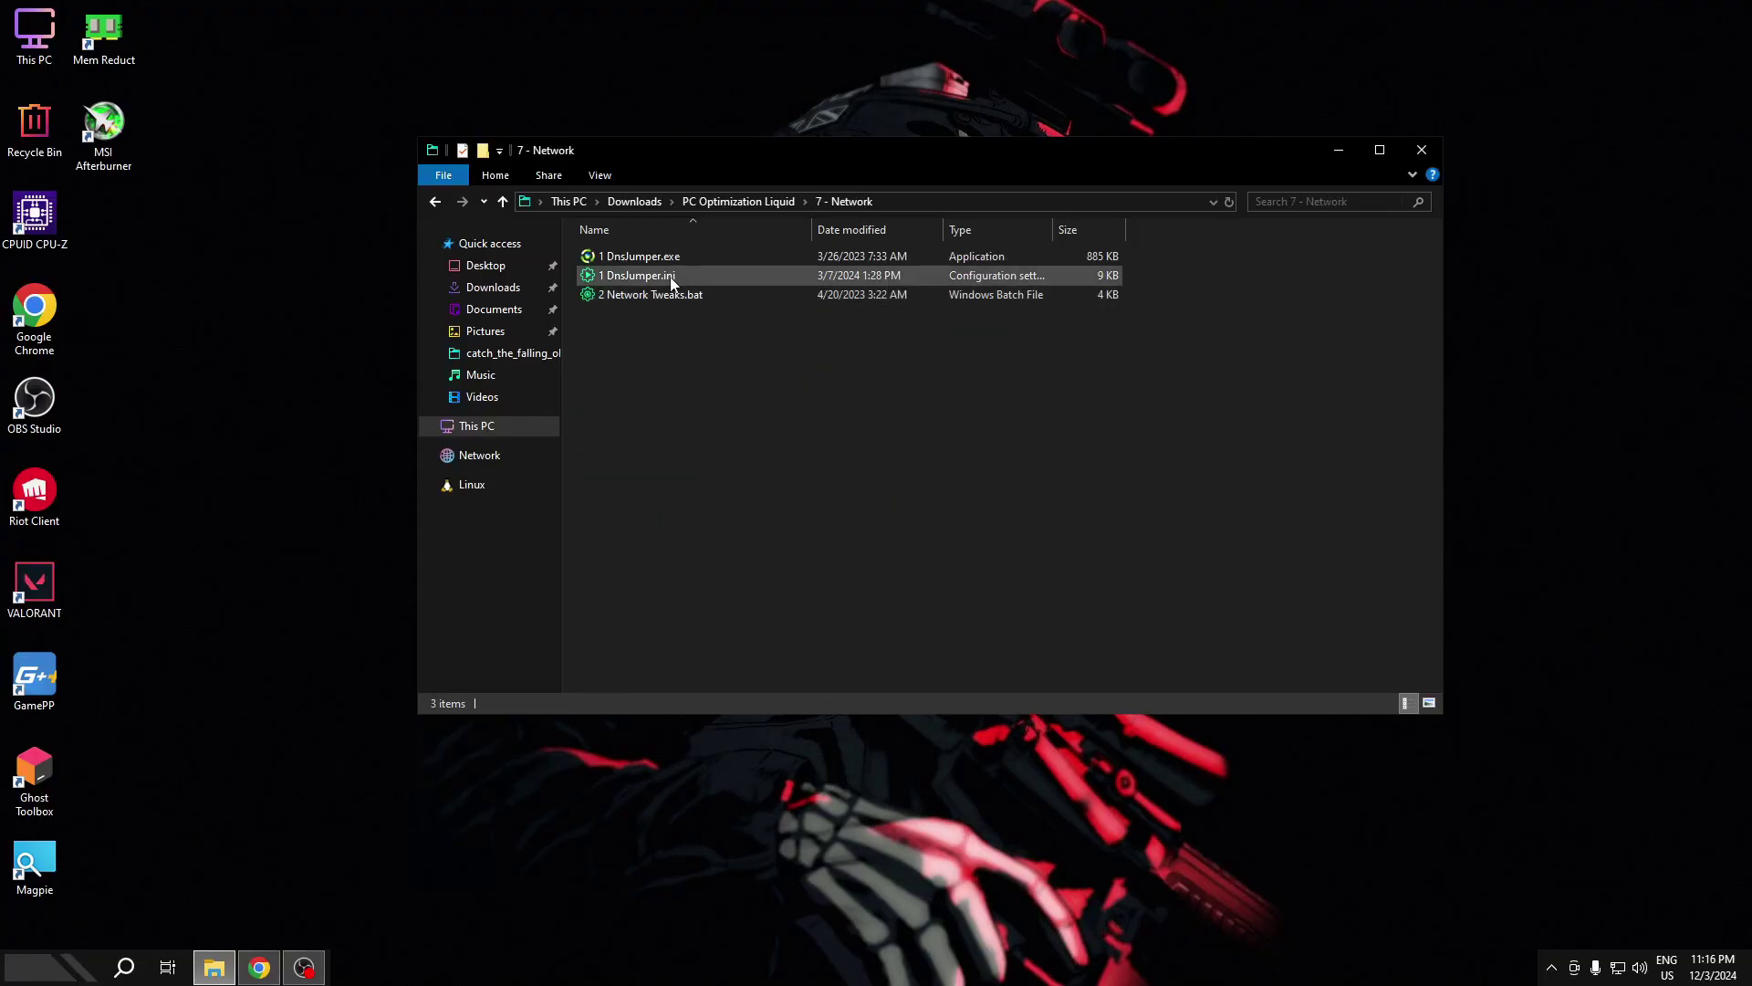
pyautogui.click(655, 258)
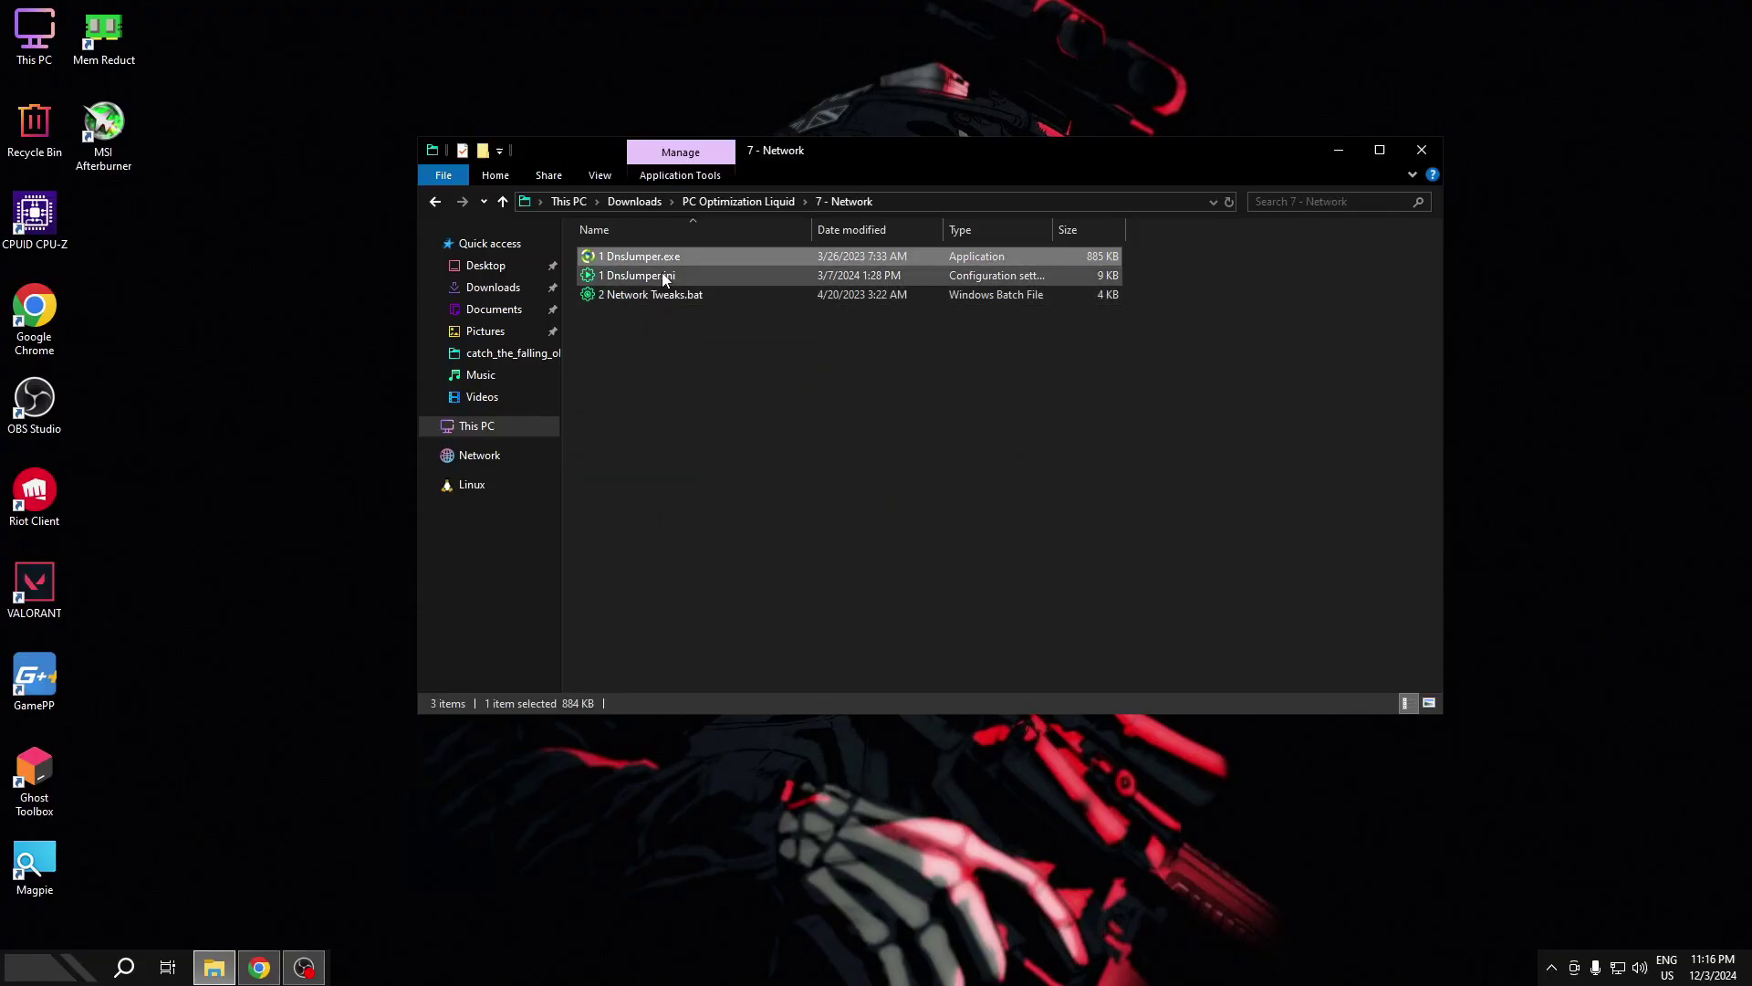
pyautogui.rightClick(654, 296)
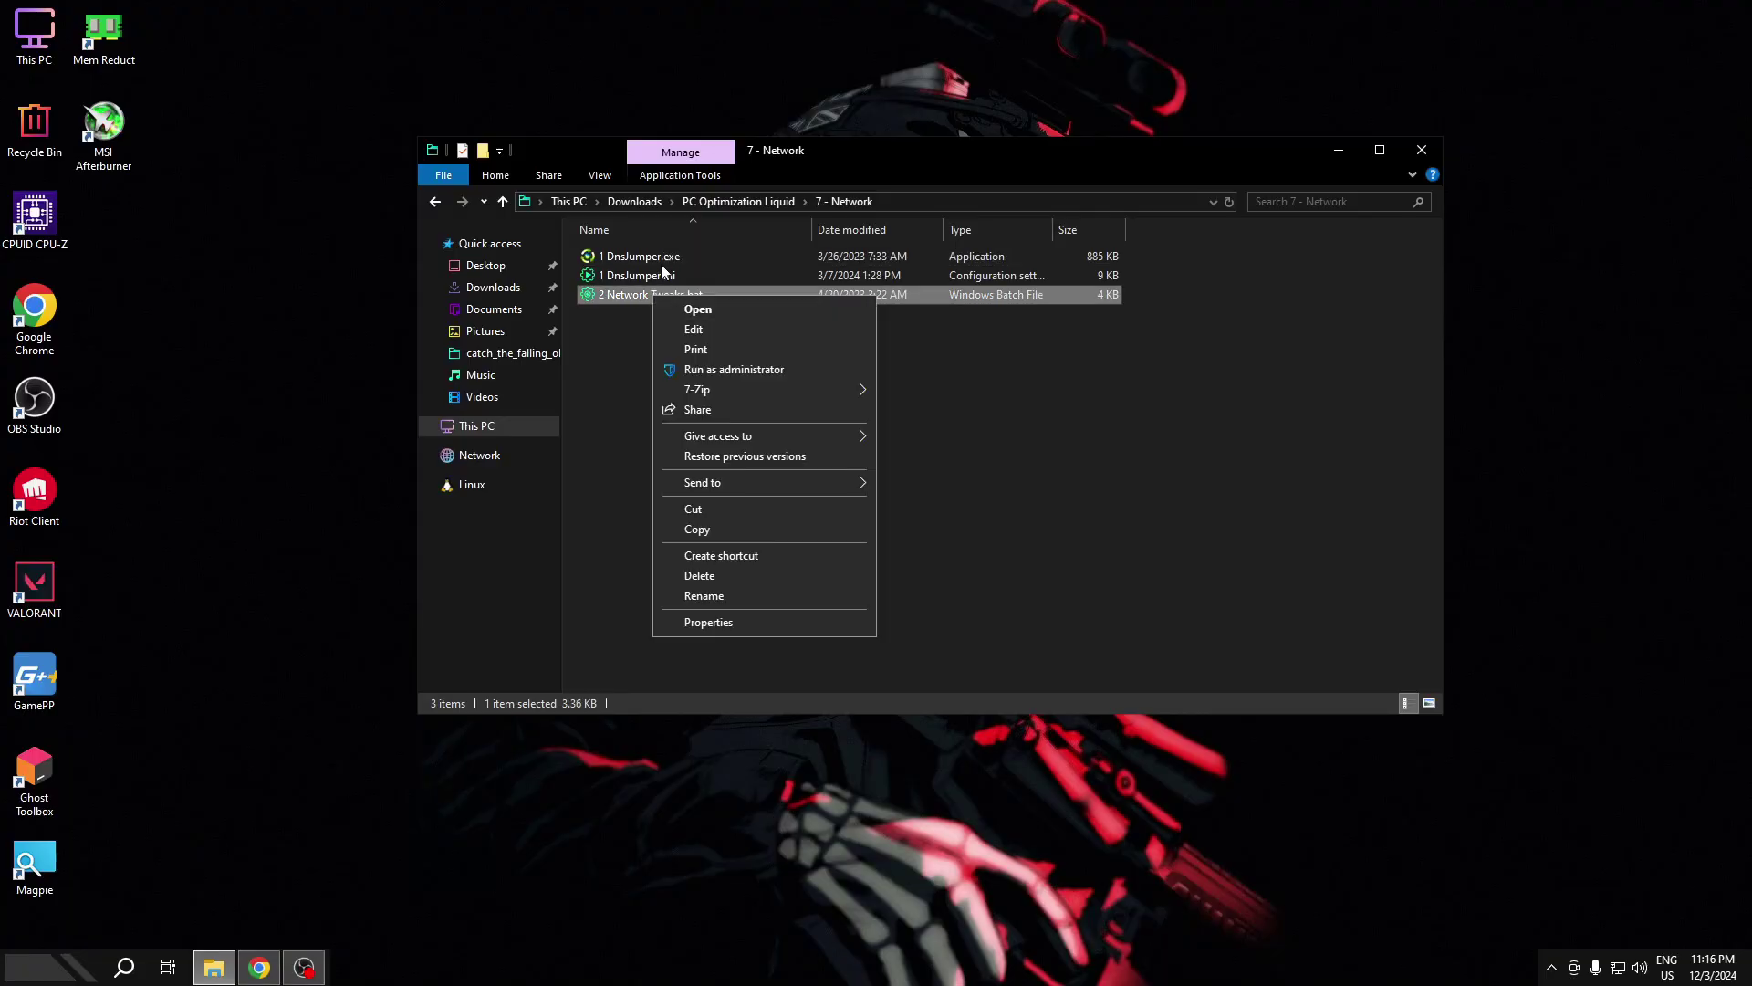
pyautogui.click(665, 259)
pyautogui.rightClick(665, 261)
# - Launch DnsJumper as administrator with Google Public DNS selected
pyautogui.click(721, 296)
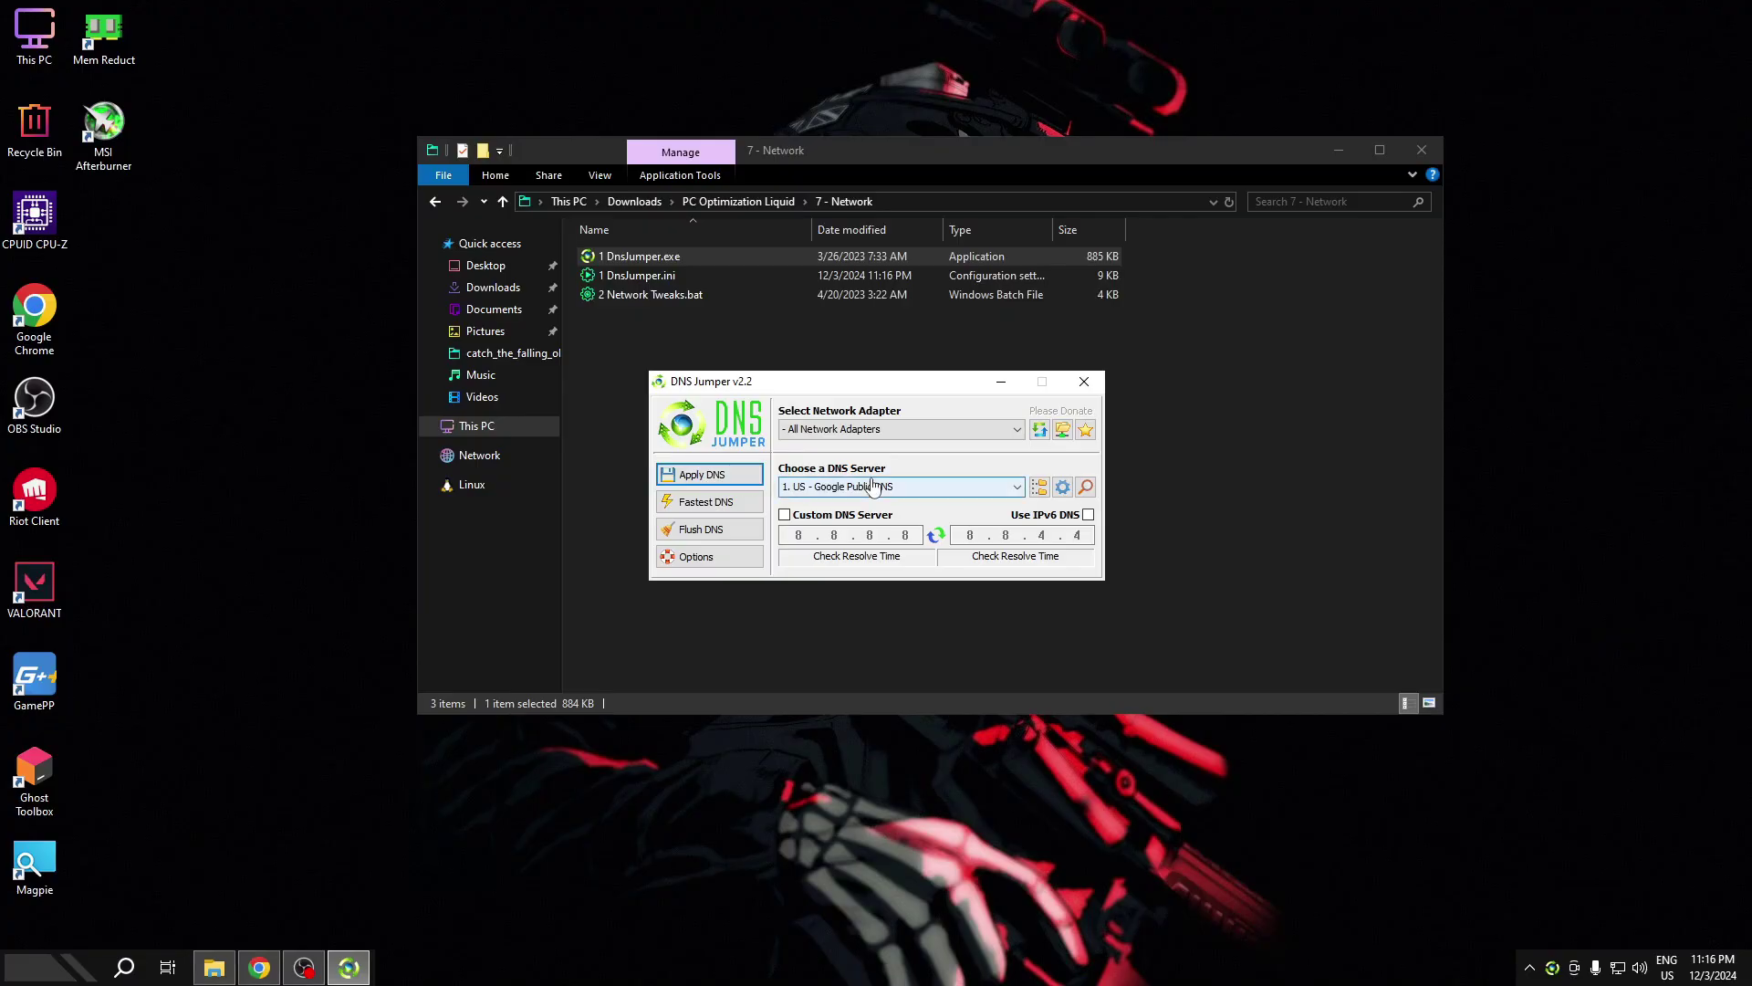
pyautogui.click(873, 486)
pyautogui.click(894, 545)
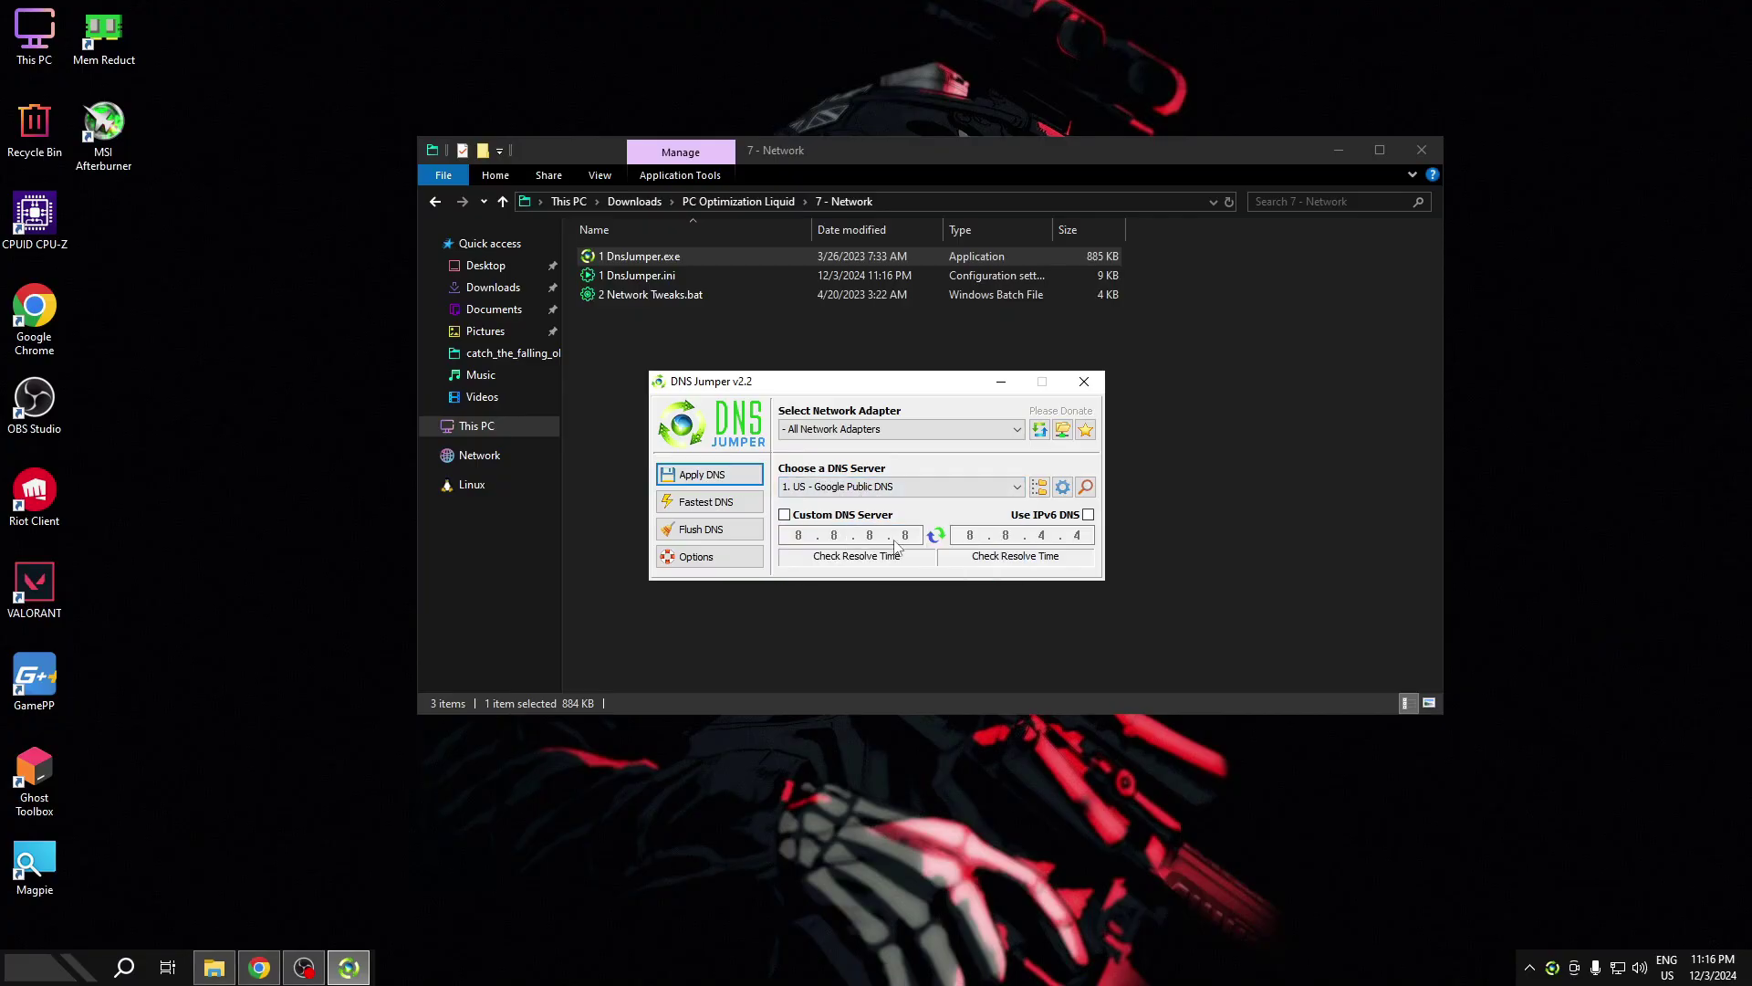
# - Run the Fastest DNS test, apply Google DNS 8.8.8.8/8.8.4.4, and close DNS Jumper
pyautogui.click(710, 502)
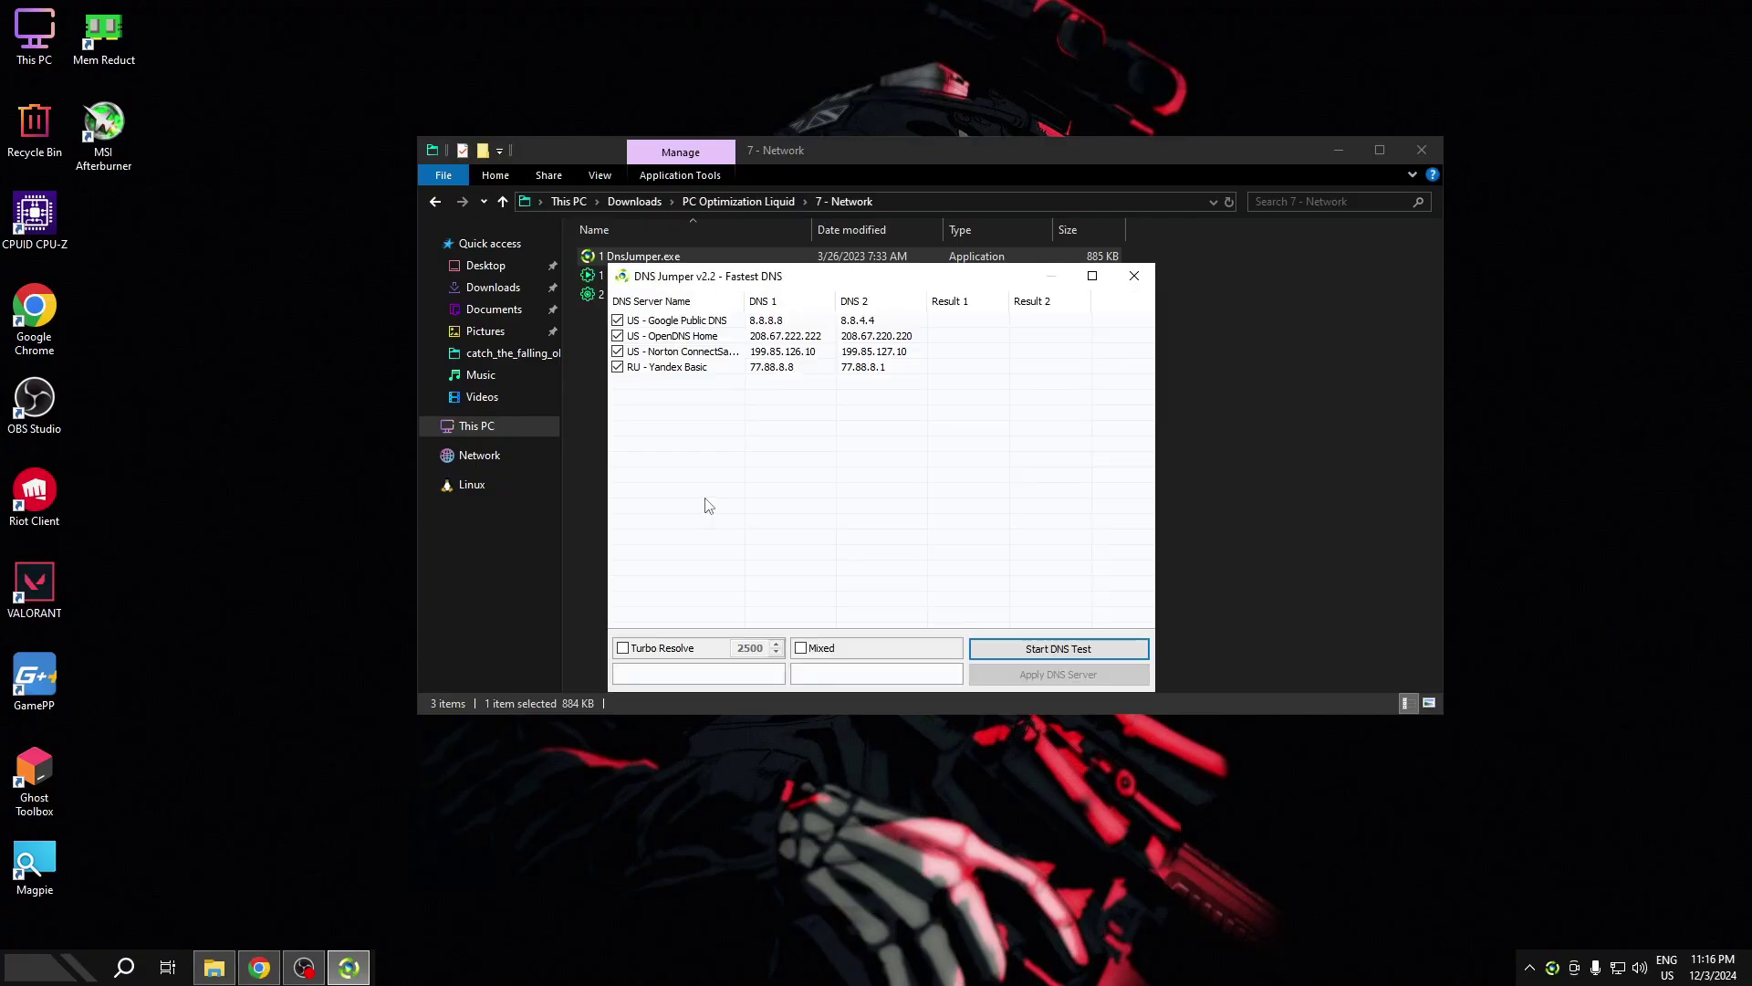
pyautogui.click(1048, 650)
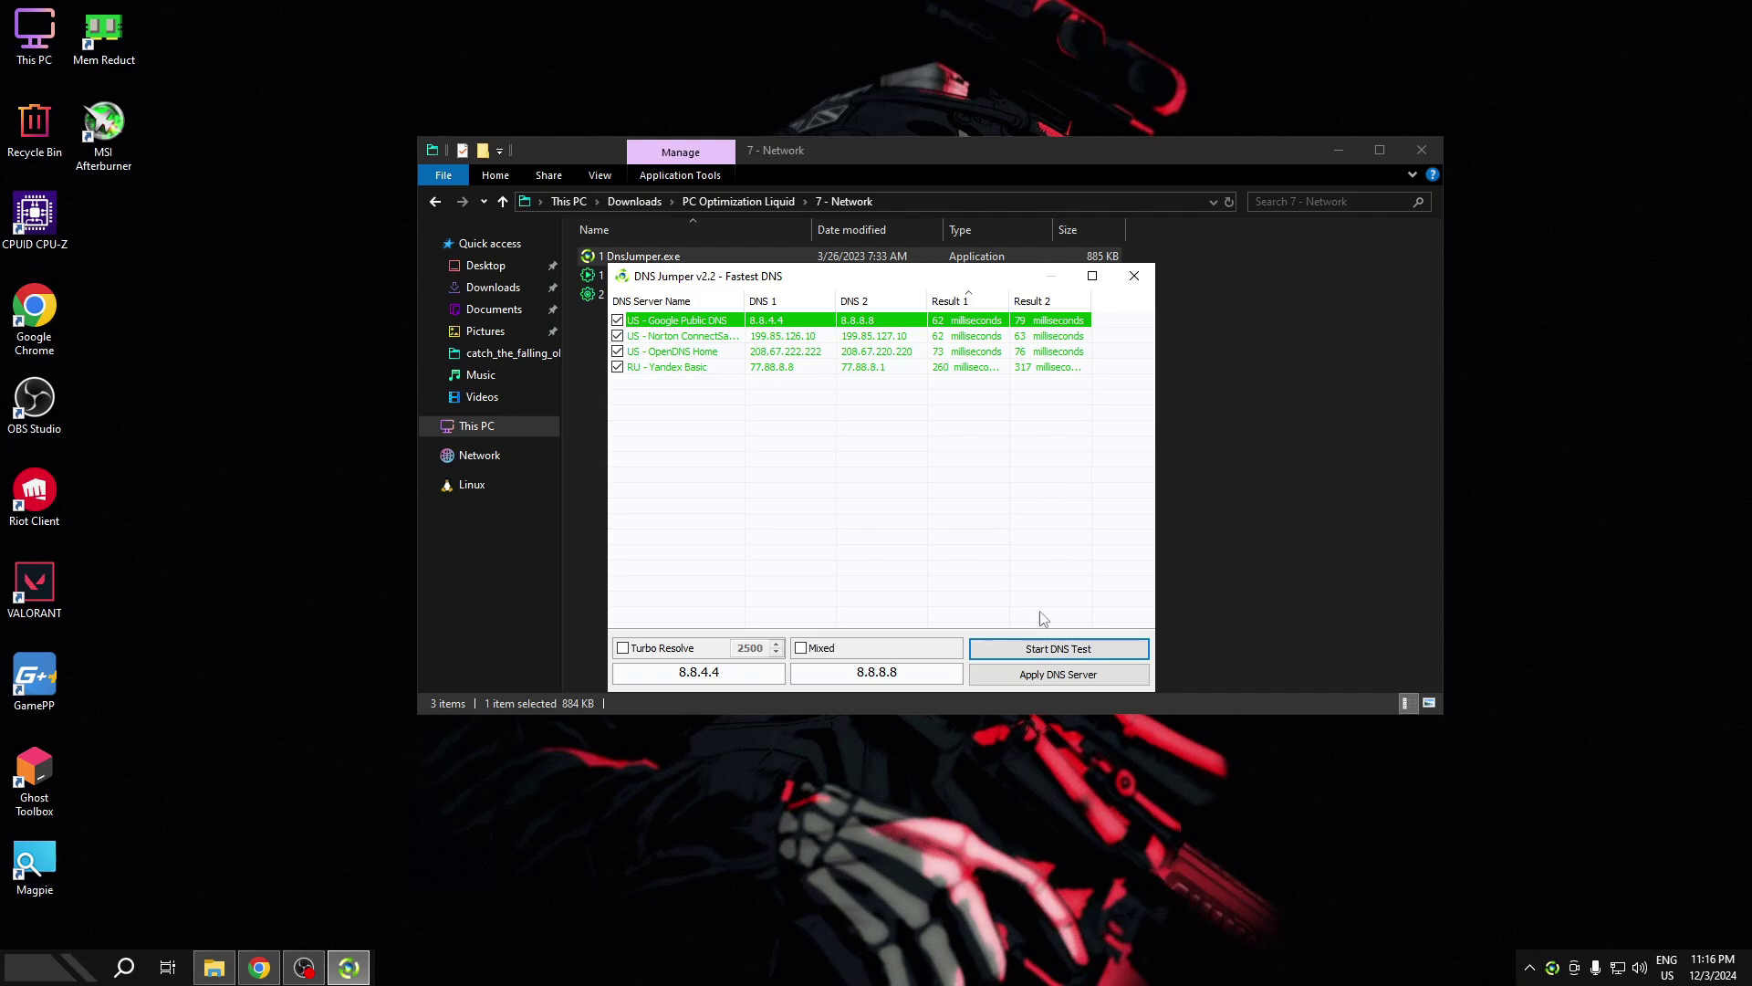
pyautogui.click(1054, 676)
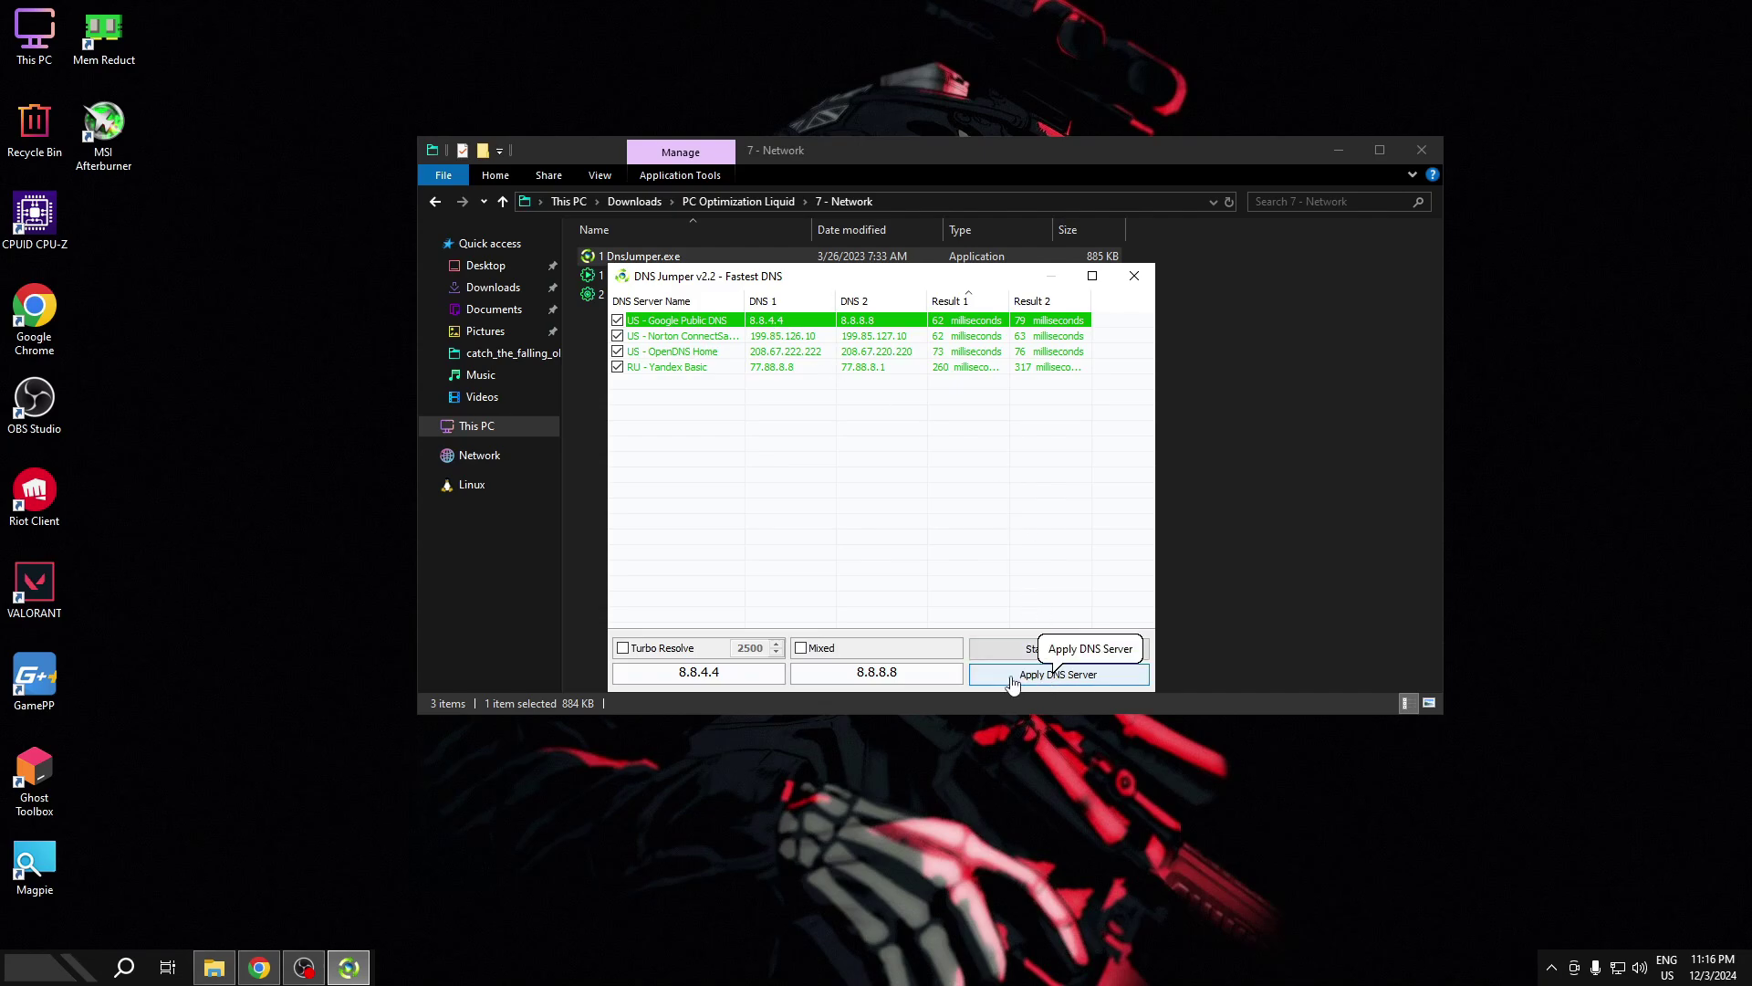
pyautogui.click(1134, 275)
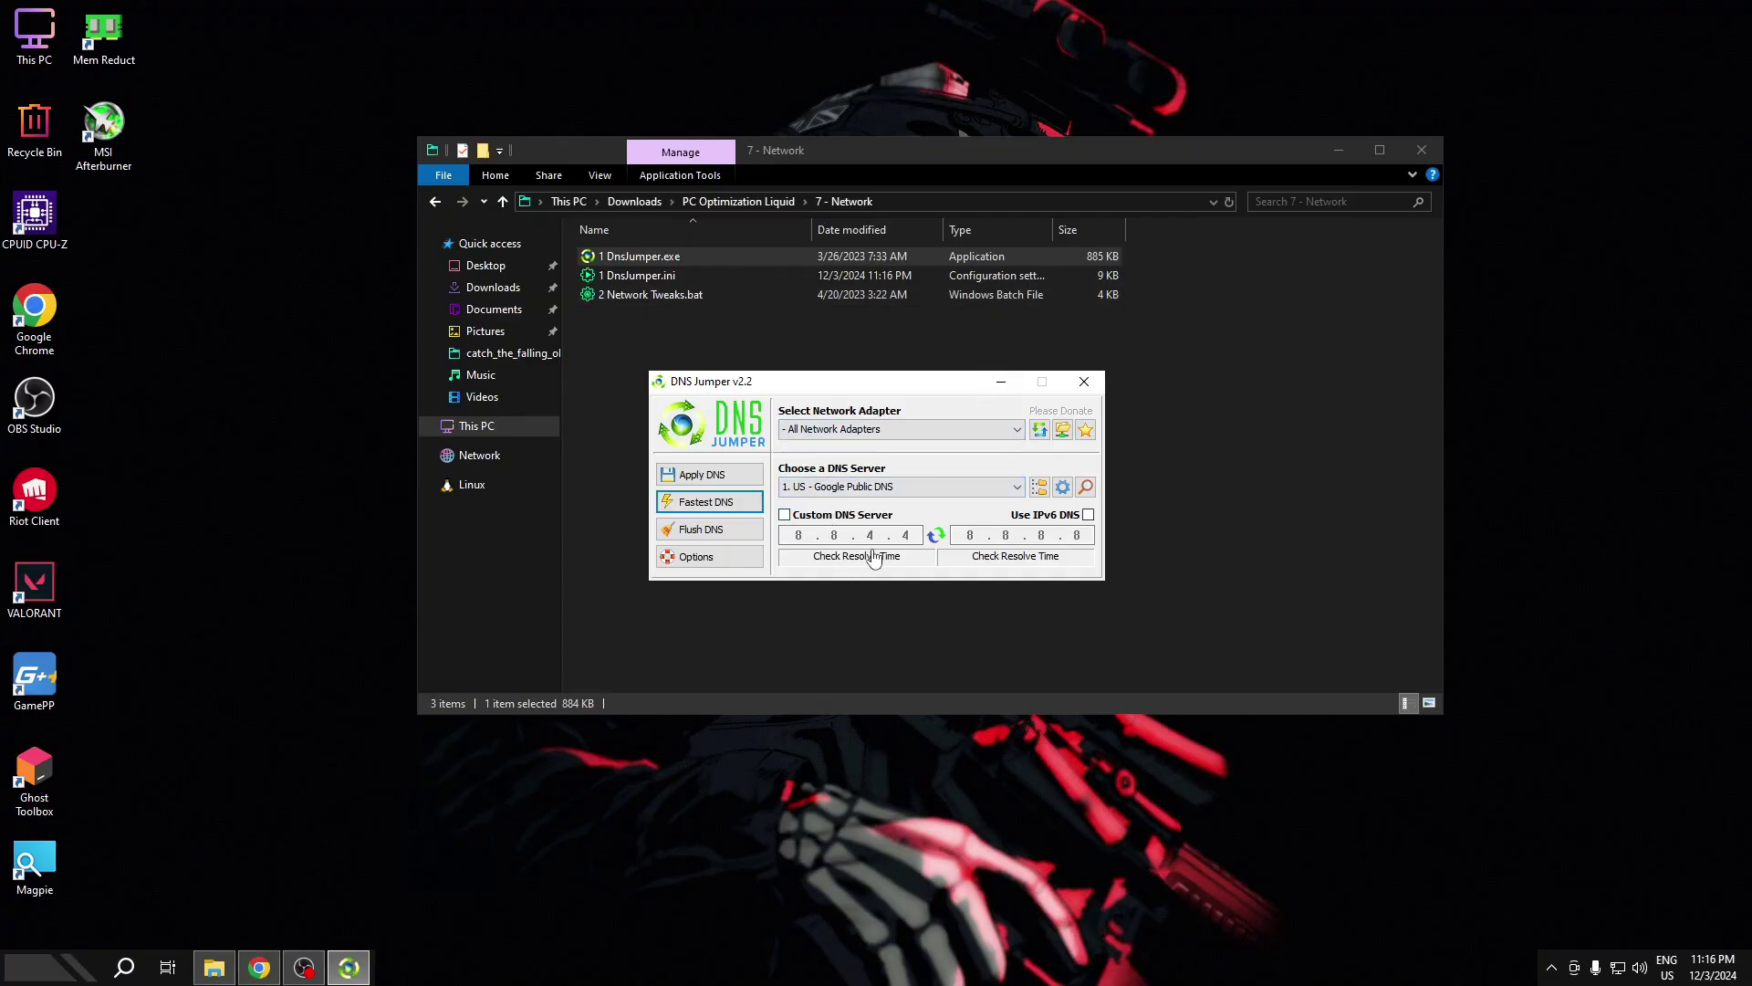
pyautogui.click(754, 484)
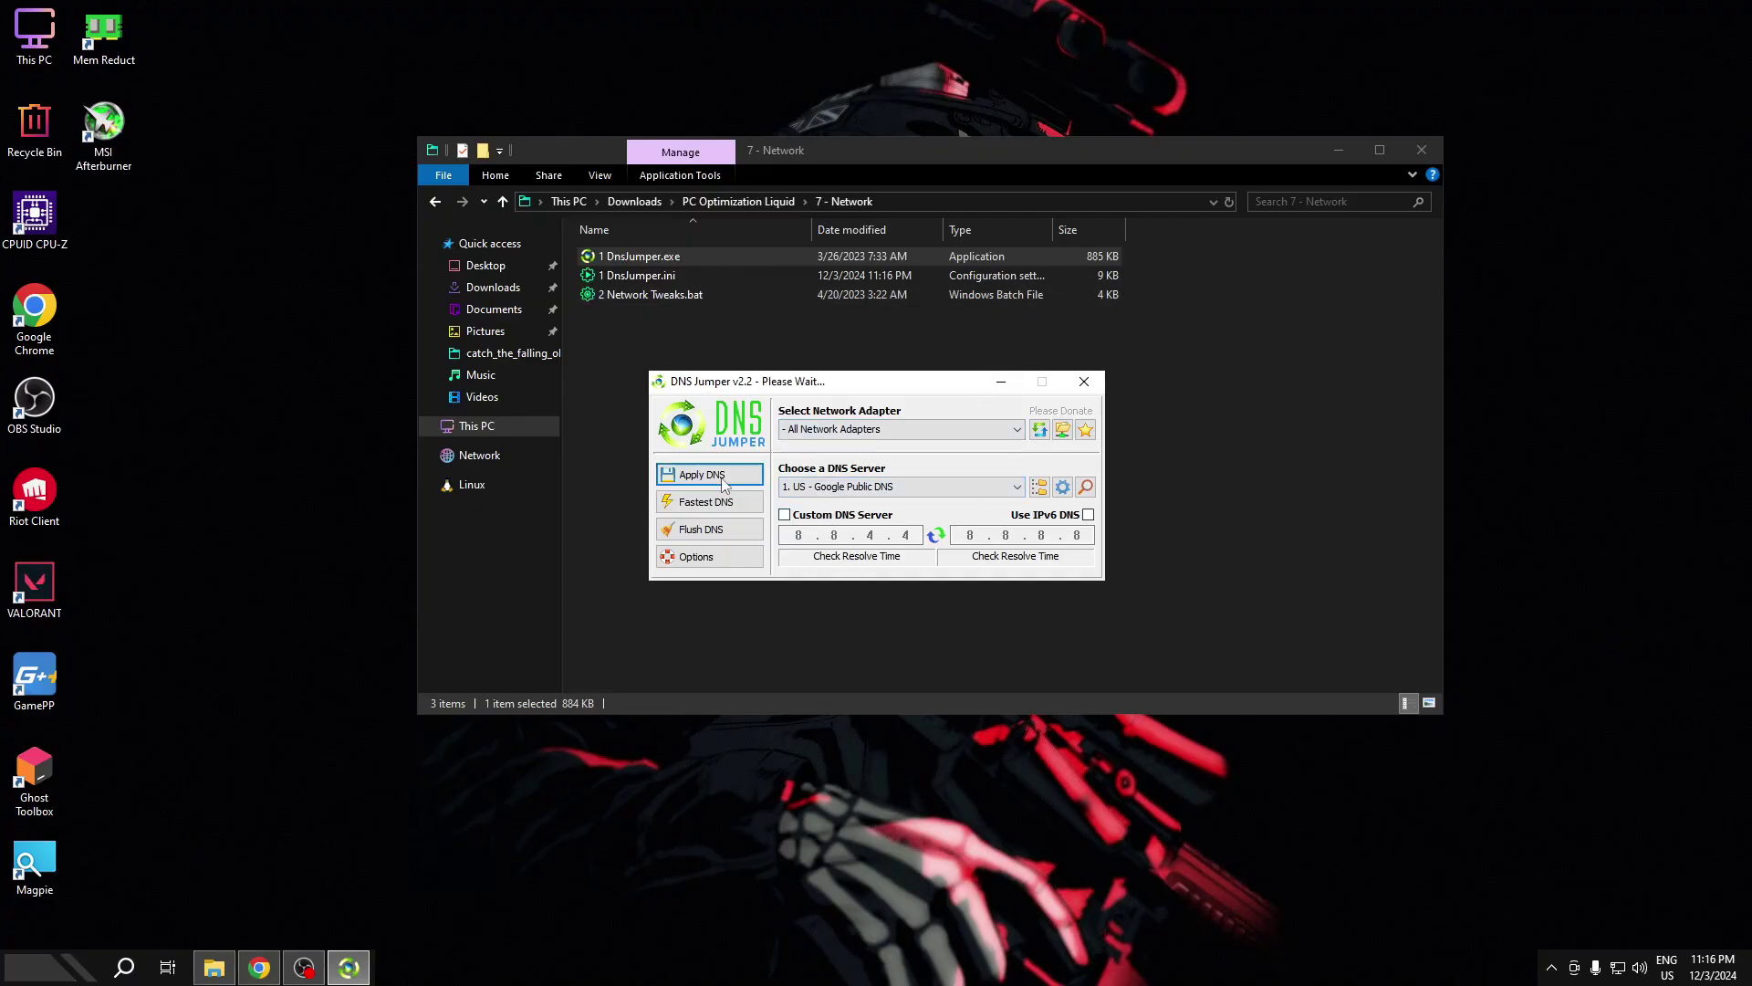
pyautogui.click(1087, 382)
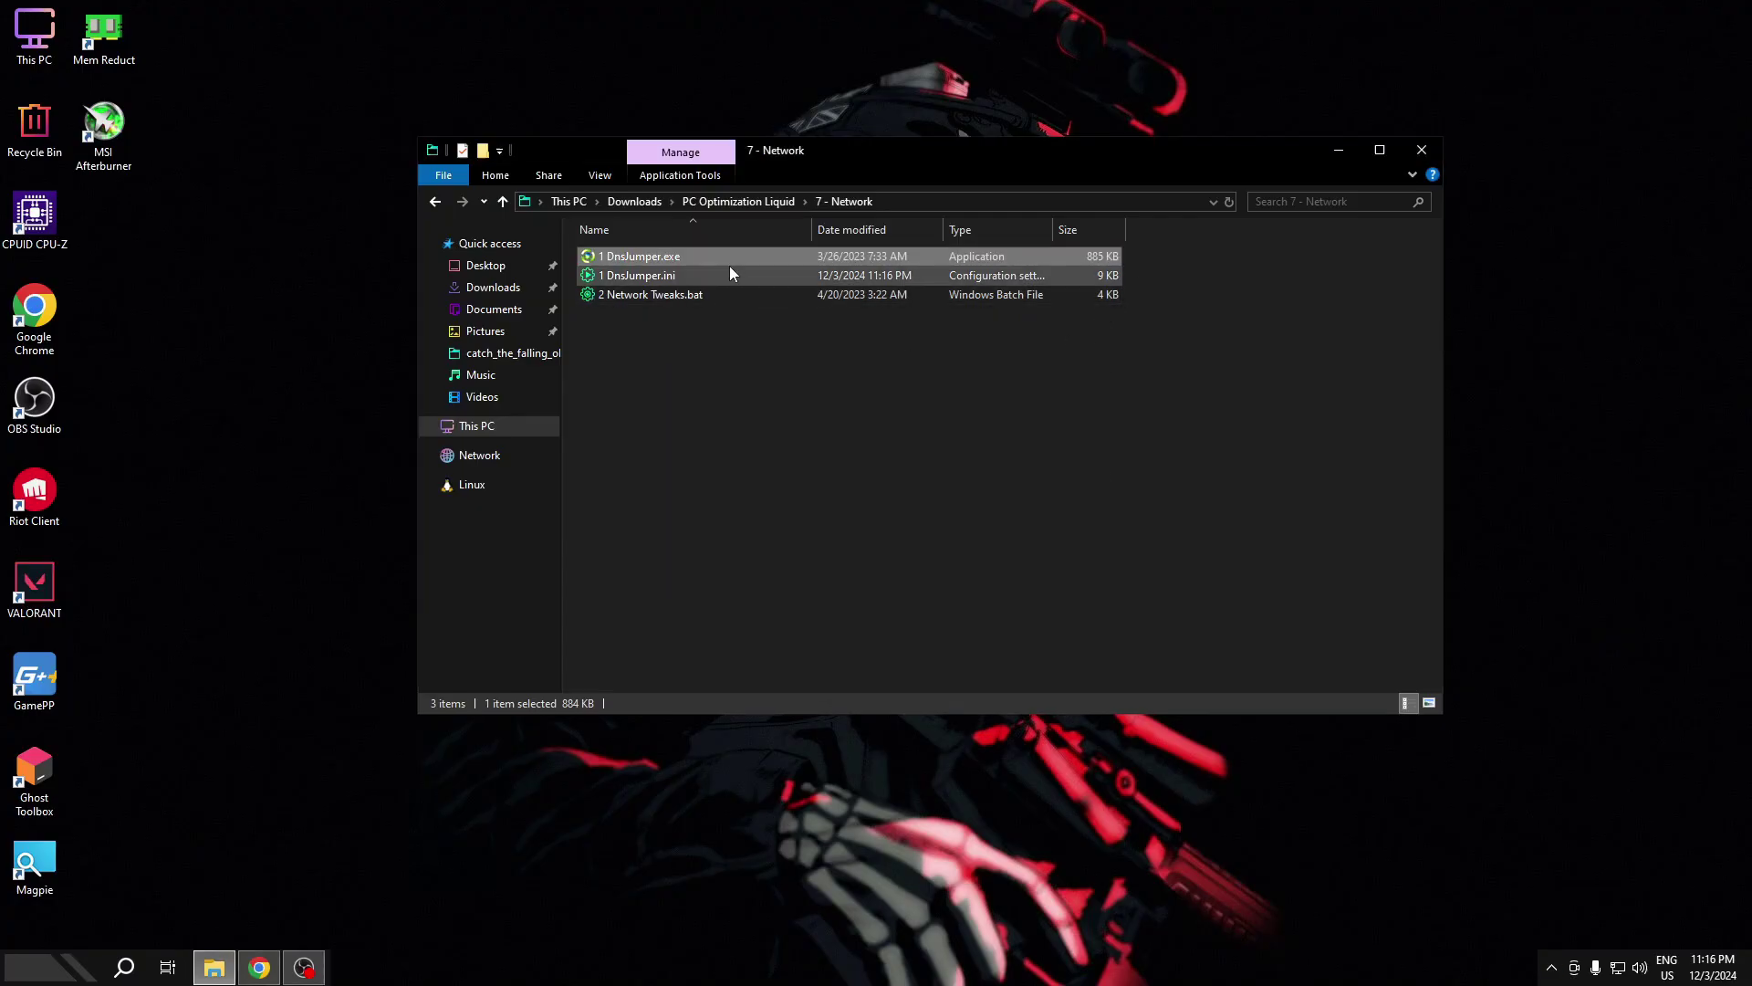
# - Run 2 Network Tweaks.bat as administrator until it completes
pyautogui.rightClick(676, 298)
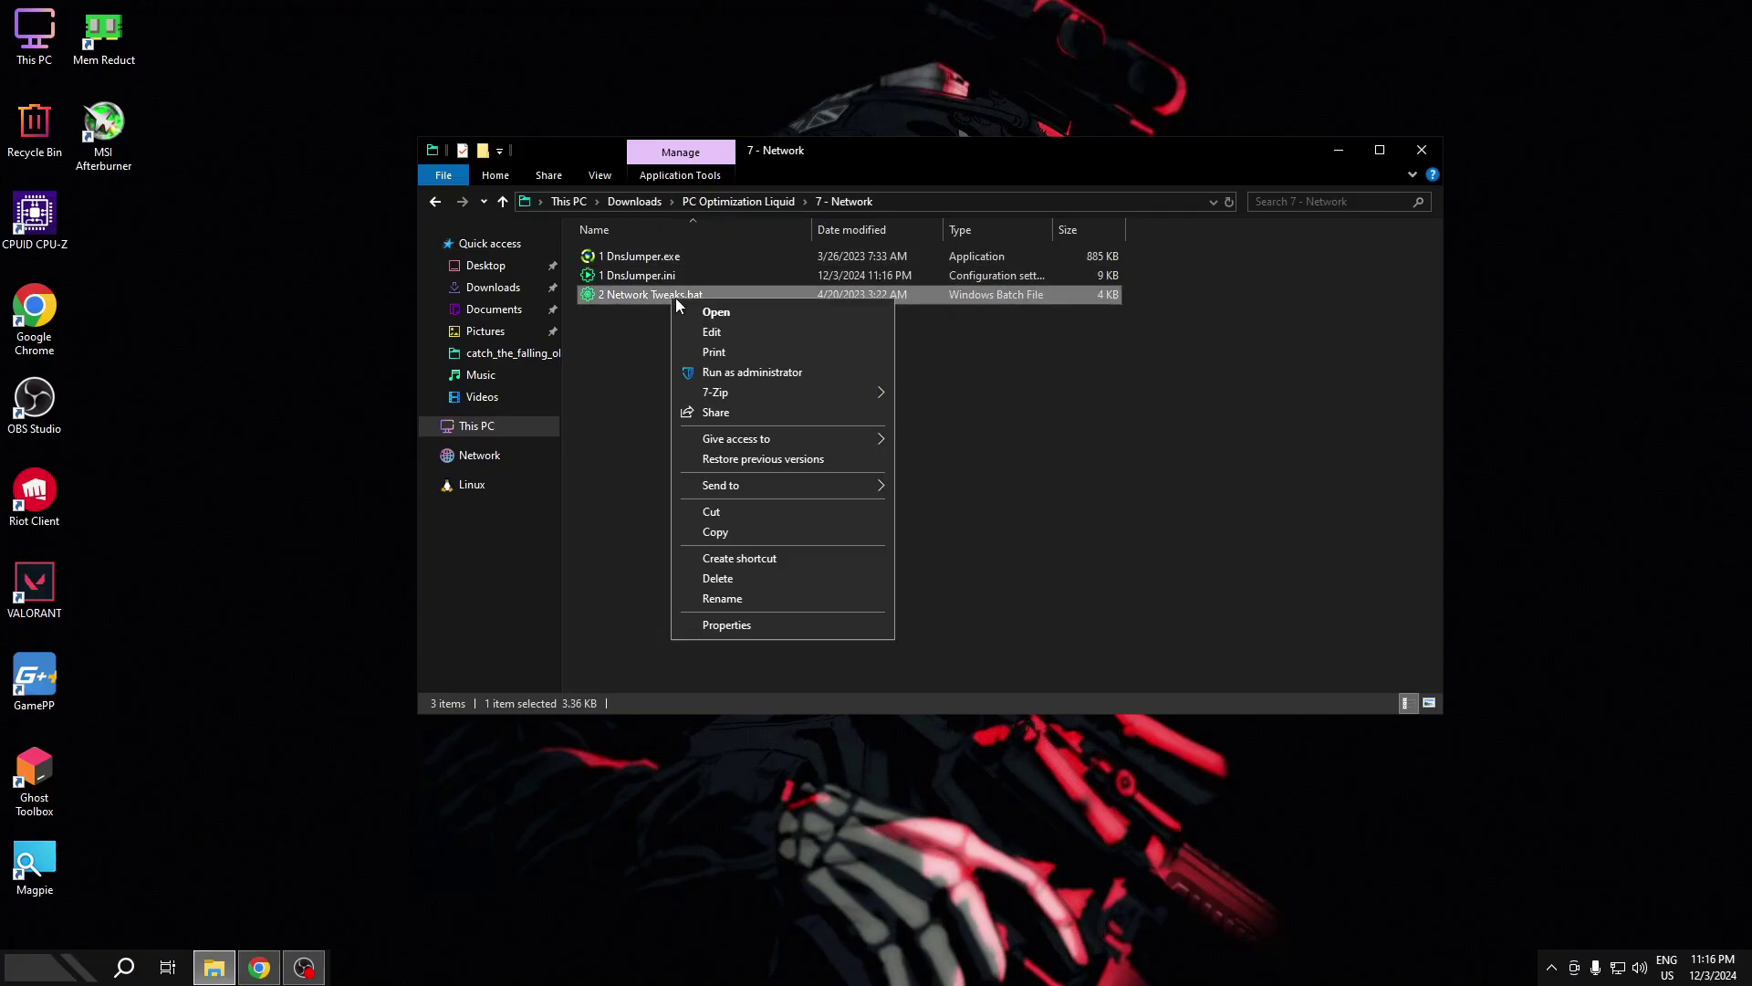
pyautogui.click(730, 369)
pyautogui.press('Return')
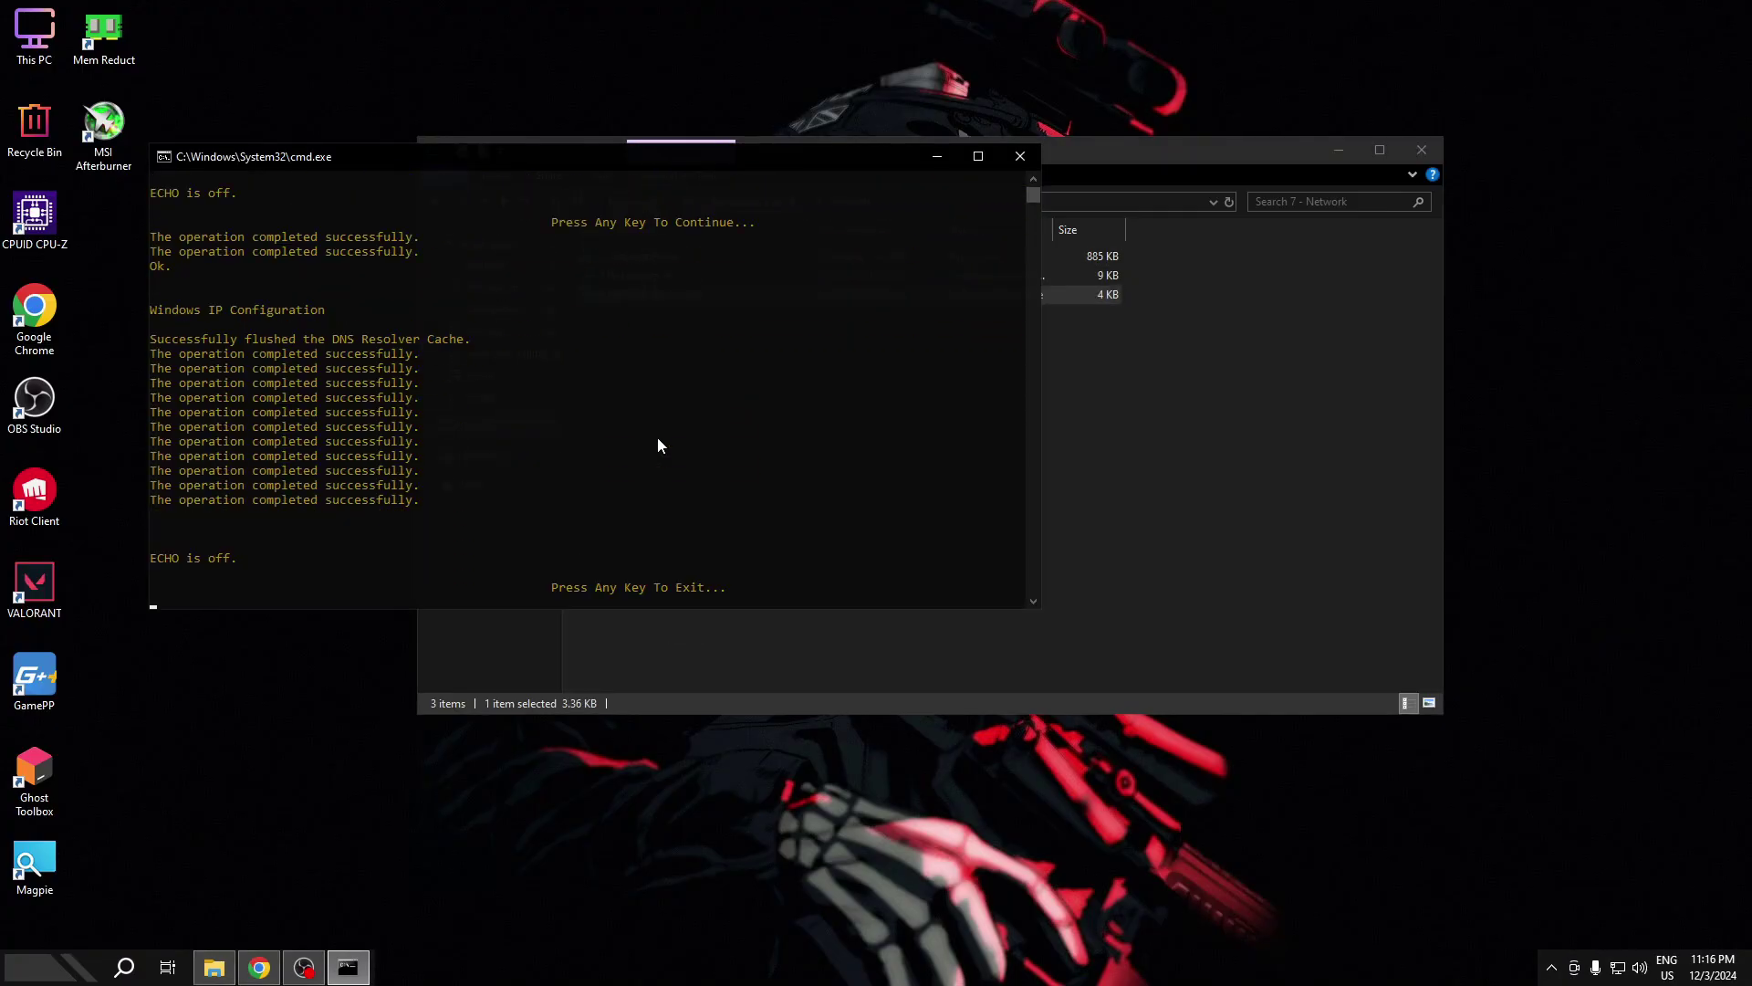
pyautogui.press('Return')
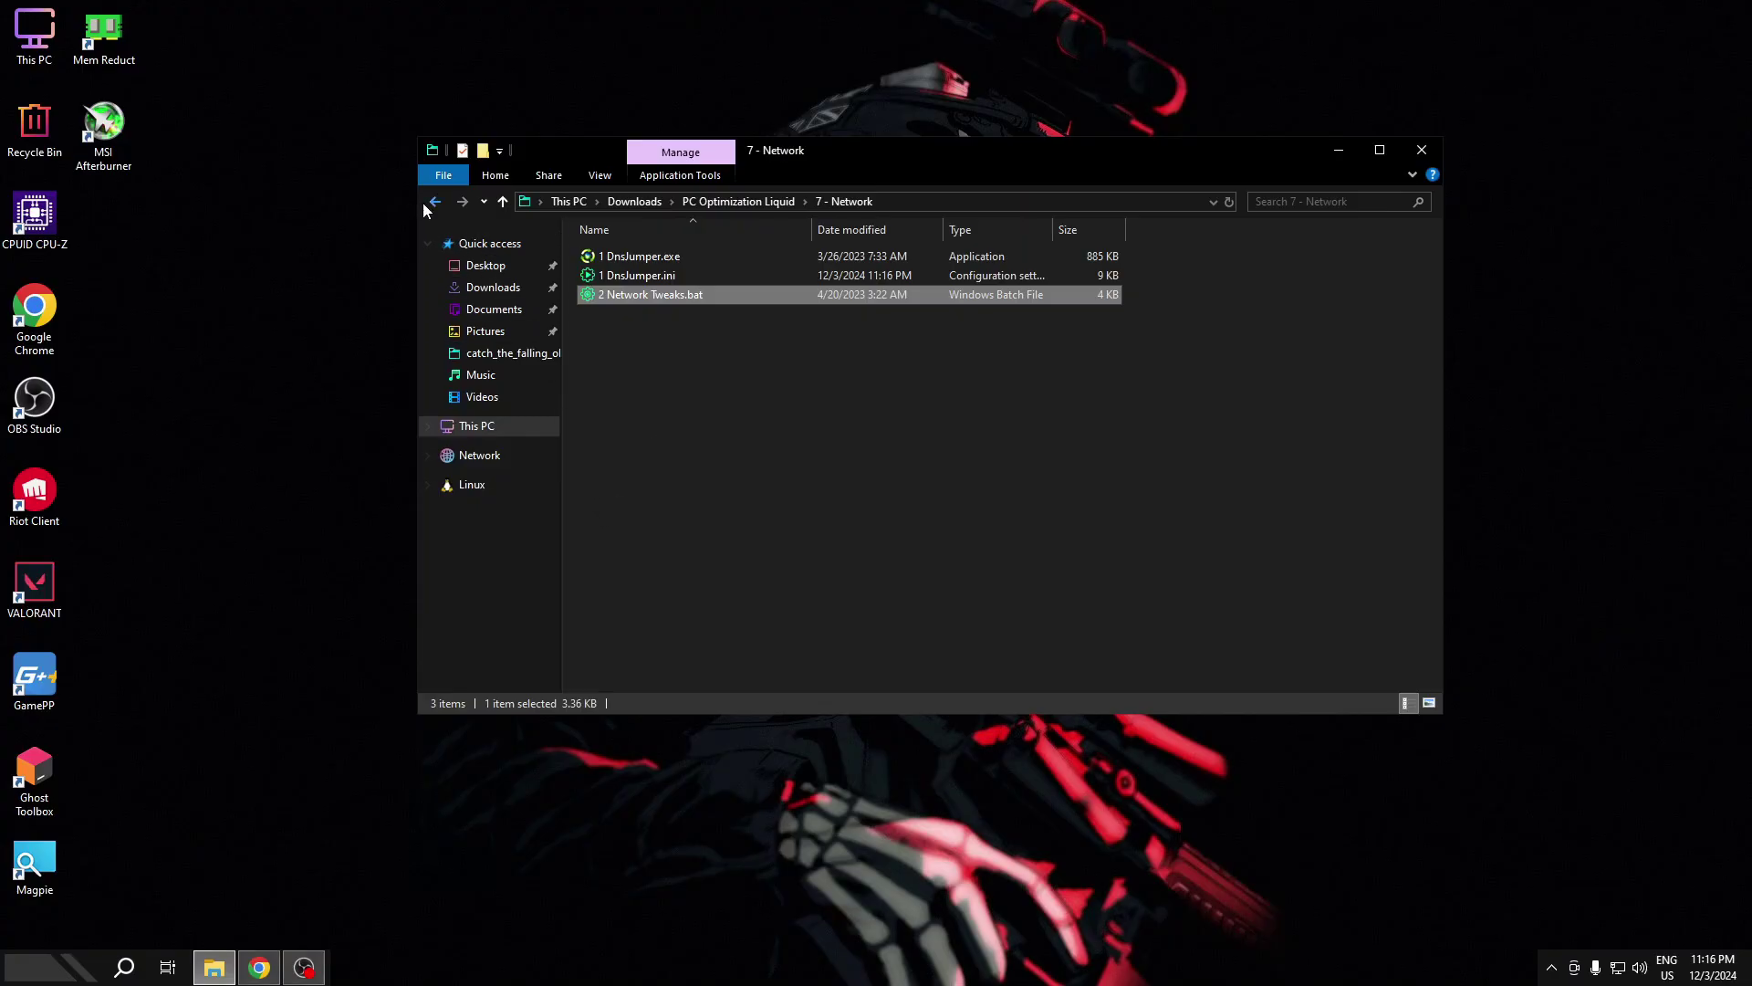
# - Run the Hidden Reg Tweaks Nvidia GPU script from GPU (Nvidia only) as administrator
pyautogui.click(435, 202)
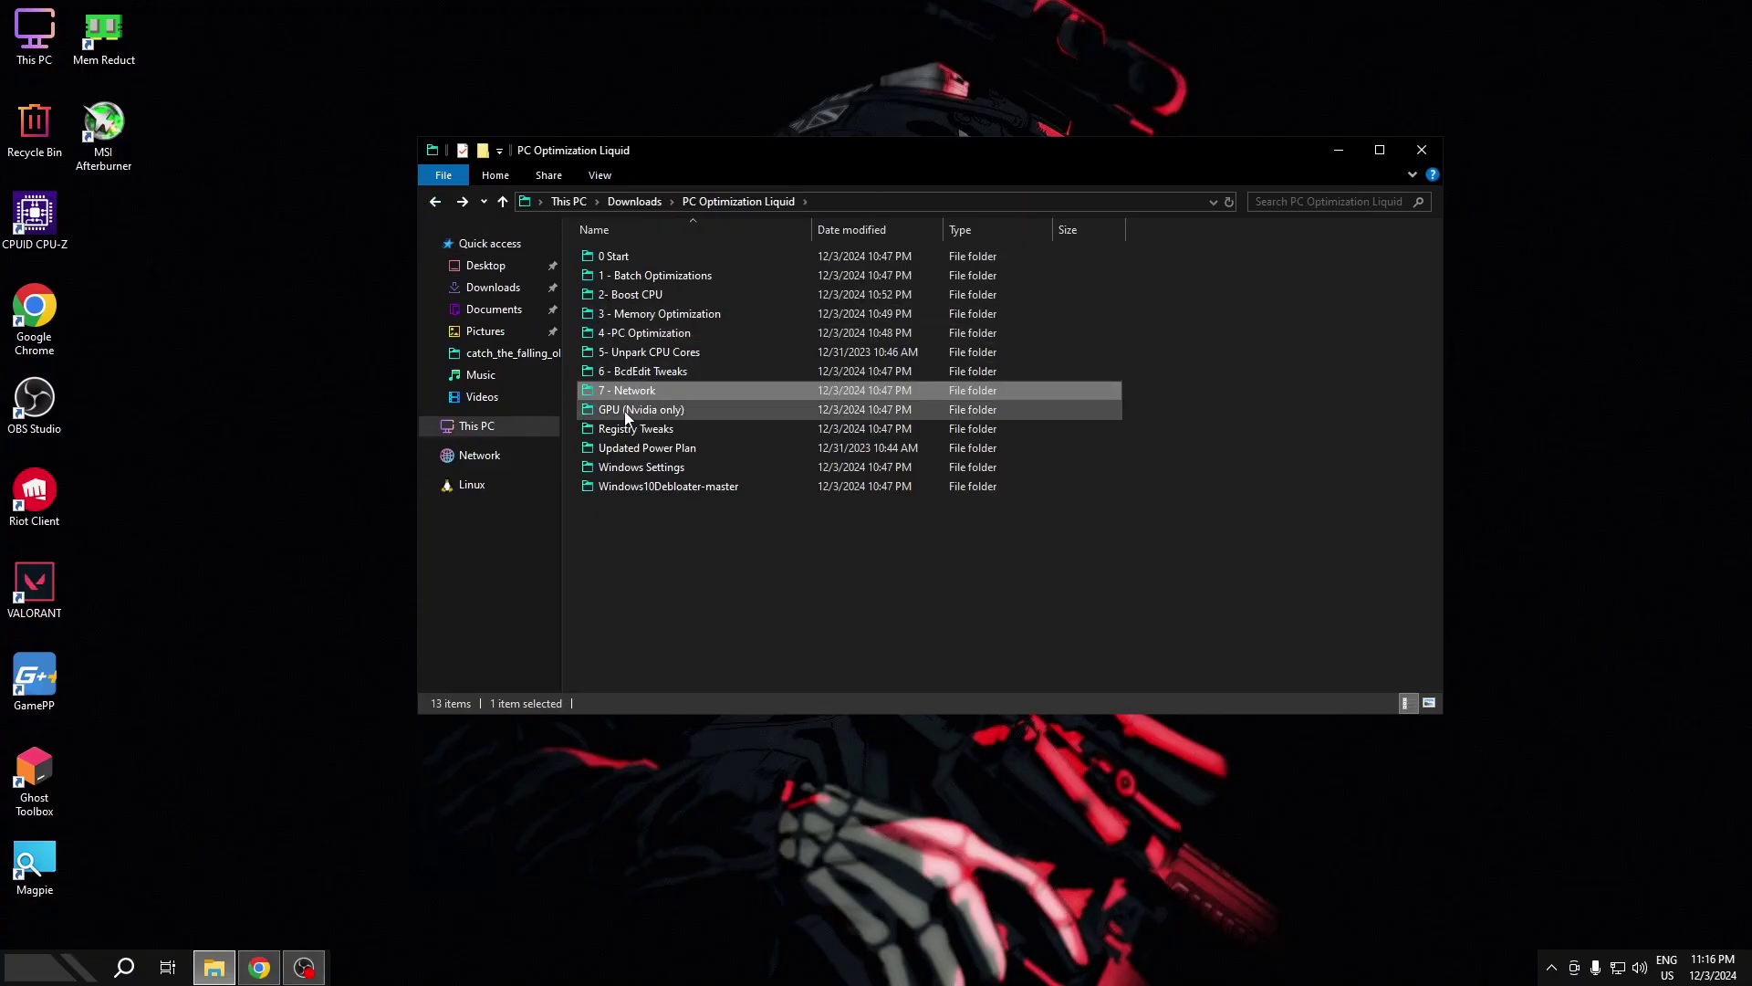
pyautogui.click(673, 415)
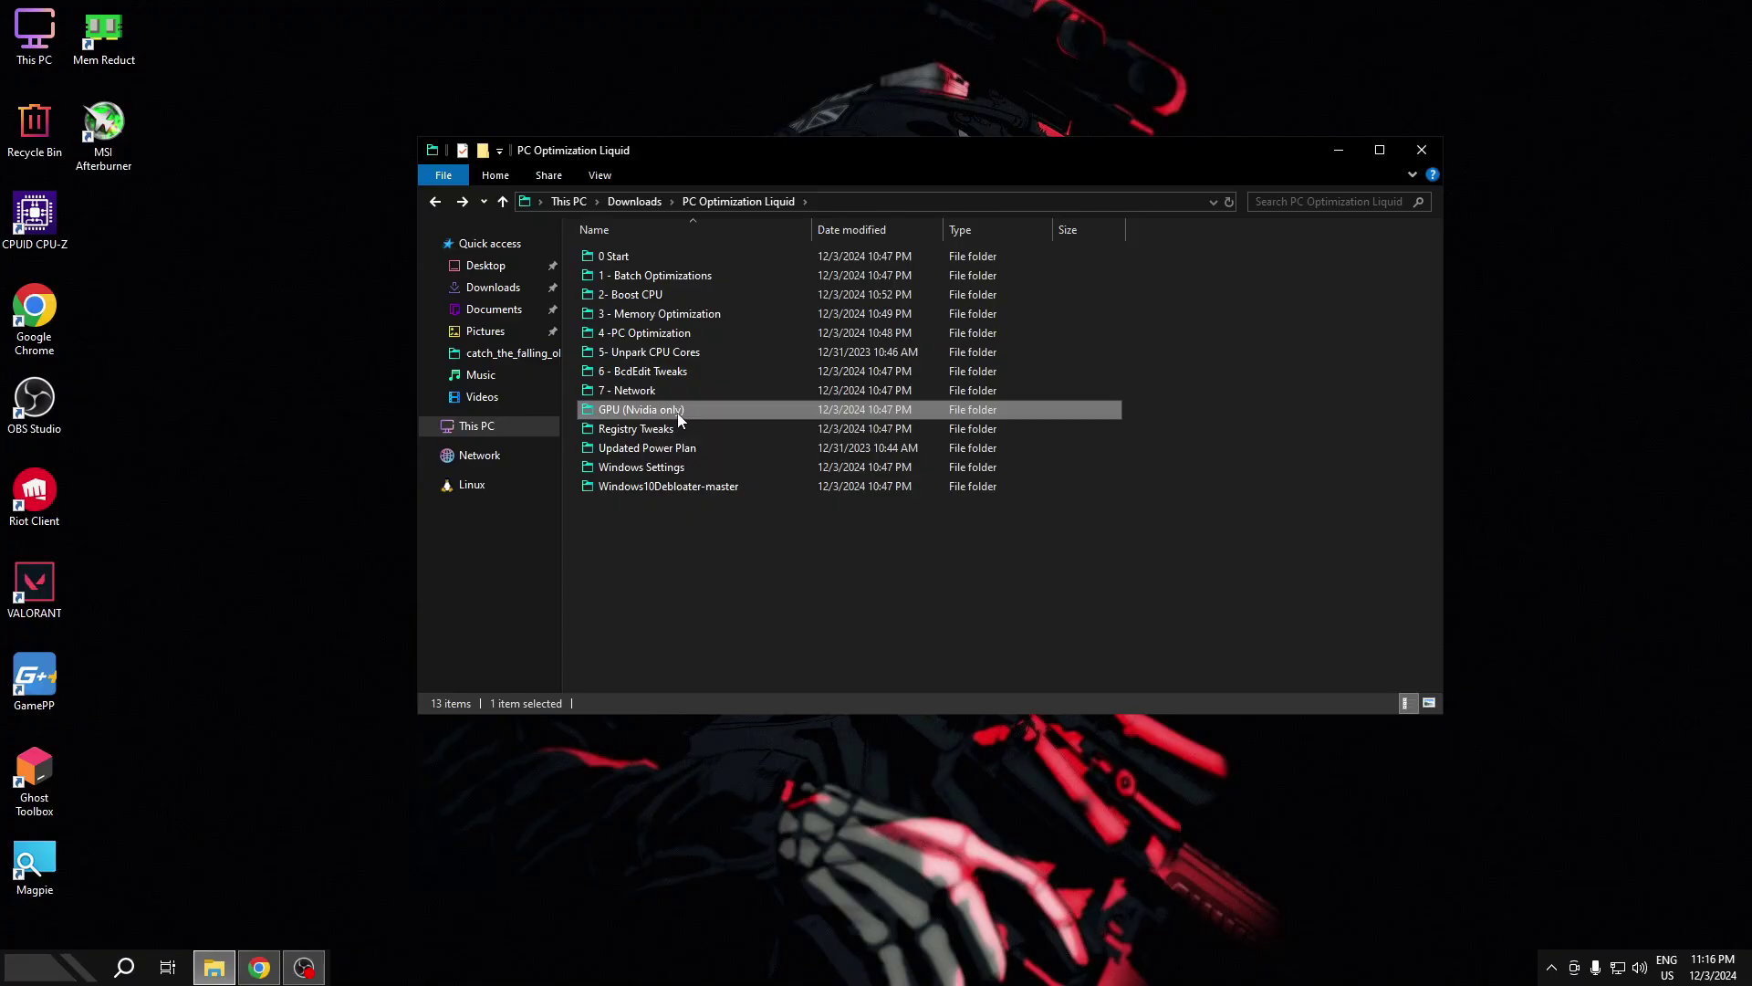
pyautogui.doubleClick(665, 412)
pyautogui.doubleClick(655, 255)
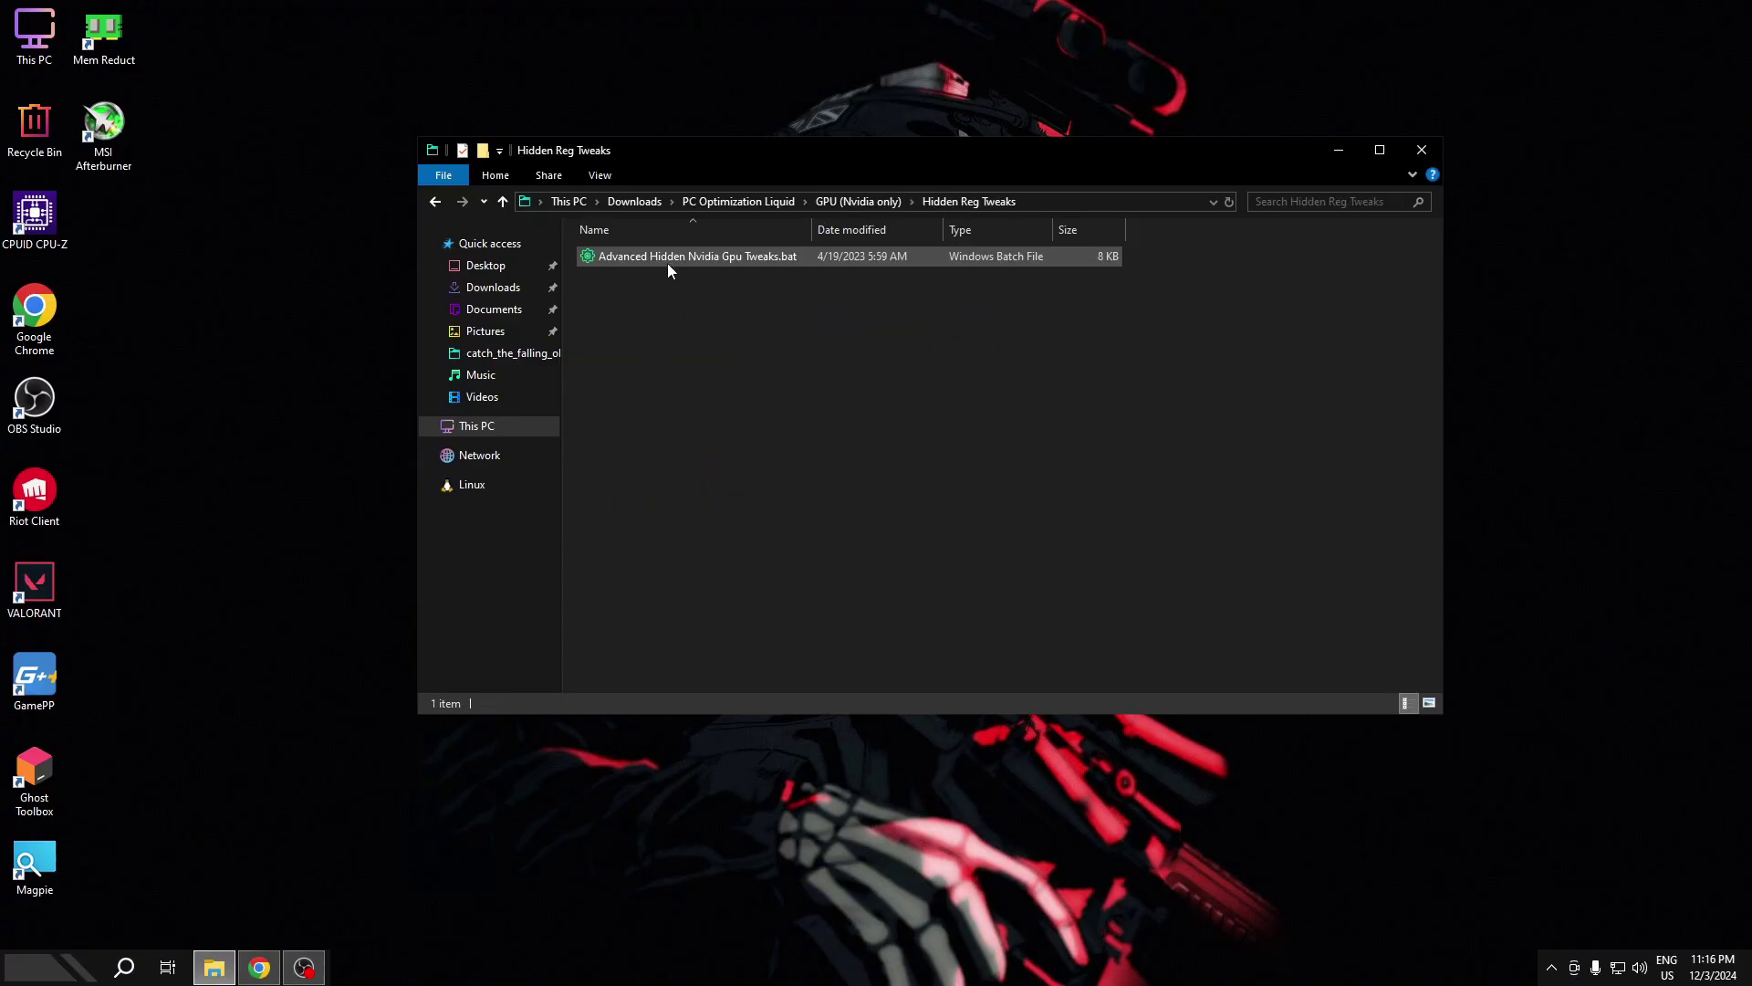
pyautogui.click(635, 259)
pyautogui.rightClick(637, 260)
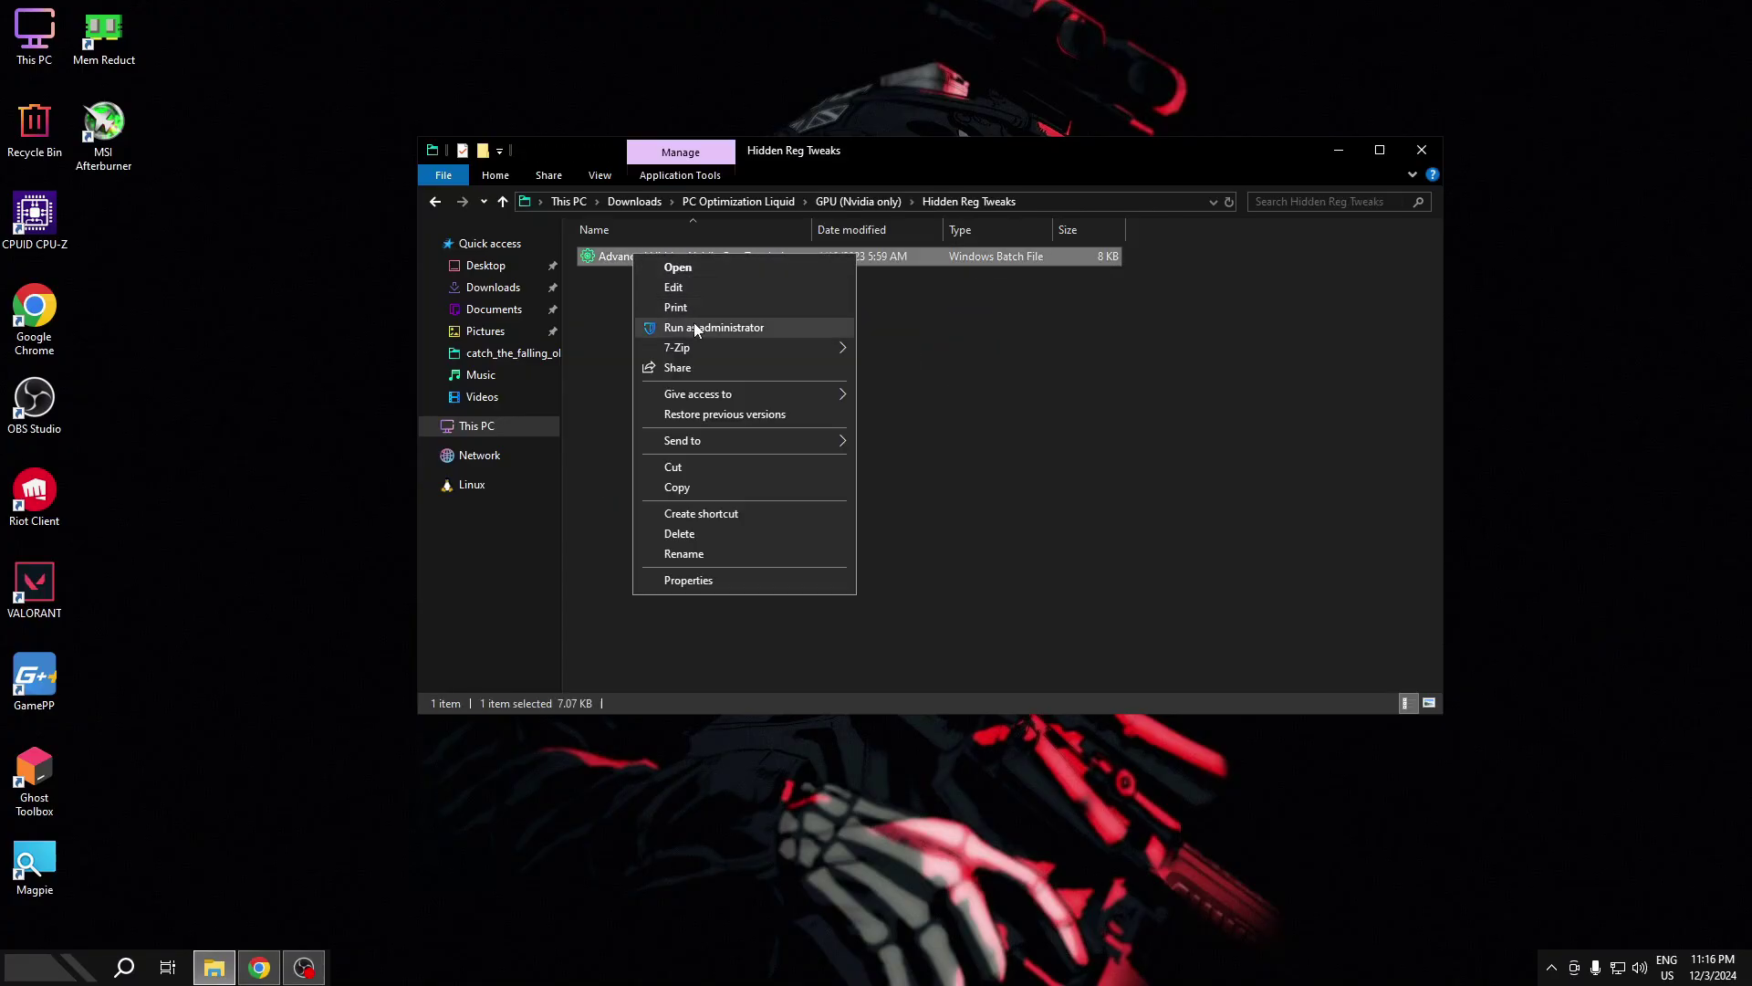
pyautogui.click(696, 323)
pyautogui.press('space')
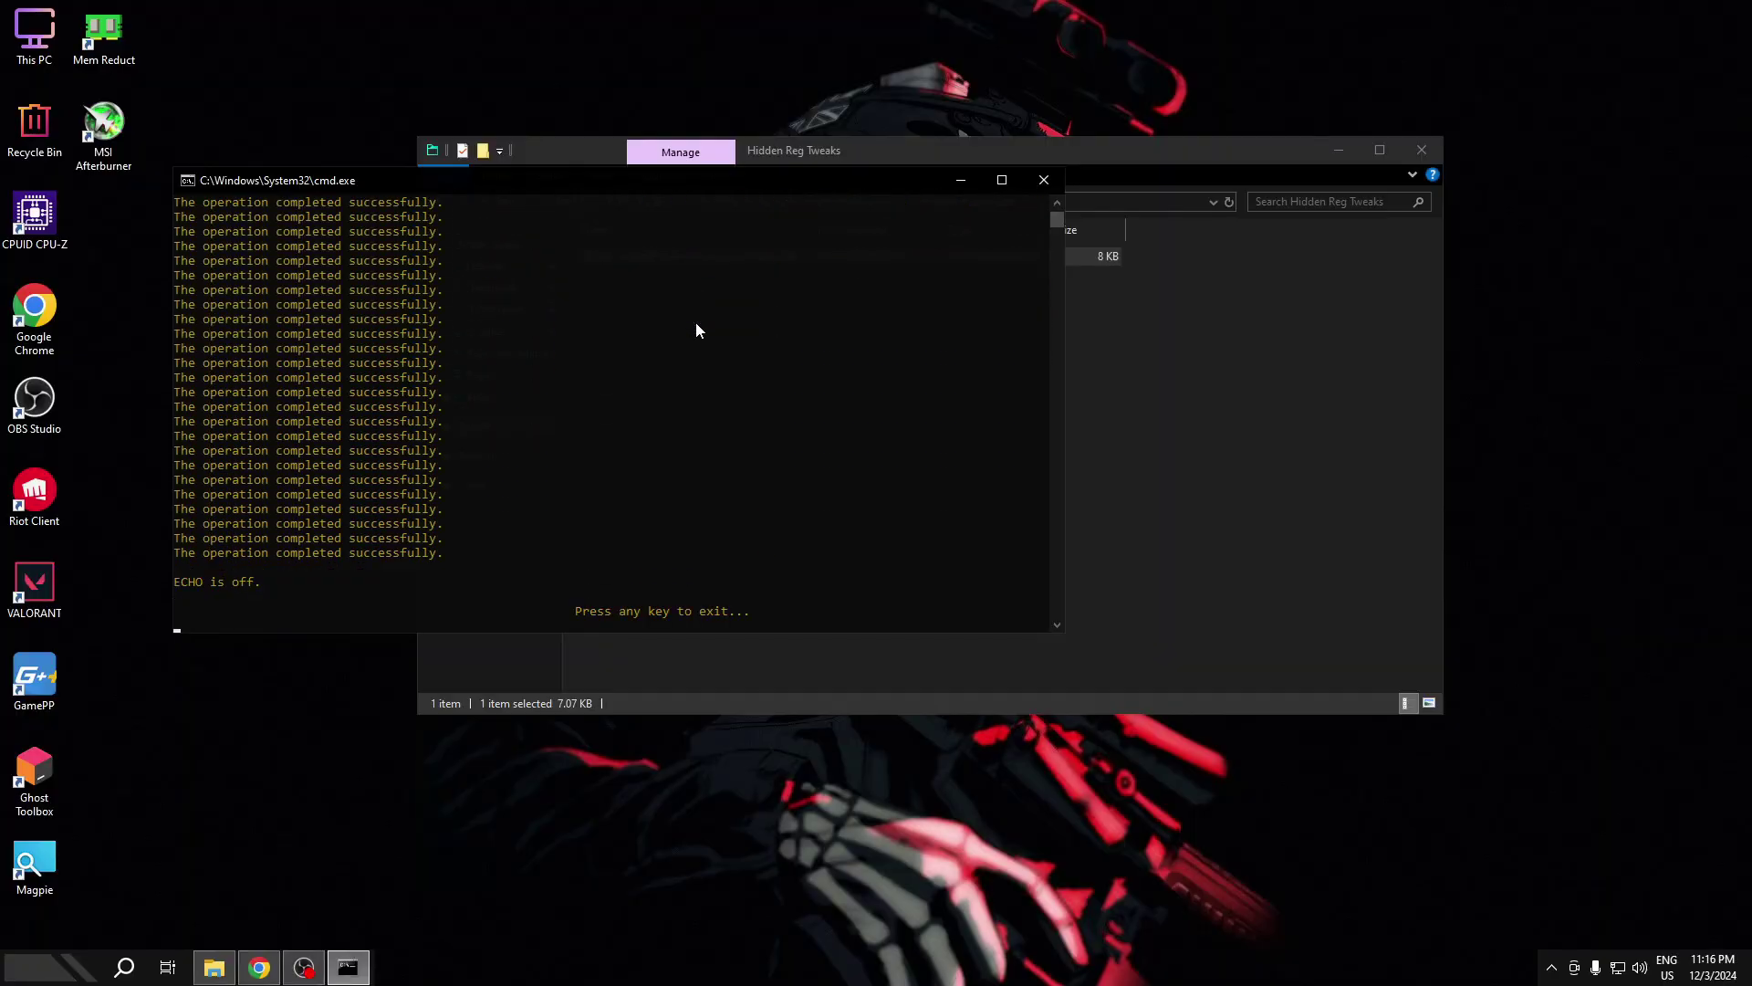
pyautogui.press('space')
# - Launch NvidiaProfileInspector.exe from the Nvidia Profile Inspector folder
pyautogui.hotkey('alt', 'Up')
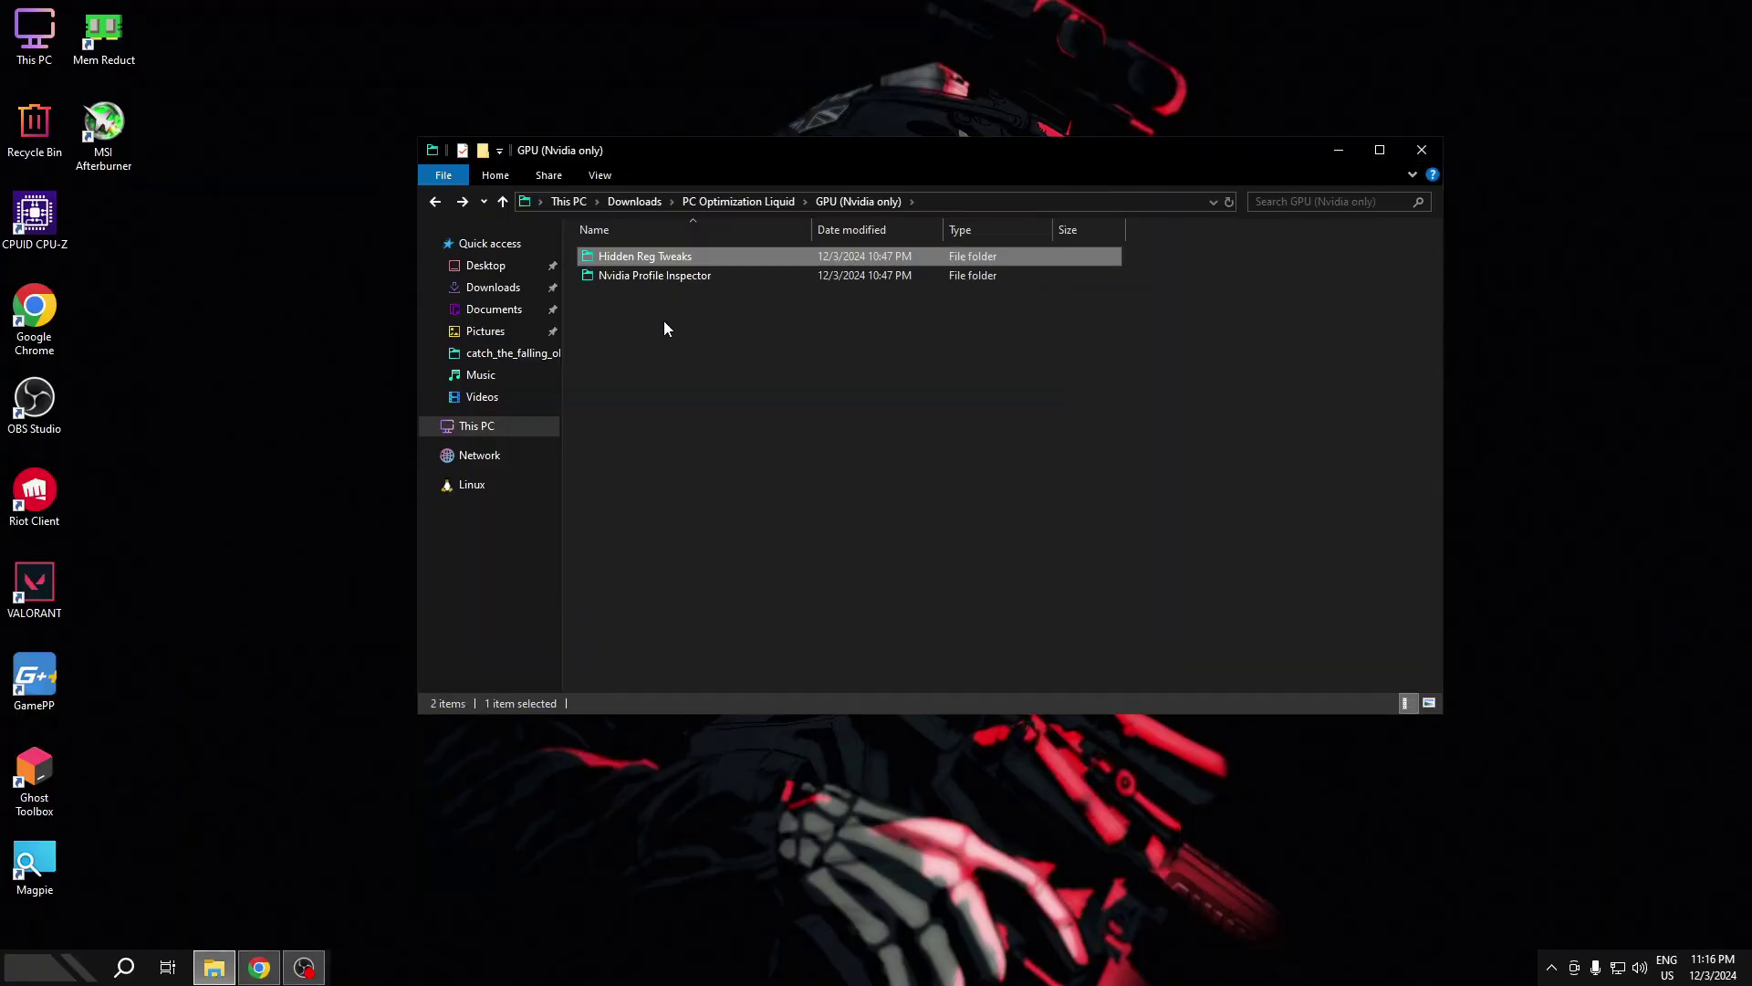
pyautogui.doubleClick(649, 277)
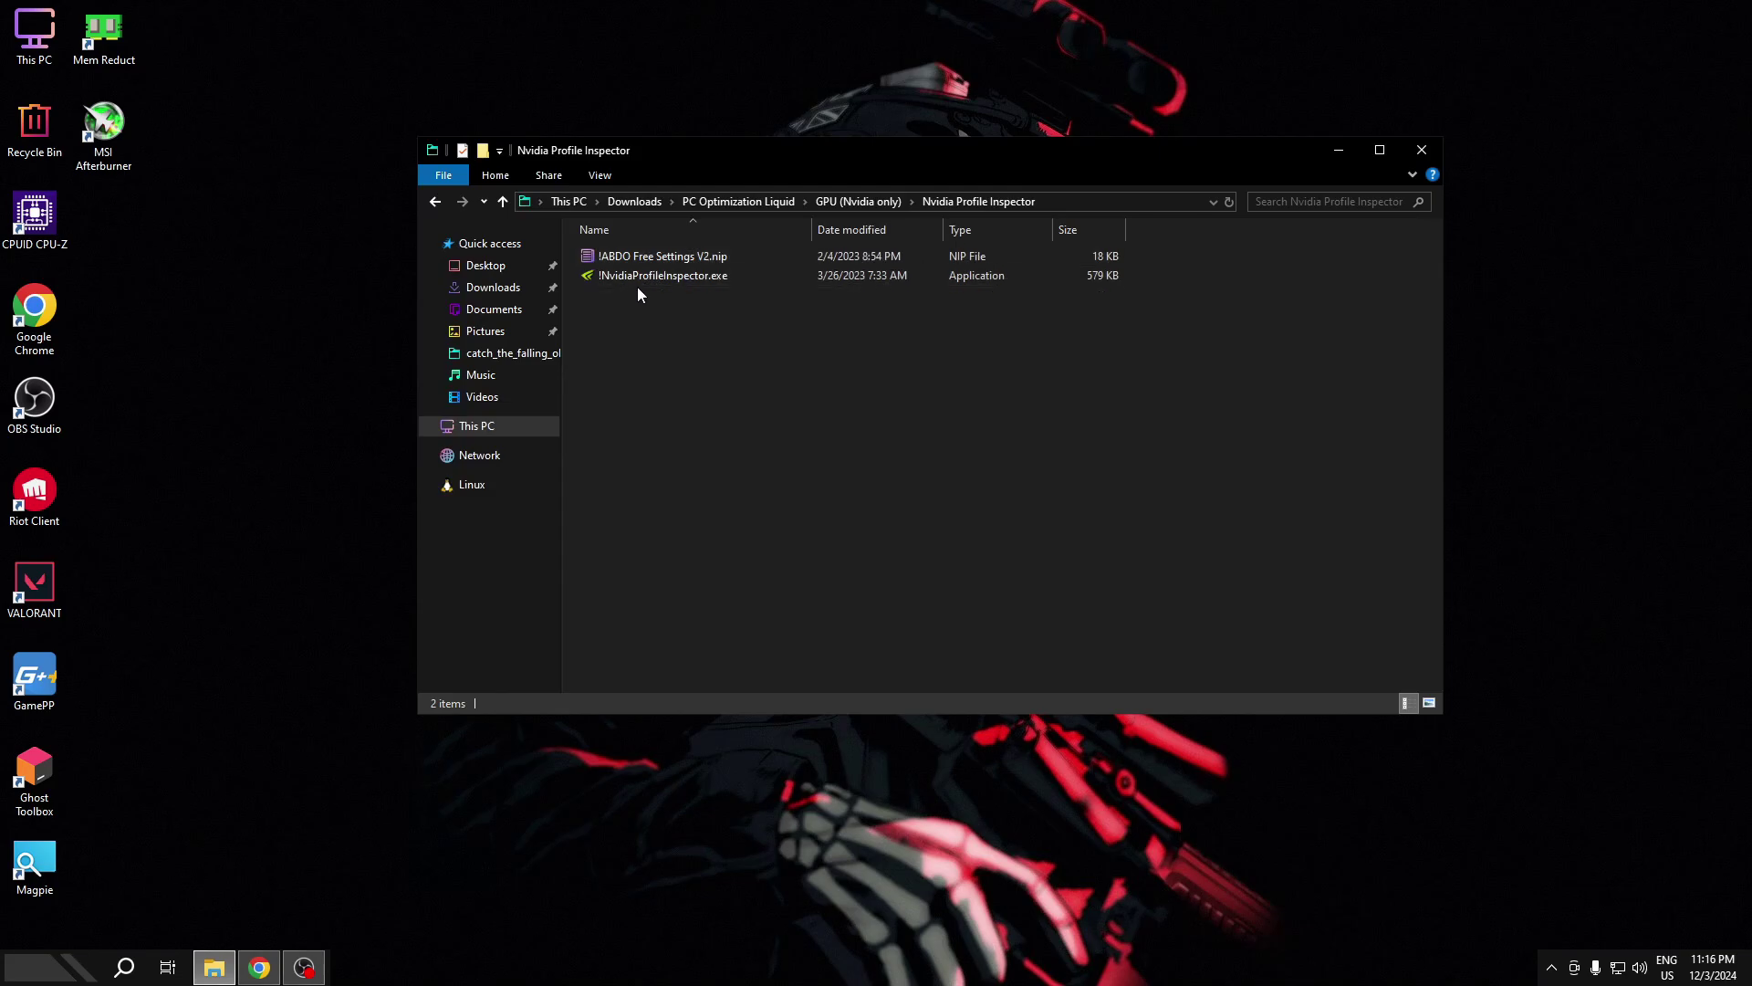
pyautogui.doubleClick(663, 278)
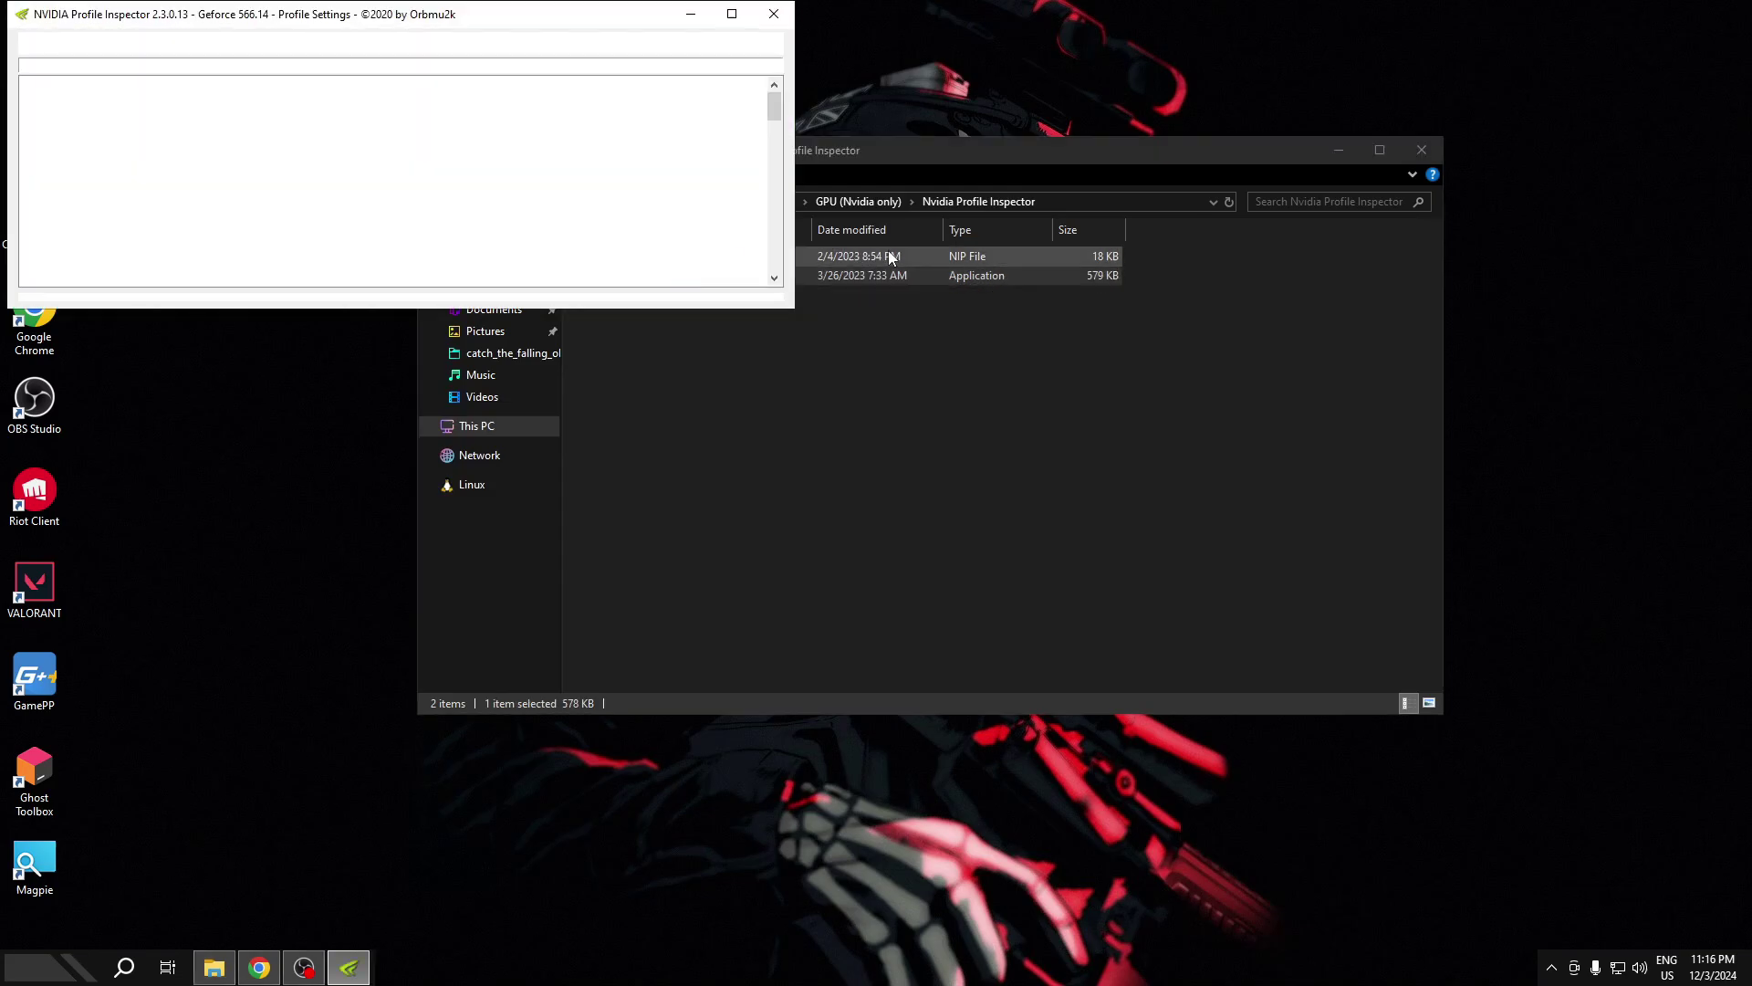
# - Place the windows side by side and drag !ABDO Free Settings V2.nip into the inspector to import it
pyautogui.moveTo(908, 144); pyautogui.dragTo(1236, 200)
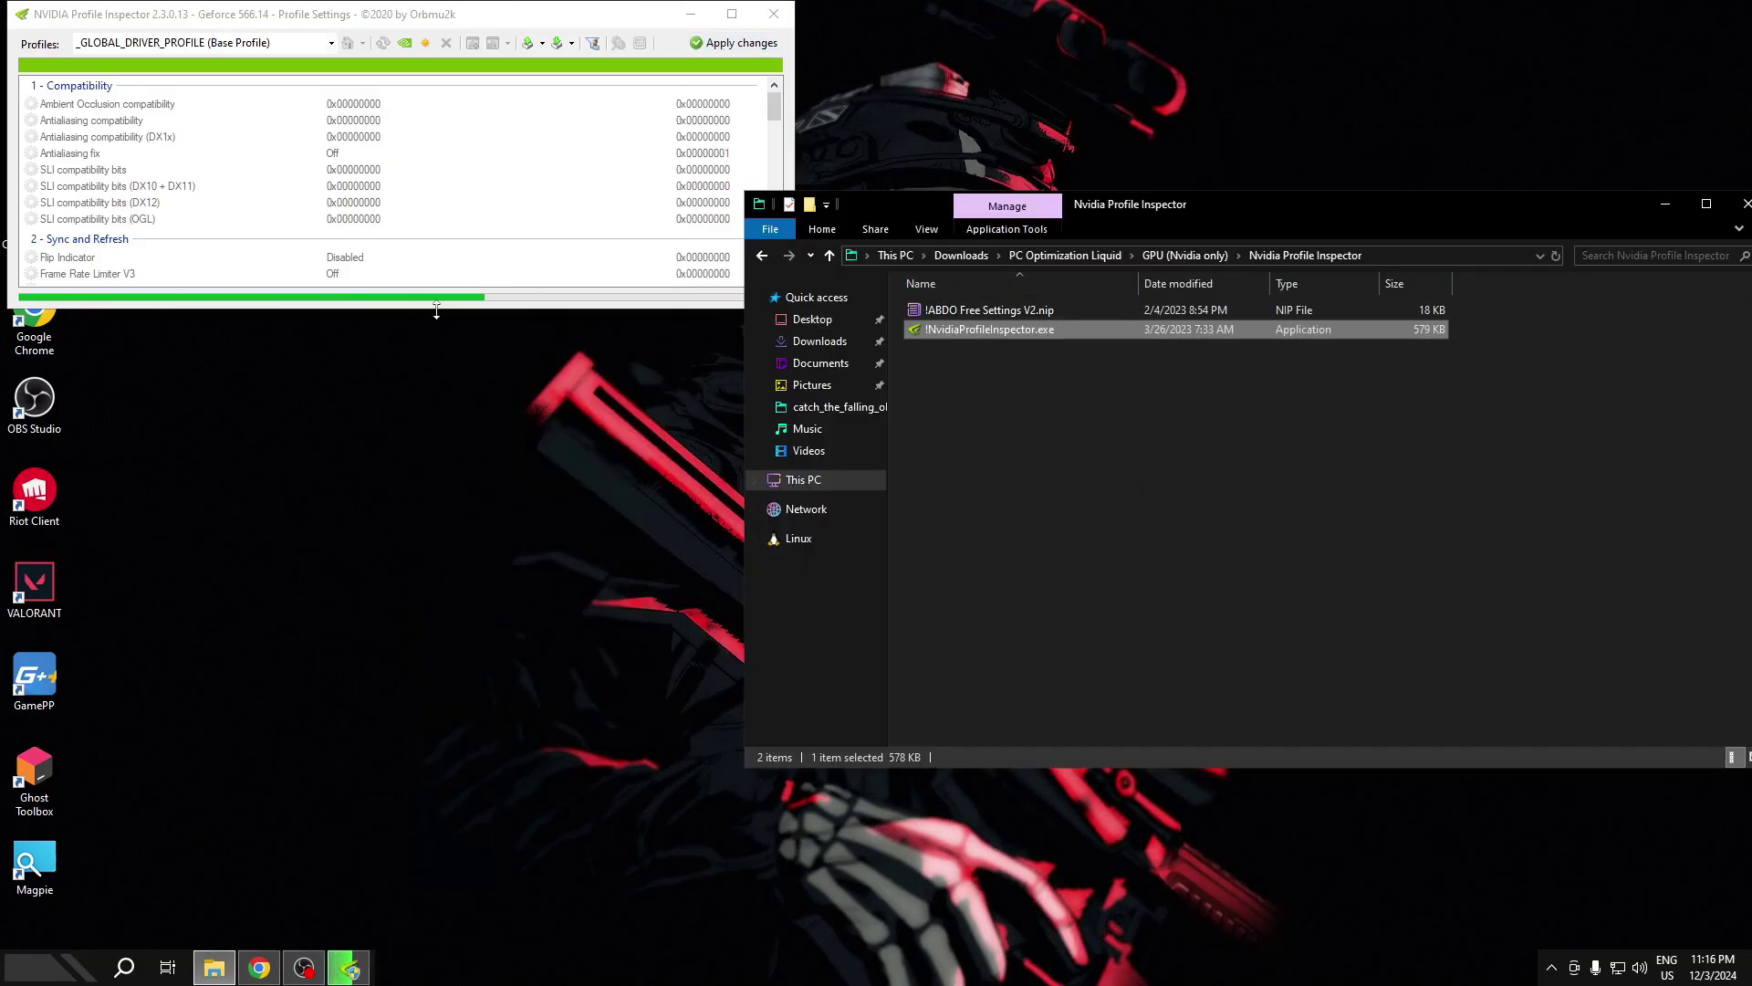
pyautogui.moveTo(442, 308); pyautogui.dragTo(443, 633)
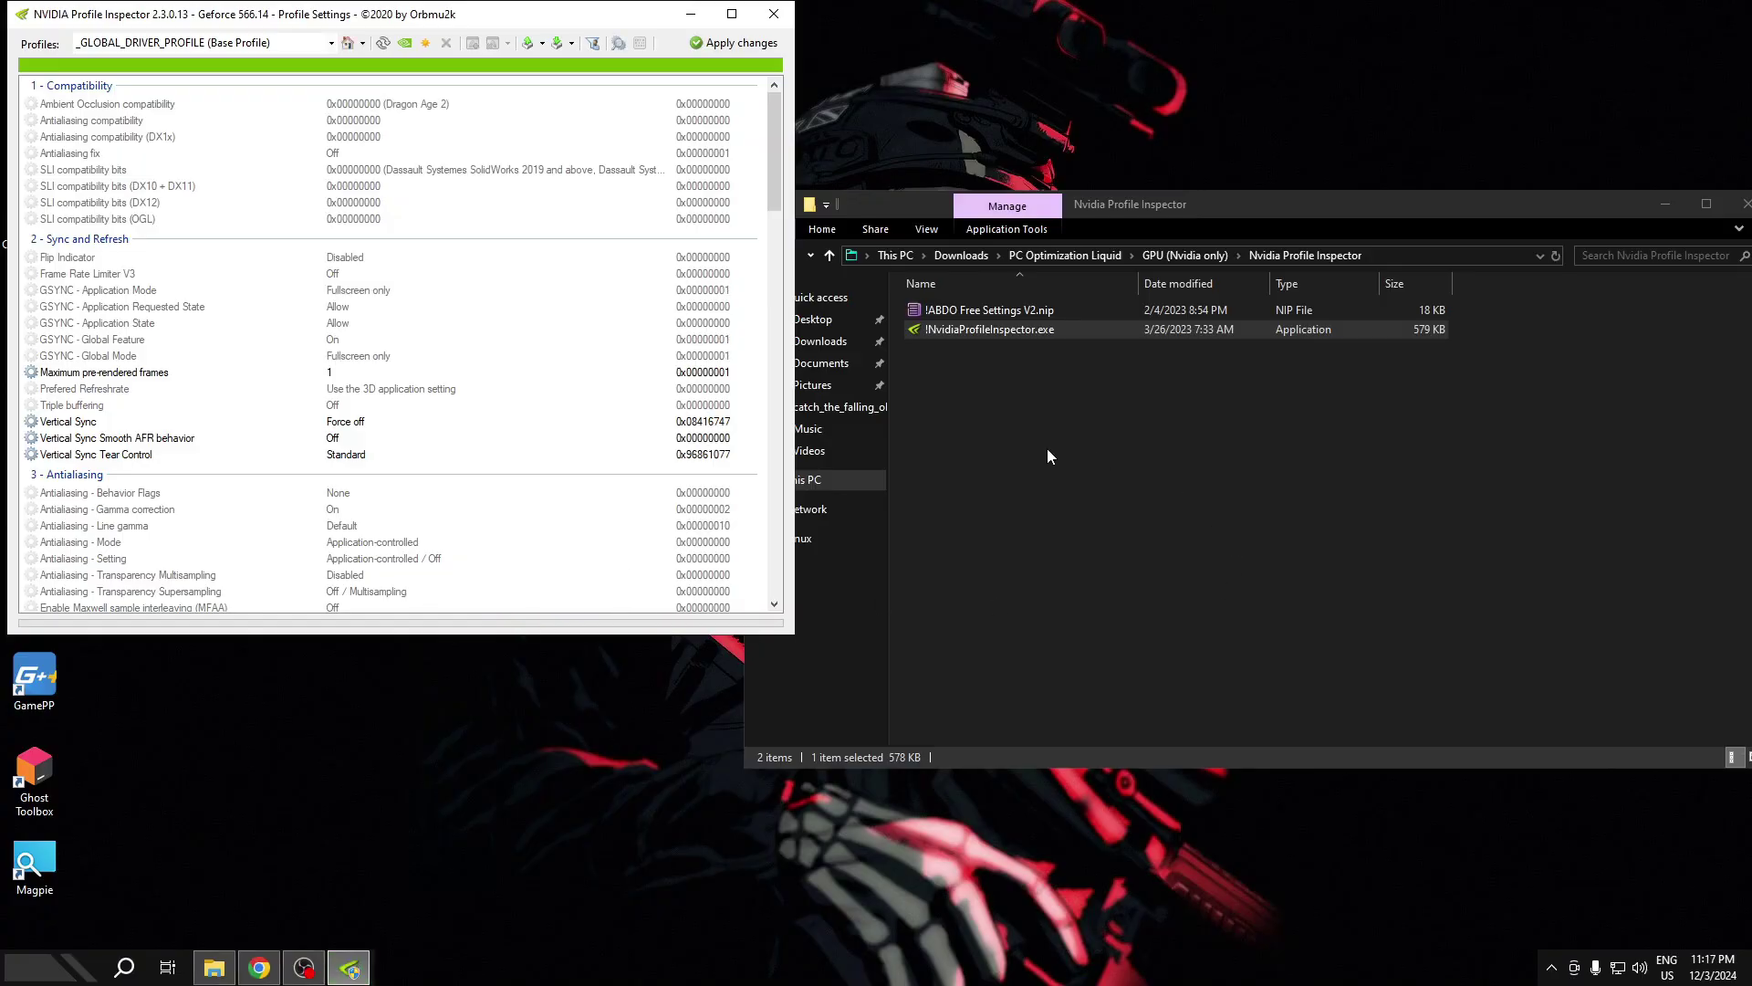
pyautogui.click(1006, 325)
pyautogui.click(975, 310)
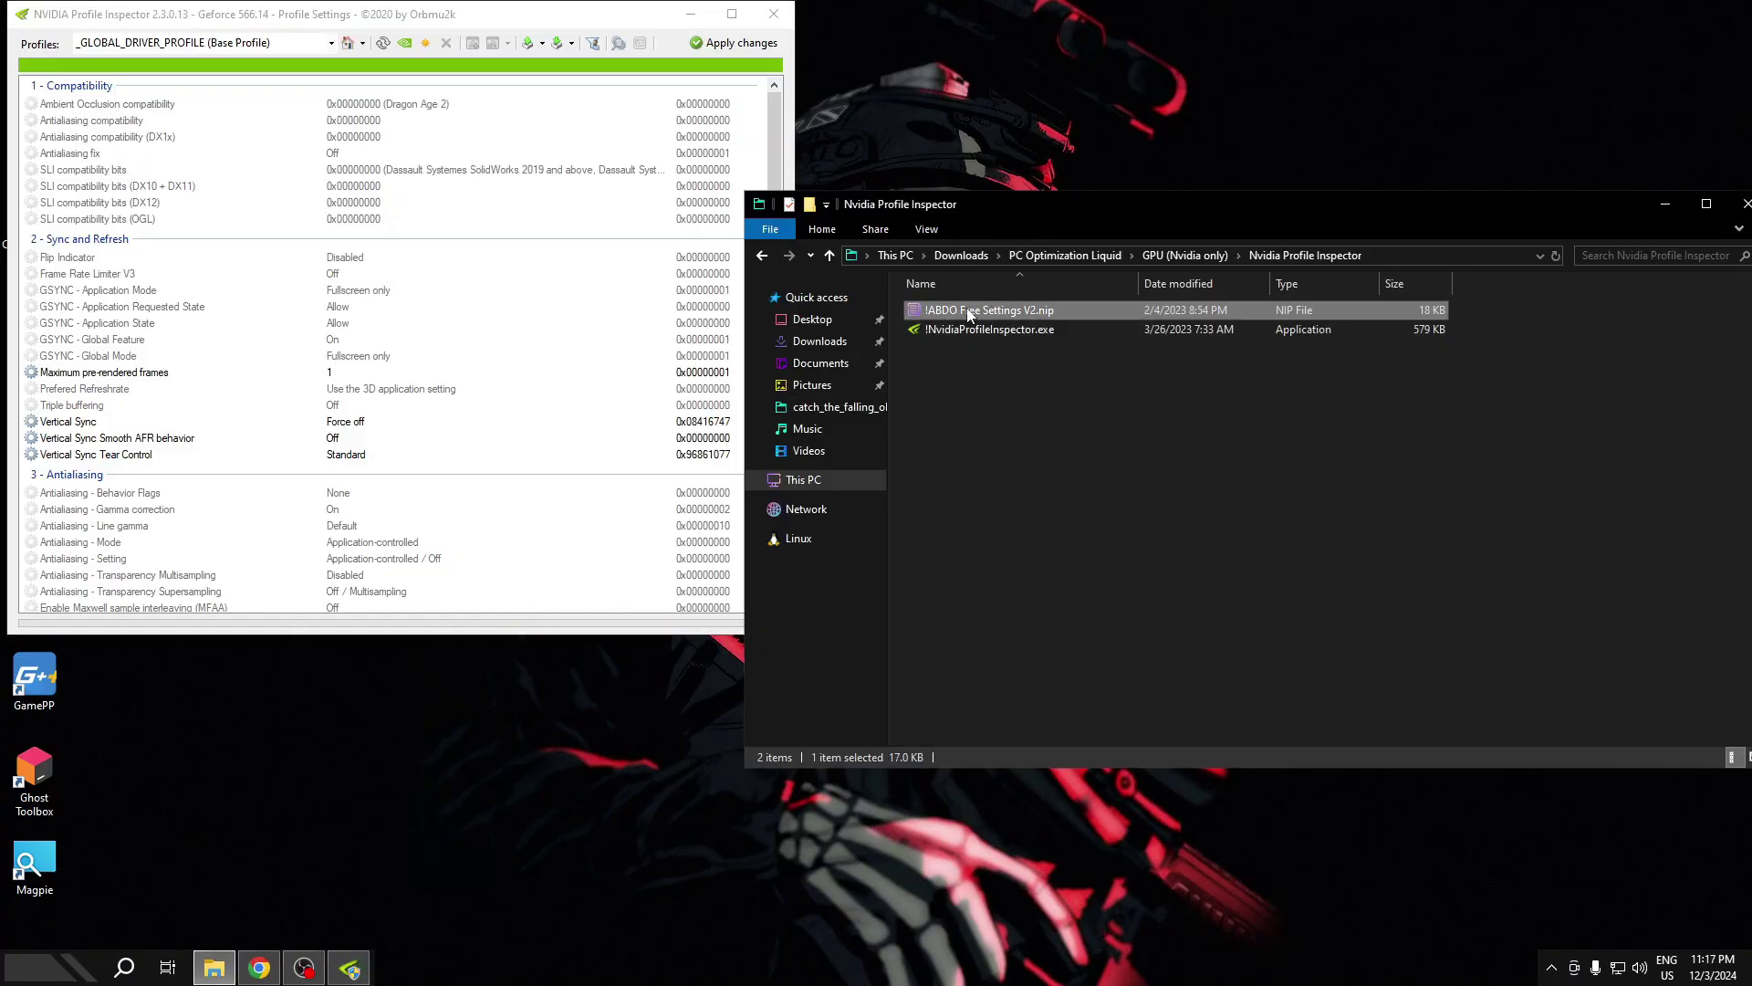
pyautogui.moveTo(969, 314); pyautogui.dragTo(532, 388)
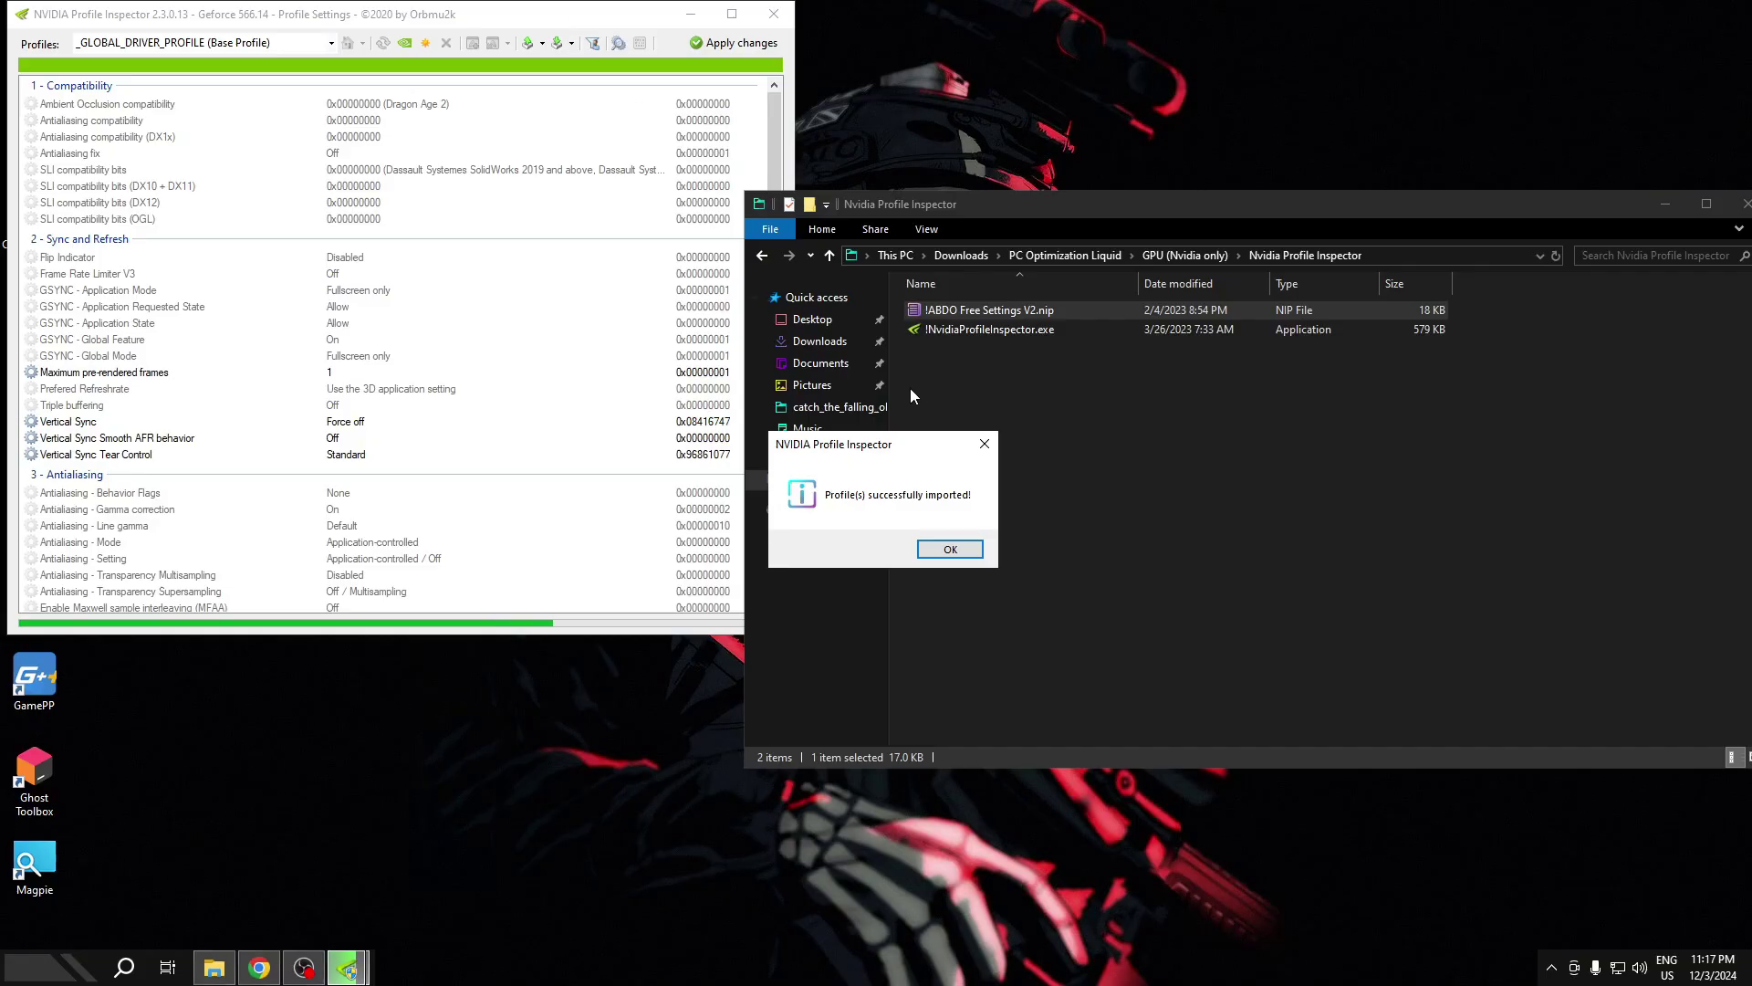
# - Apply the imported ABDO driver settings and close NVIDIA Profile Inspector
pyautogui.click(949, 550)
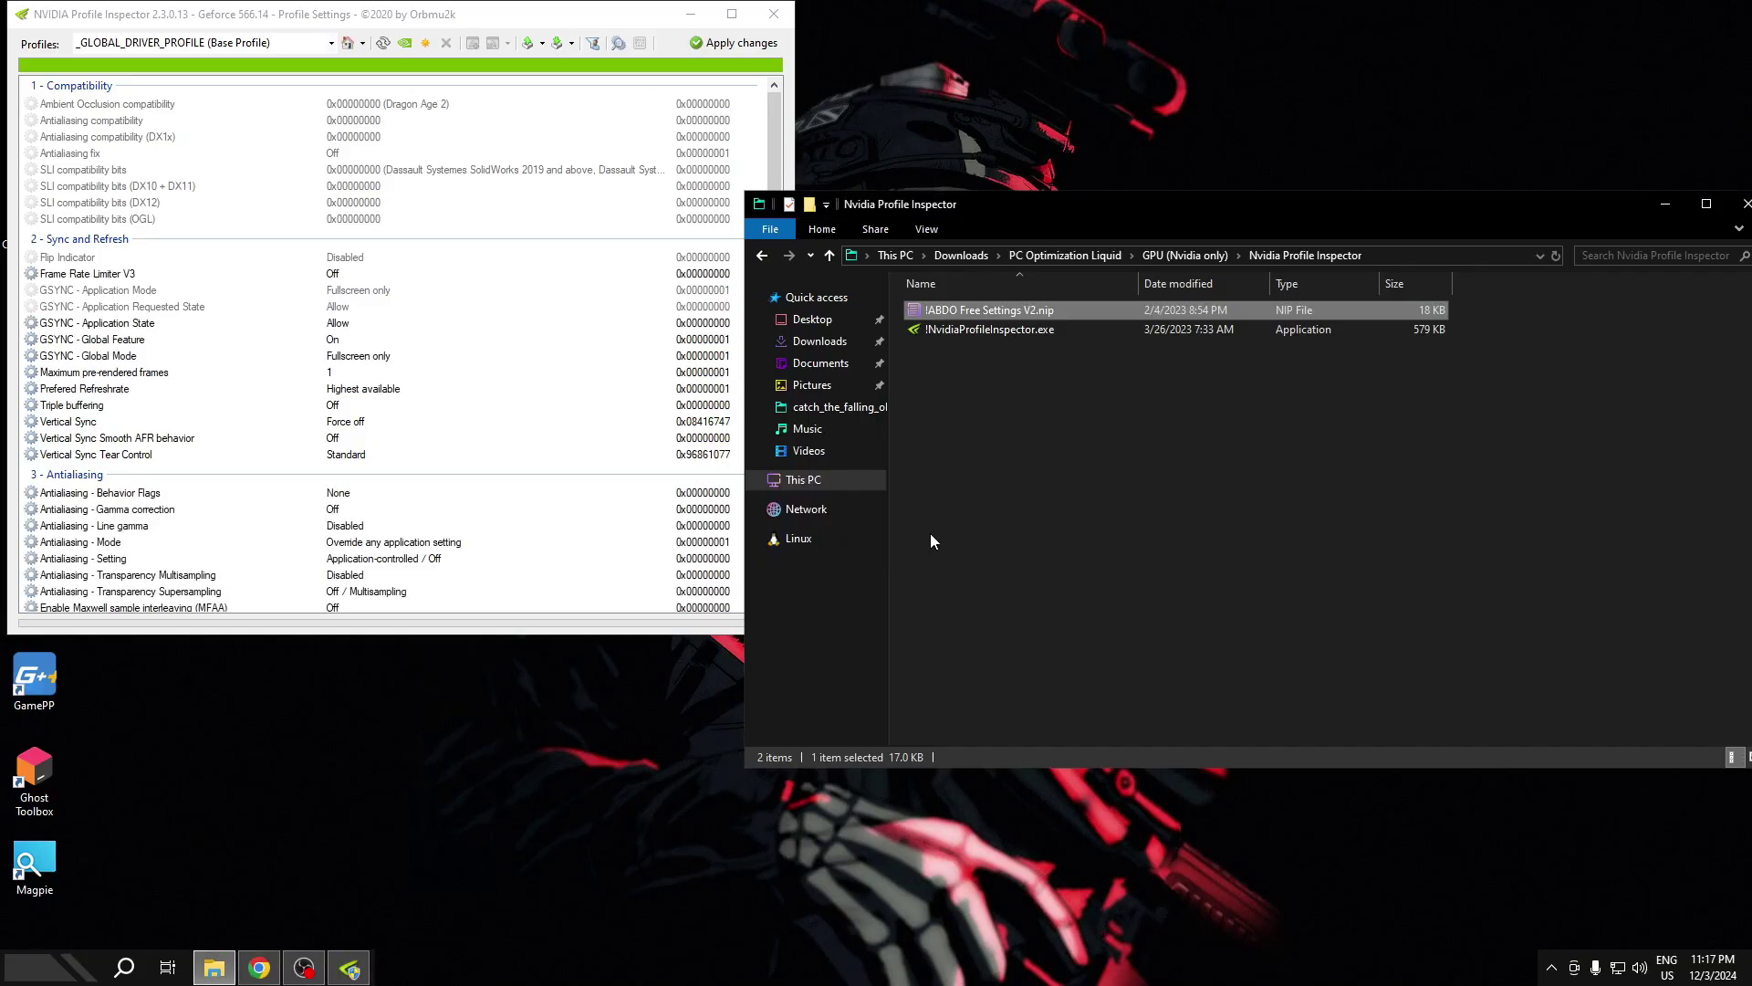
pyautogui.click(721, 44)
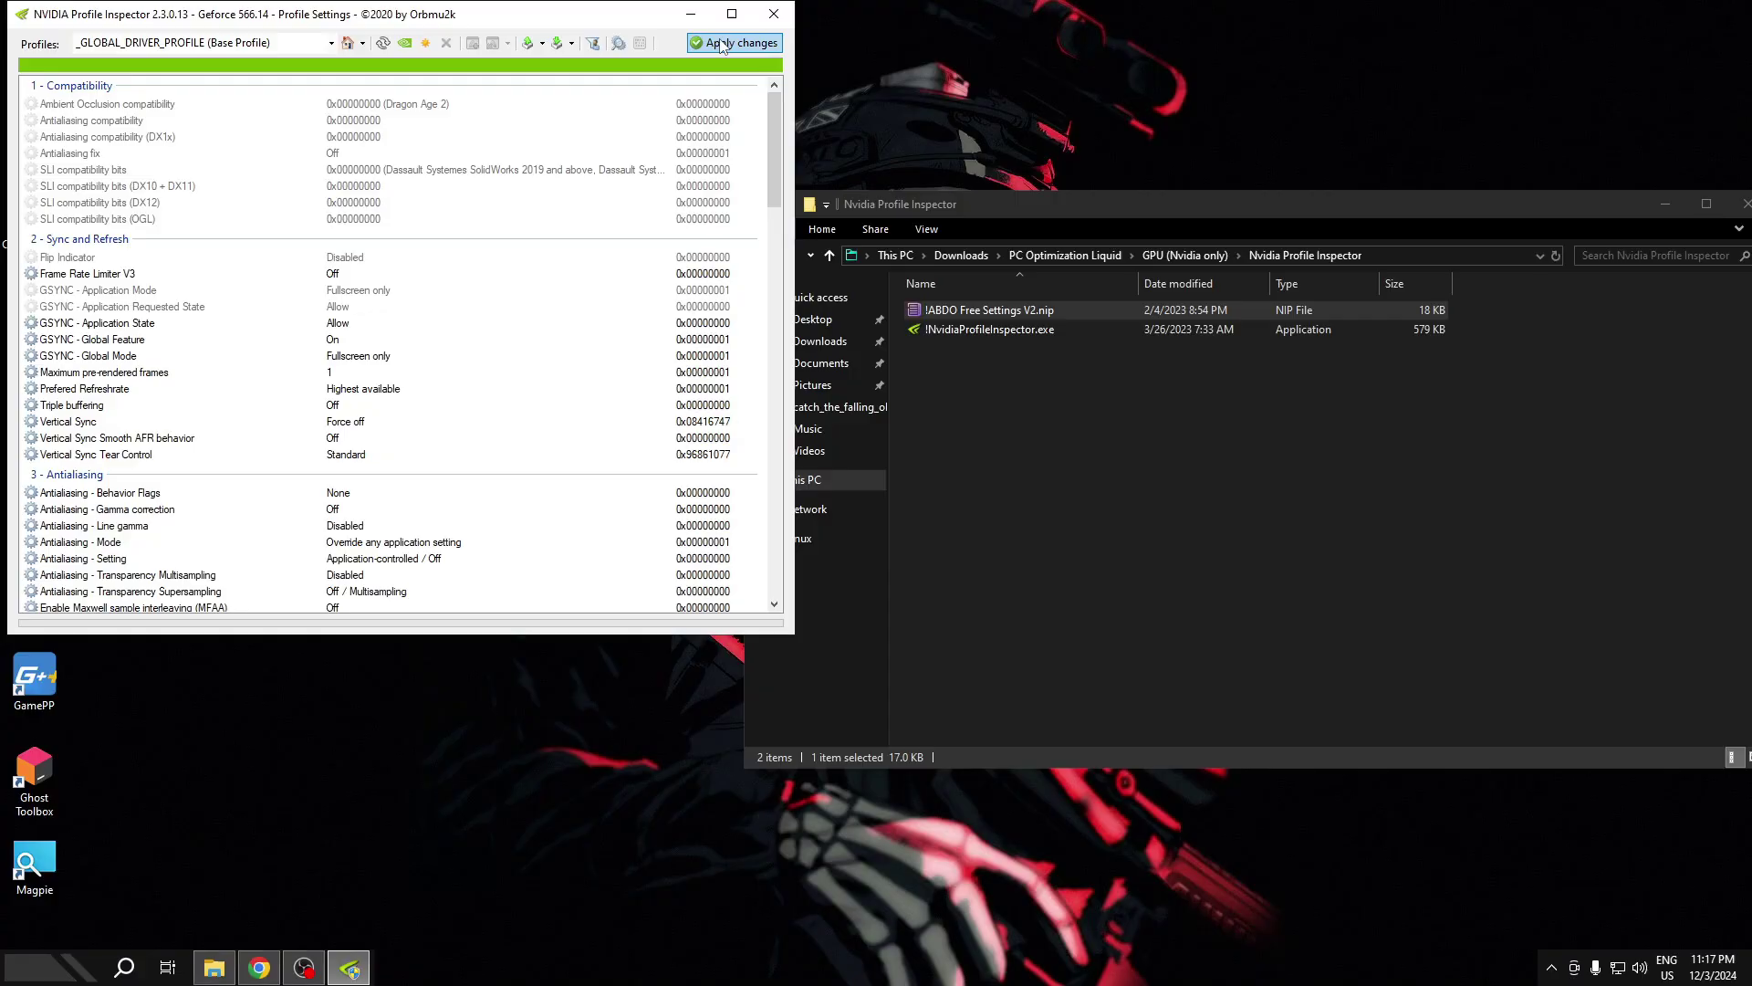
pyautogui.click(774, 14)
# - Run 85+ Registry Tweaks.bat from 1 ABDO registry tweaks as administrator, then open 2 Svc Host Split
pyautogui.click(763, 259)
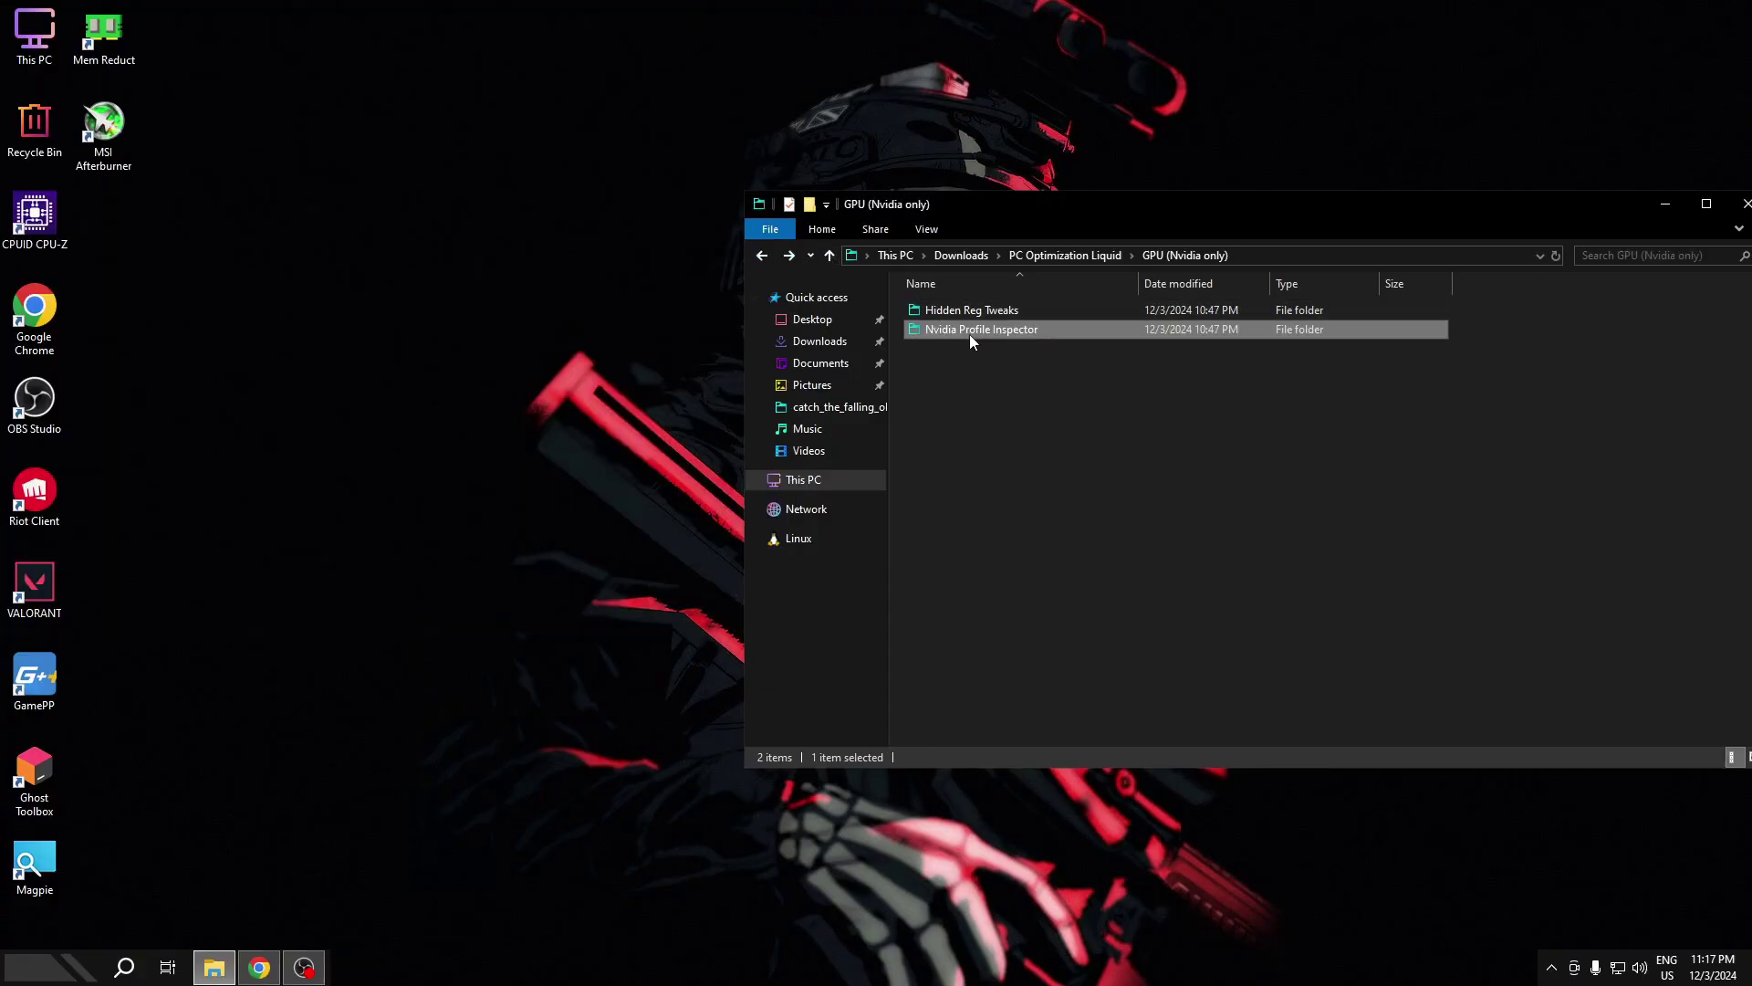
pyautogui.click(763, 258)
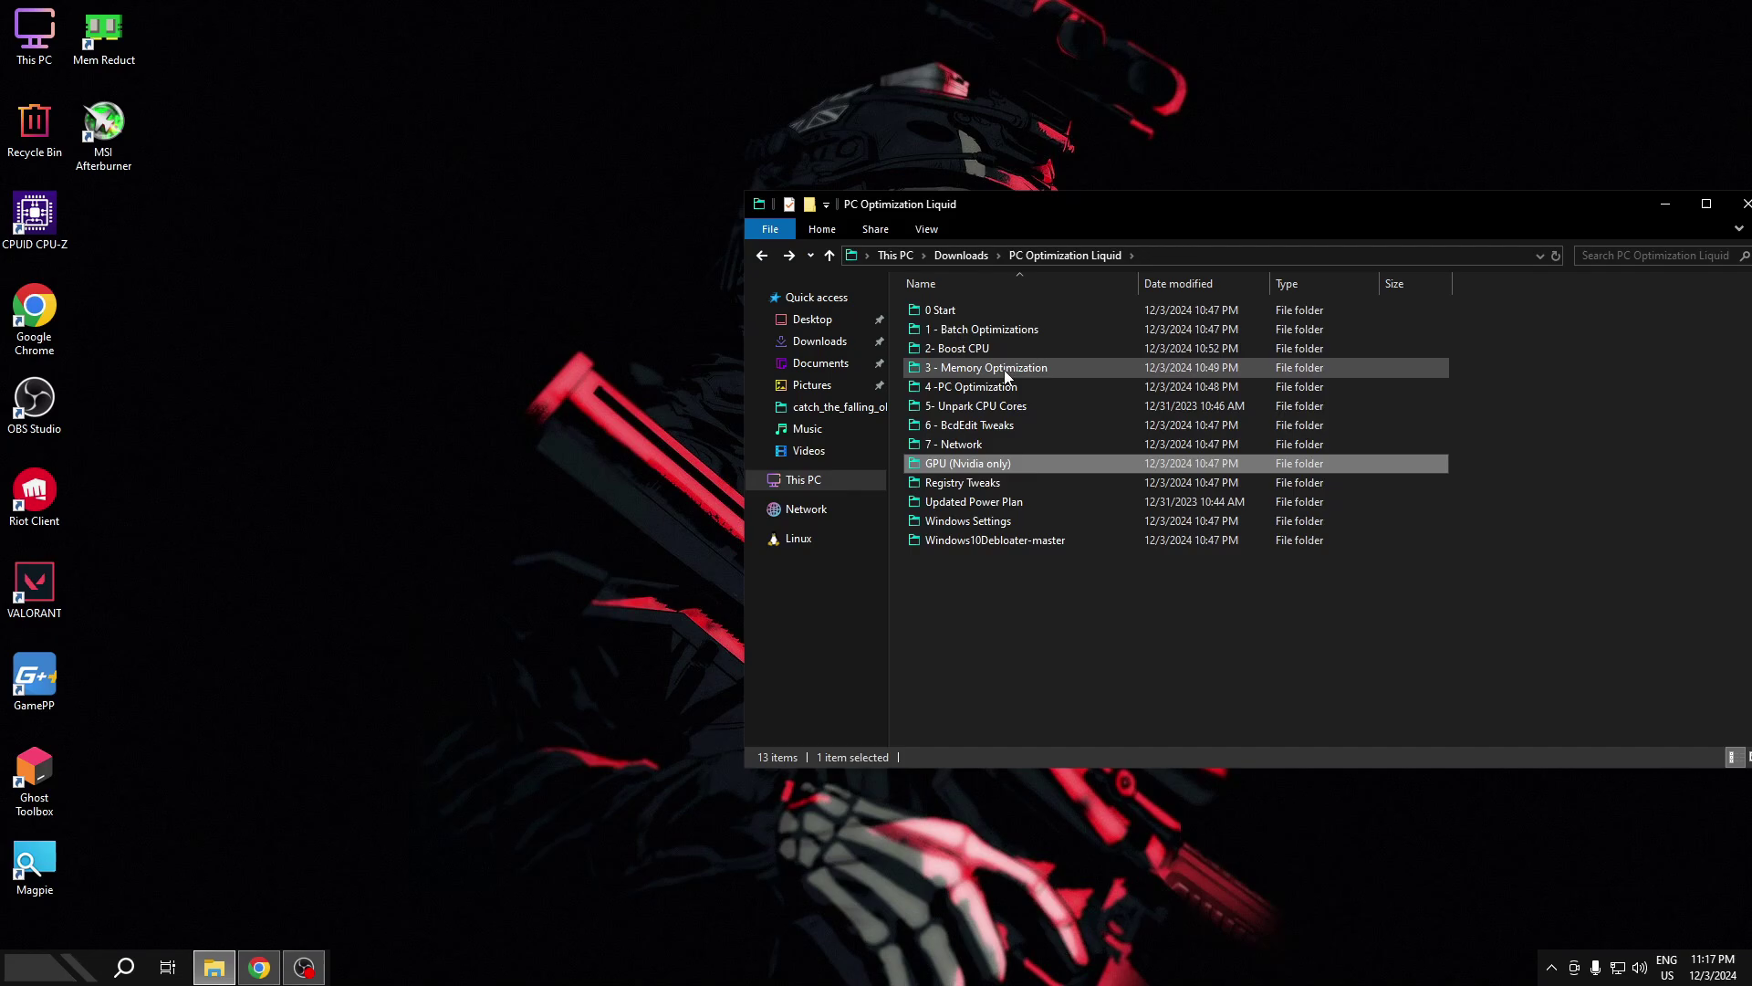
pyautogui.doubleClick(972, 478)
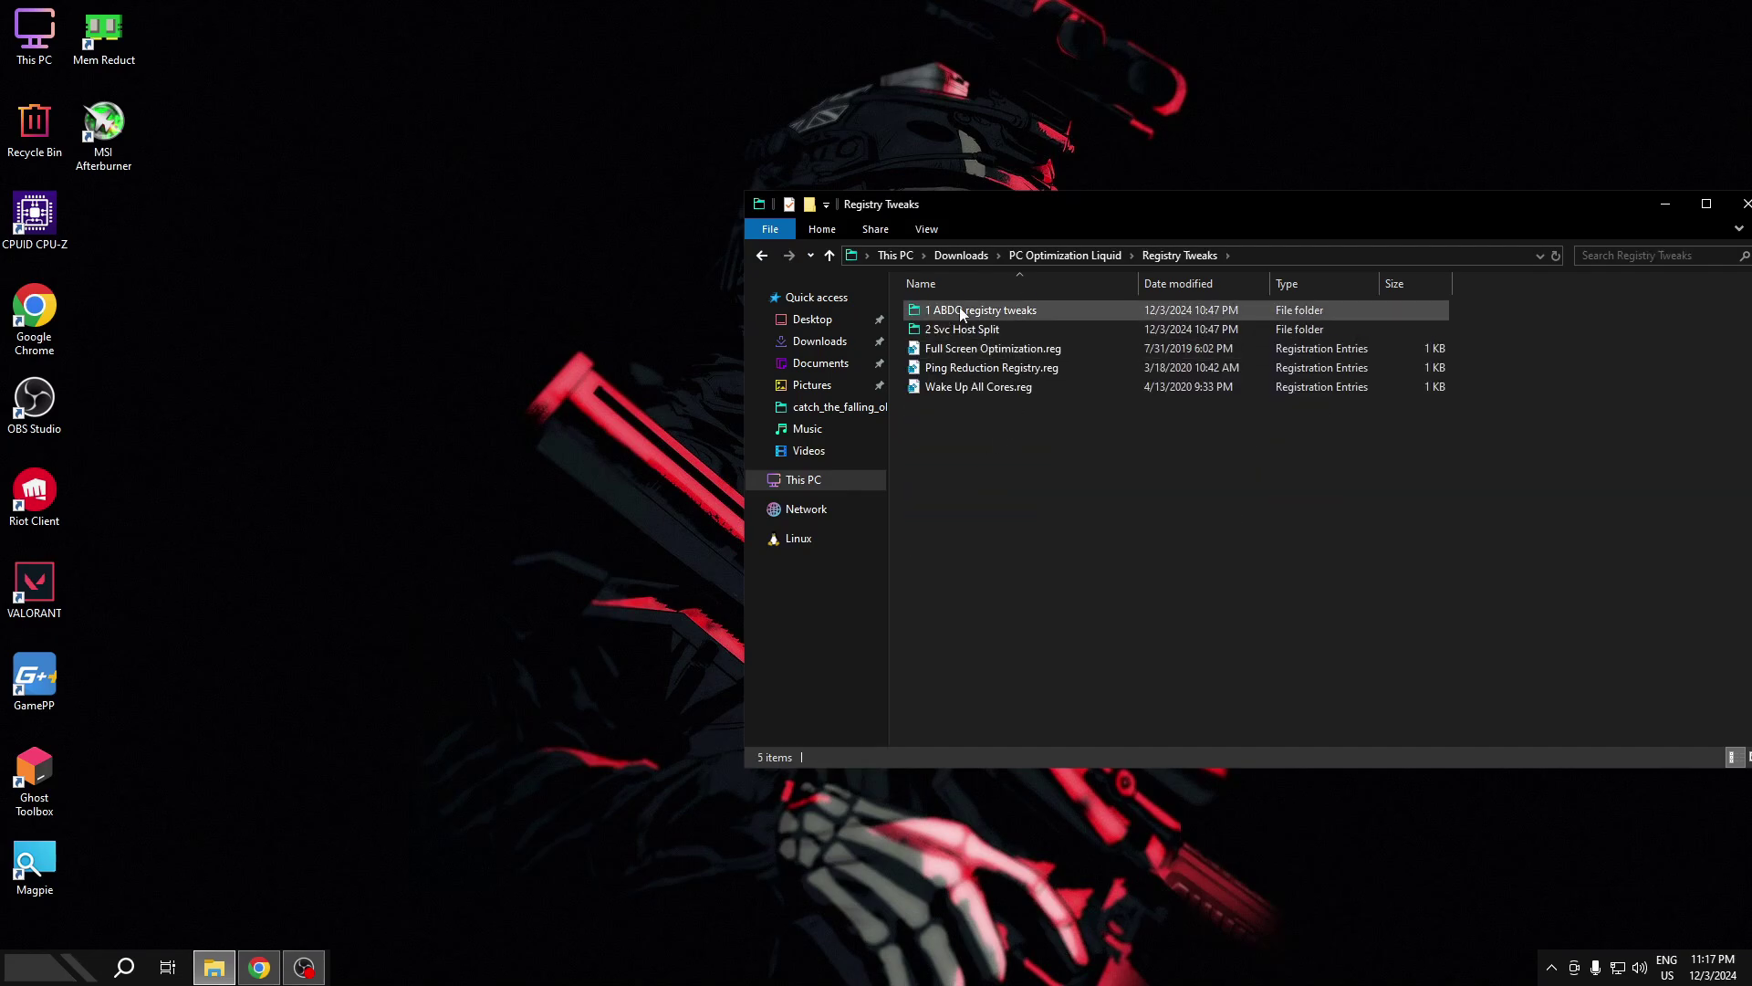
pyautogui.doubleClick(961, 311)
pyautogui.rightClick(950, 310)
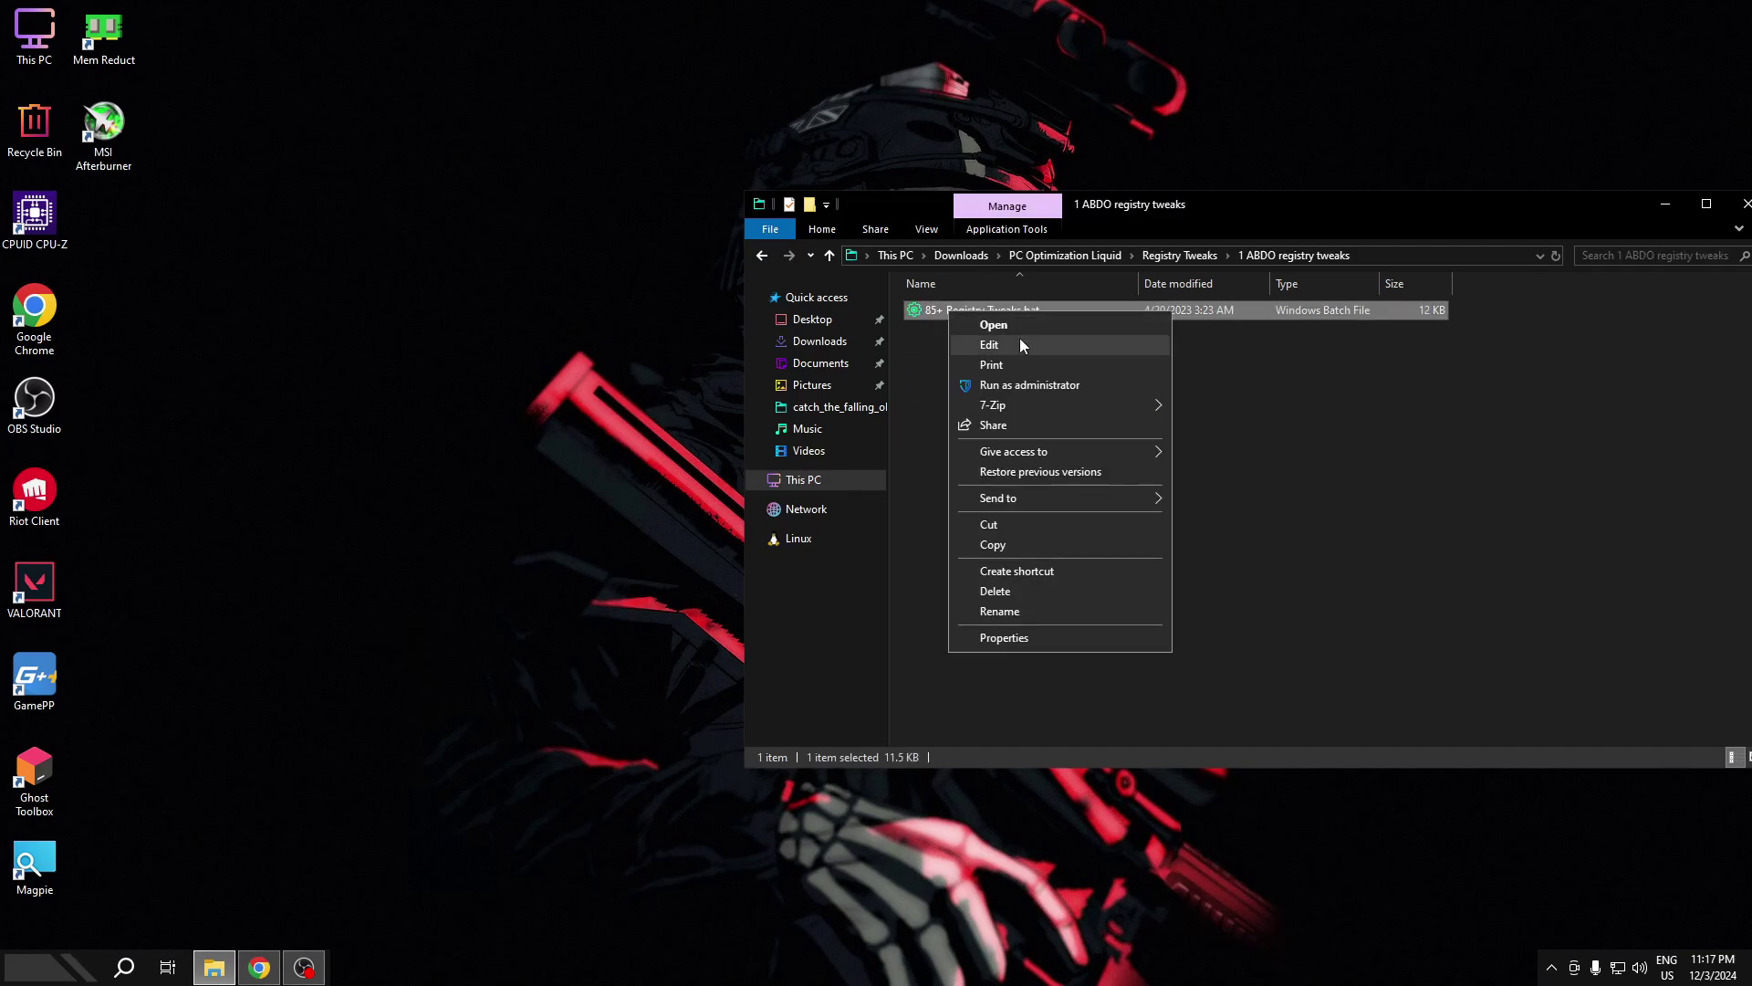
pyautogui.click(1018, 387)
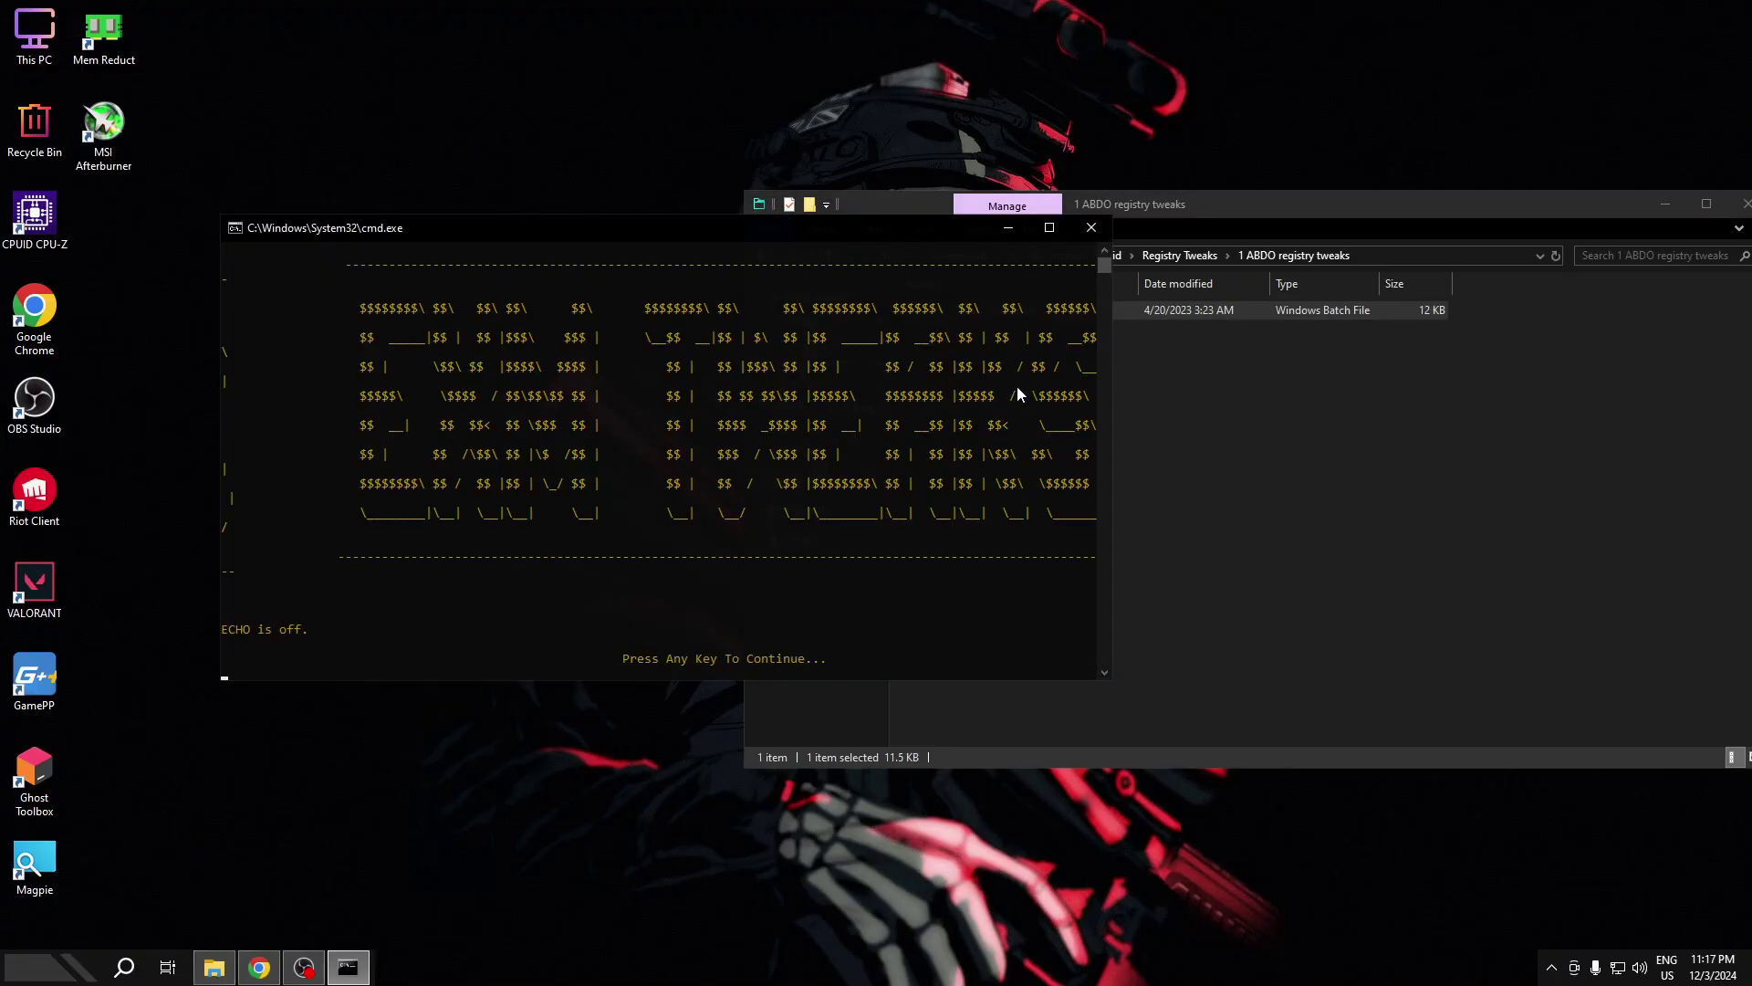
pyautogui.press('Return')
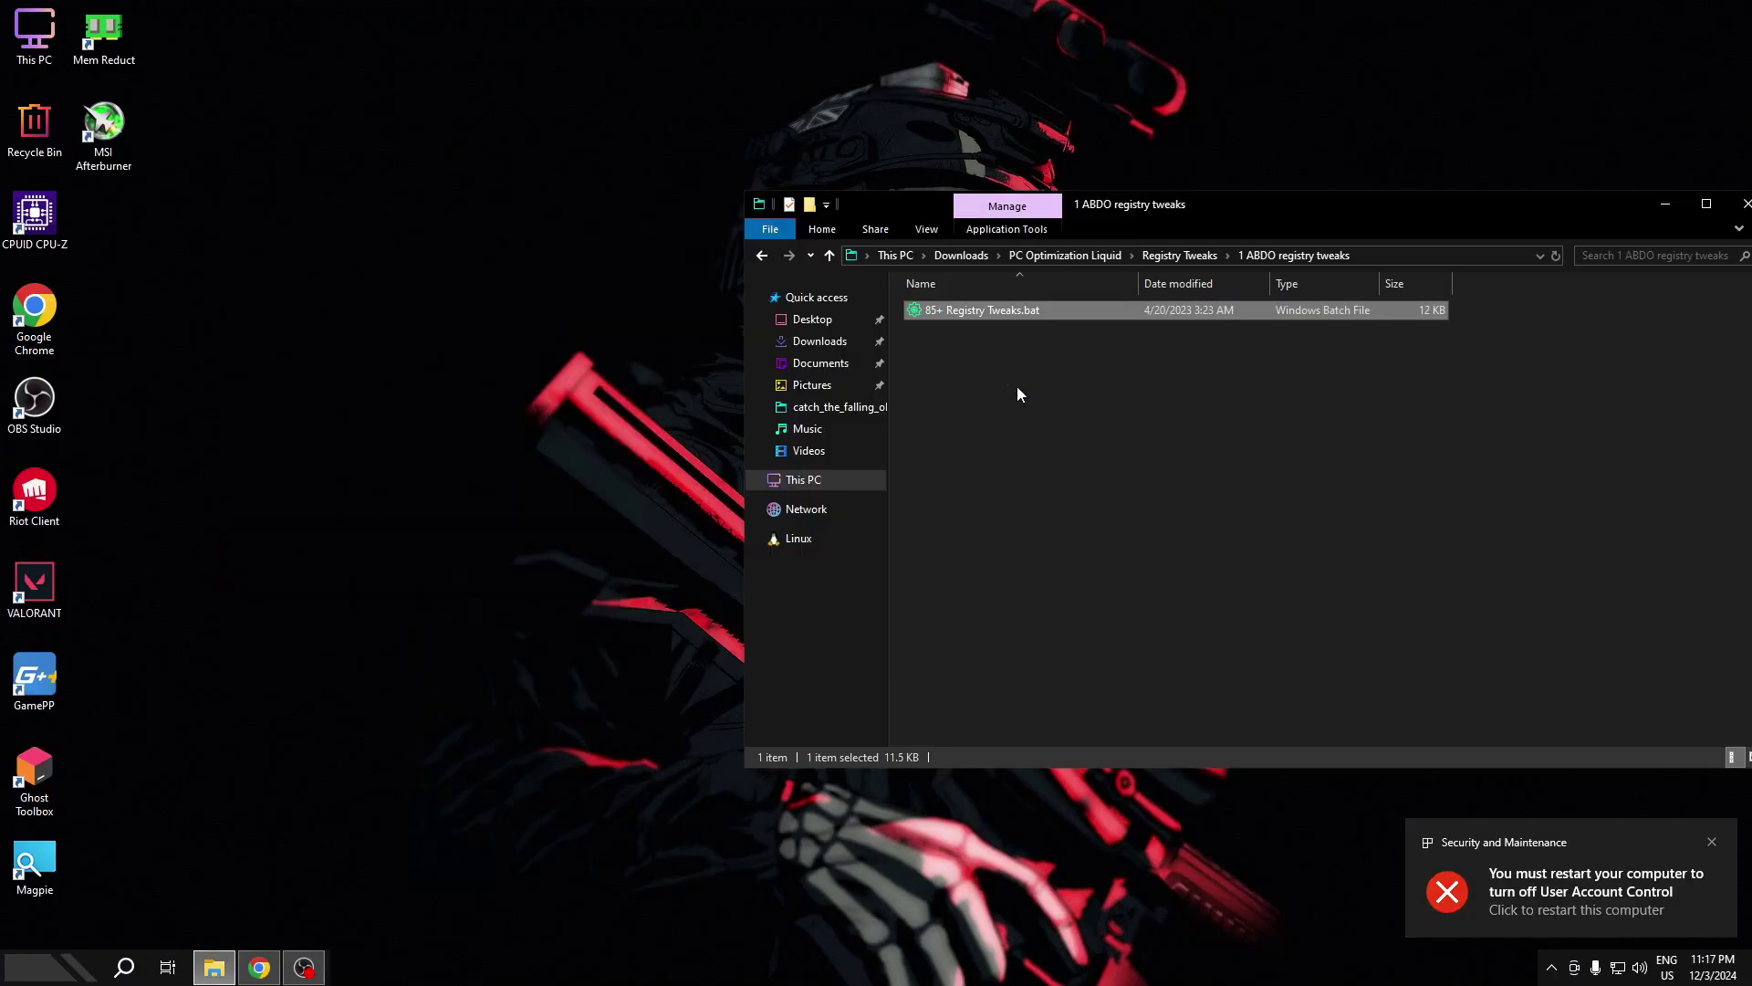
pyautogui.hotkey('alt', 'Left')
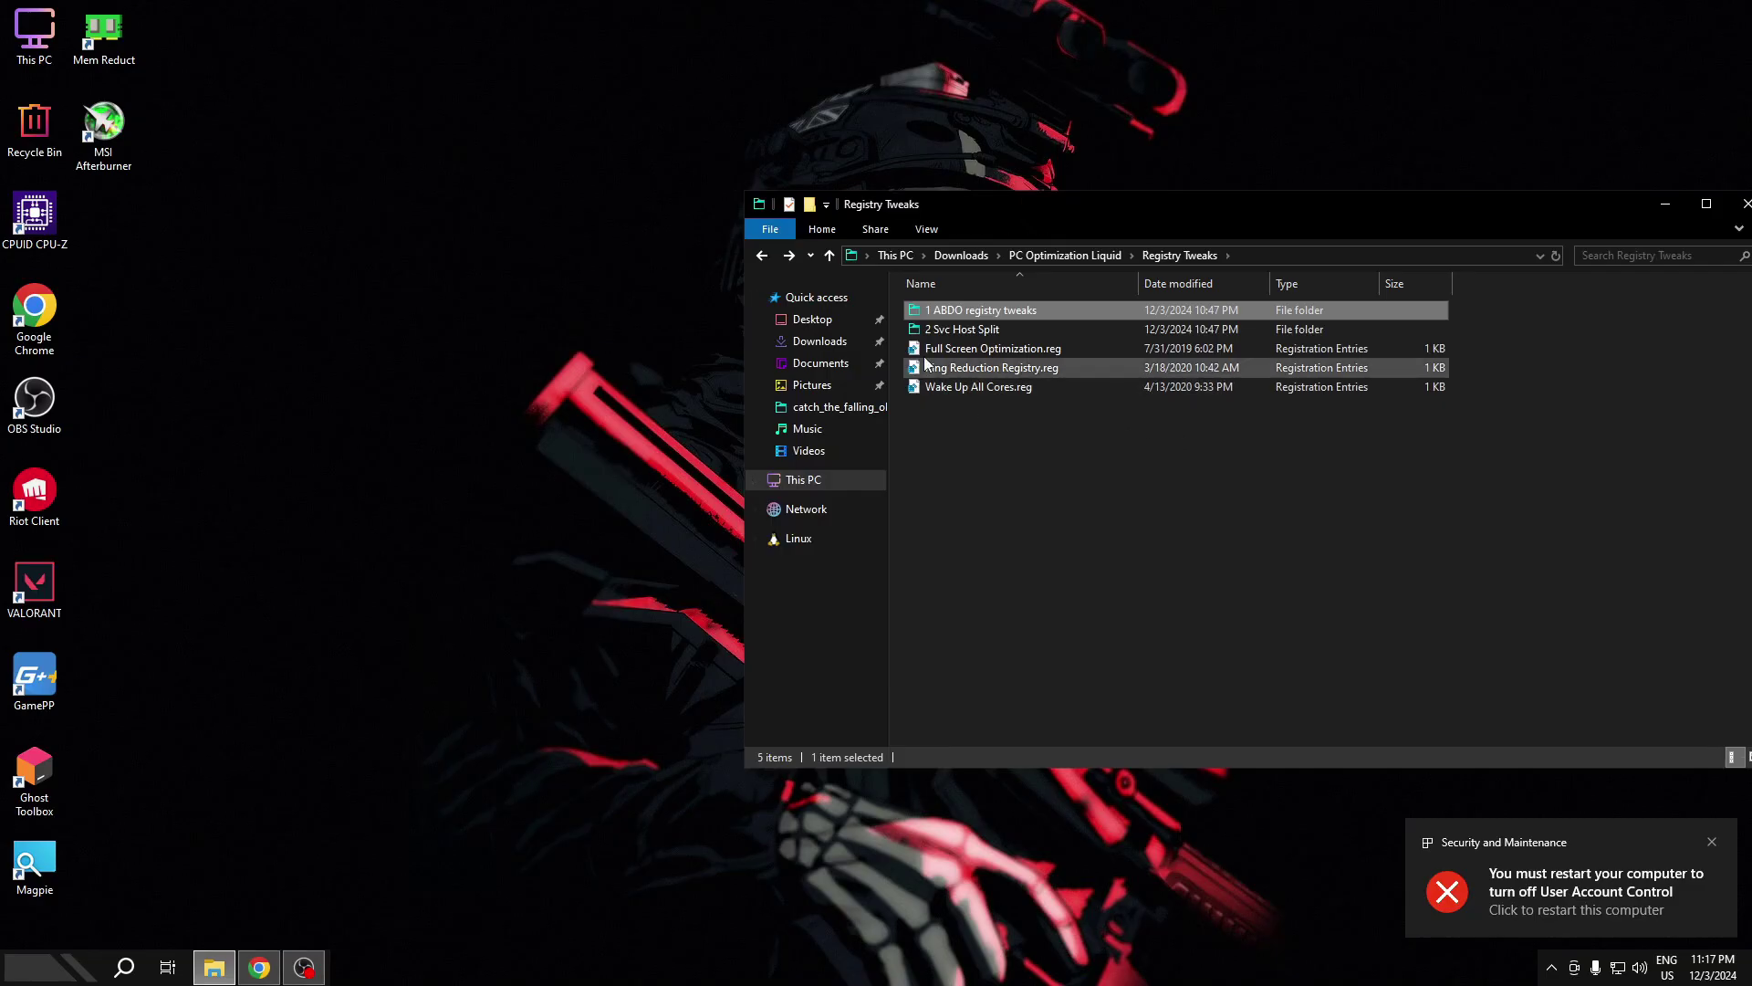
pyautogui.doubleClick(983, 333)
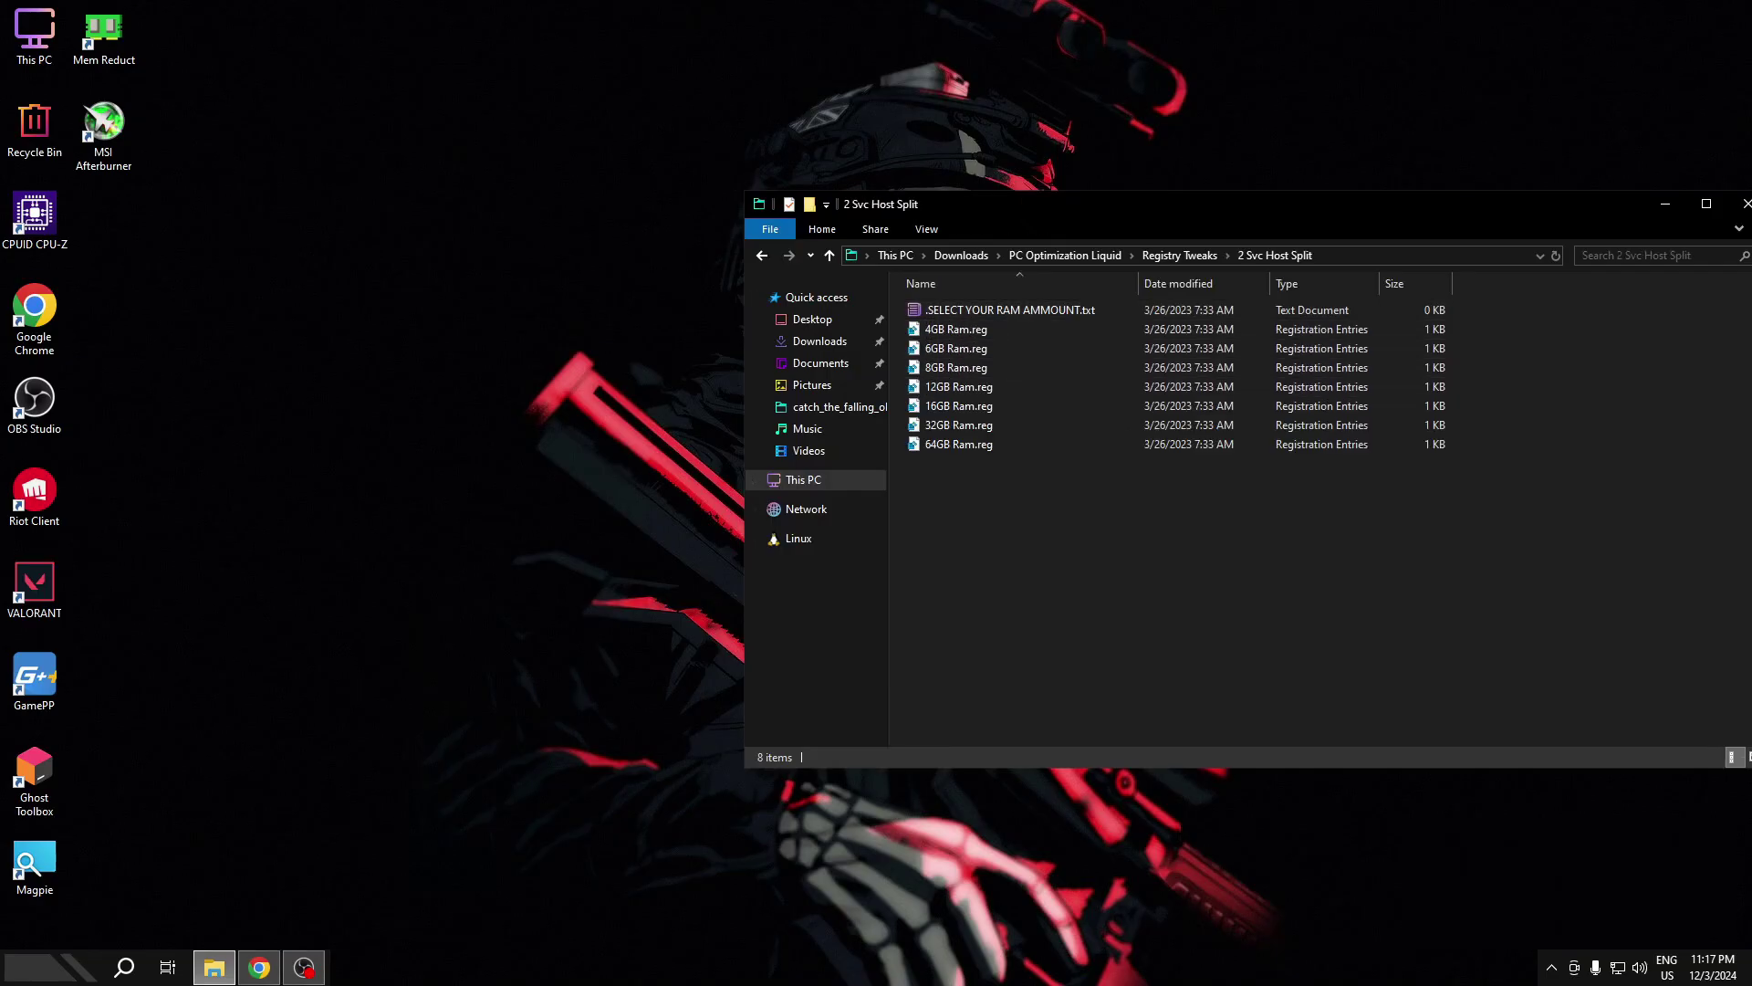
pyautogui.click(46, 974)
pyautogui.write('ta')
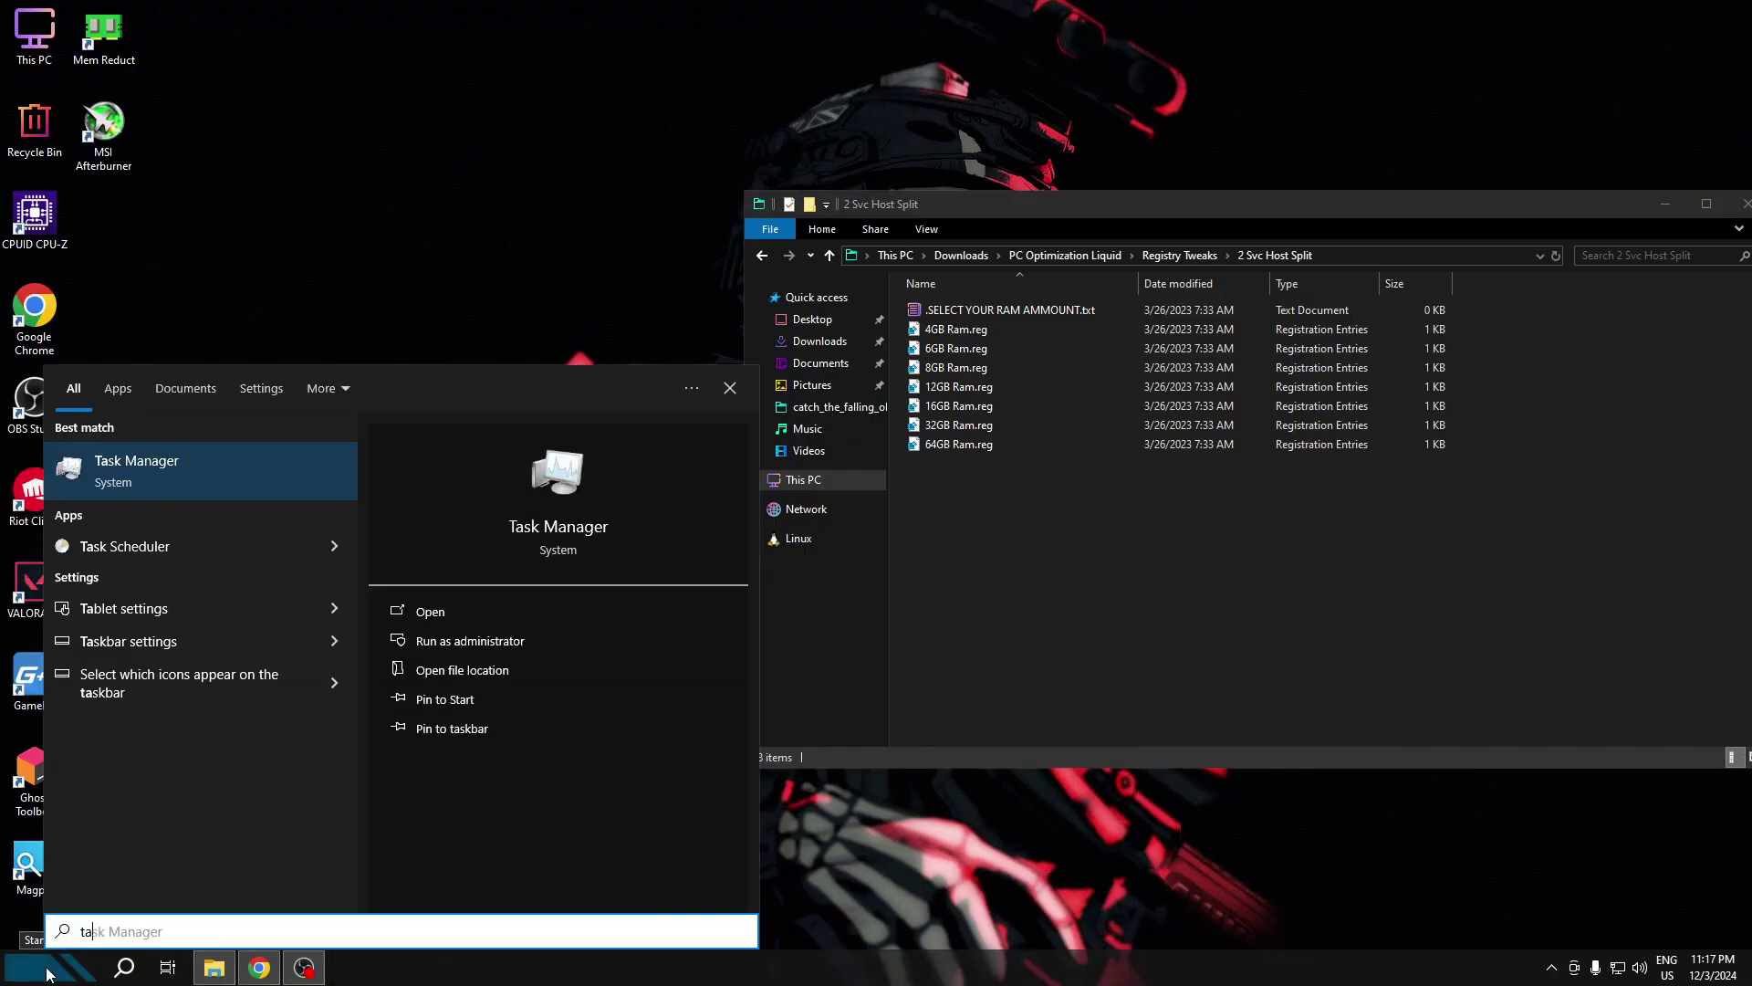
pyautogui.write('ks')
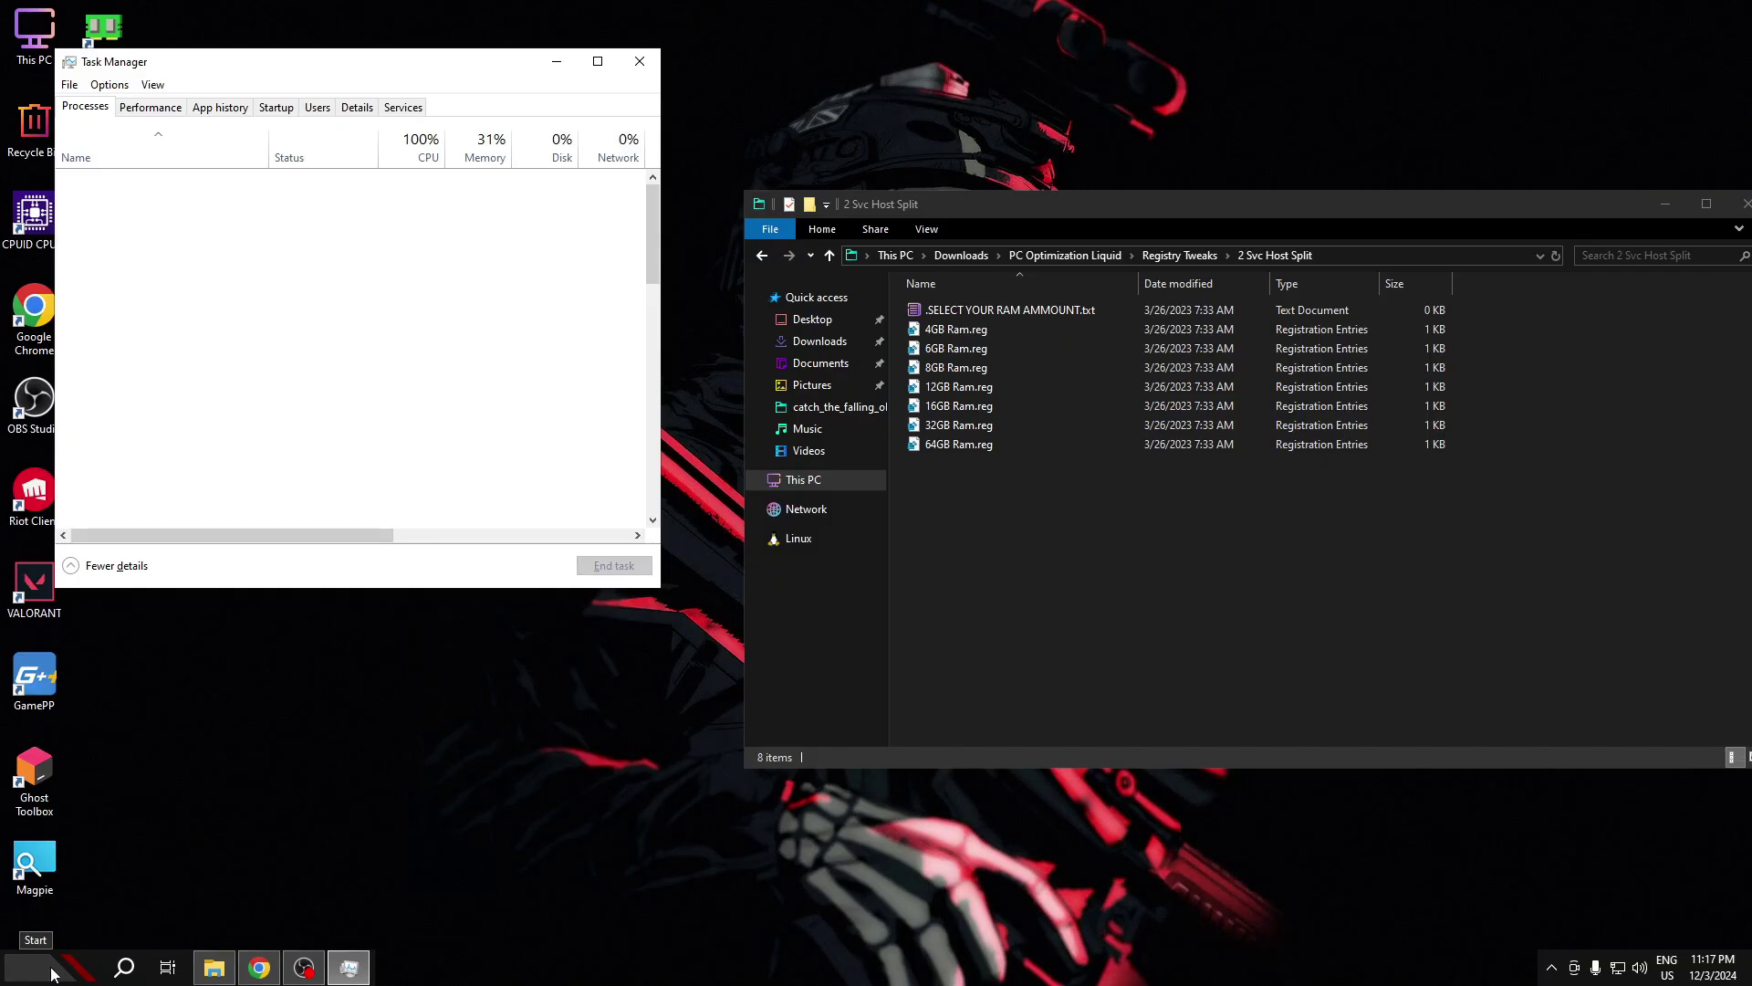
pyautogui.moveTo(249, 65); pyautogui.dragTo(344, 78)
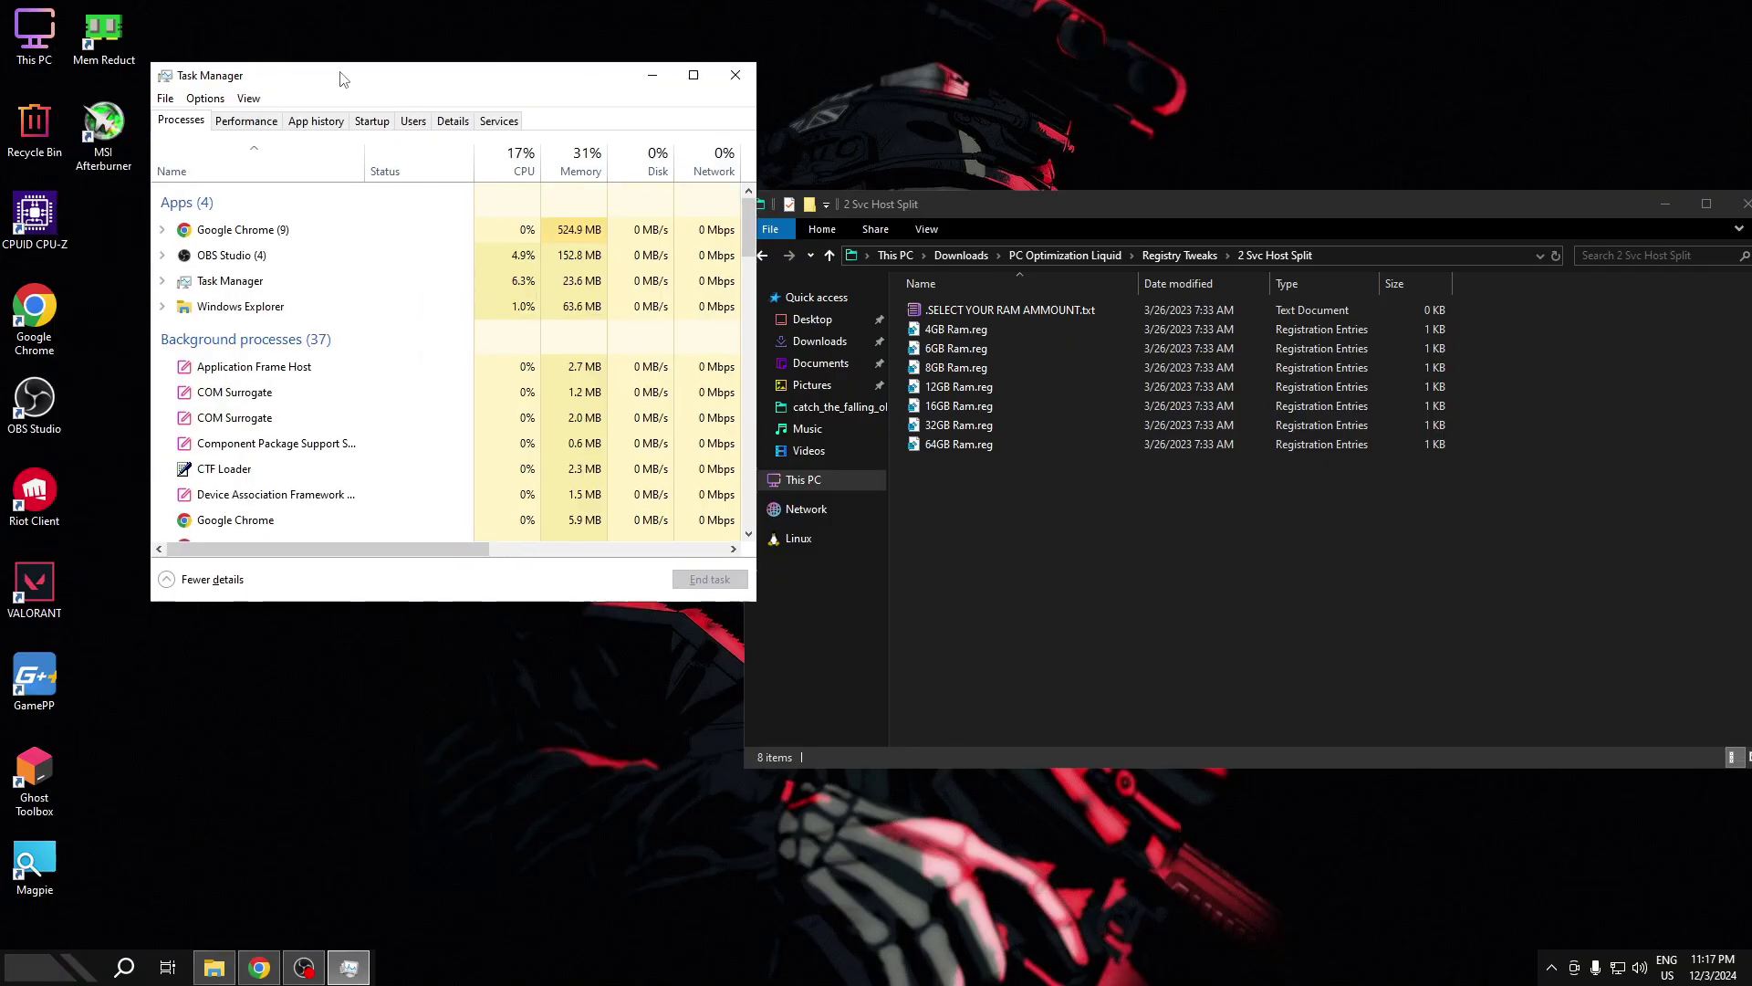
pyautogui.click(245, 120)
pyautogui.click(239, 235)
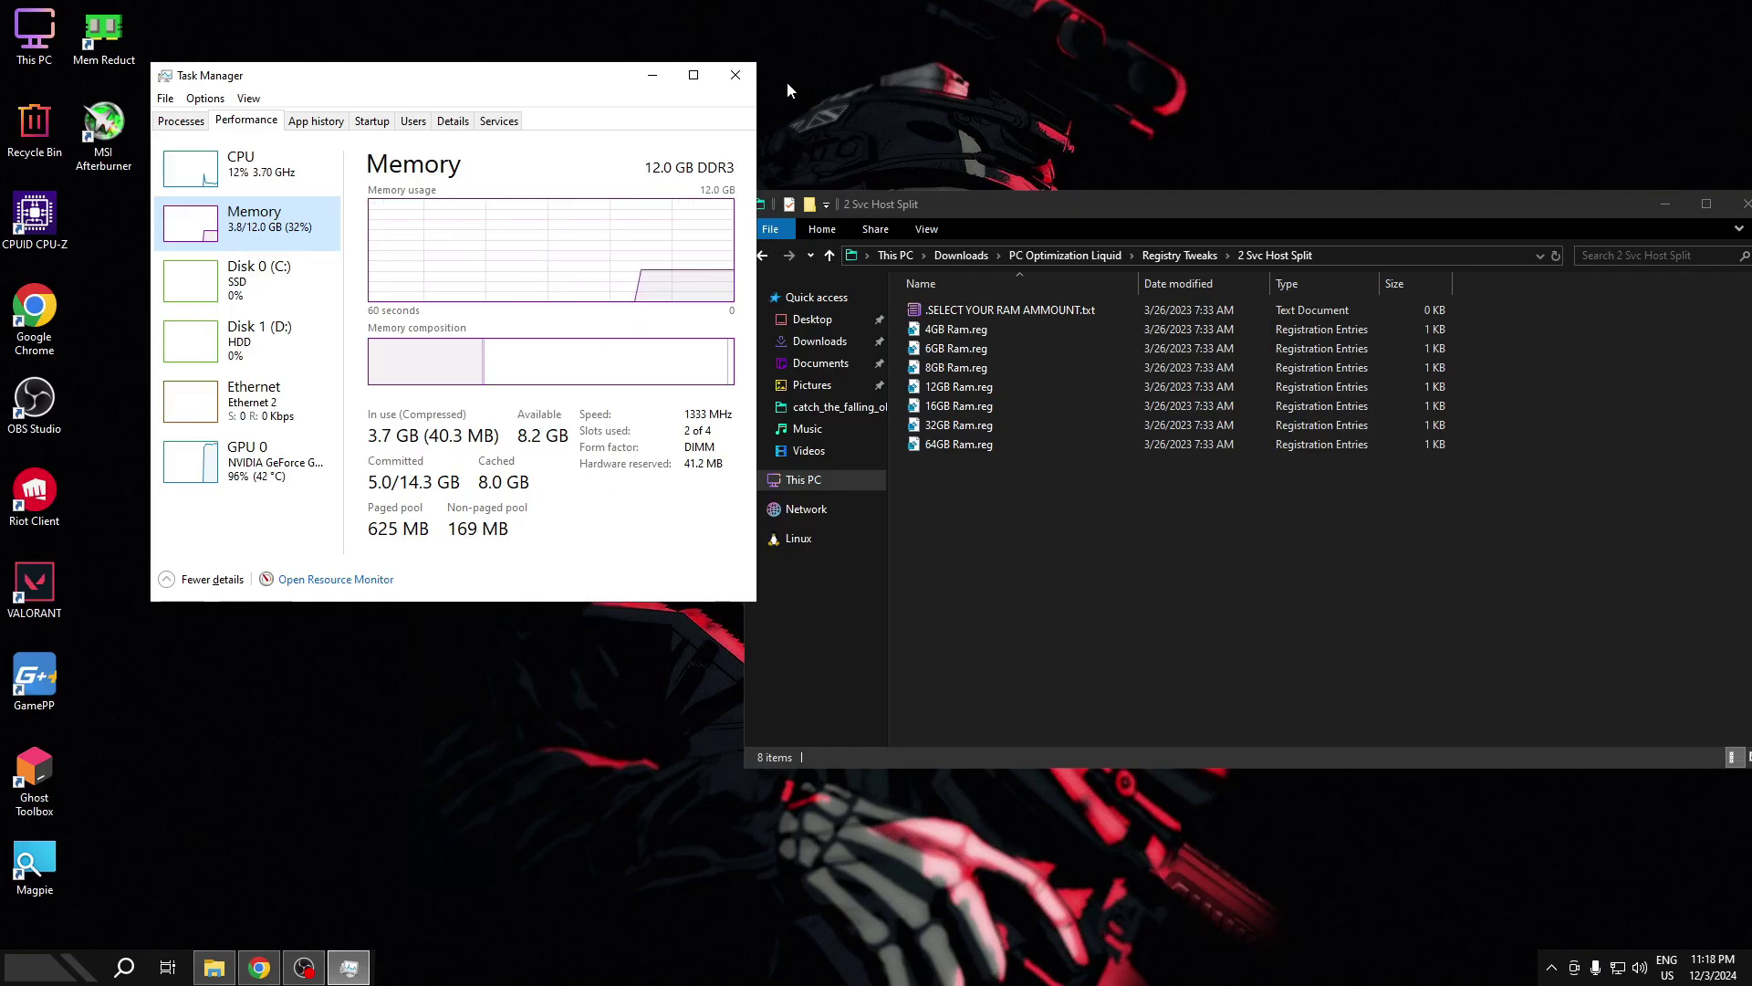
pyautogui.click(740, 76)
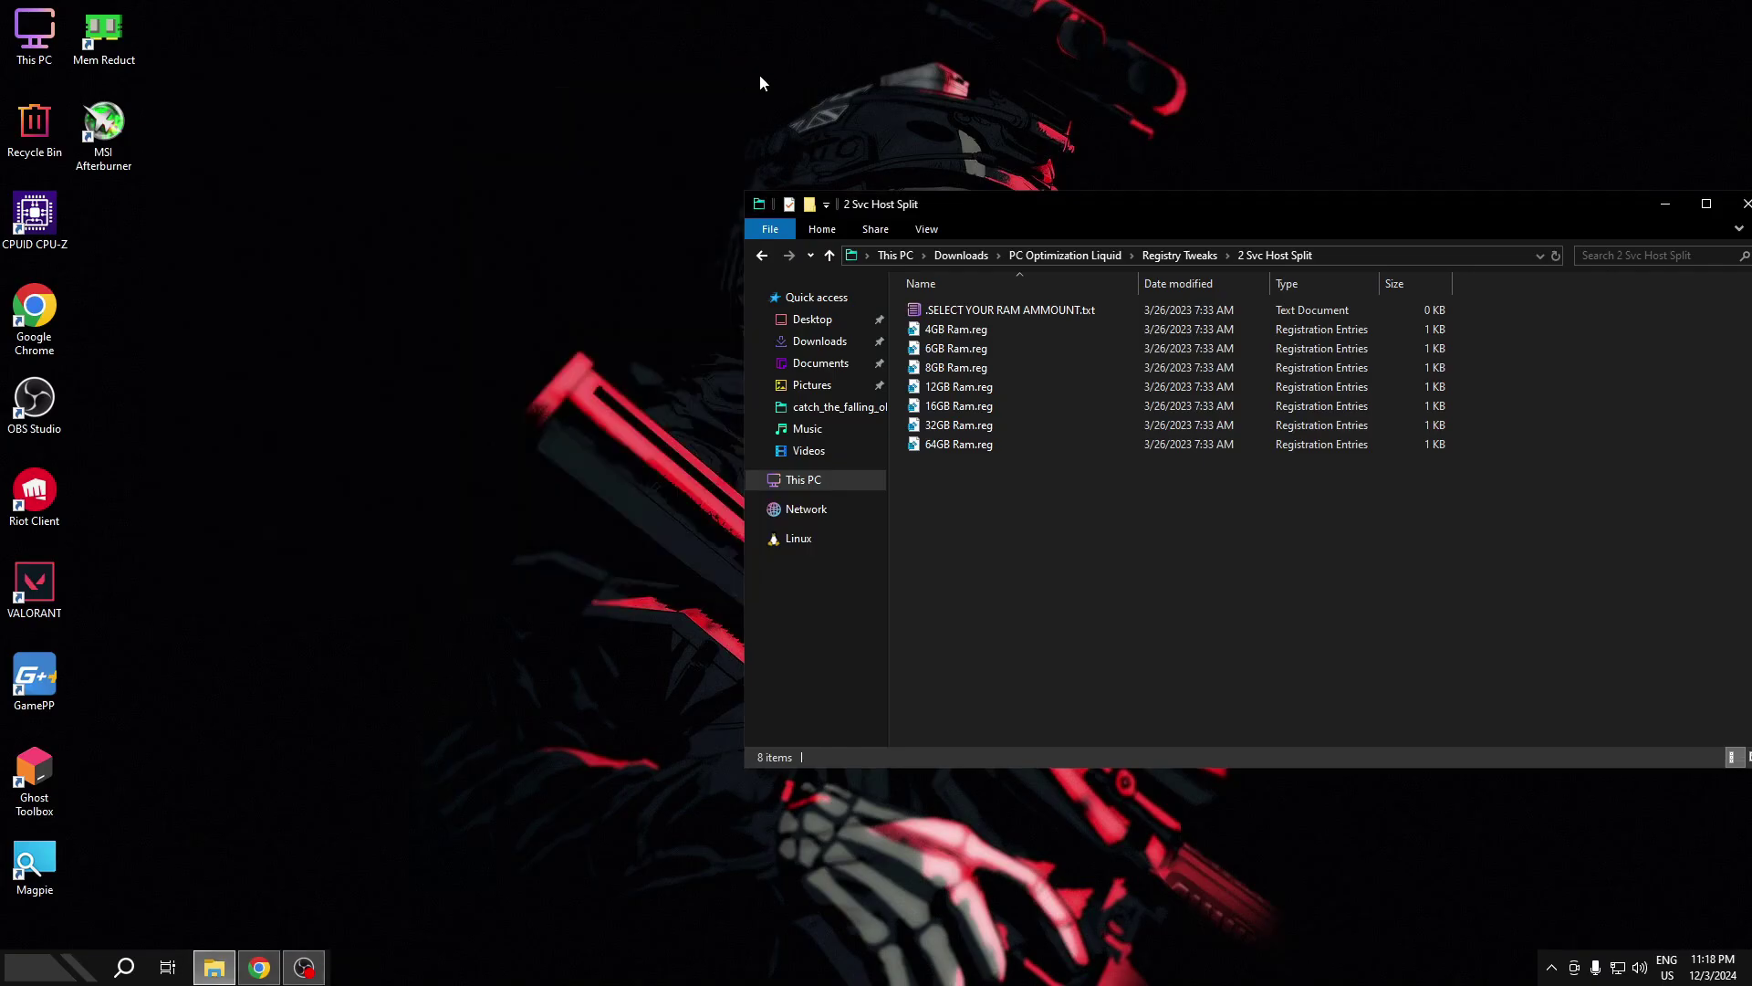
# - Merge the 12GB Ram.reg file into the registry
pyautogui.doubleClick(956, 387)
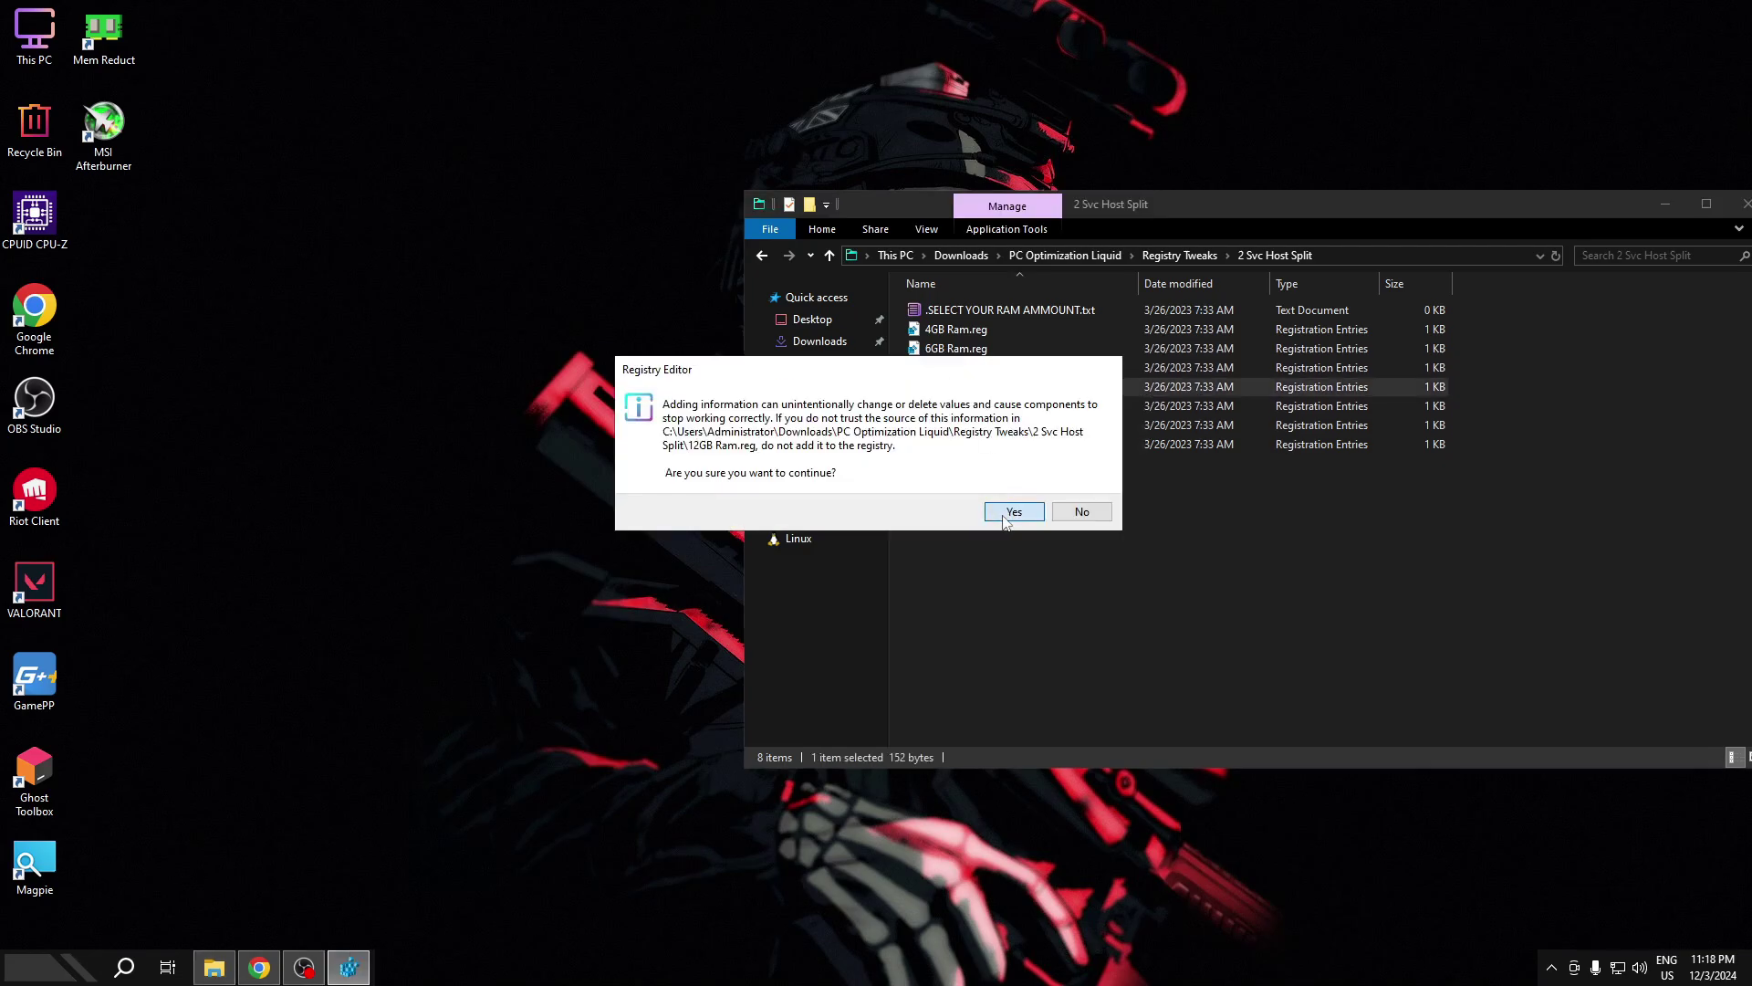
pyautogui.click(1034, 506)
pyautogui.click(1071, 490)
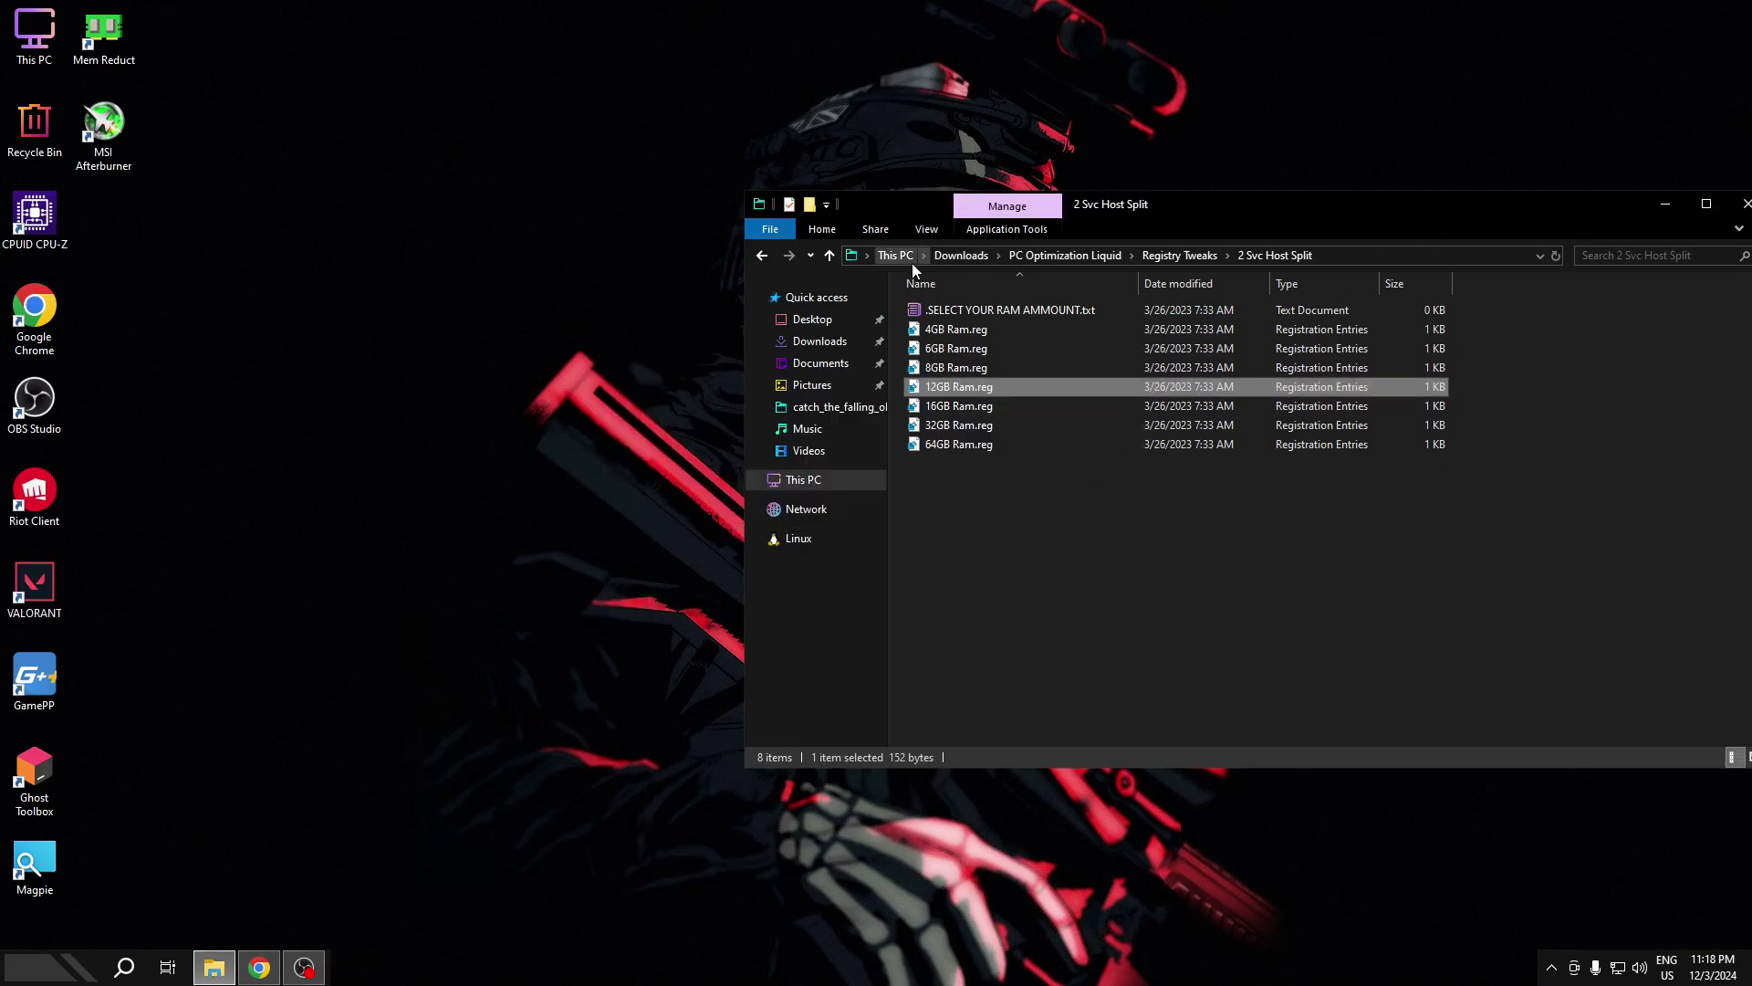
# - Merge the Full Screen Optimization, Ping Reduction and Wake Up All Cores .reg files
pyautogui.click(774, 255)
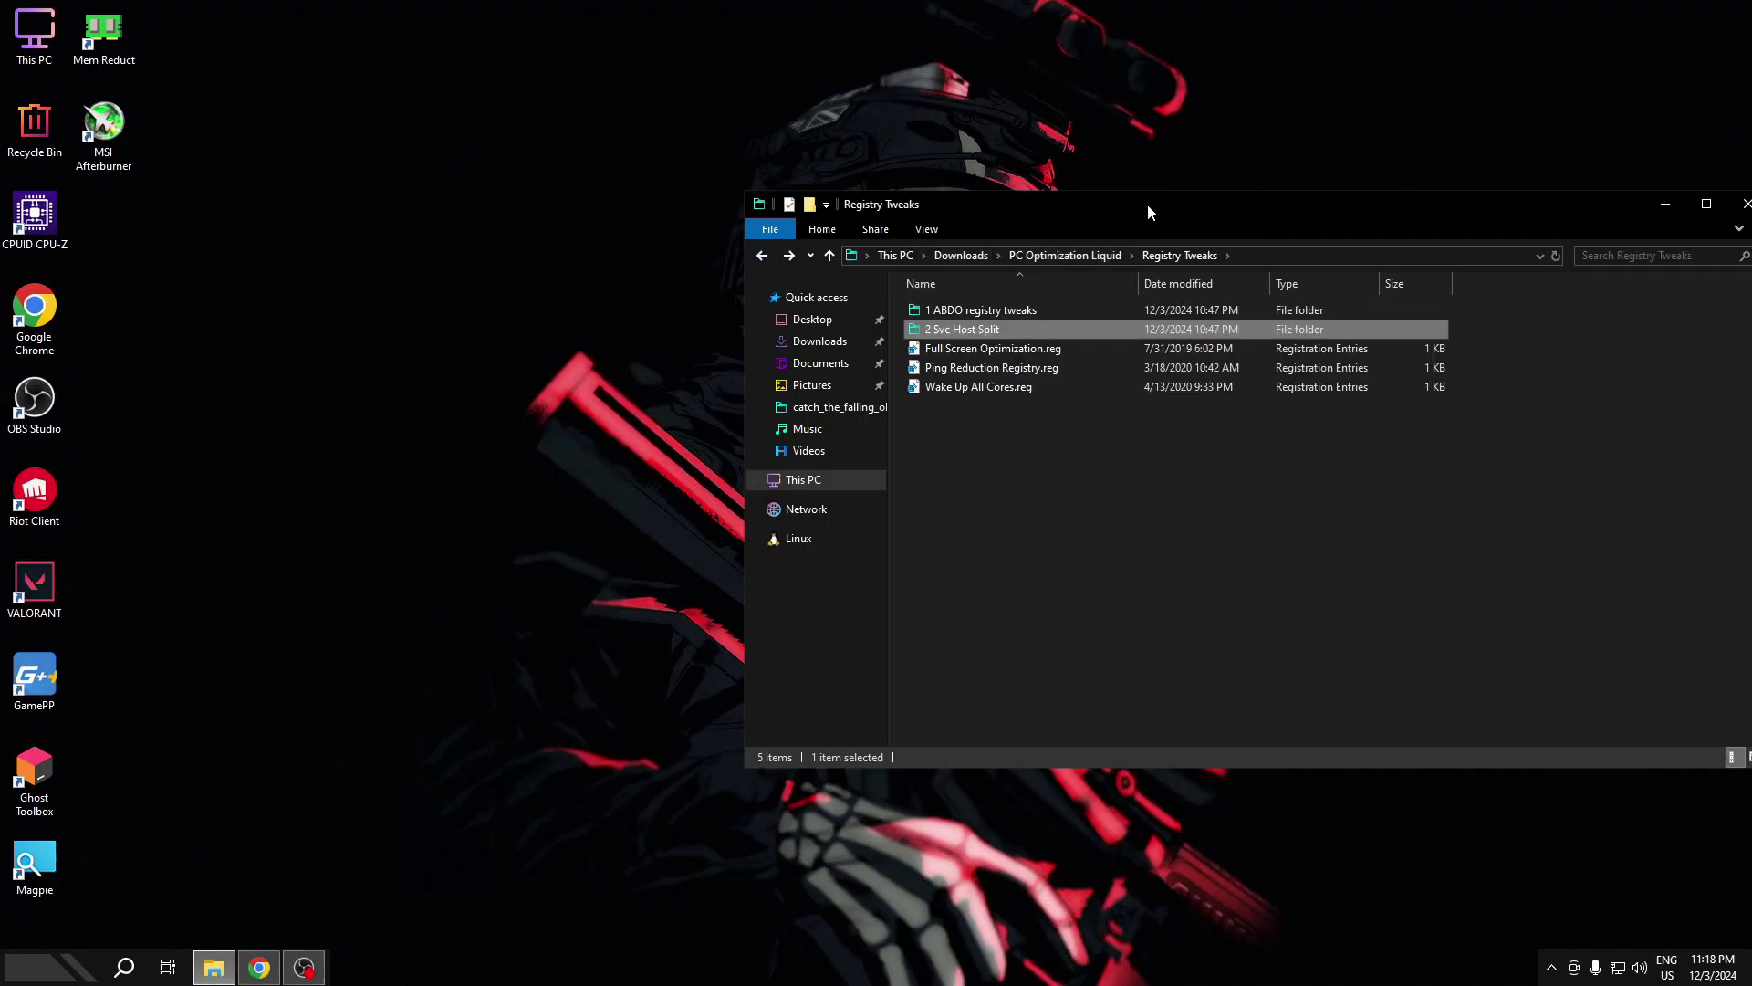
pyautogui.moveTo(1147, 205); pyautogui.dragTo(899, 196)
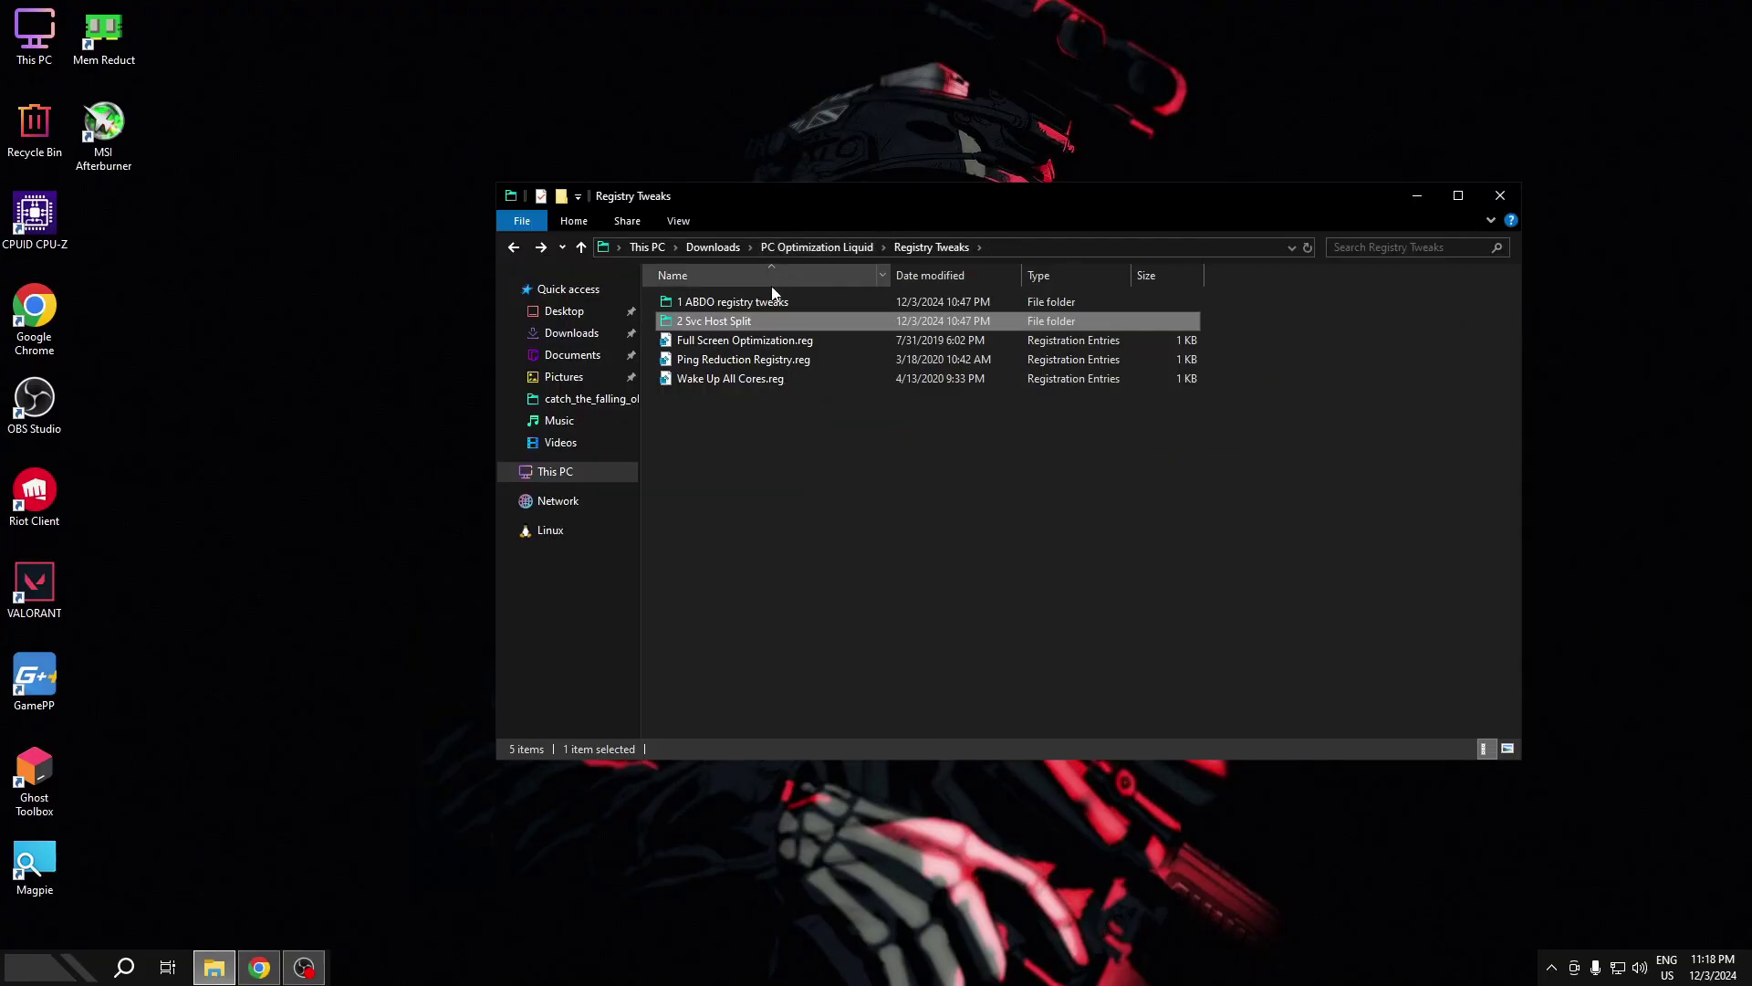
pyautogui.doubleClick(723, 343)
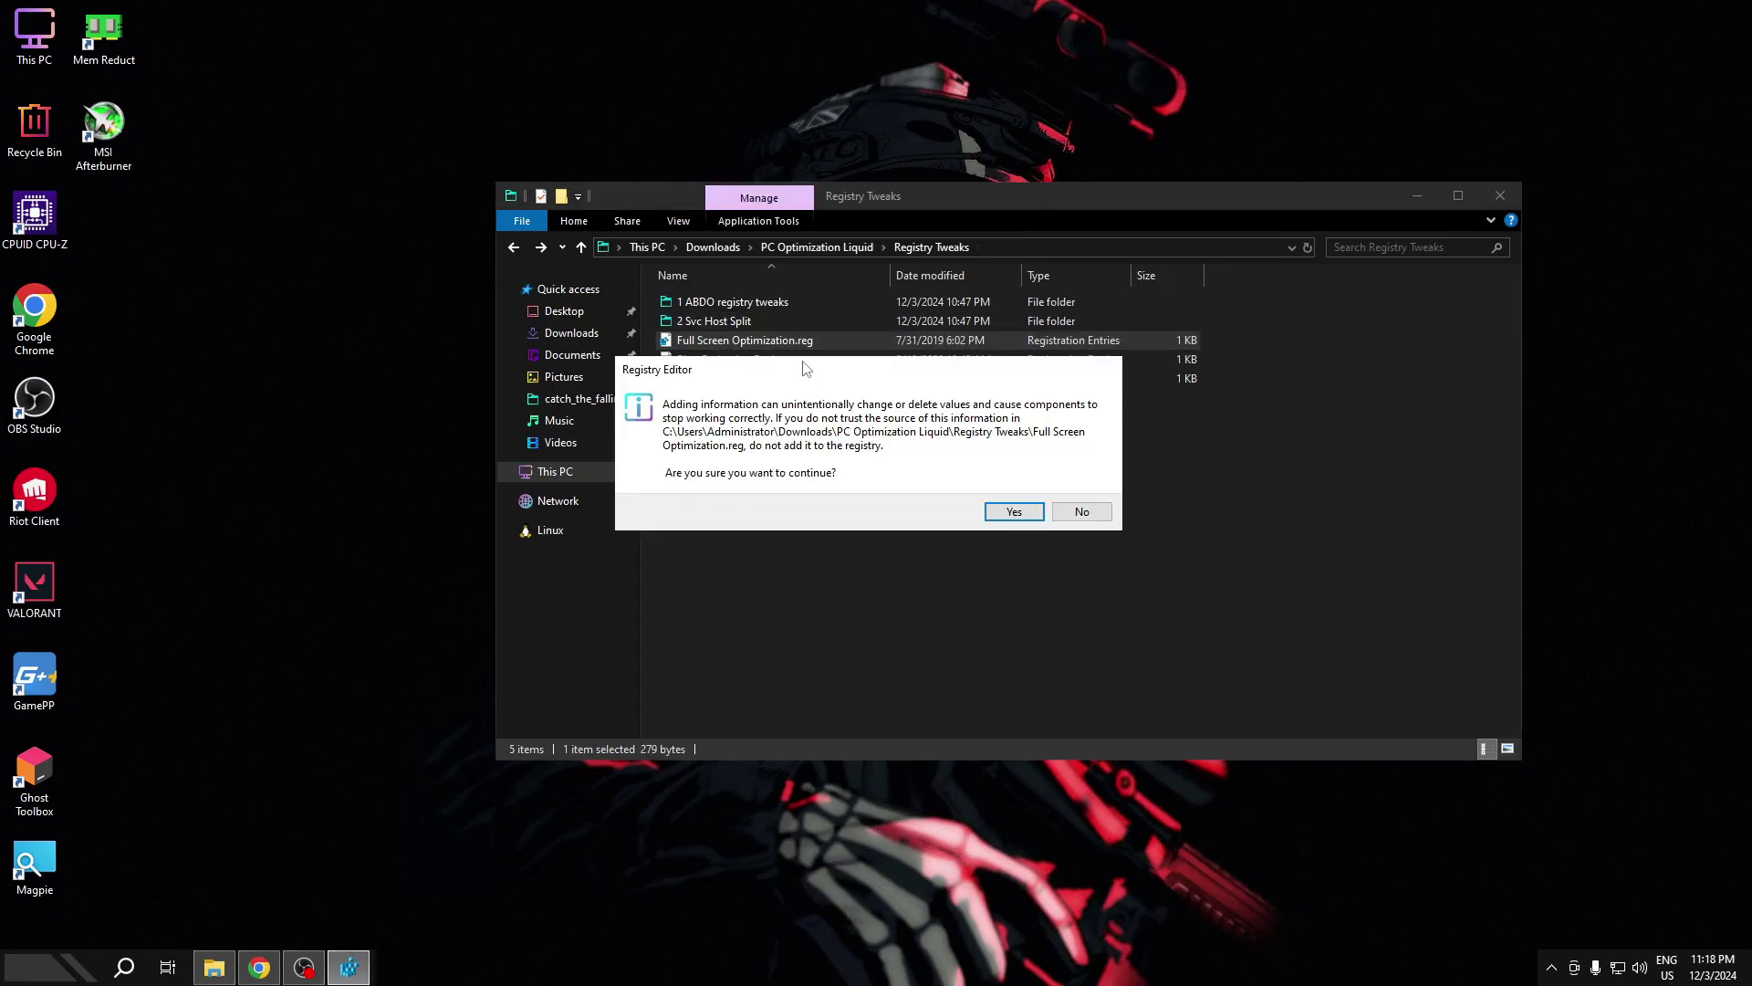
pyautogui.click(1014, 511)
pyautogui.click(1079, 493)
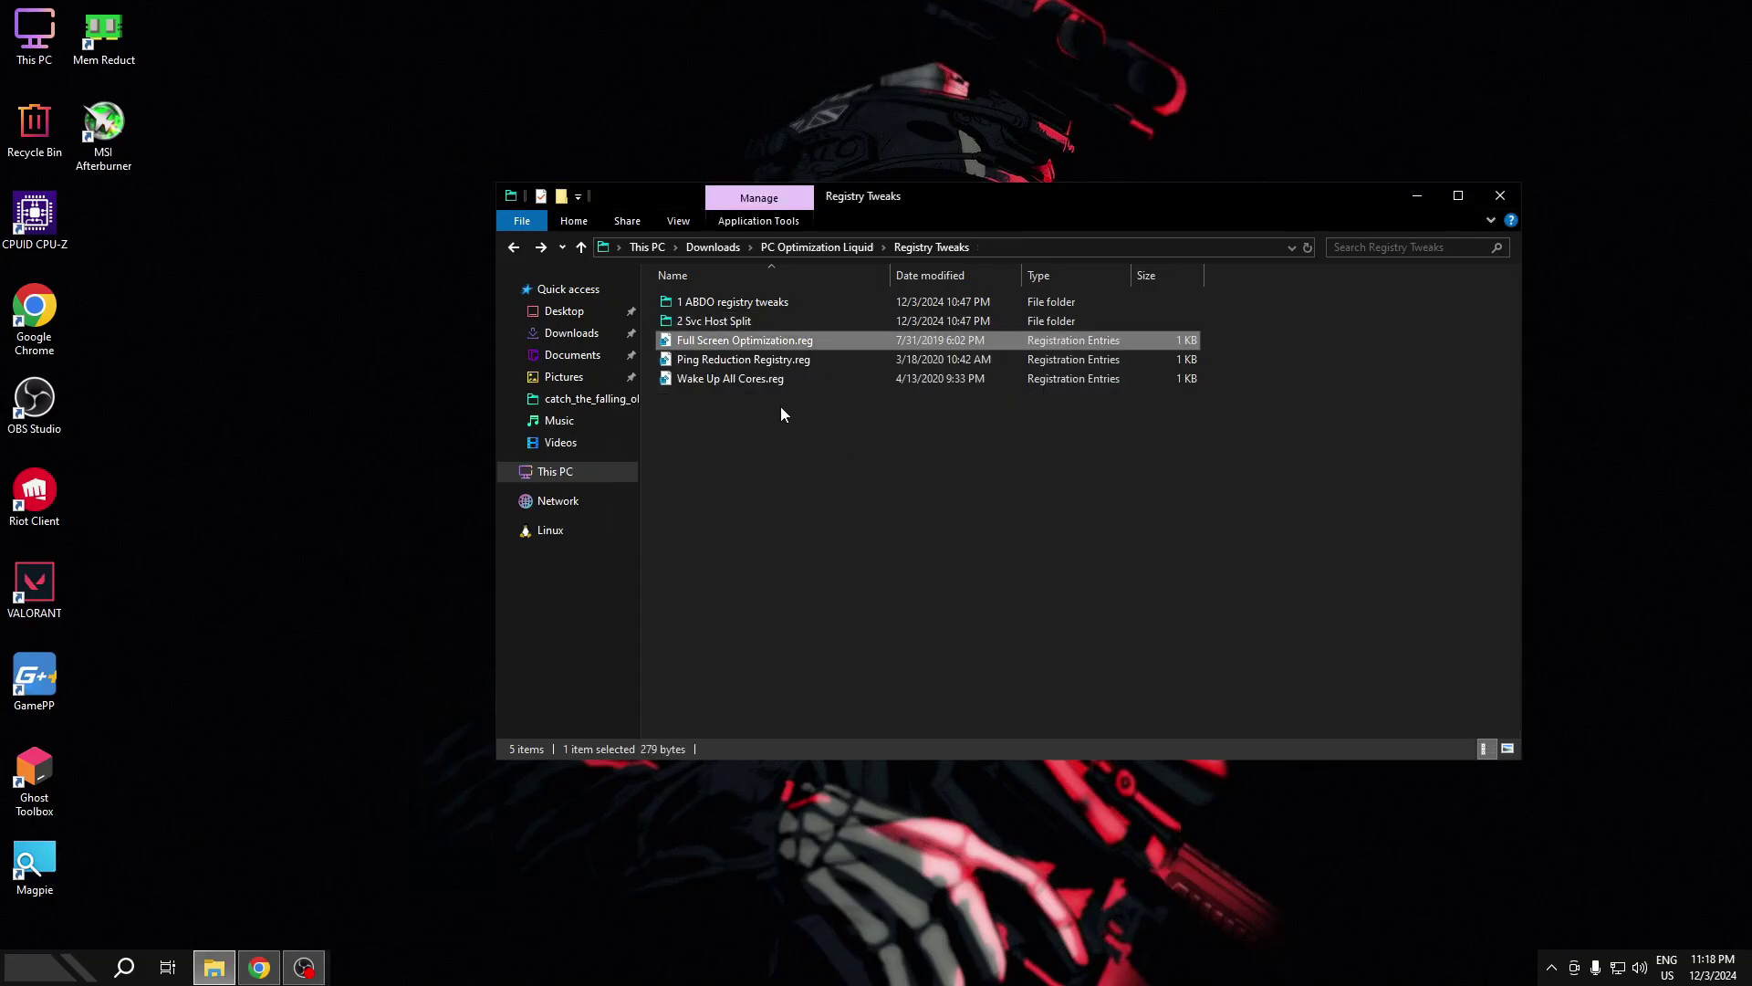
pyautogui.doubleClick(742, 361)
pyautogui.click(1012, 510)
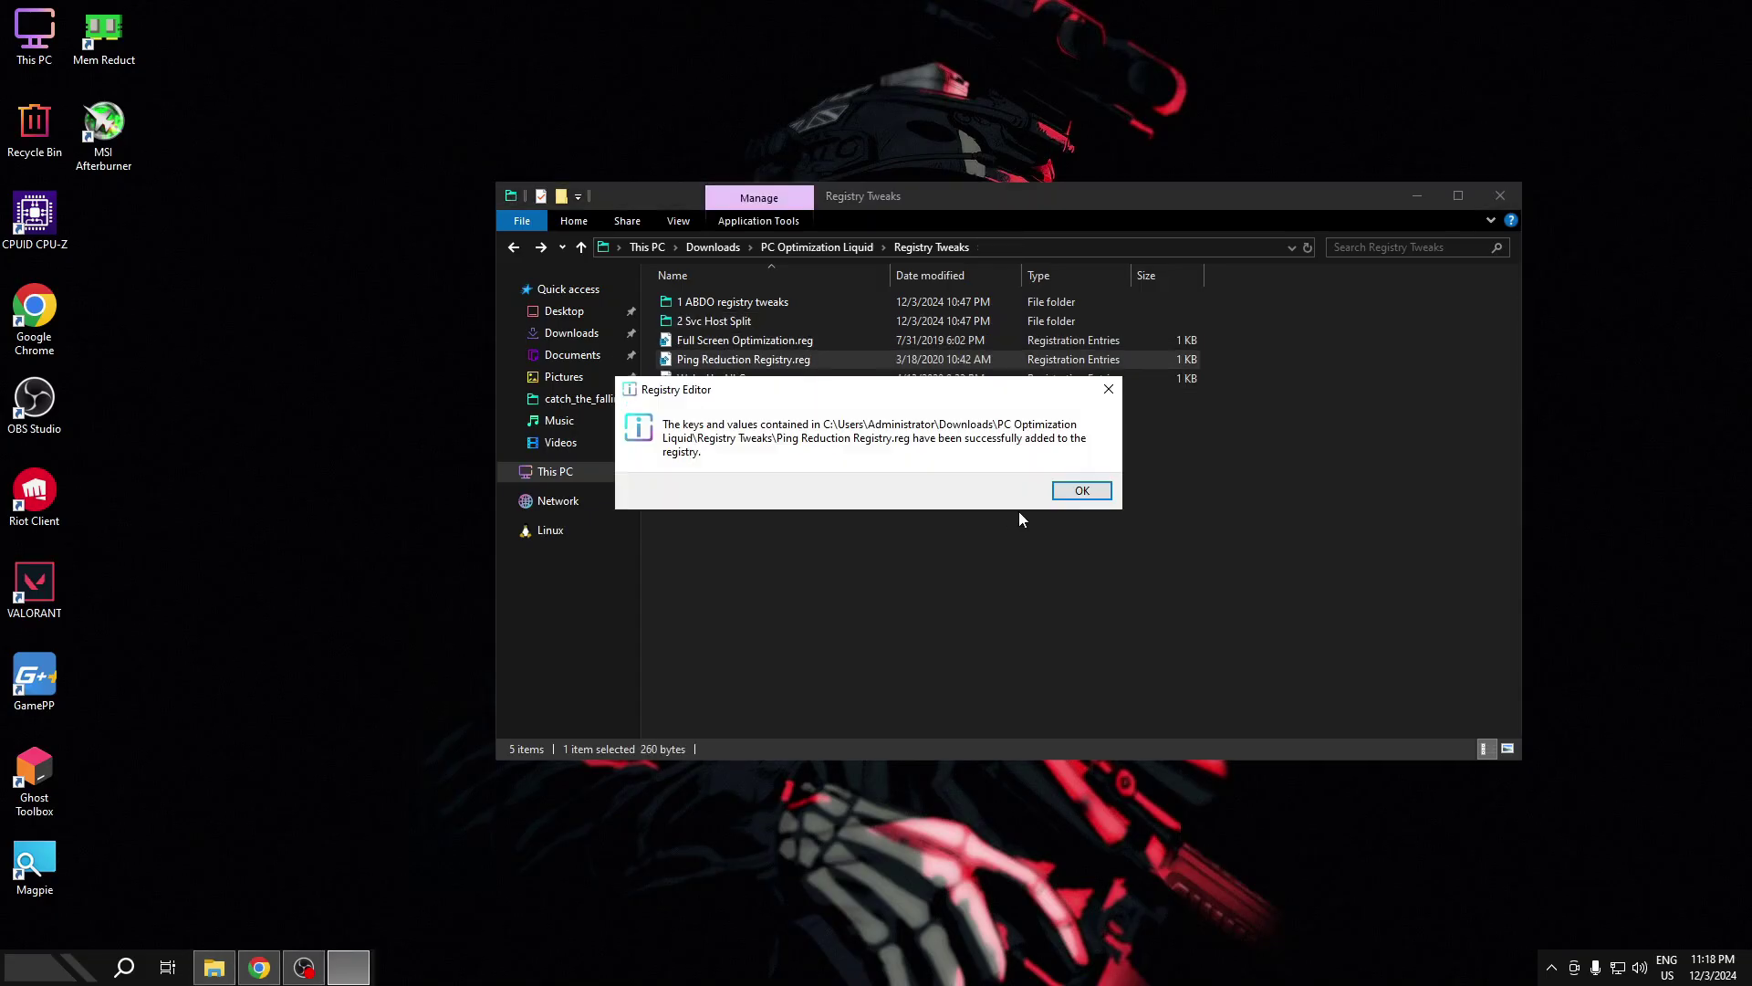
pyautogui.click(1081, 492)
pyautogui.doubleClick(782, 378)
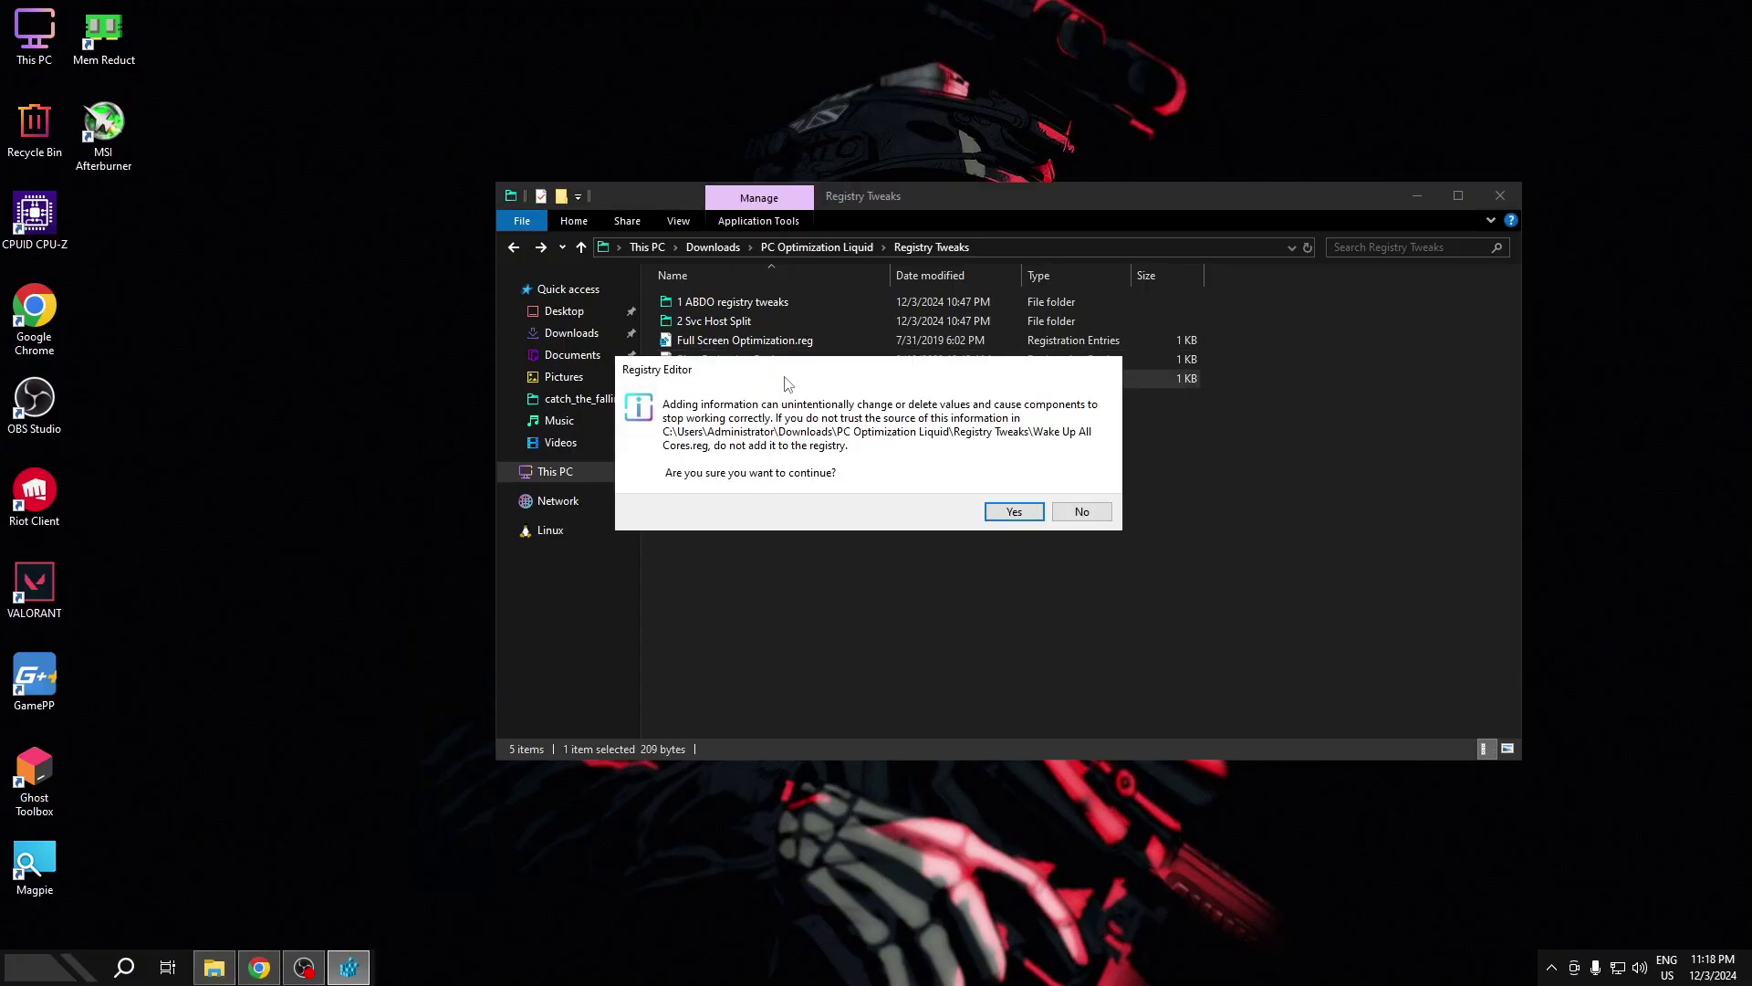
pyautogui.click(1013, 511)
pyautogui.click(1082, 484)
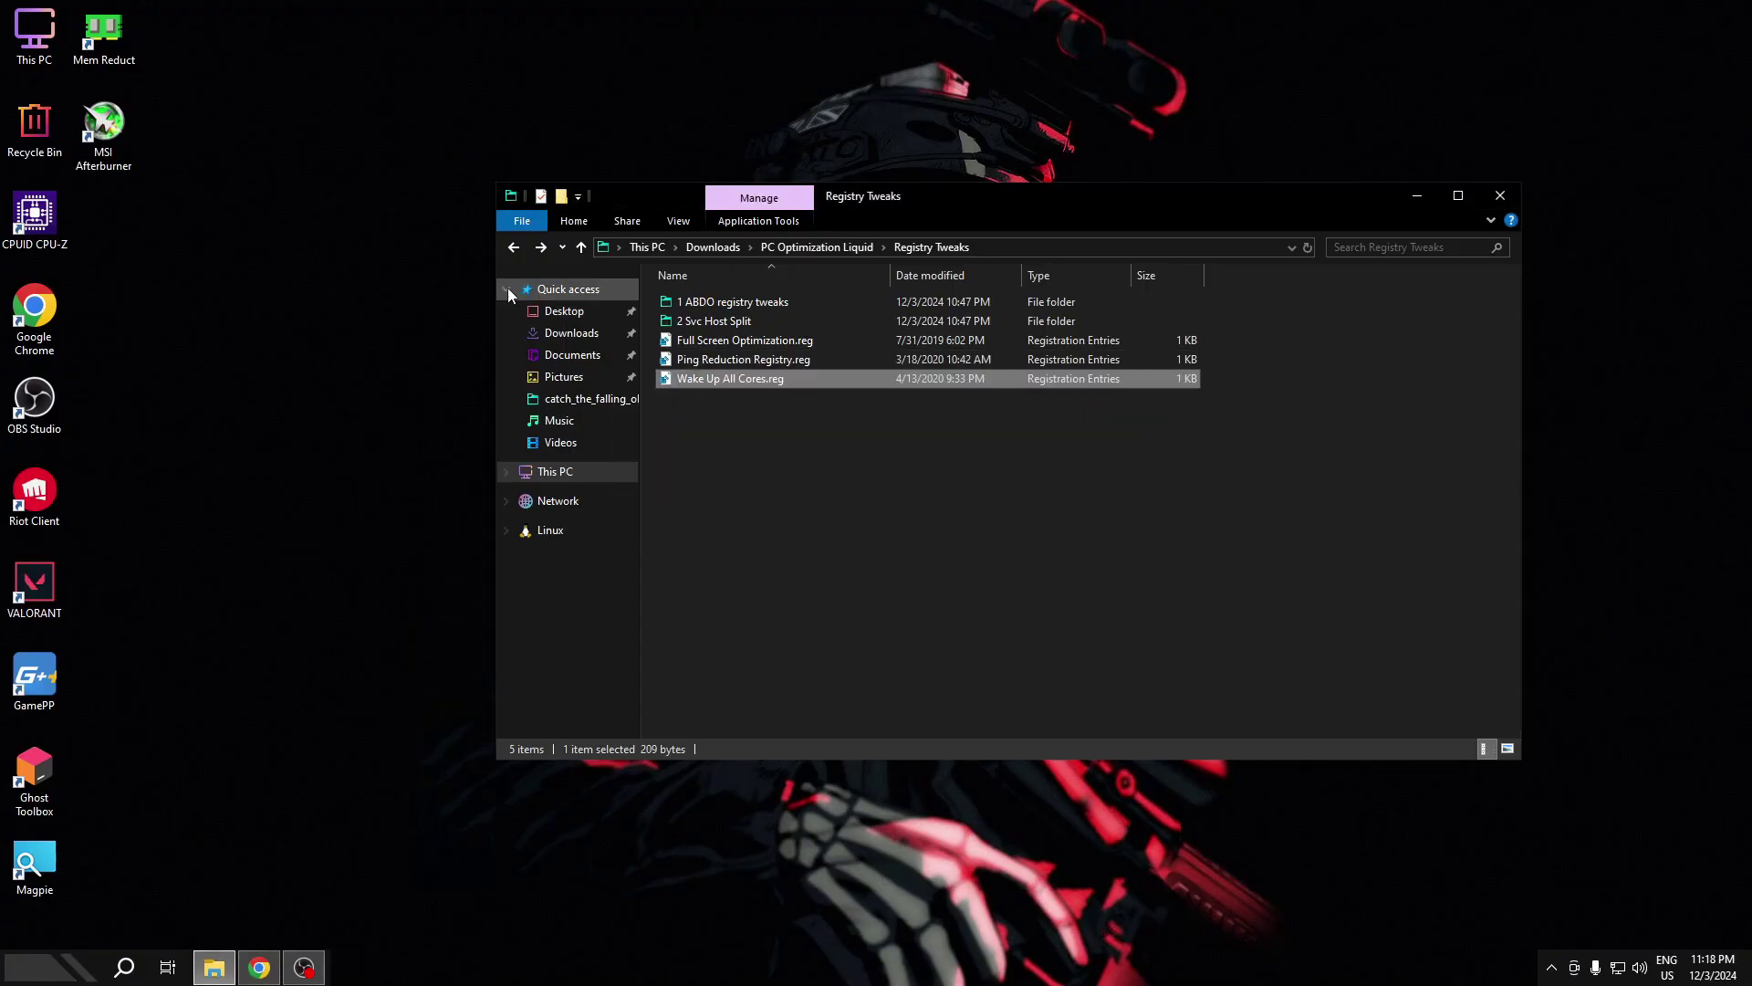
pyautogui.click(513, 247)
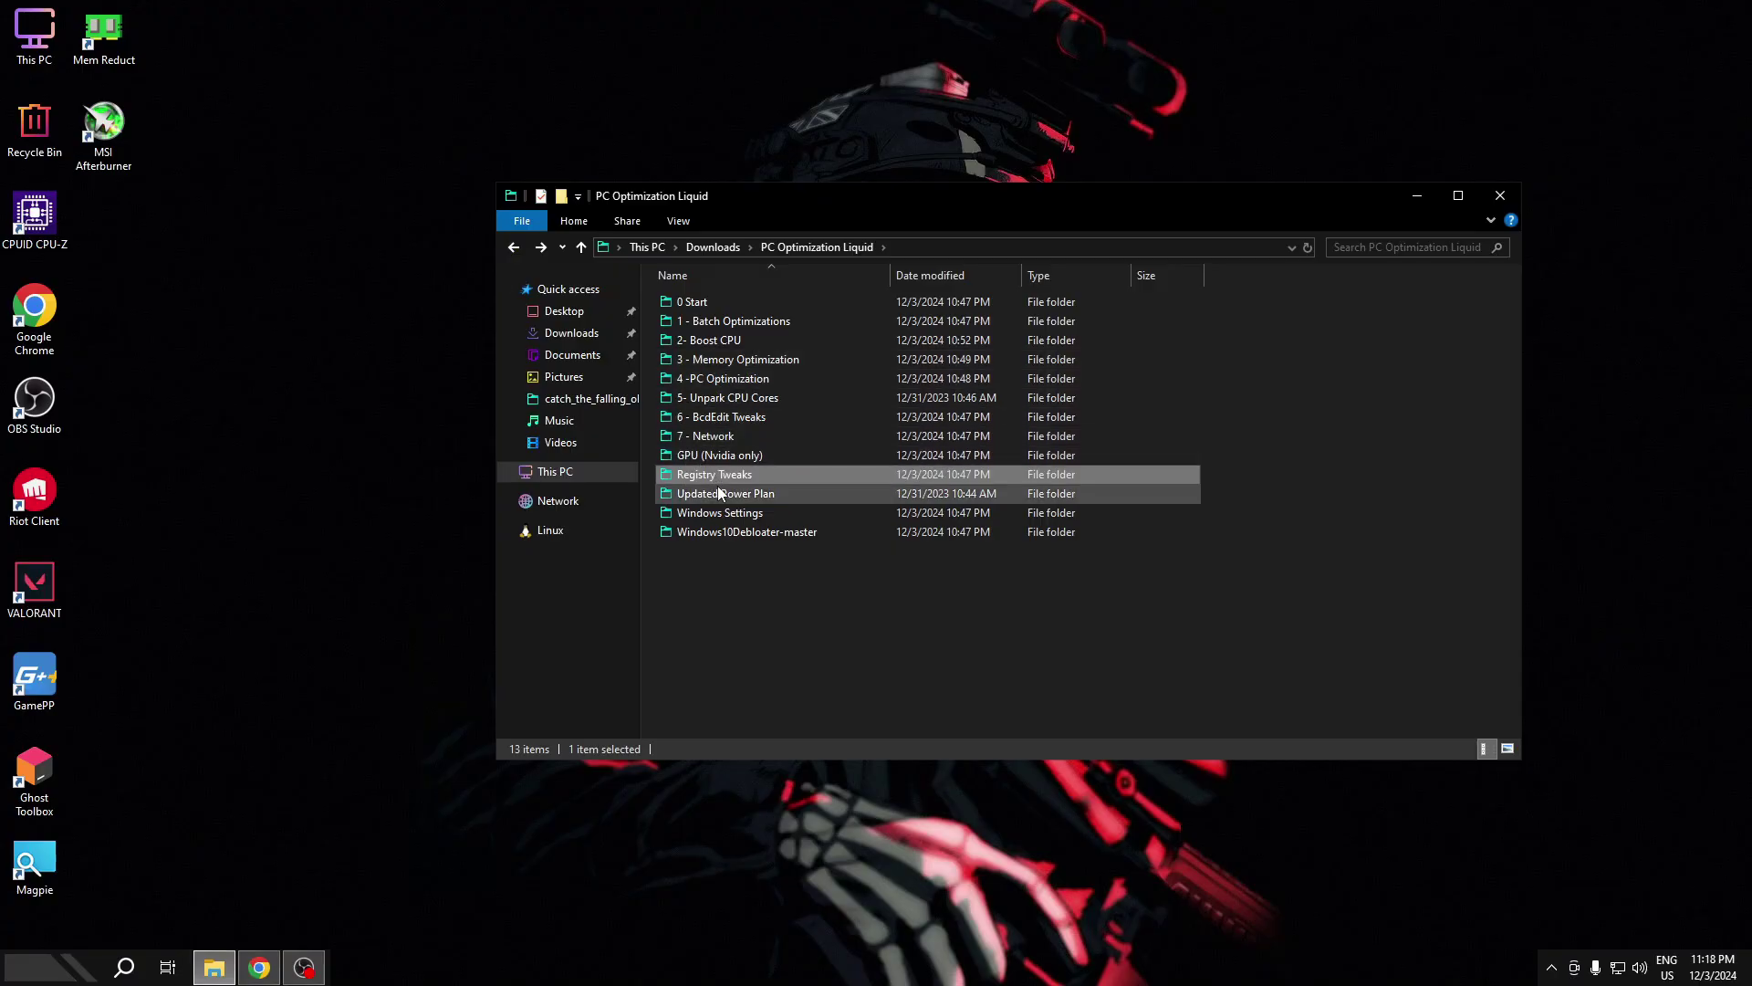
# - Merge Disable Power Throttling and Import_P_P .reg files from the Updated Power Plan folder
pyautogui.doubleClick(720, 492)
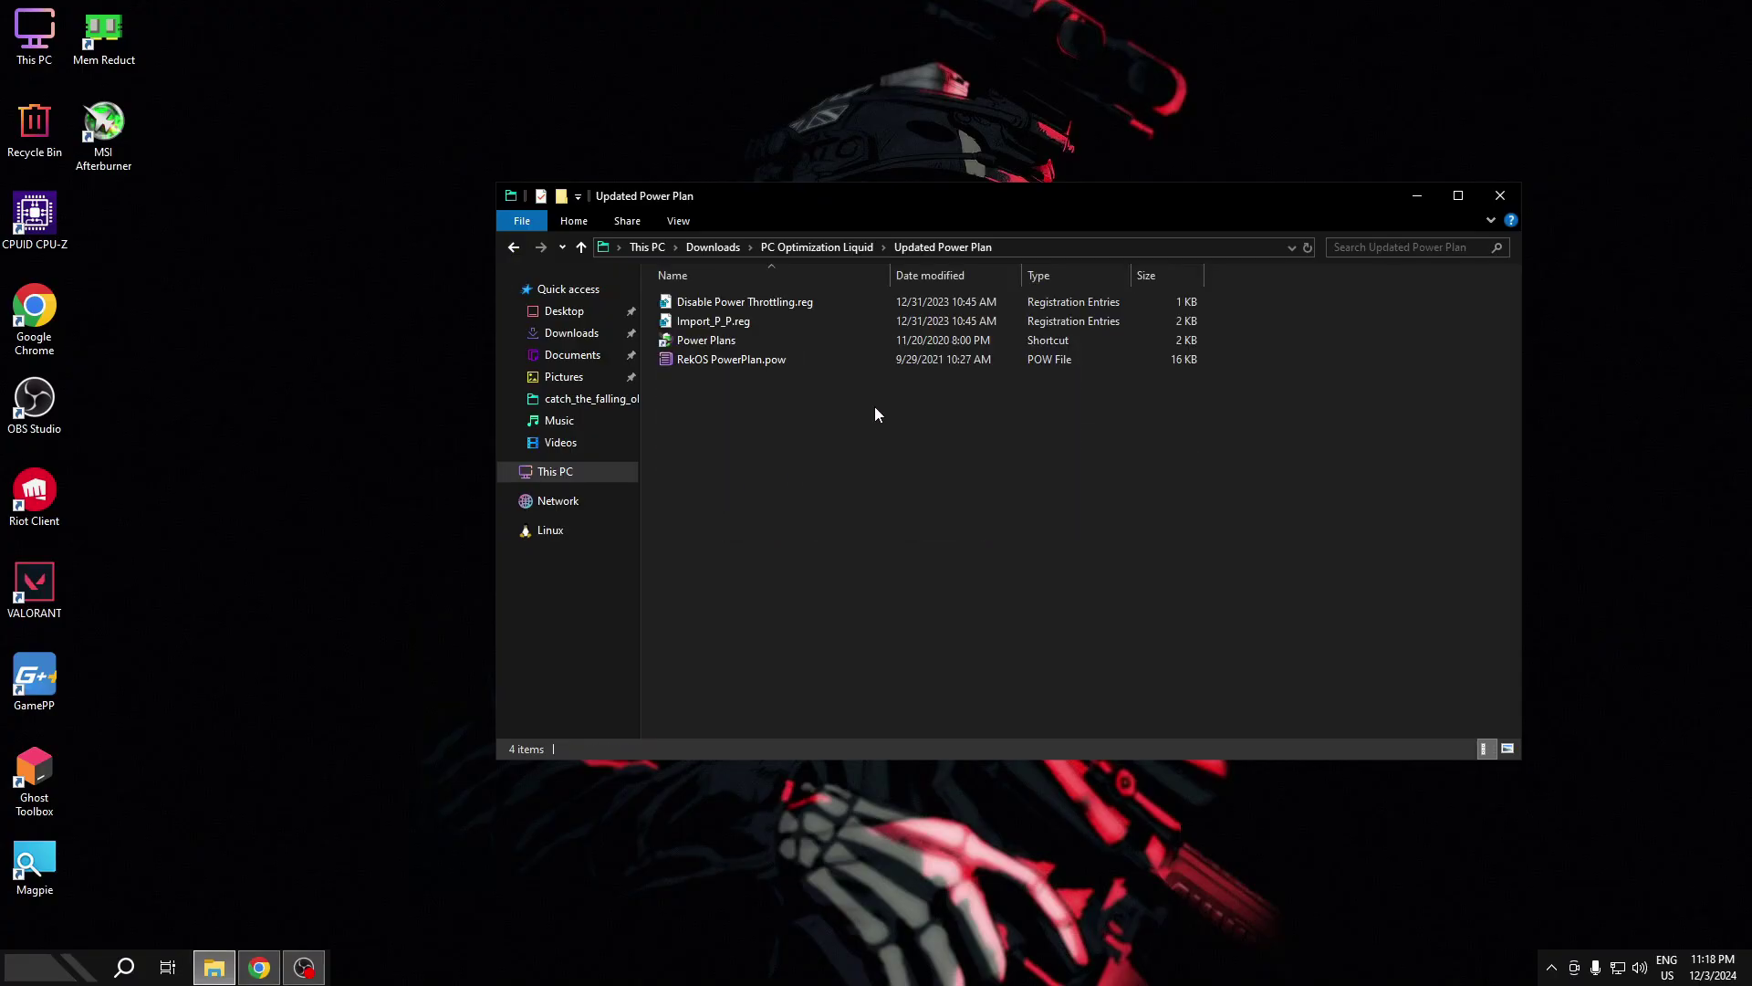
pyautogui.doubleClick(730, 302)
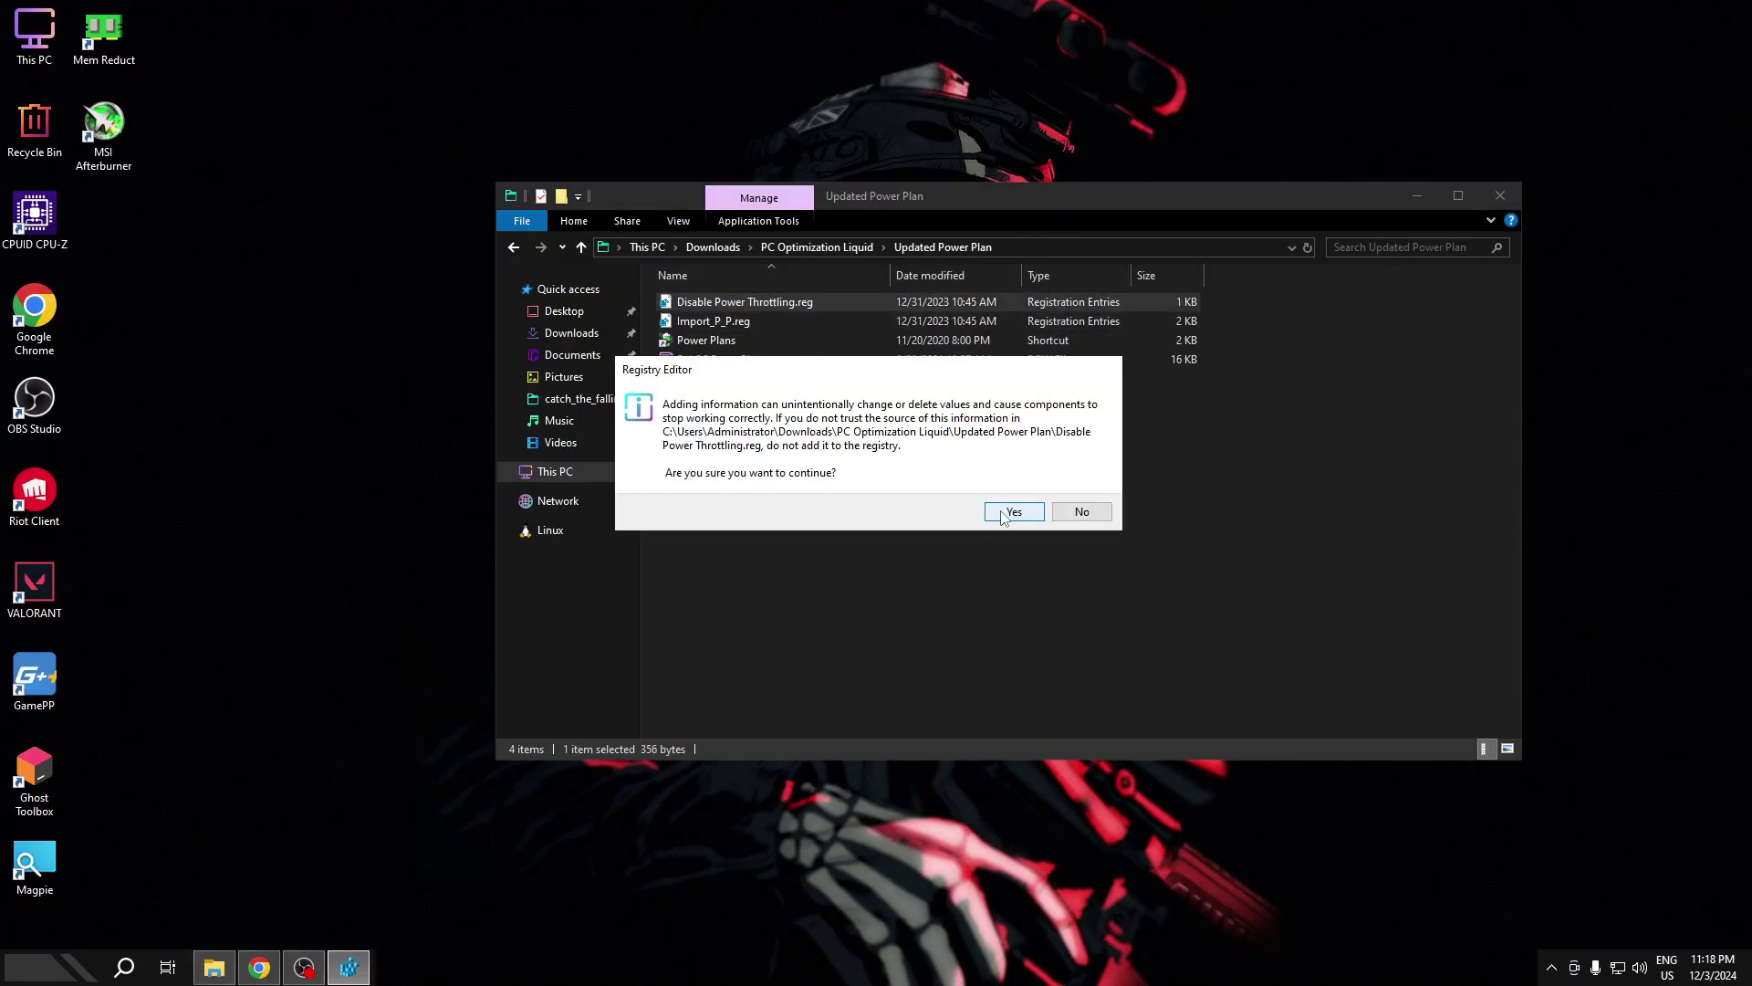
pyautogui.click(1010, 512)
pyautogui.click(1059, 493)
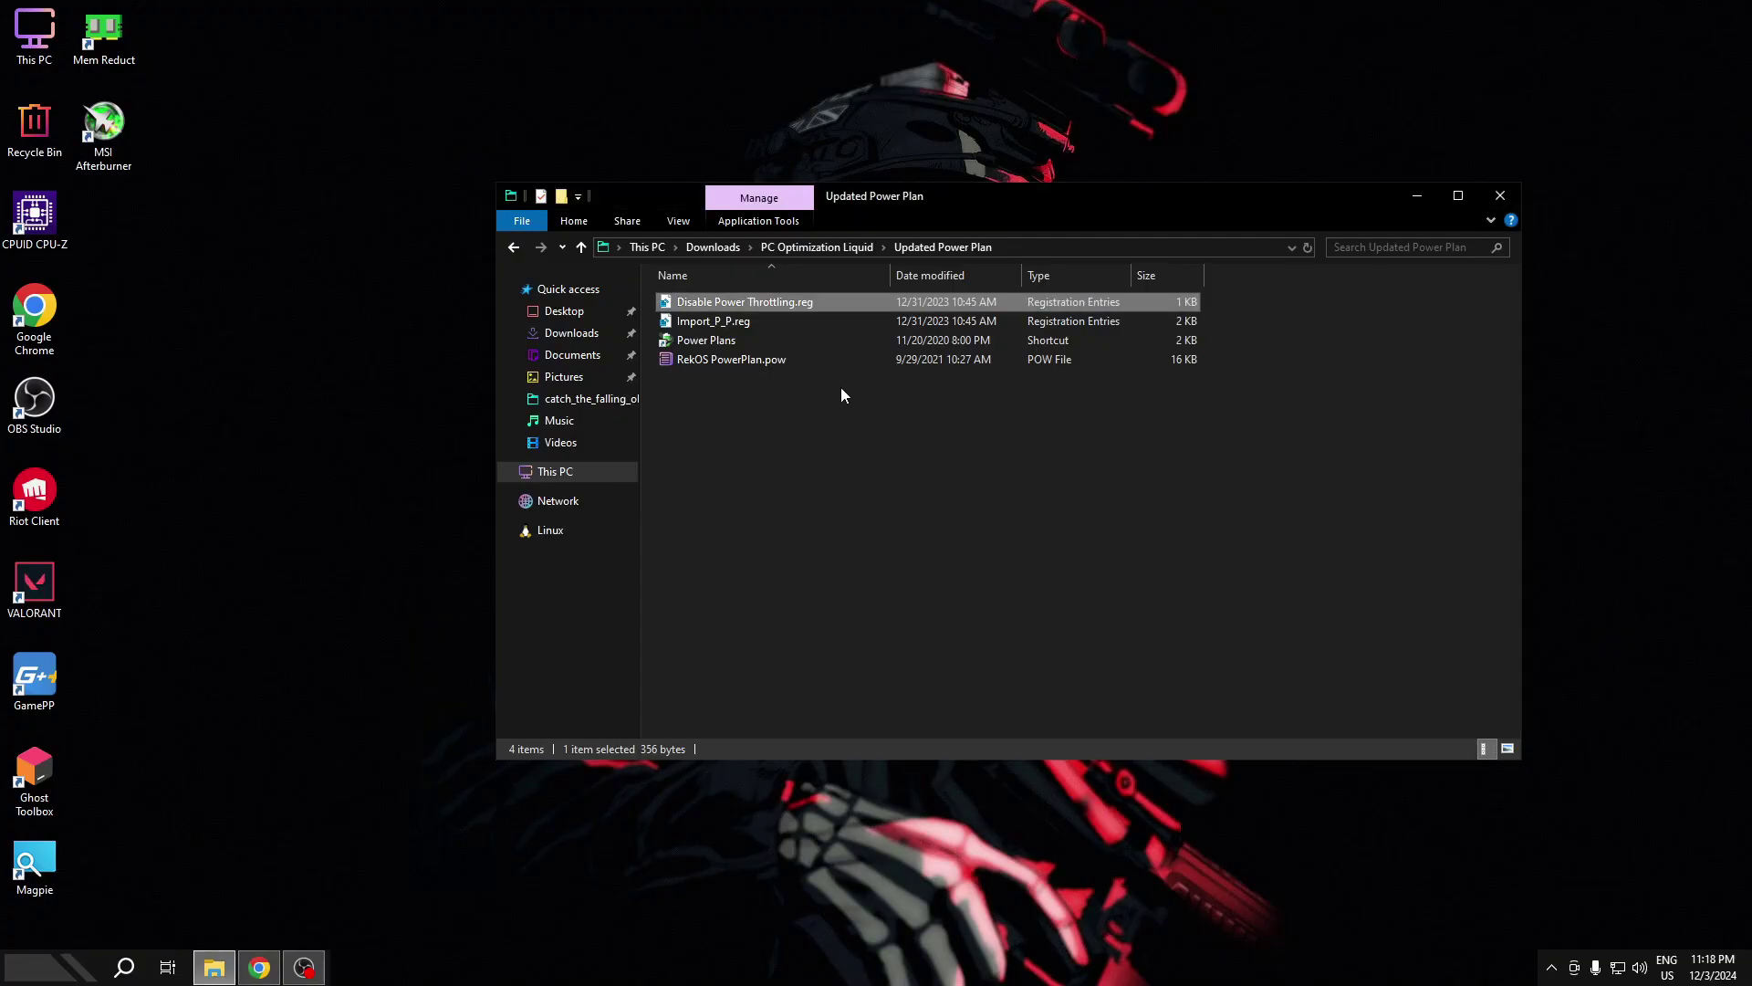
pyautogui.doubleClick(731, 322)
pyautogui.click(1013, 513)
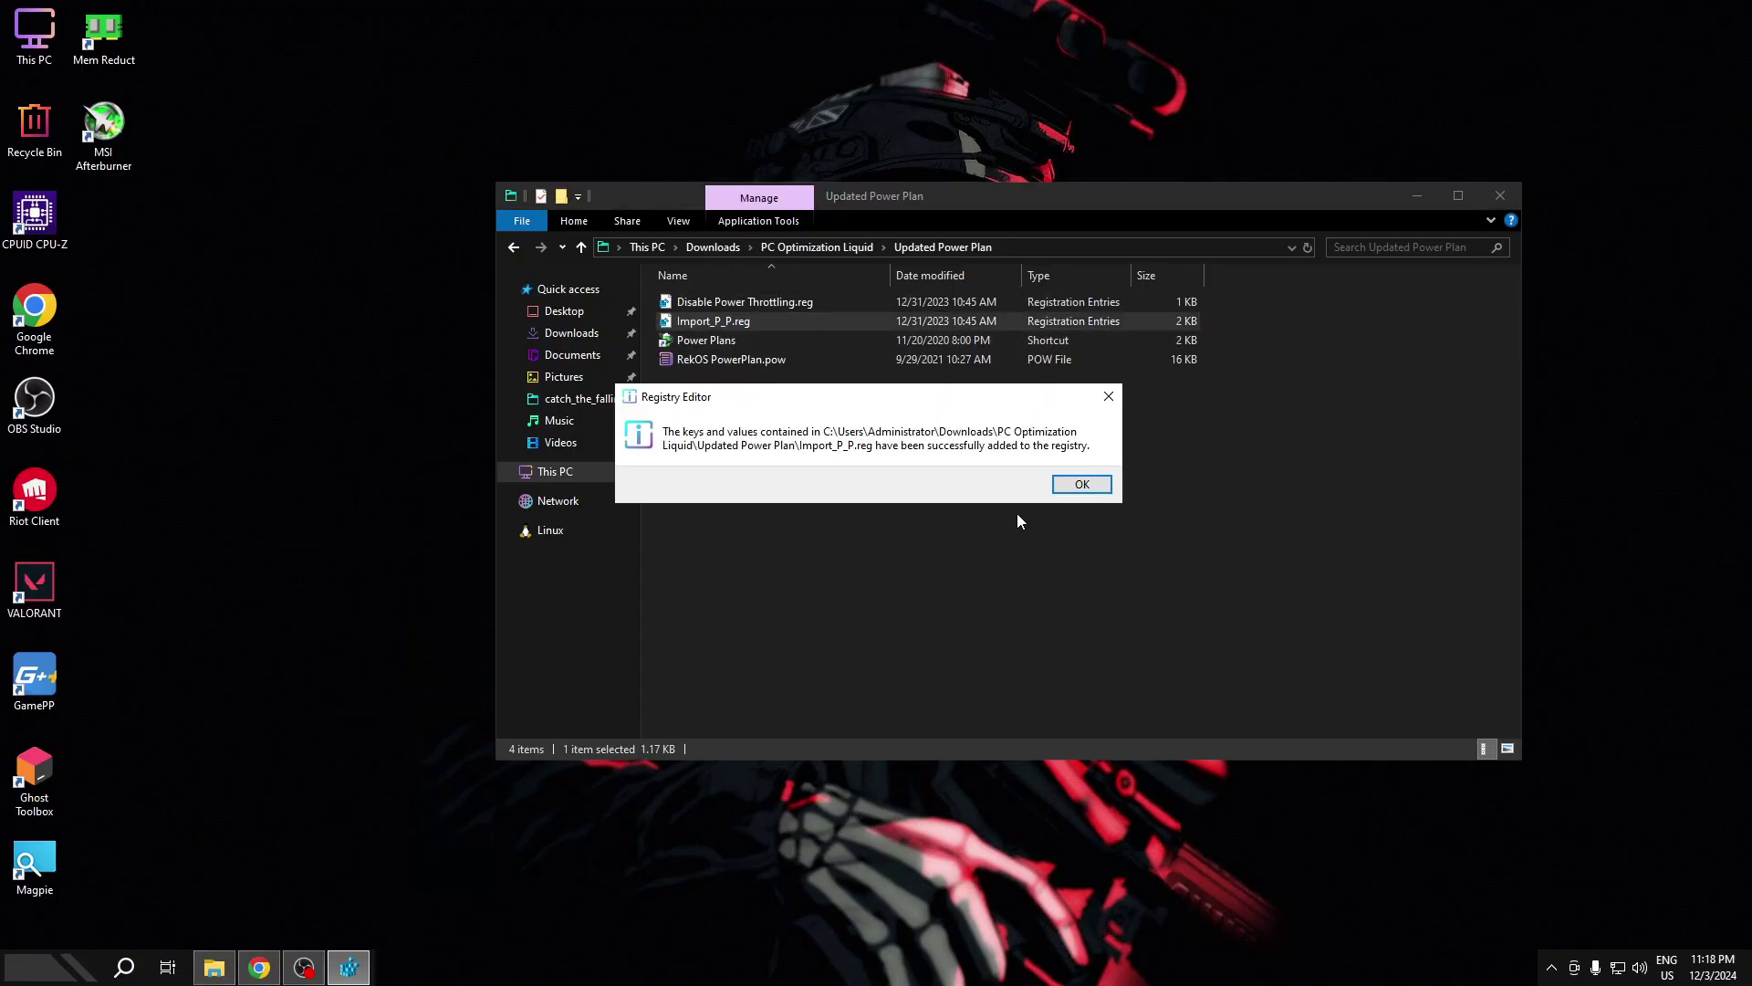
pyautogui.click(1079, 486)
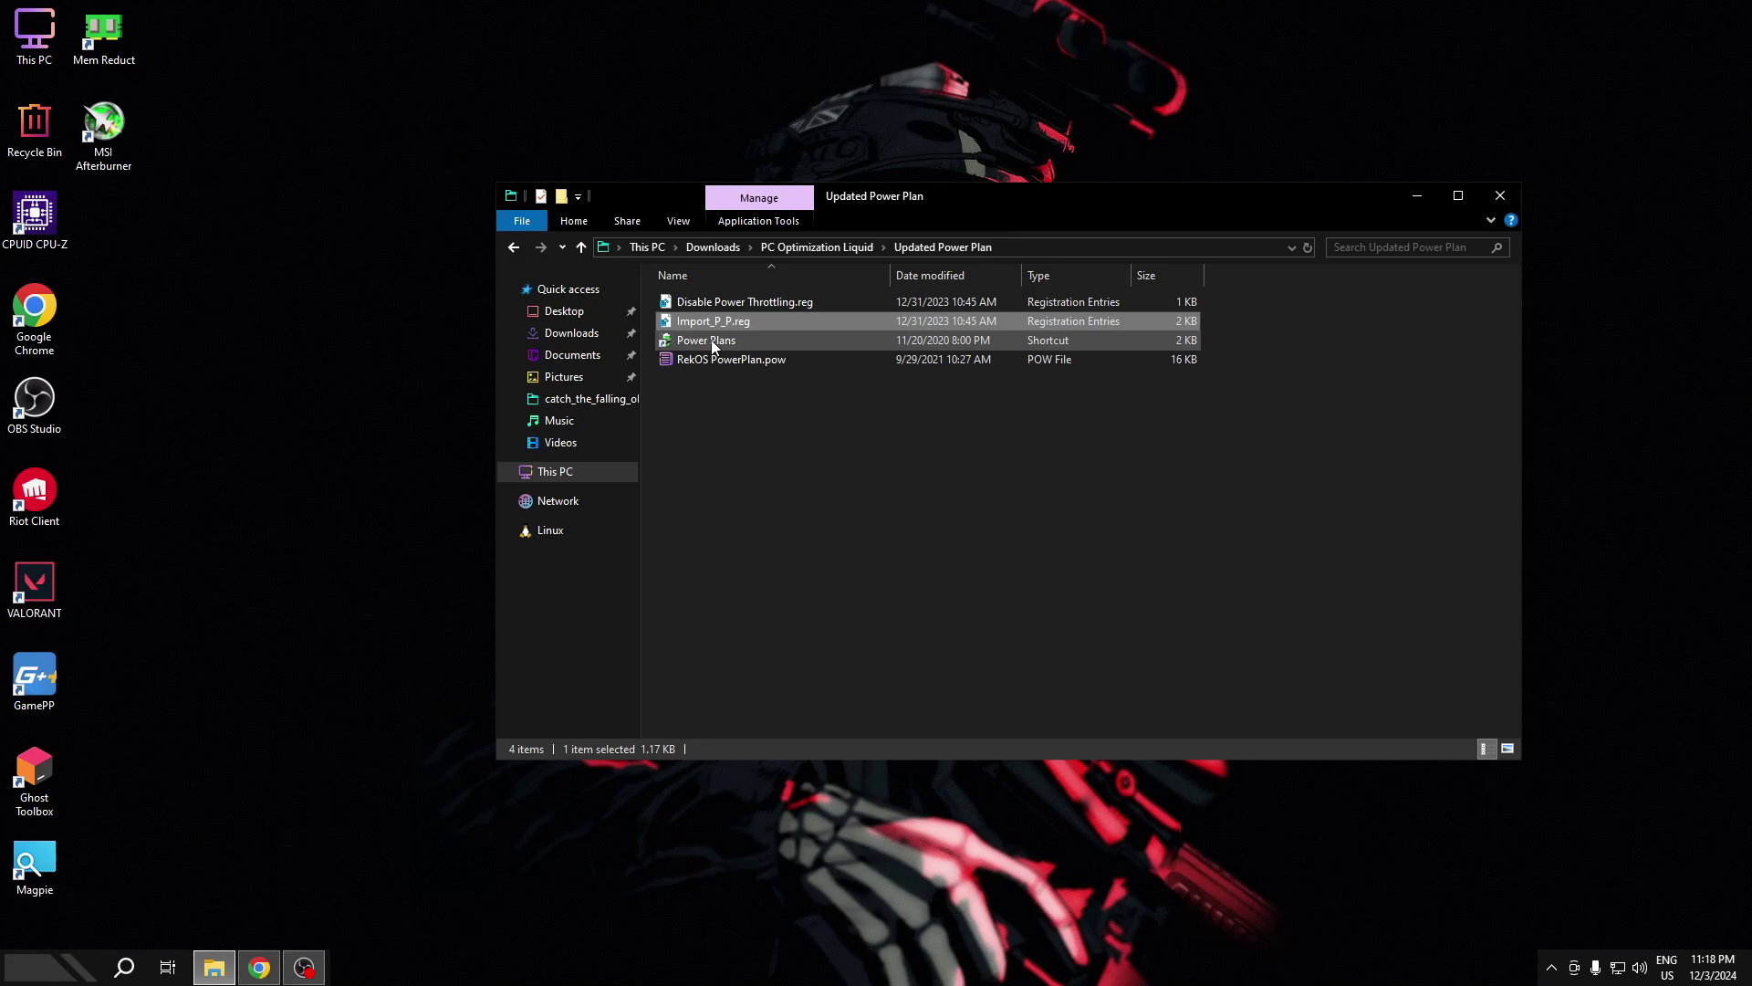
# - Review the power plans, including RekOS PowerPlan, keeping GameTurbo as the active plan
pyautogui.doubleClick(710, 339)
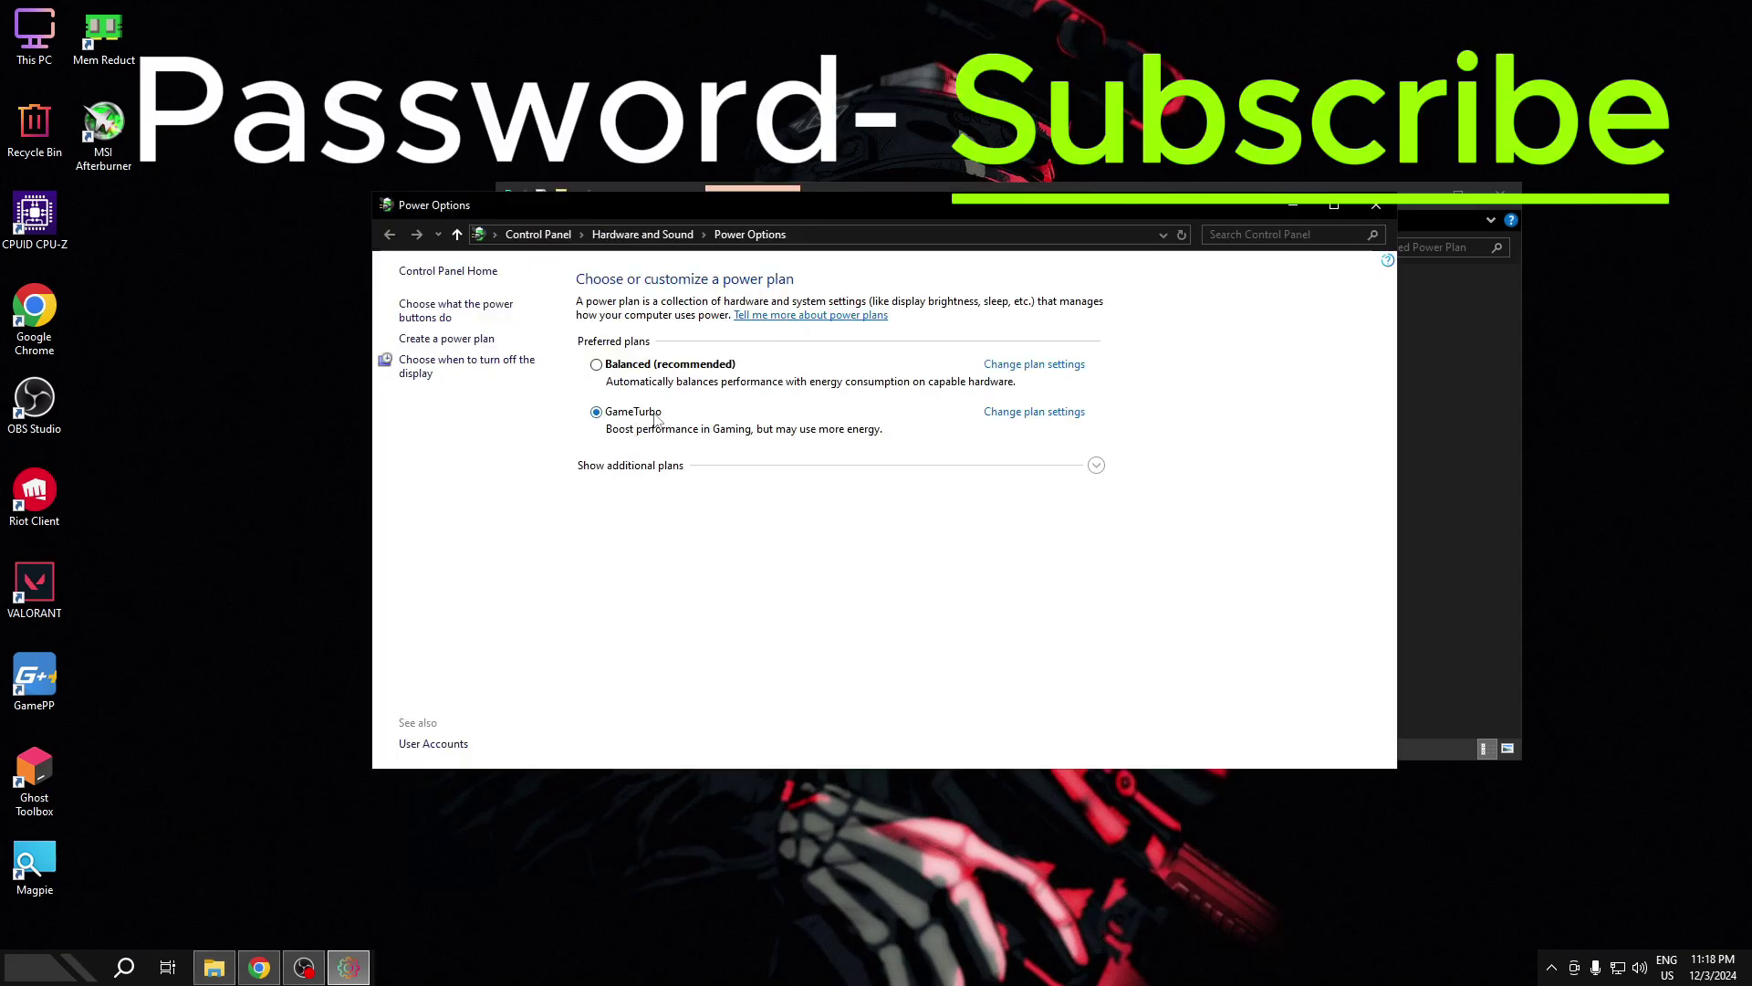
pyautogui.click(648, 465)
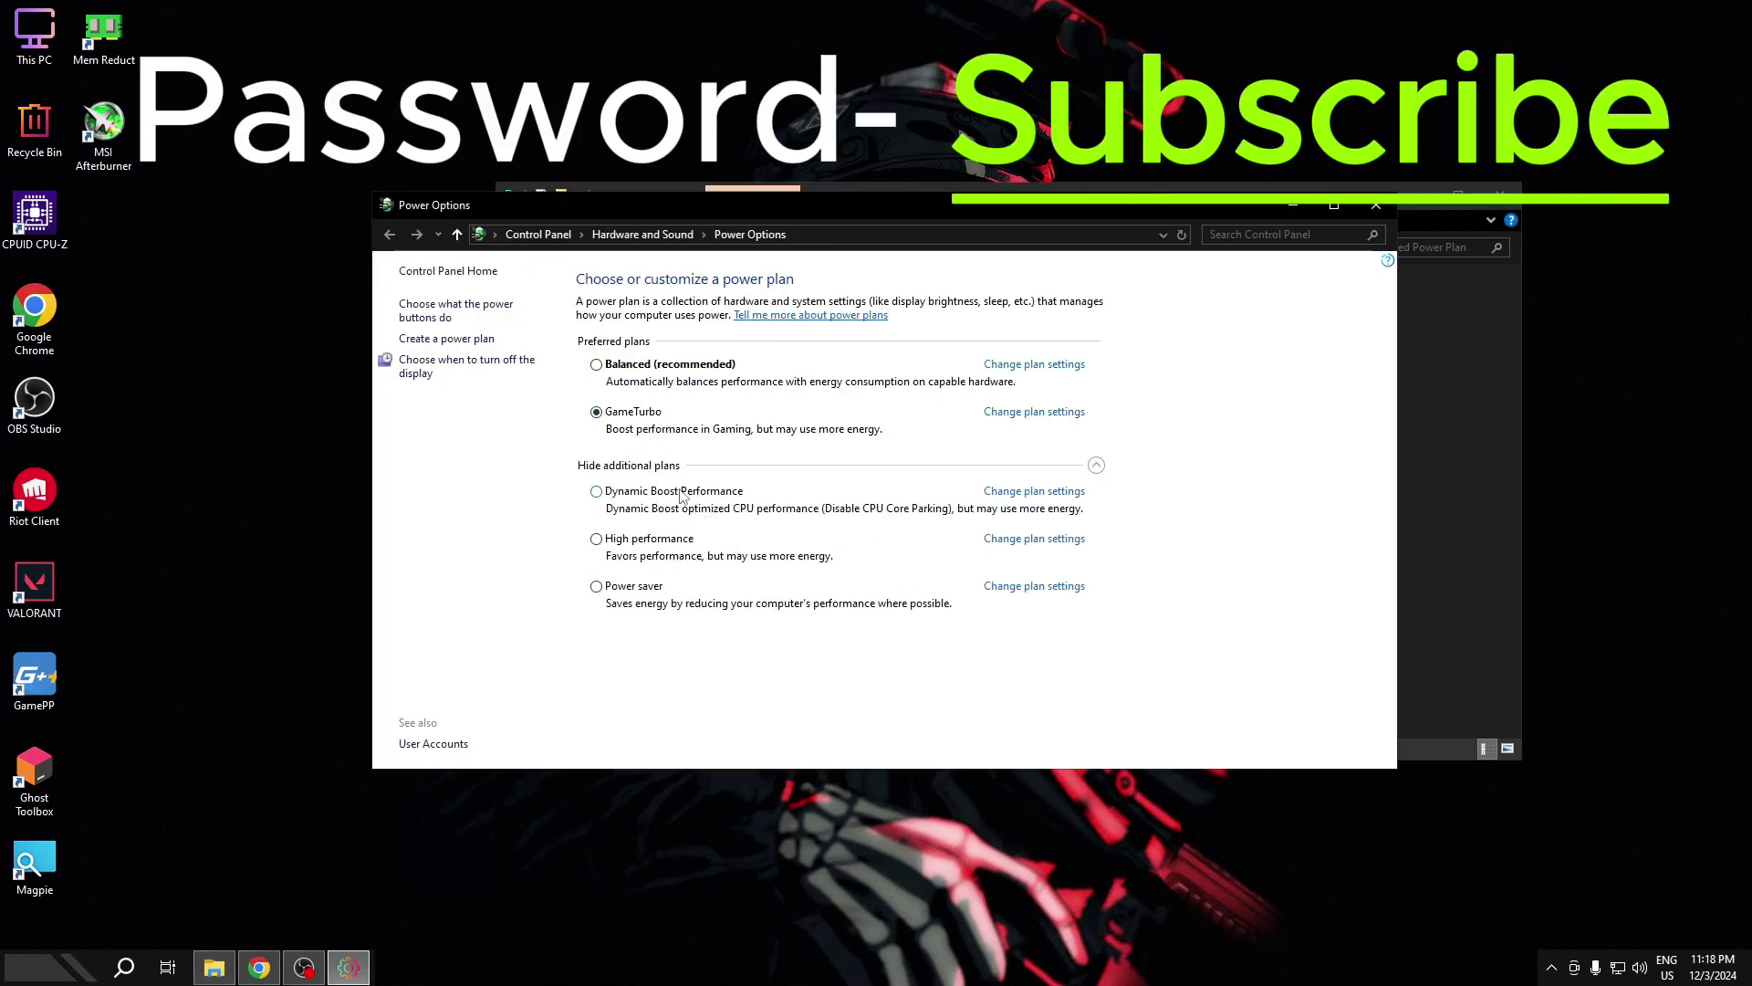
pyautogui.click(1375, 204)
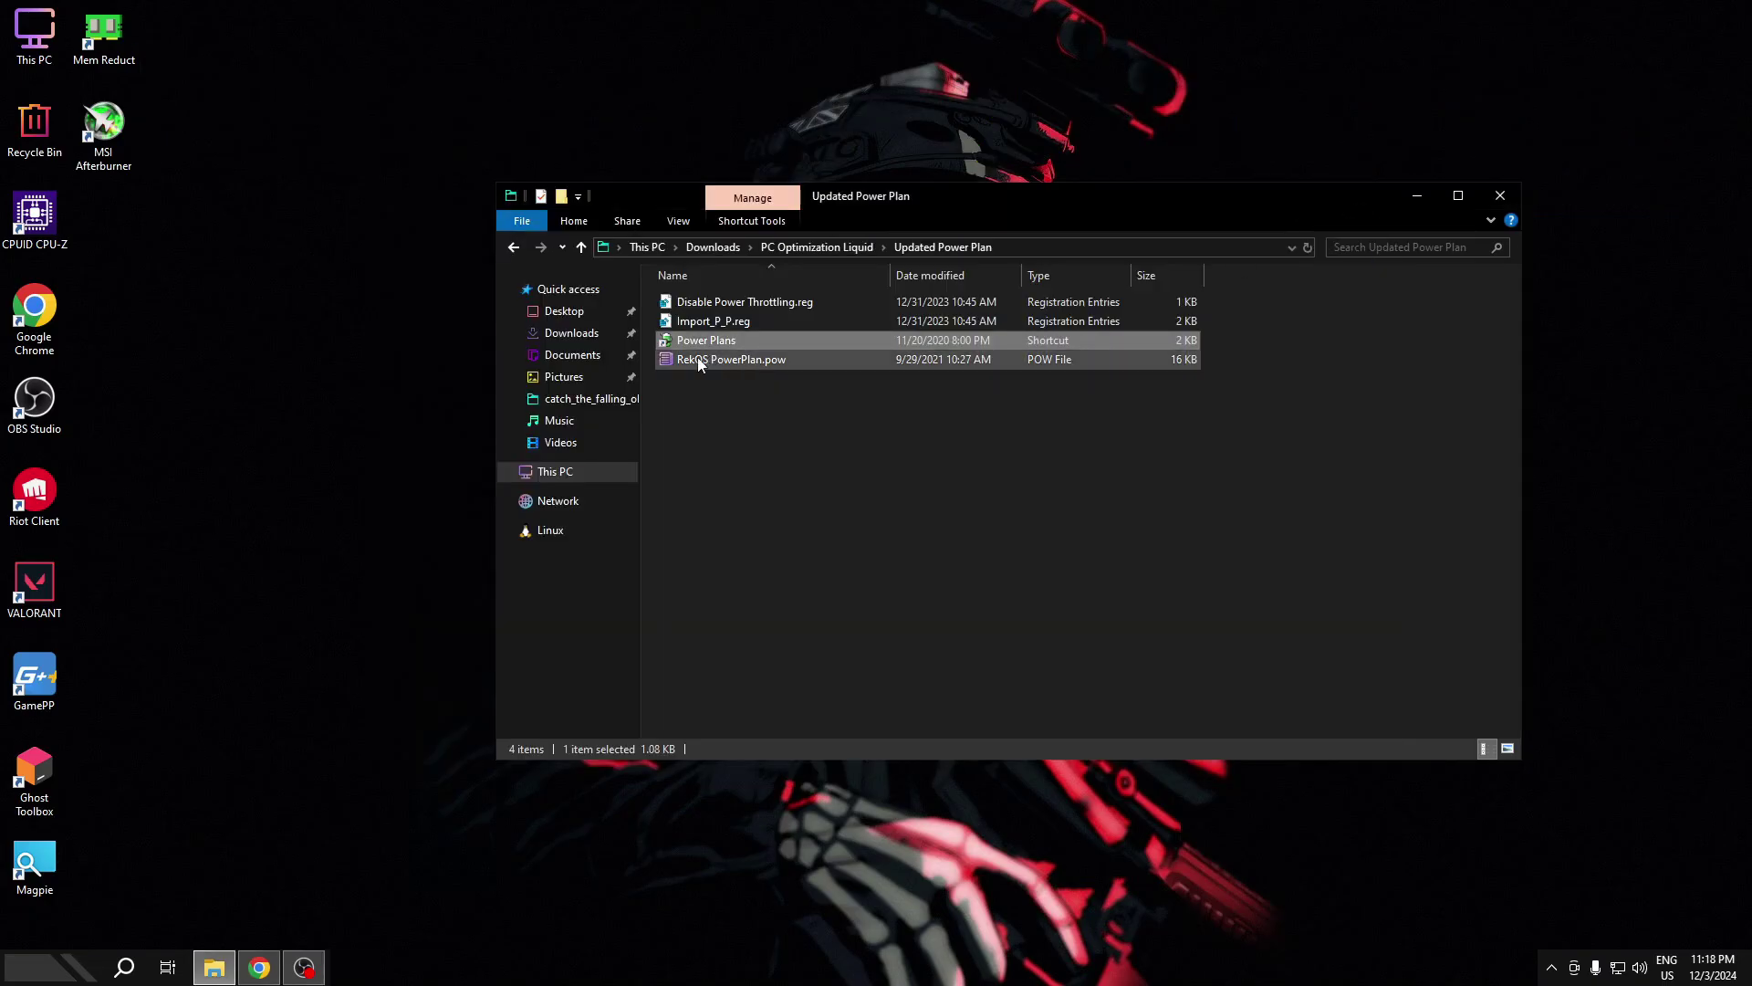
pyautogui.click(742, 362)
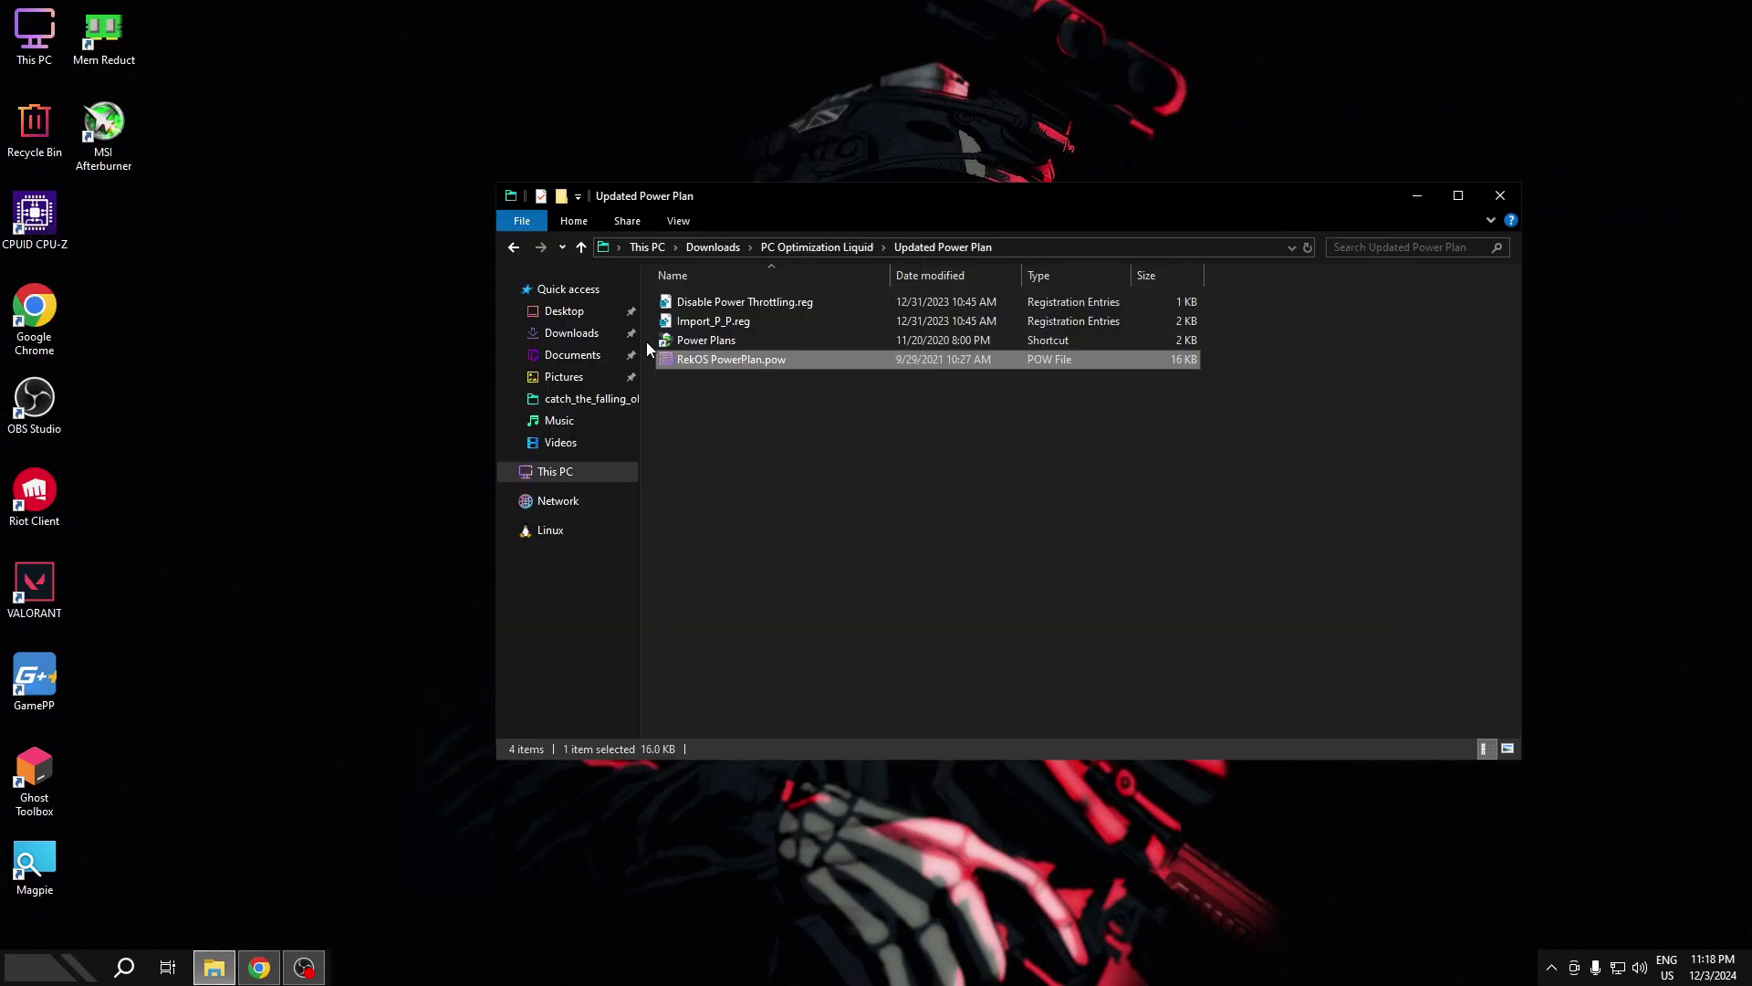
pyautogui.doubleClick(731, 340)
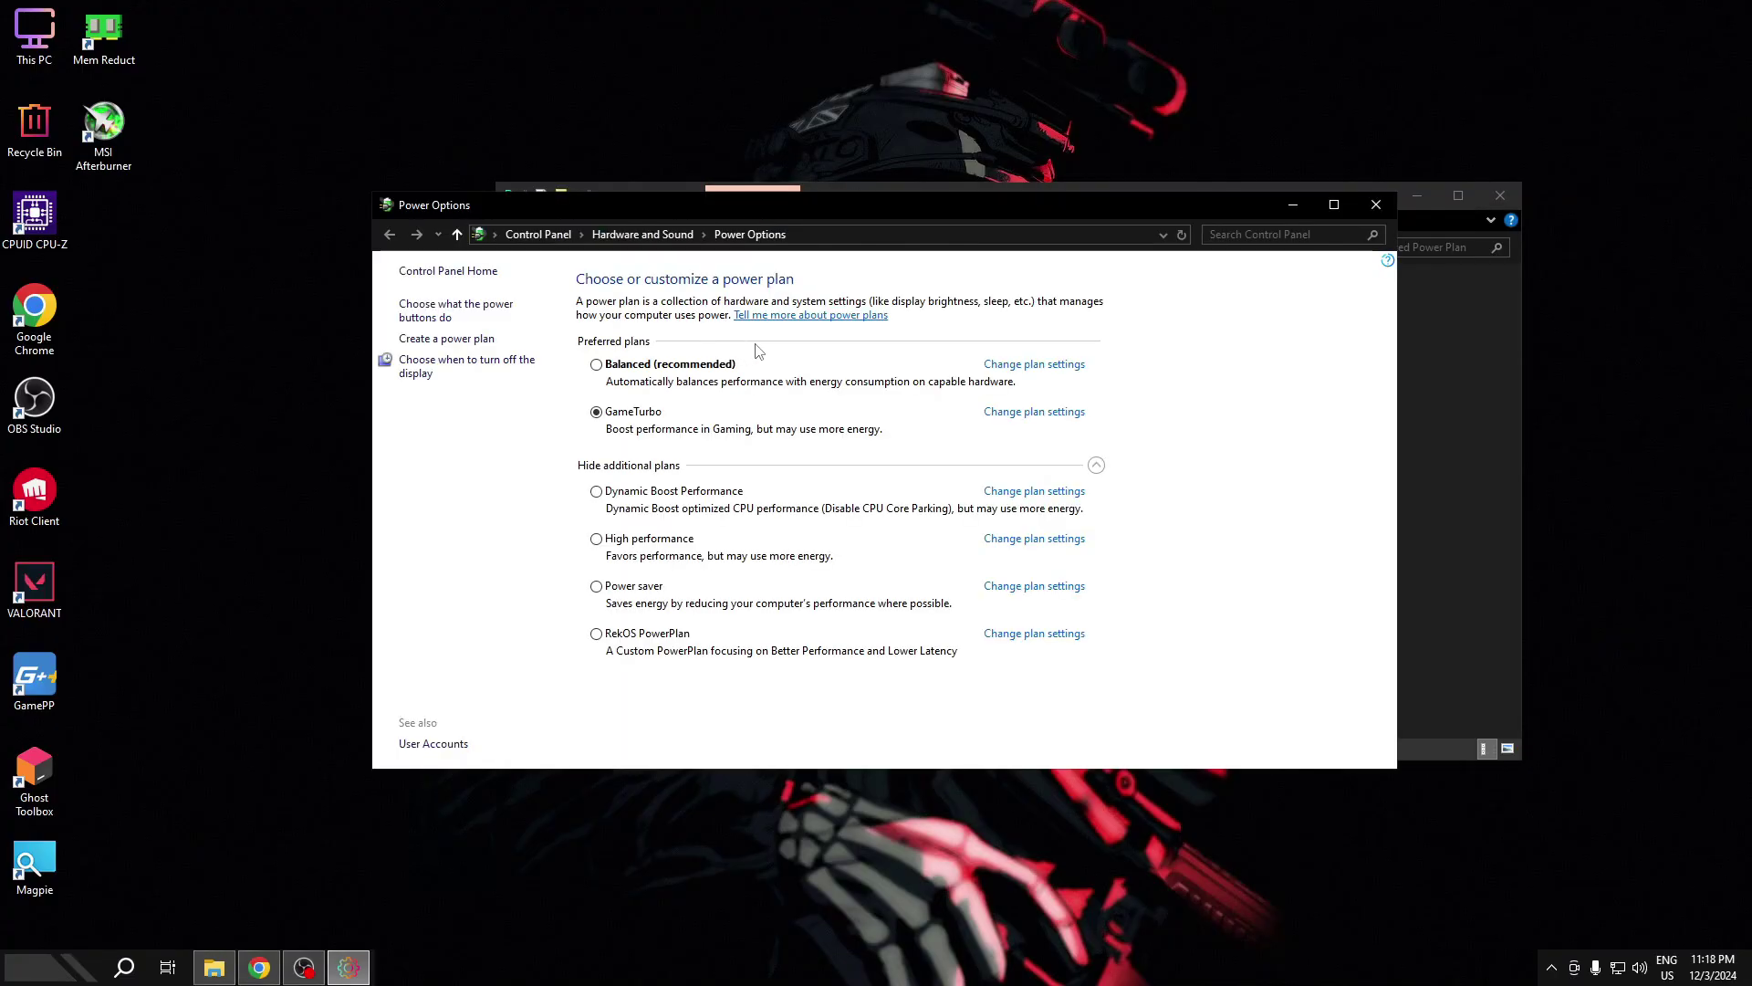
pyautogui.click(597, 636)
pyautogui.click(612, 416)
pyautogui.click(1377, 205)
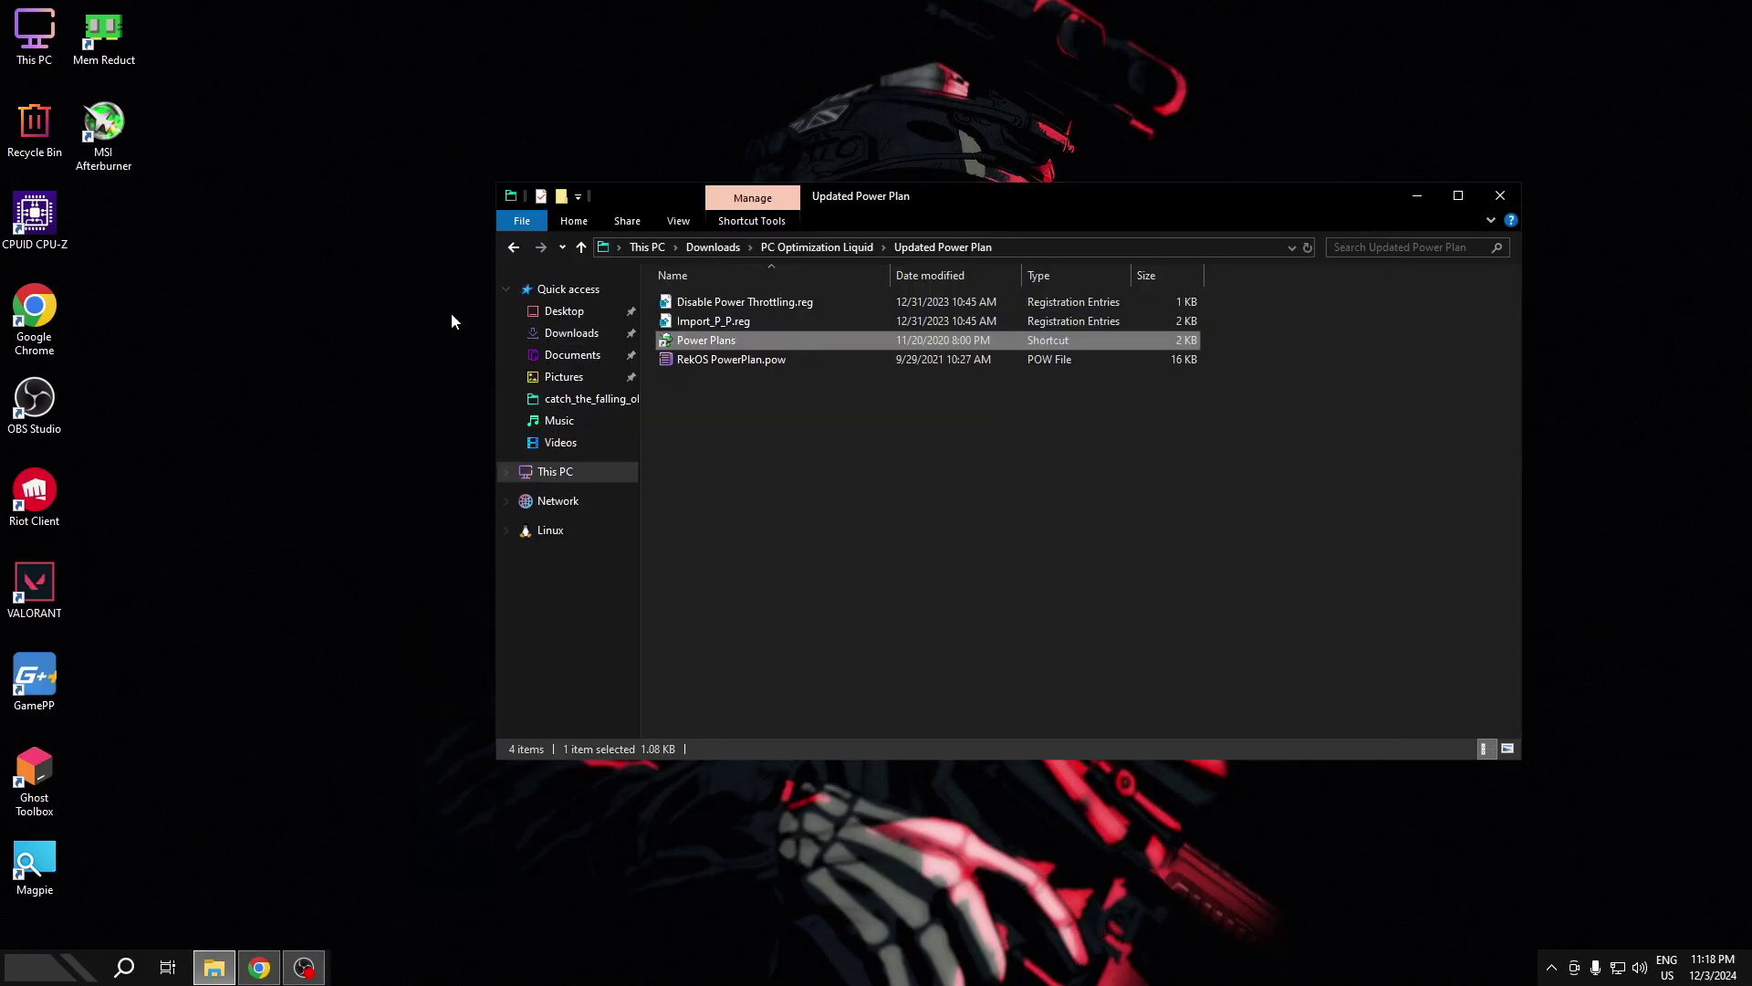
pyautogui.click(514, 247)
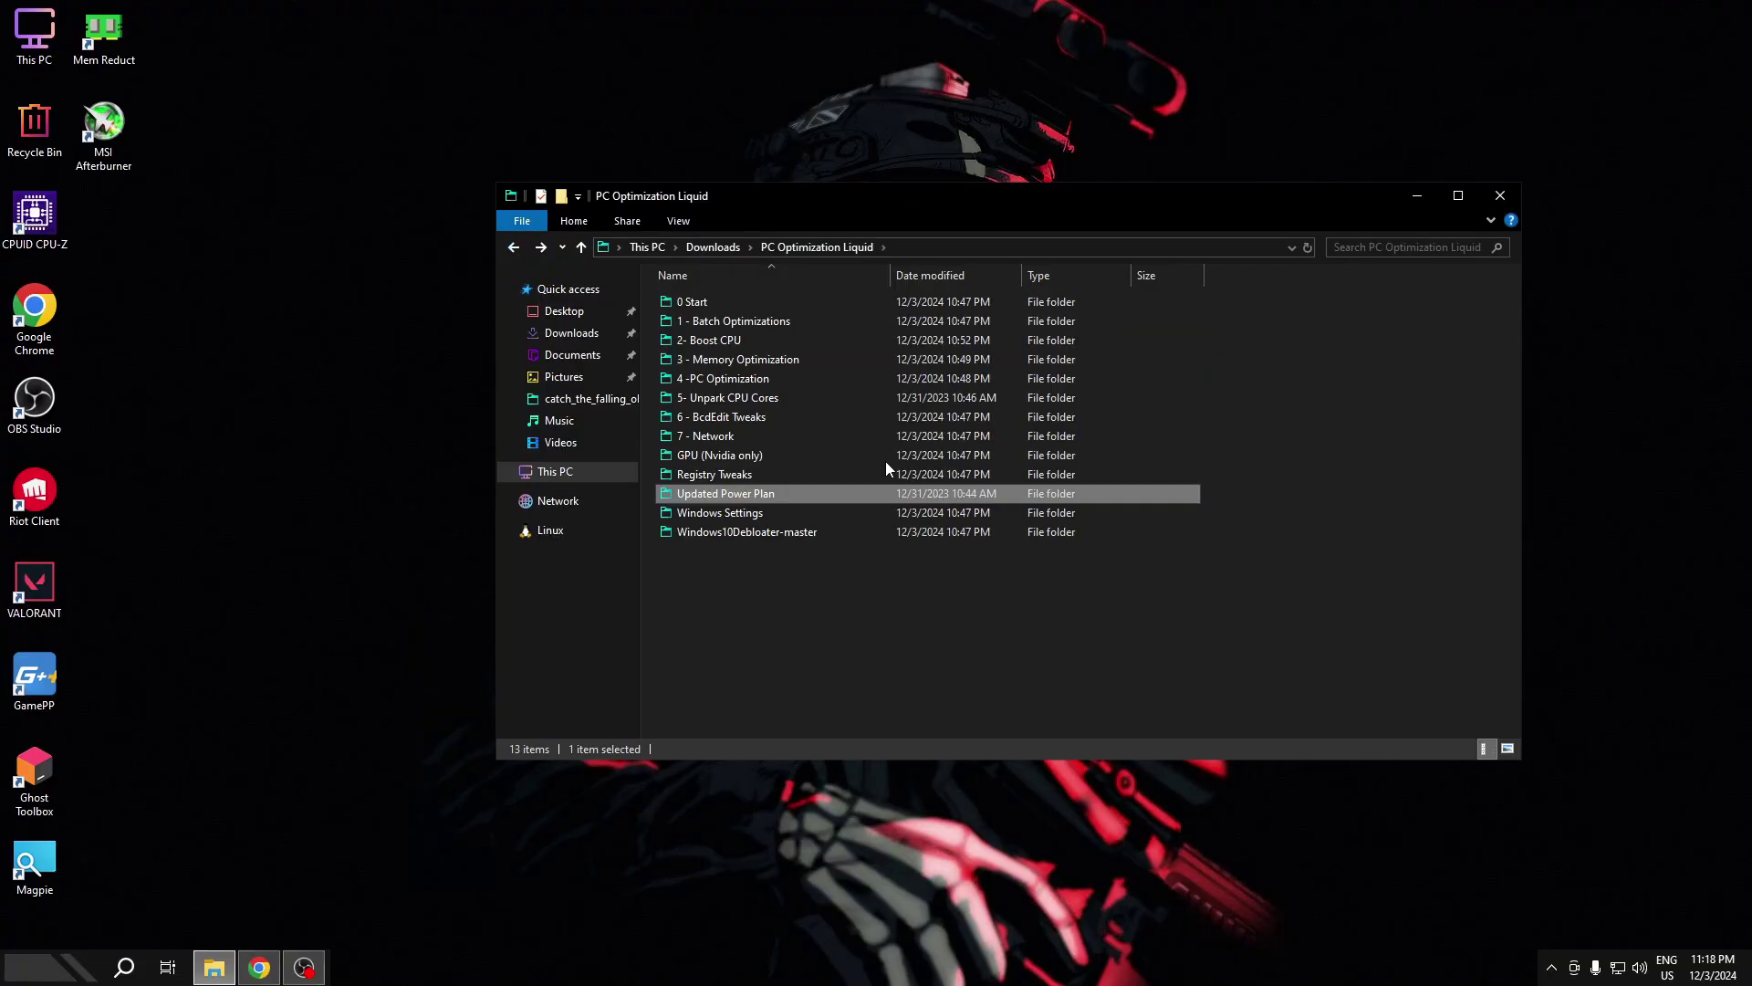
# - Run Windows Settings.bat from the Windows Settings folder as administrator until it completes
pyautogui.doubleClick(794, 513)
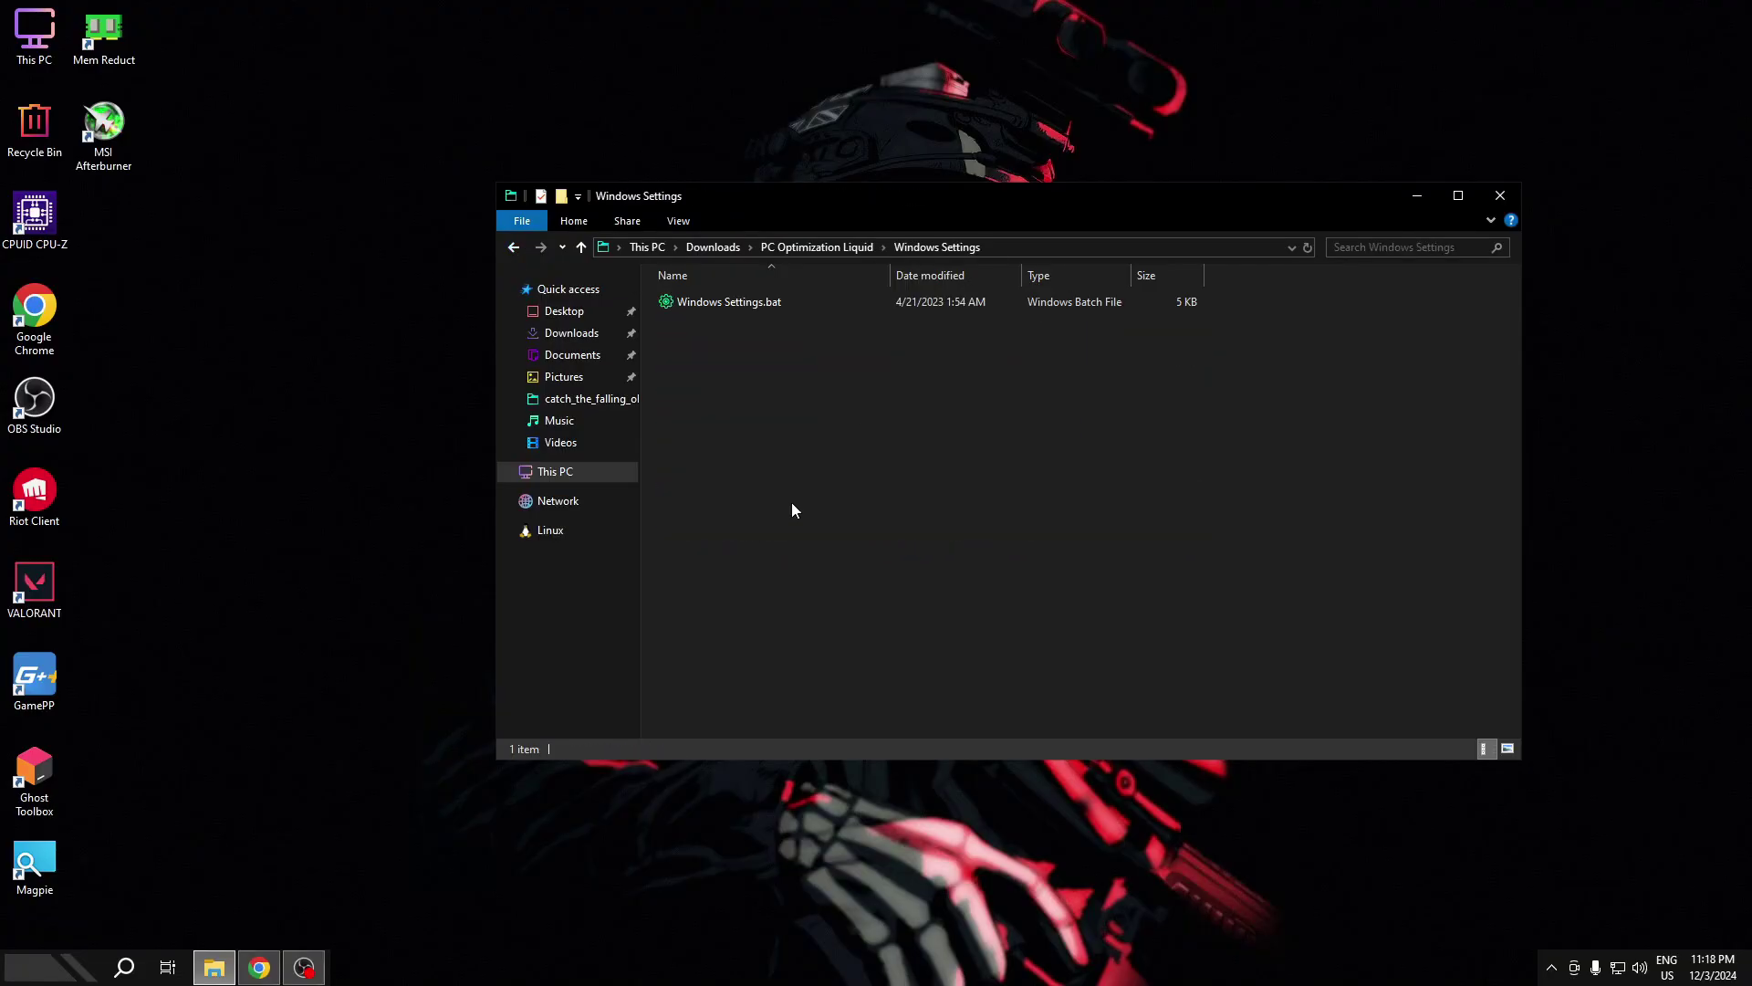
pyautogui.click(761, 299)
pyautogui.rightClick(761, 298)
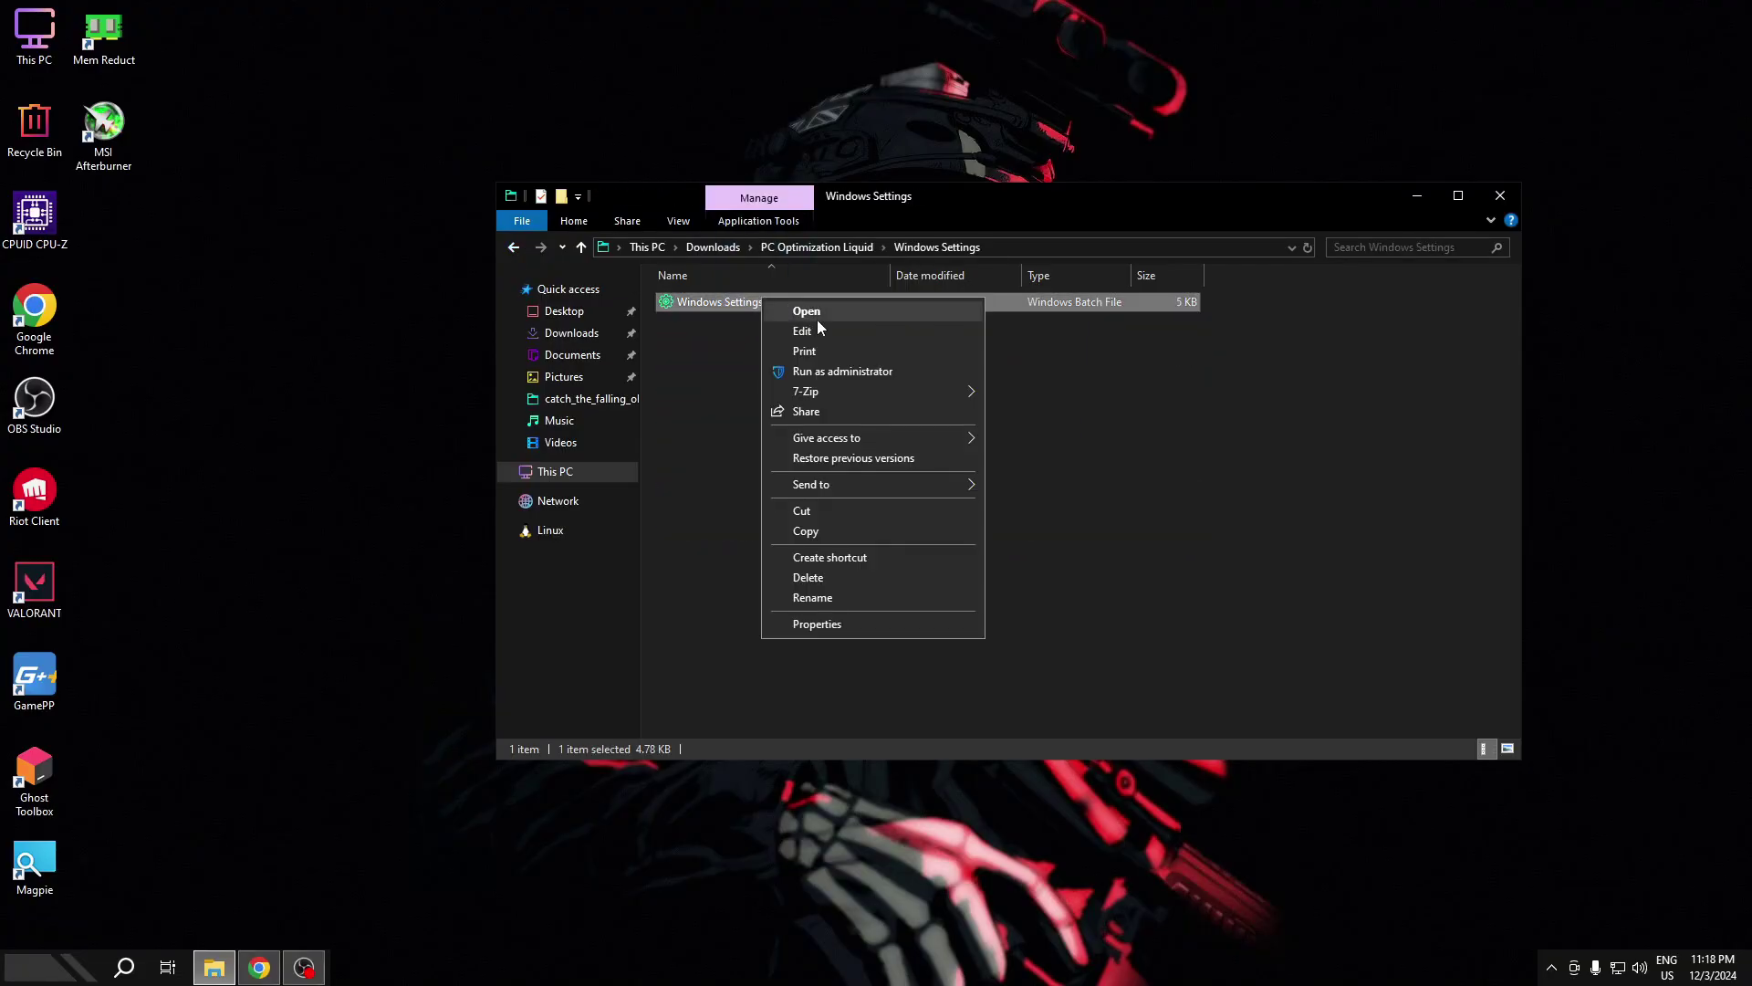
pyautogui.click(821, 372)
pyautogui.press('Return')
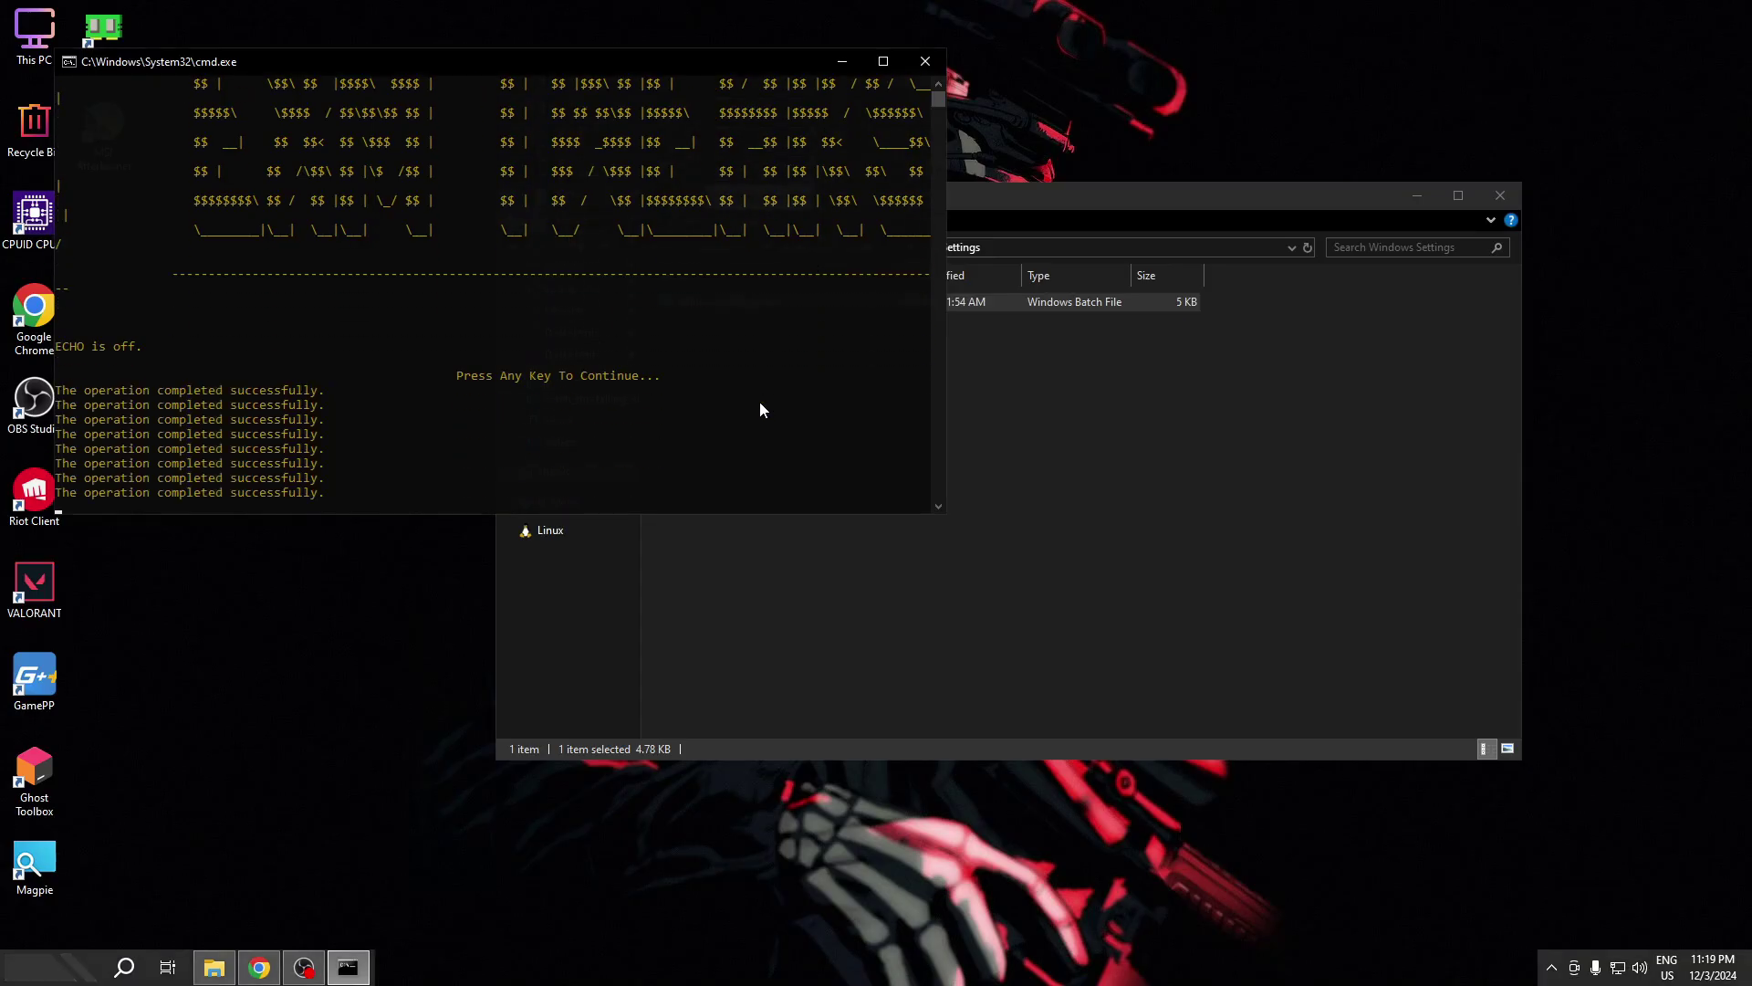
pyautogui.press('Return')
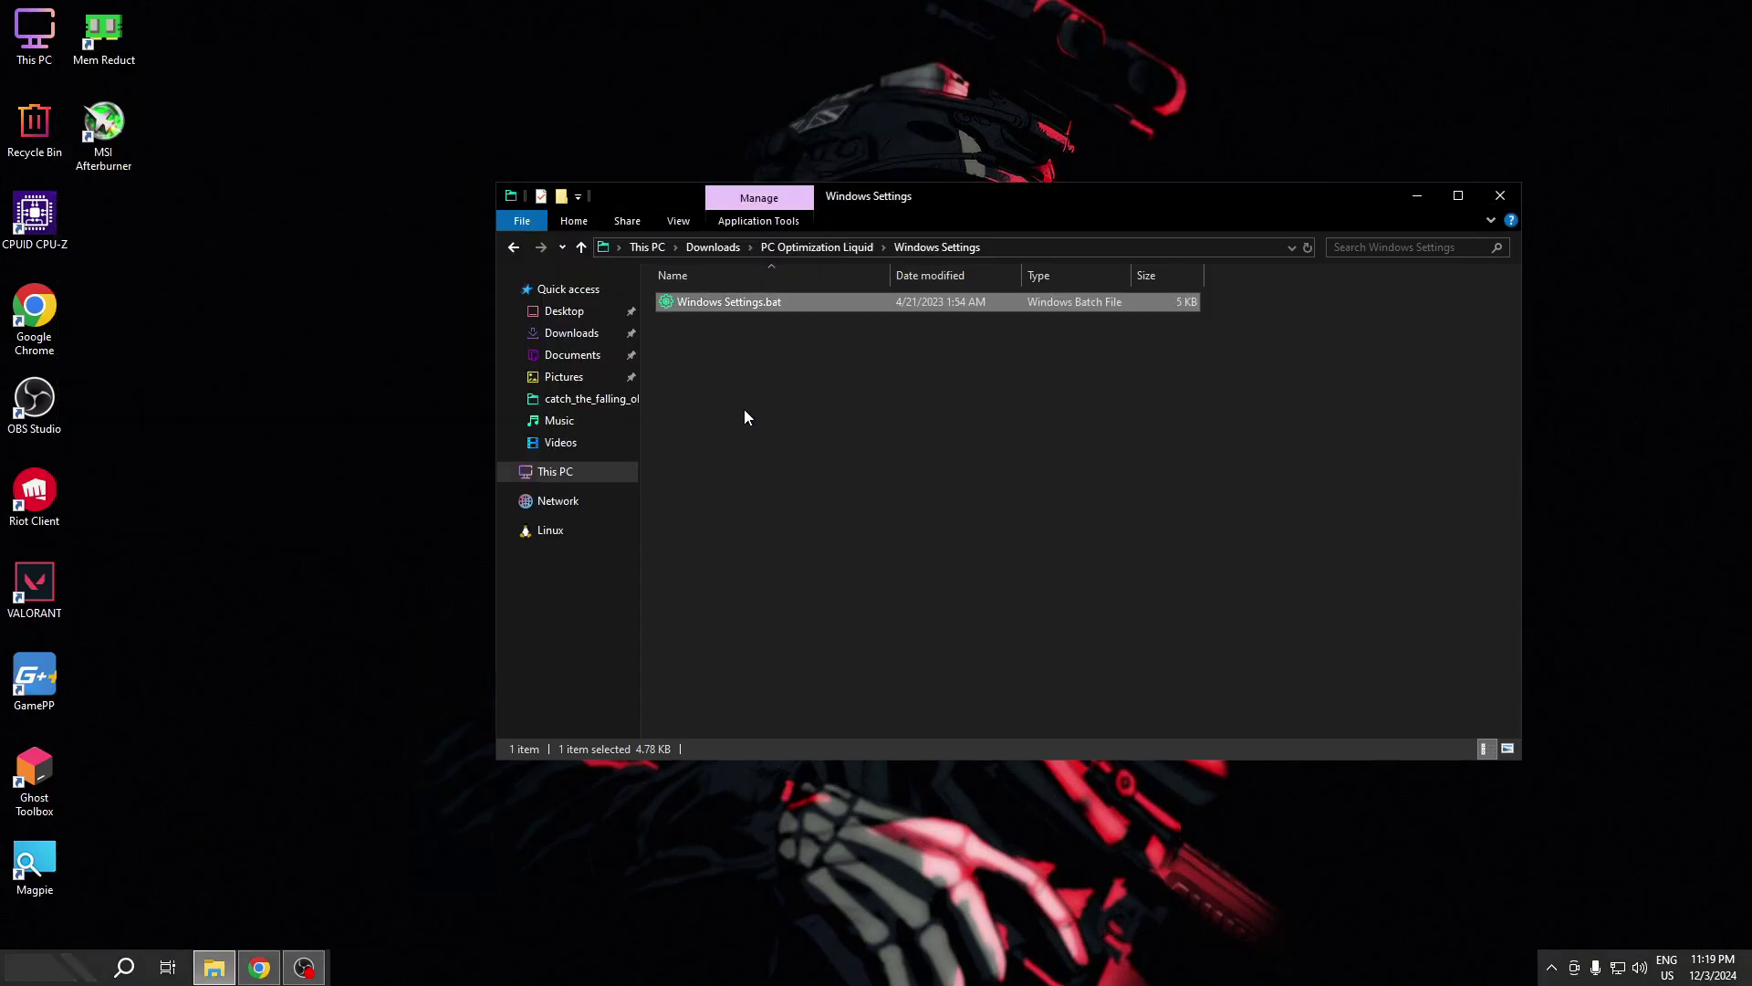
pyautogui.press('BackSpace')
pyautogui.click(757, 533)
# - Launch Windows10DebloaterGUI.ps1 with PowerShell from the Windows10Debloater-master folder
pyautogui.doubleClick(757, 533)
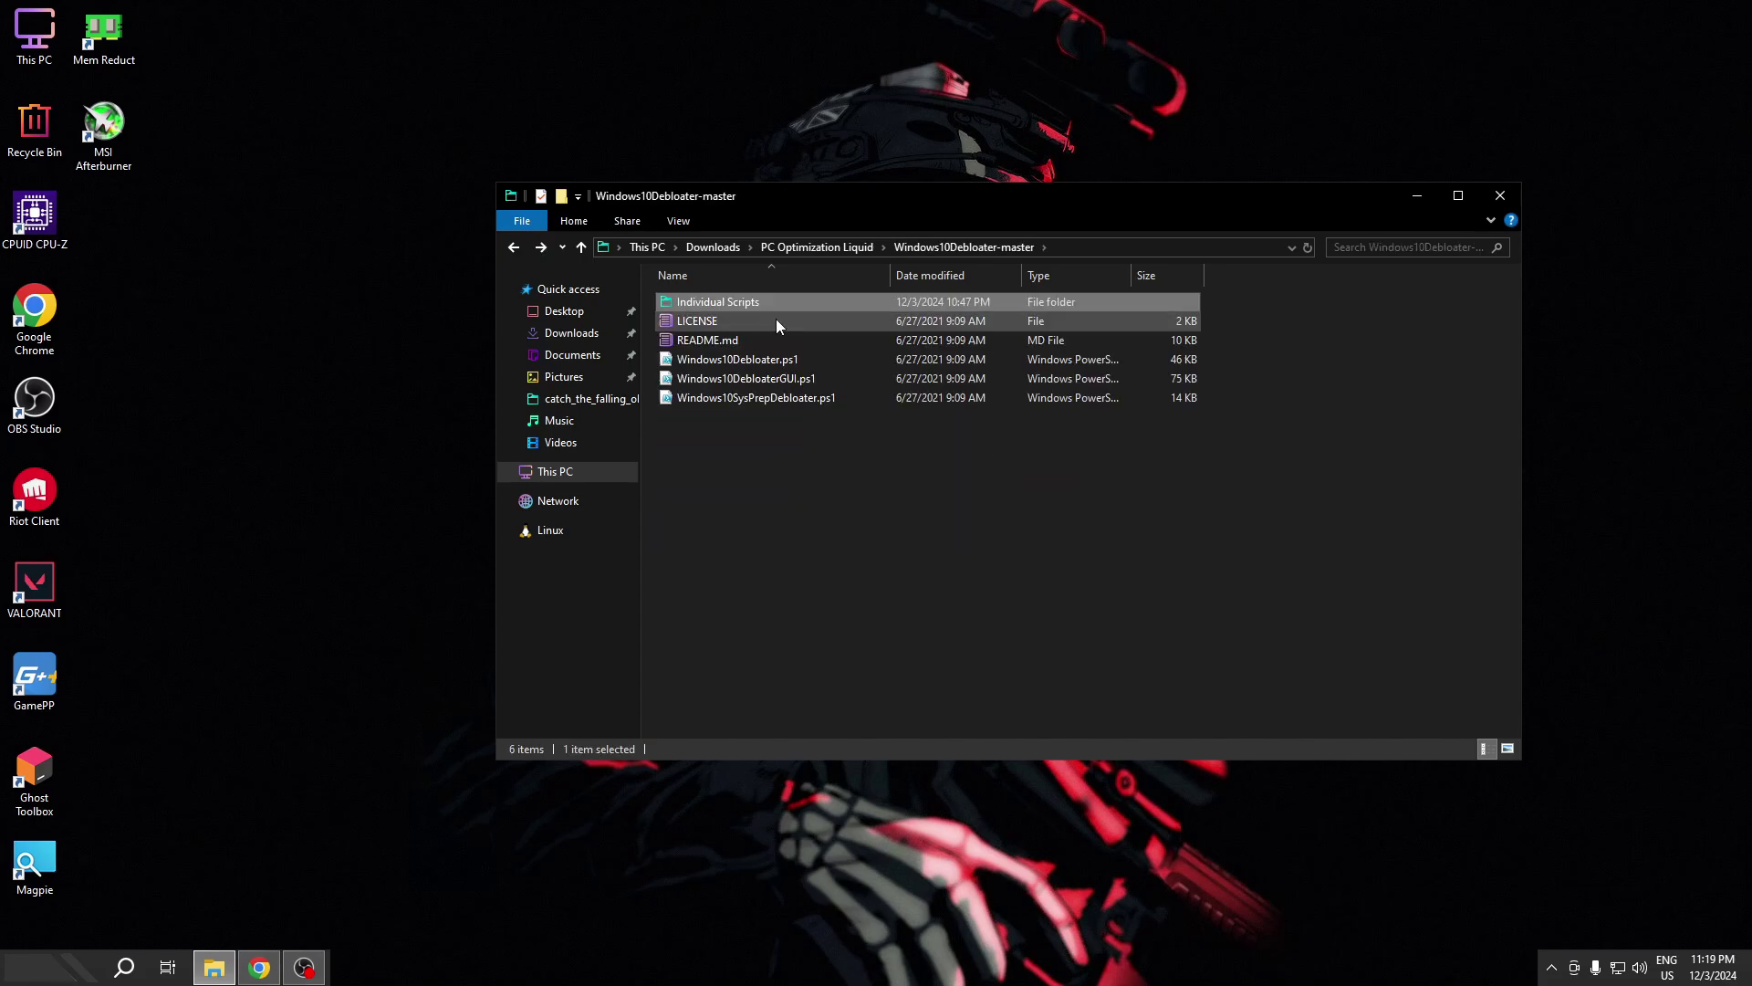
pyautogui.rightClick(775, 381)
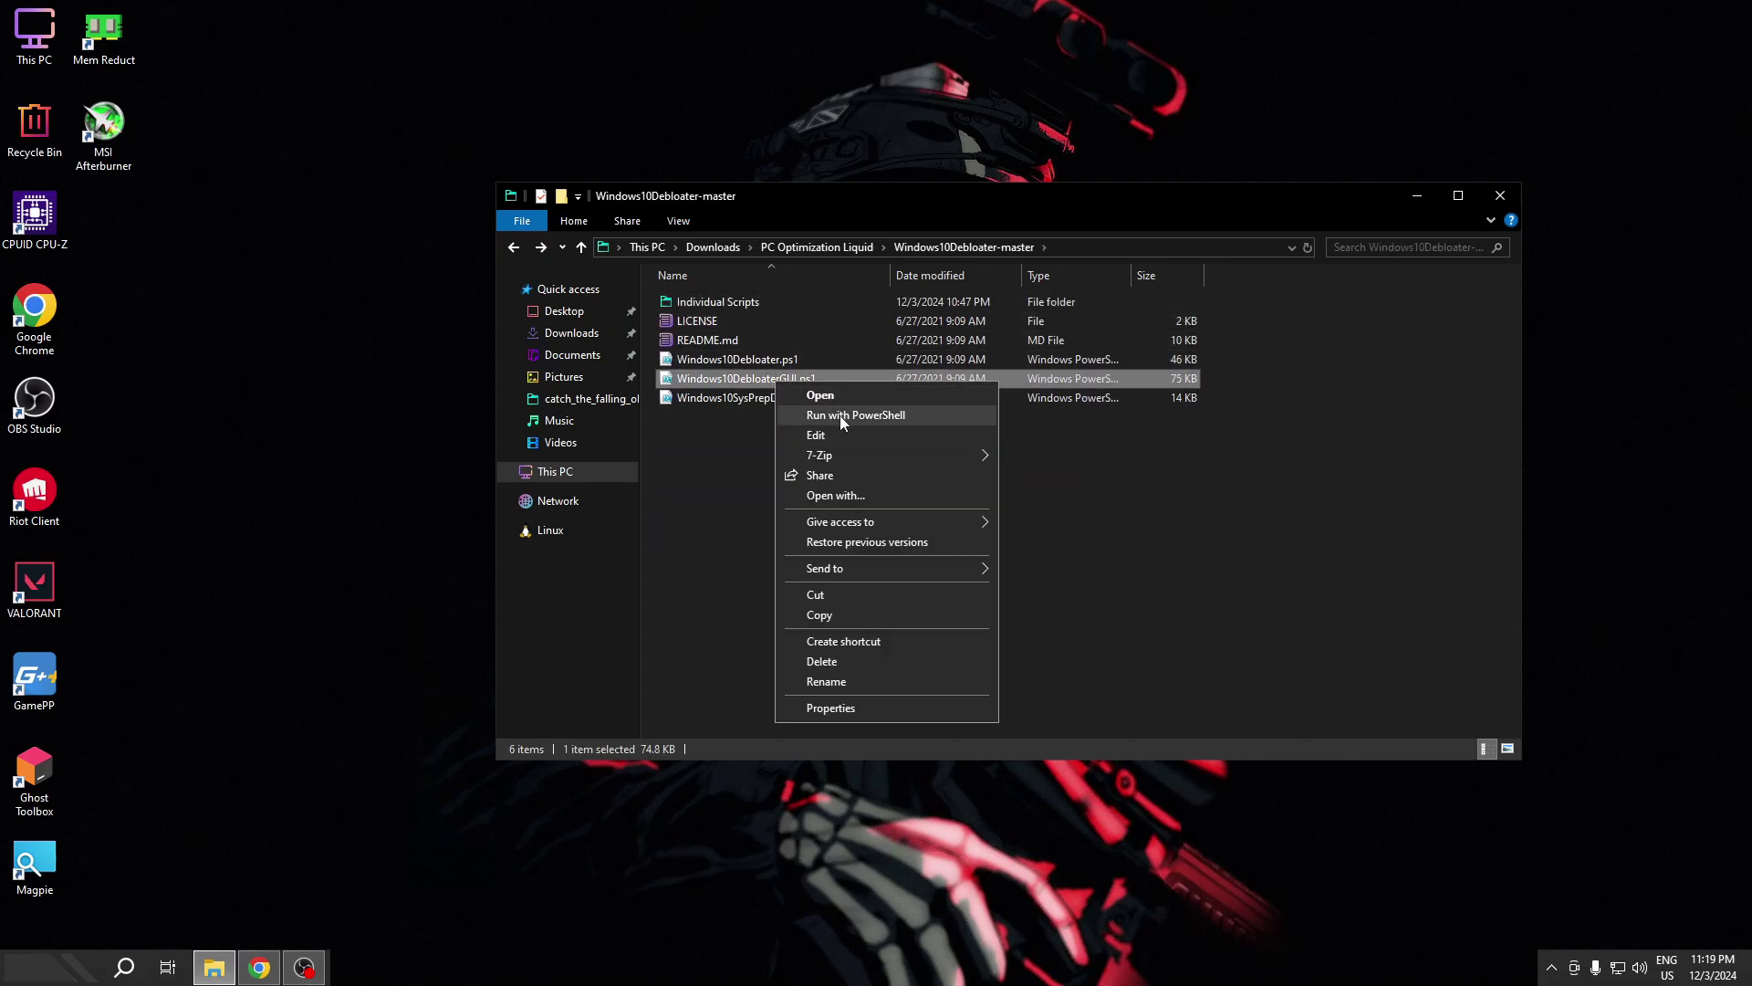
pyautogui.click(839, 415)
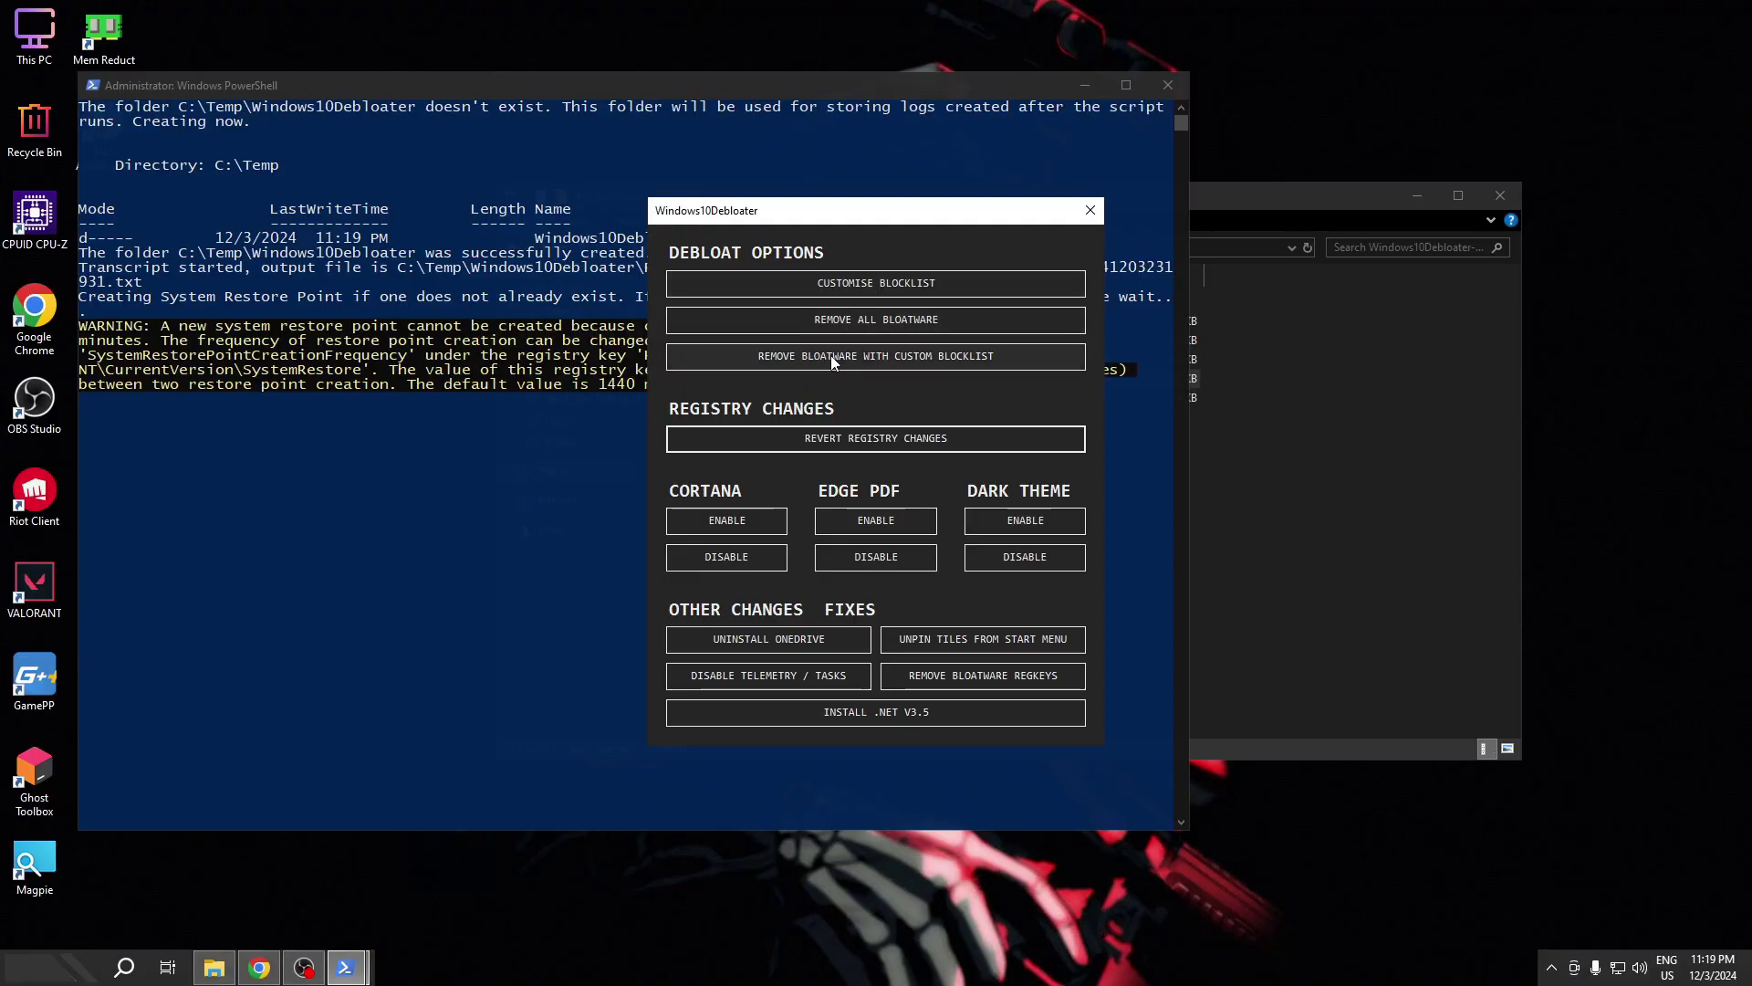
# - Uninstall OneDrive, disable Cortana and Edge PDF, enable dark theme, and close the debloater
pyautogui.click(744, 639)
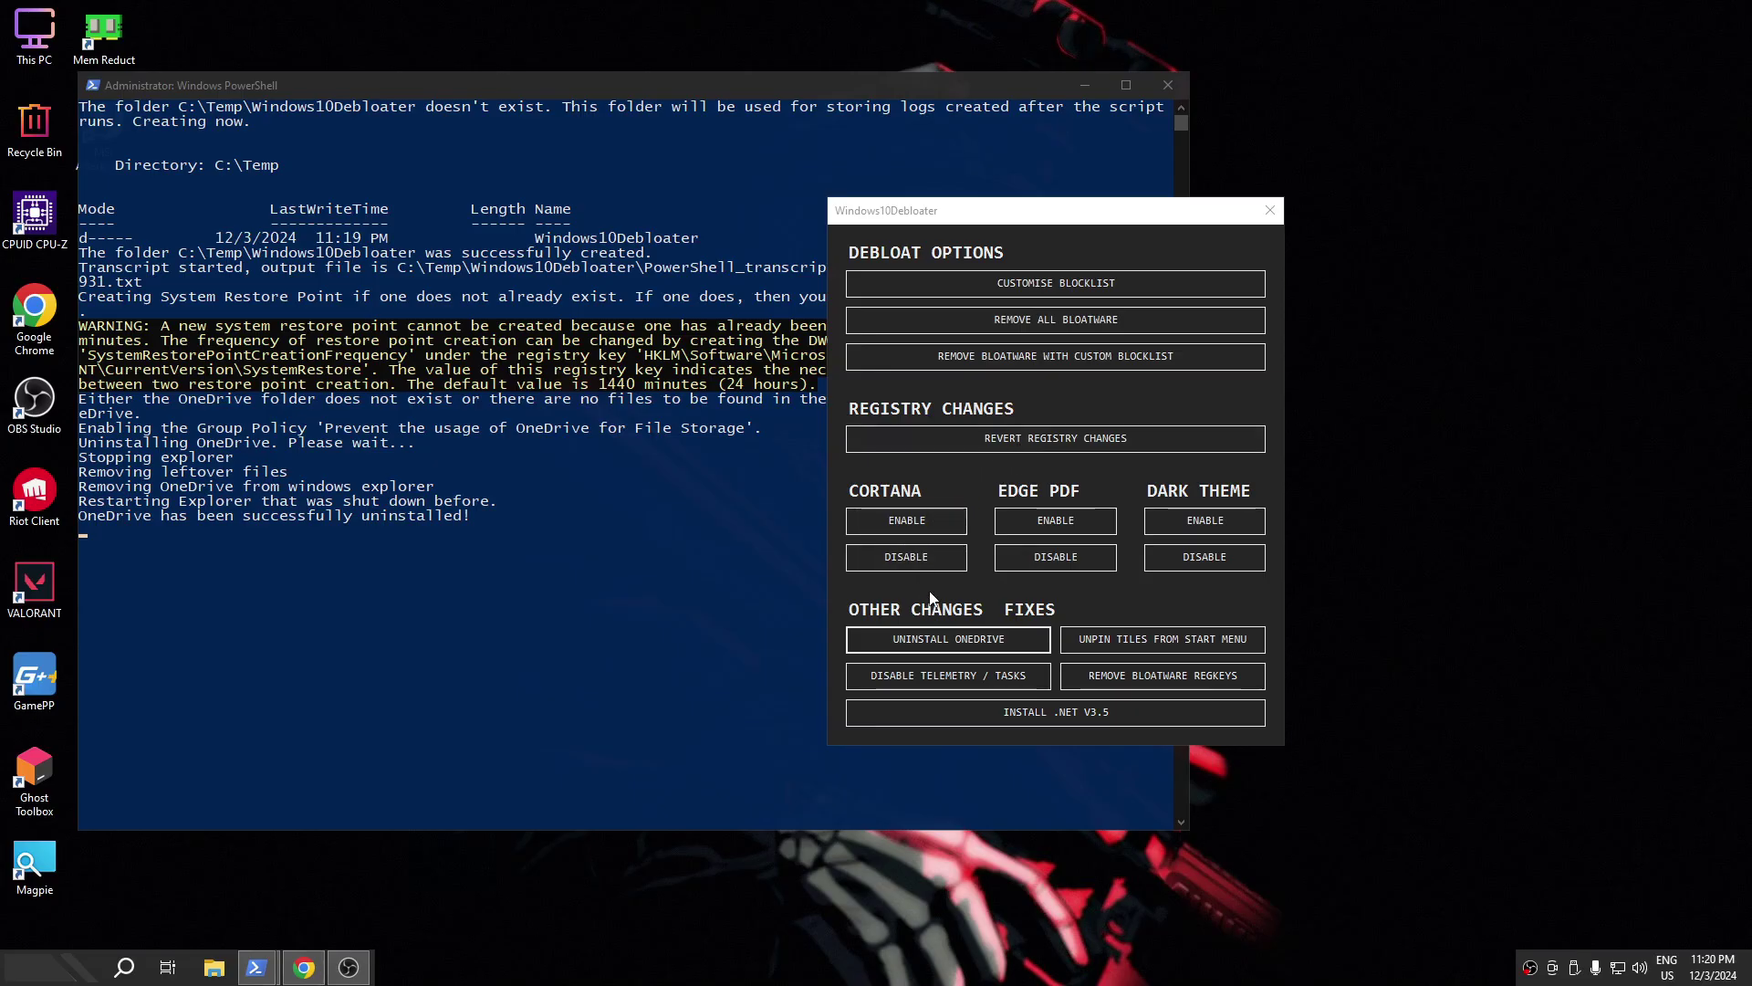
pyautogui.click(898, 559)
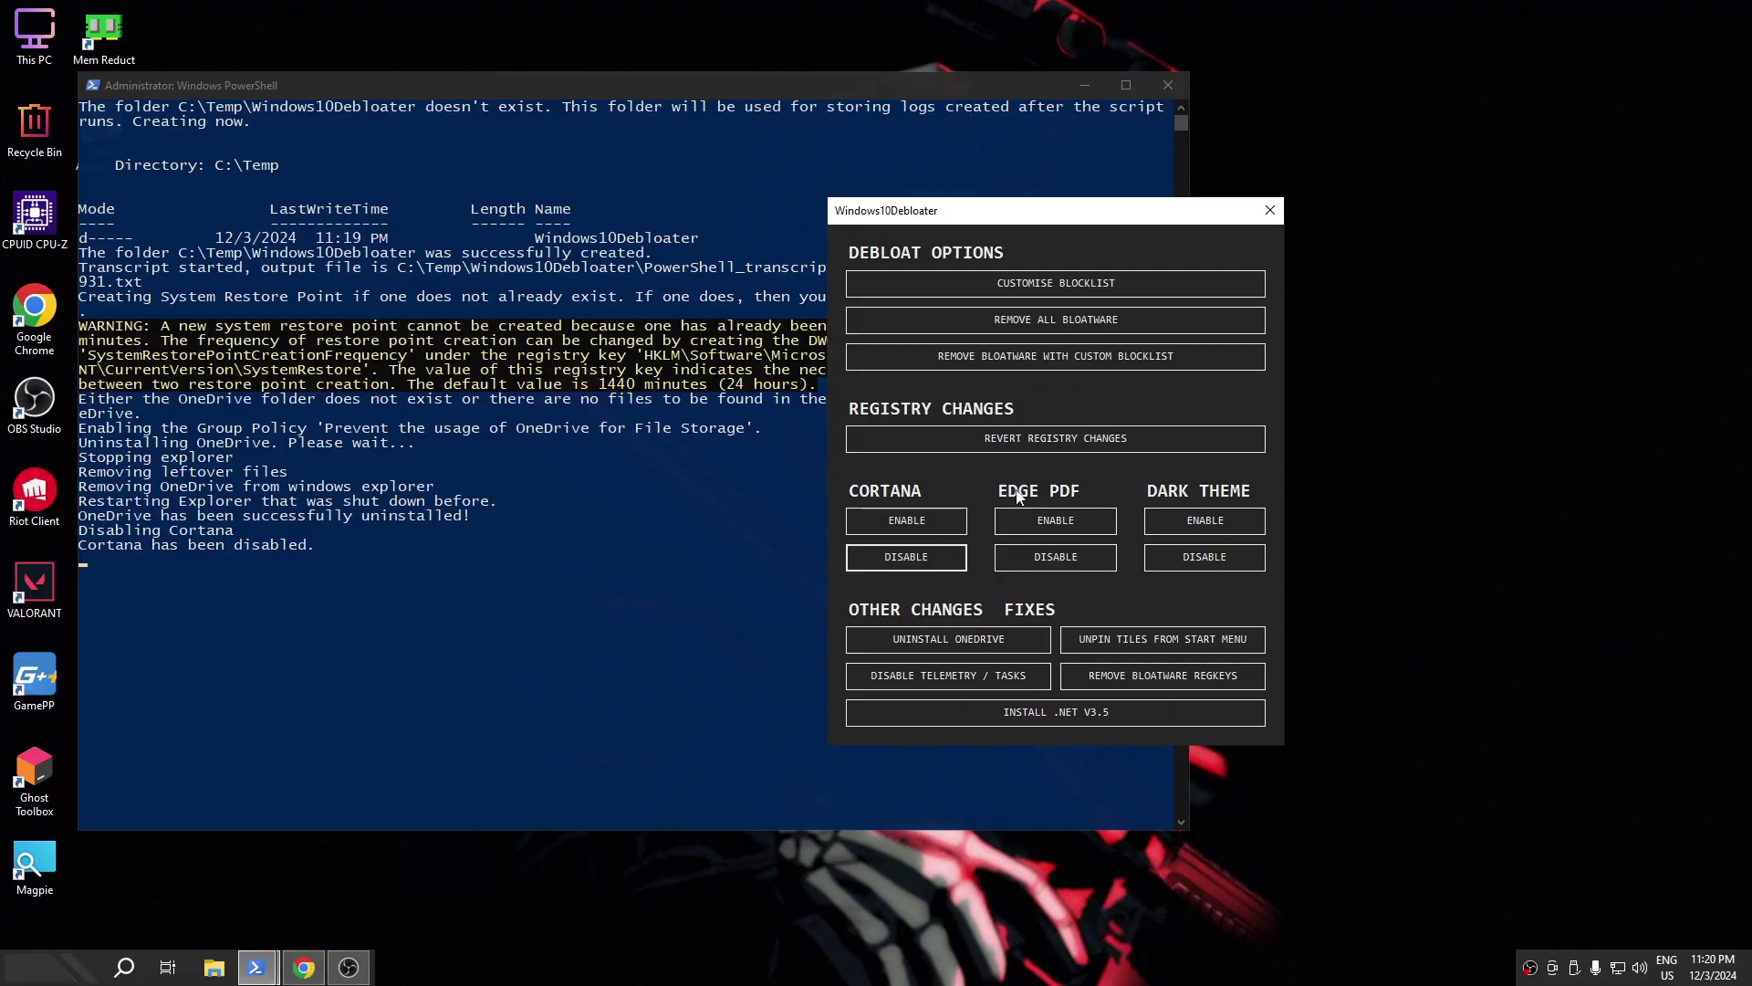
pyautogui.click(1054, 564)
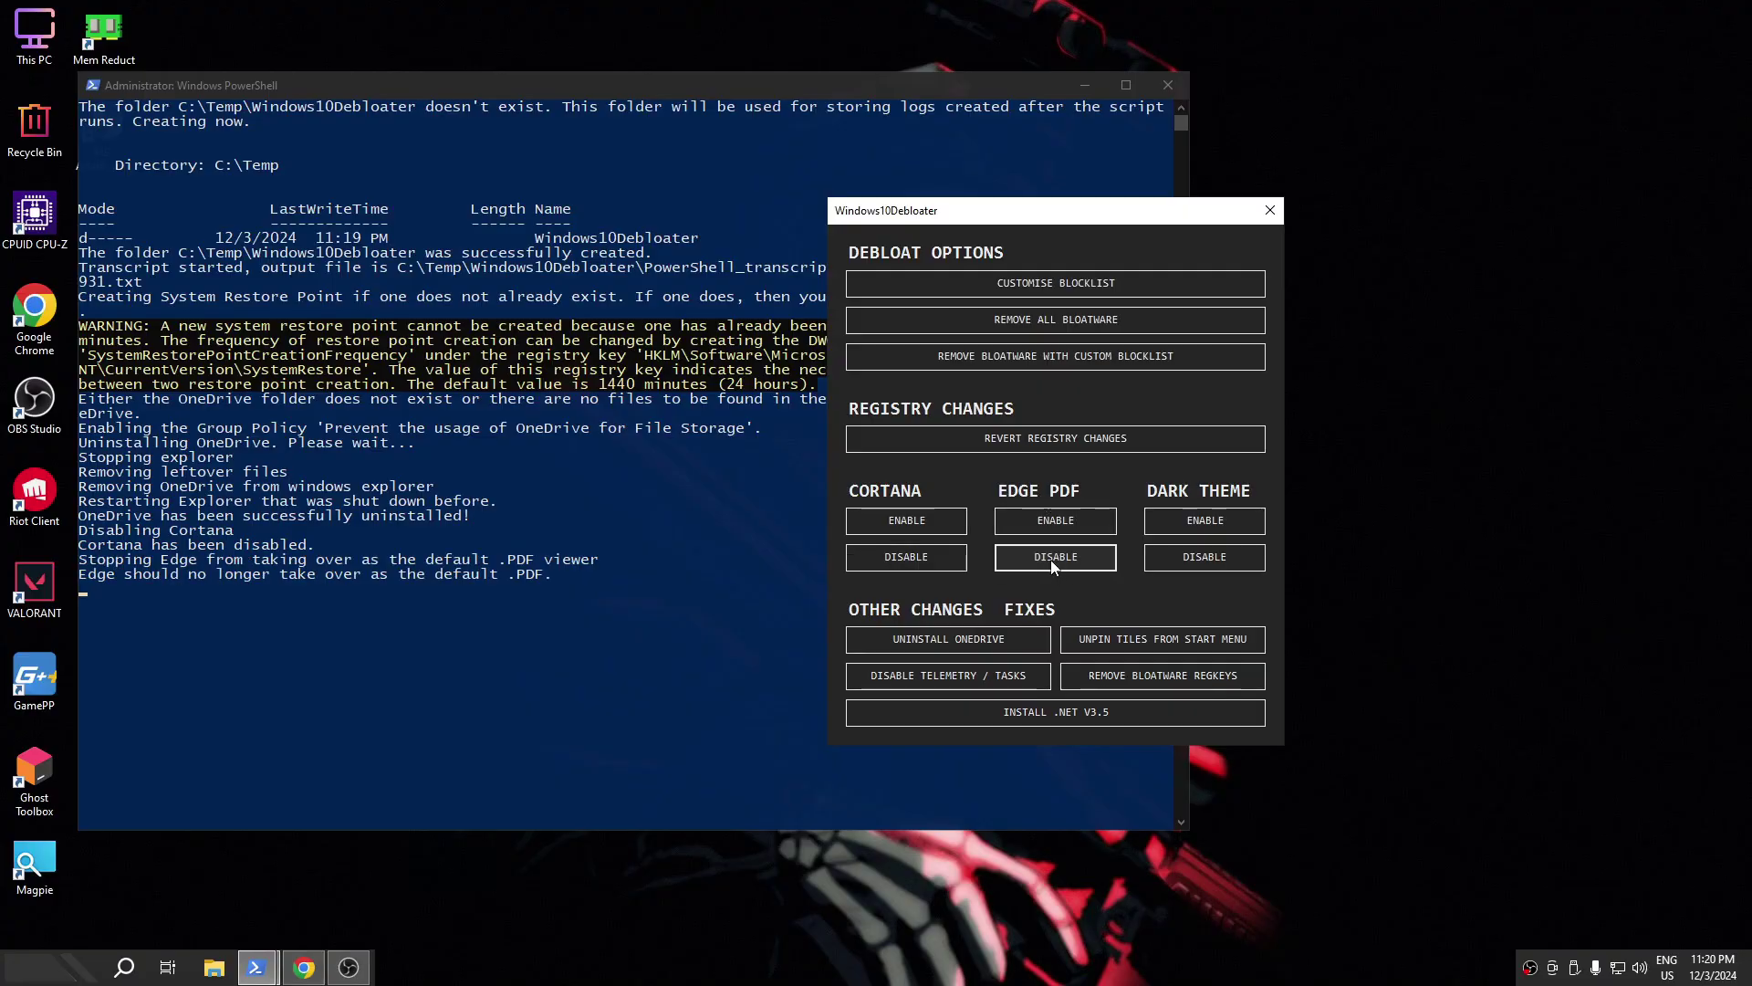
pyautogui.click(1191, 522)
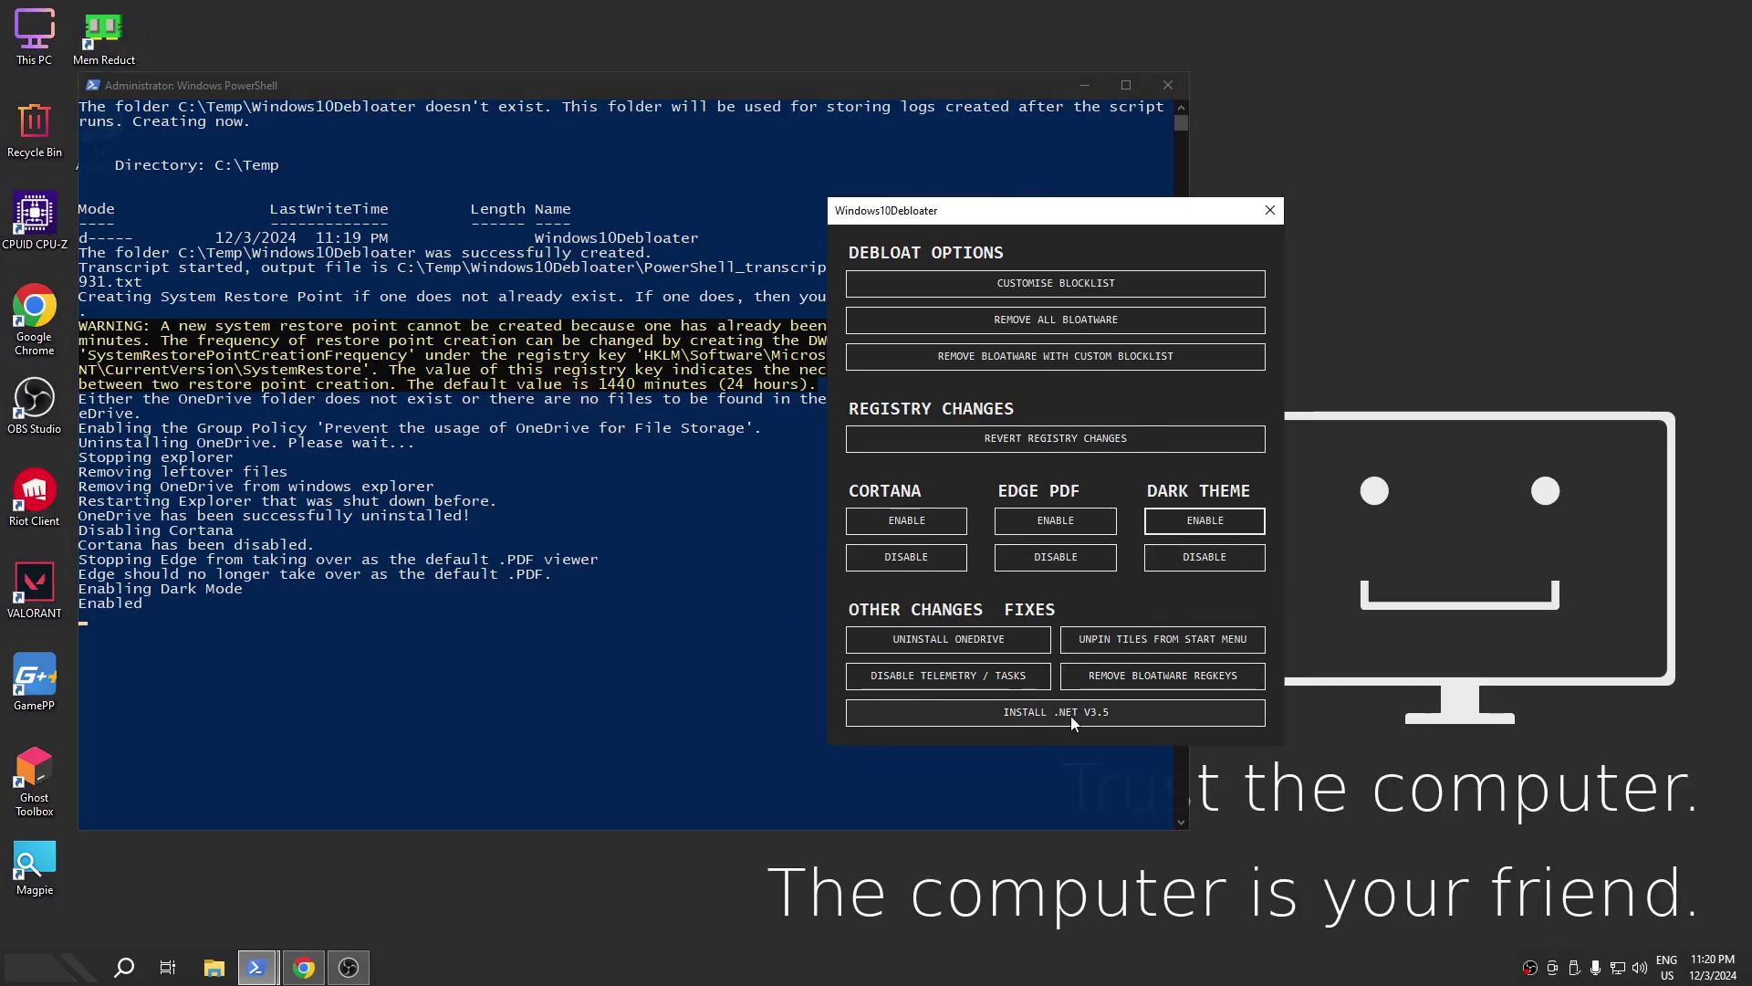
pyautogui.click(1270, 211)
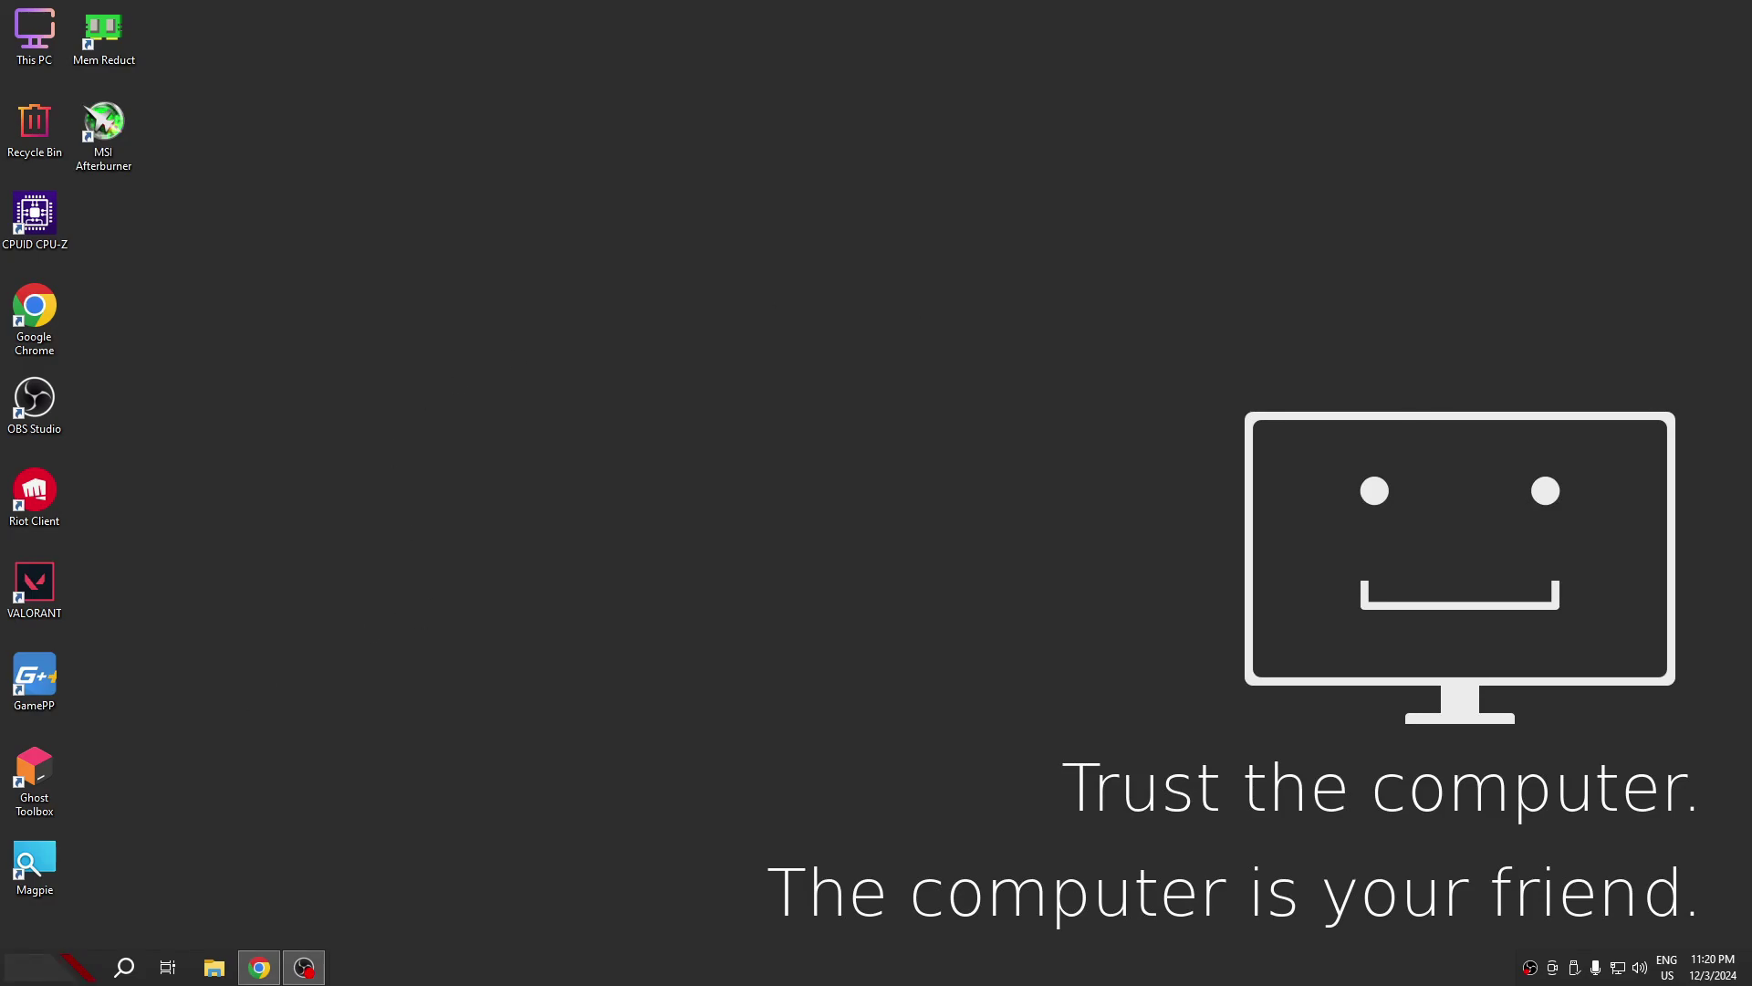
# - In Settings' Gaming section, review Game Bar, Captures and Game Mode, then go to Graphics settings
pyautogui.click(77, 967)
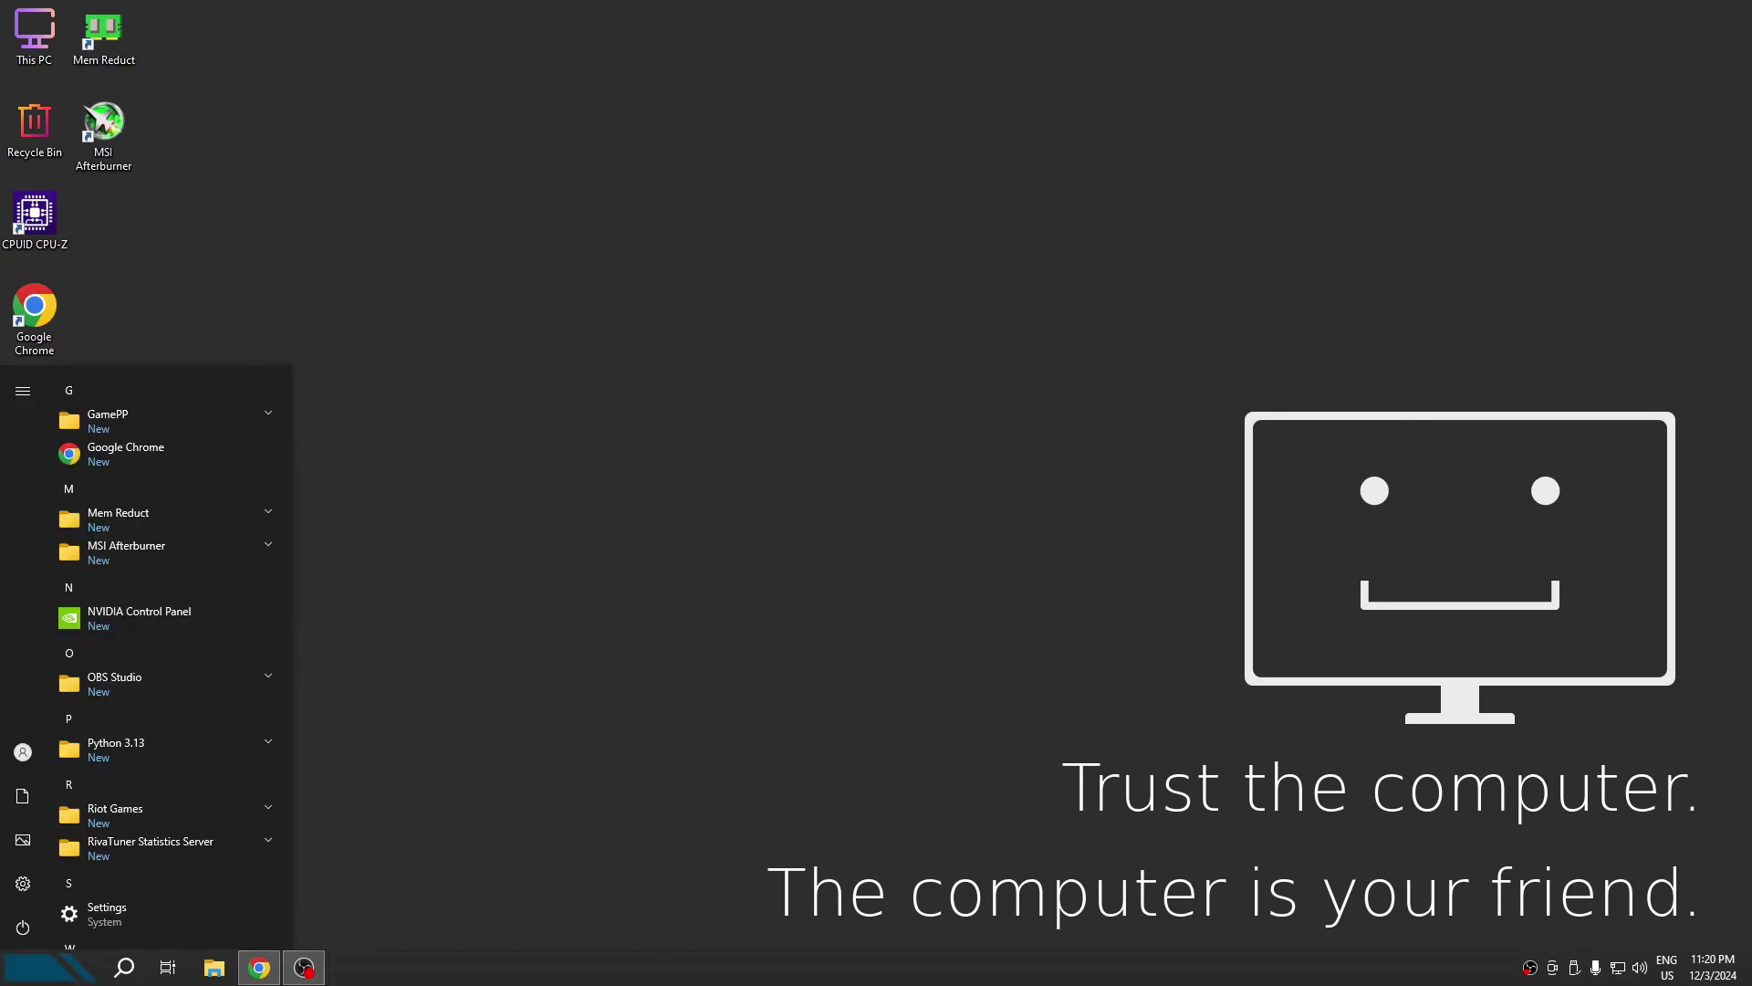
pyautogui.click(23, 885)
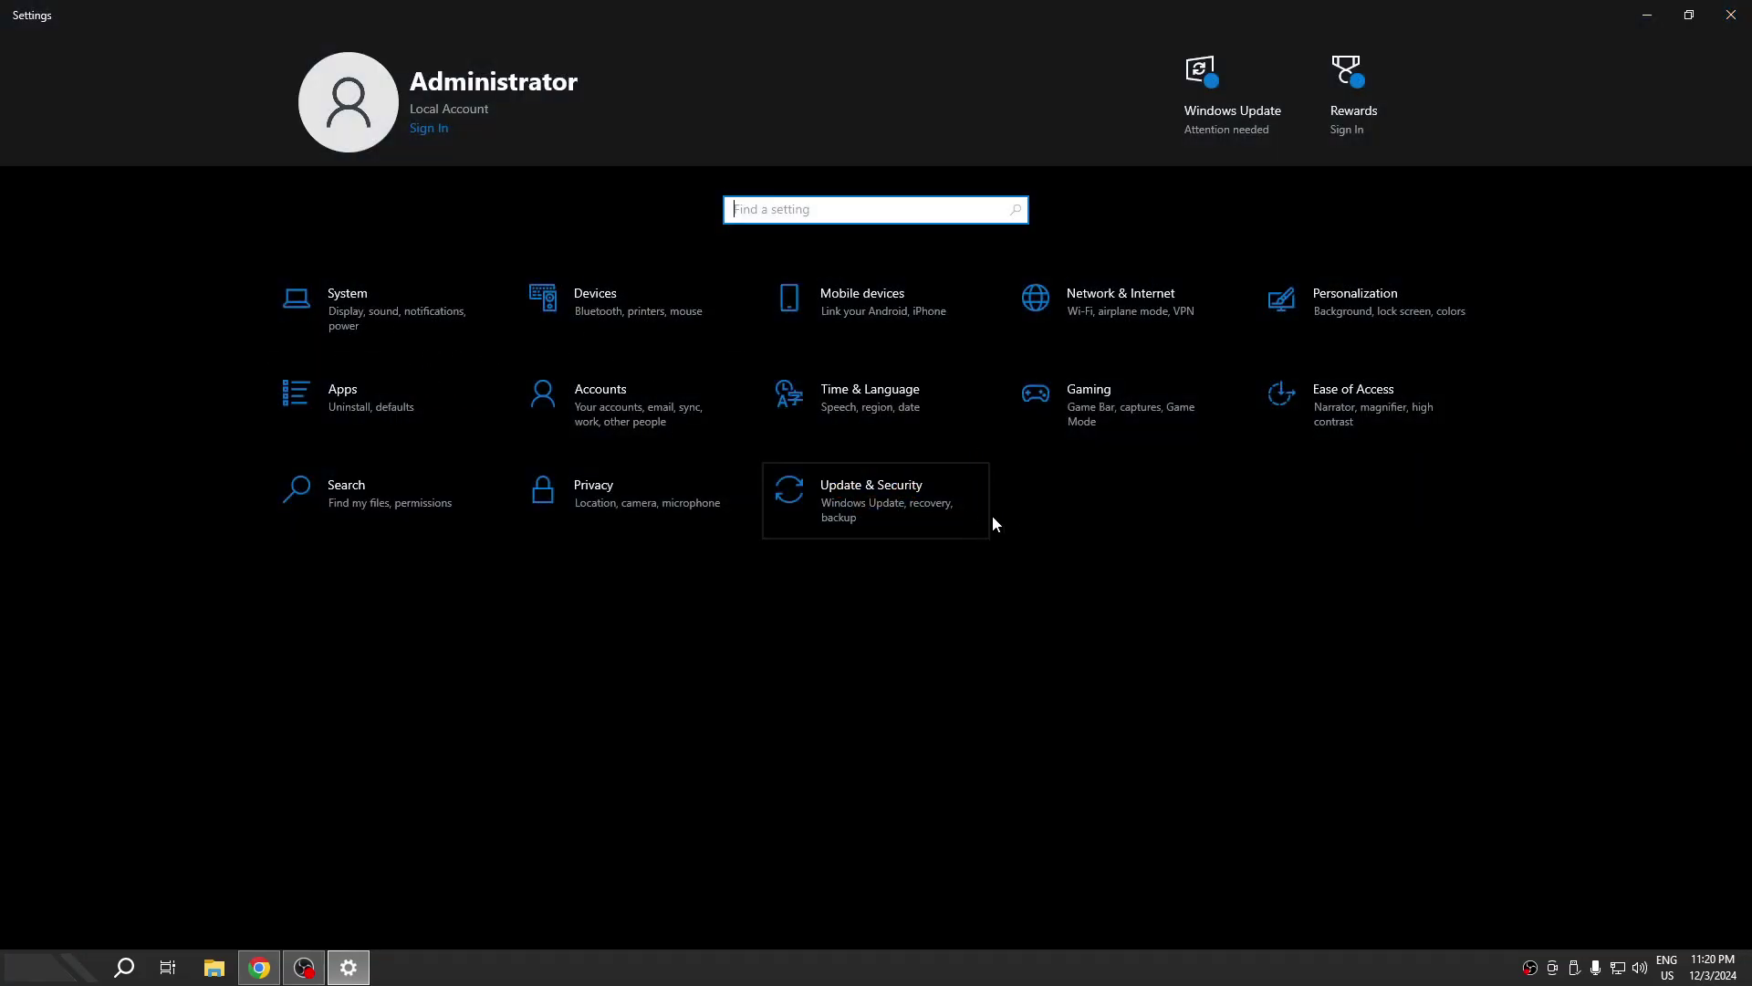
pyautogui.click(1064, 404)
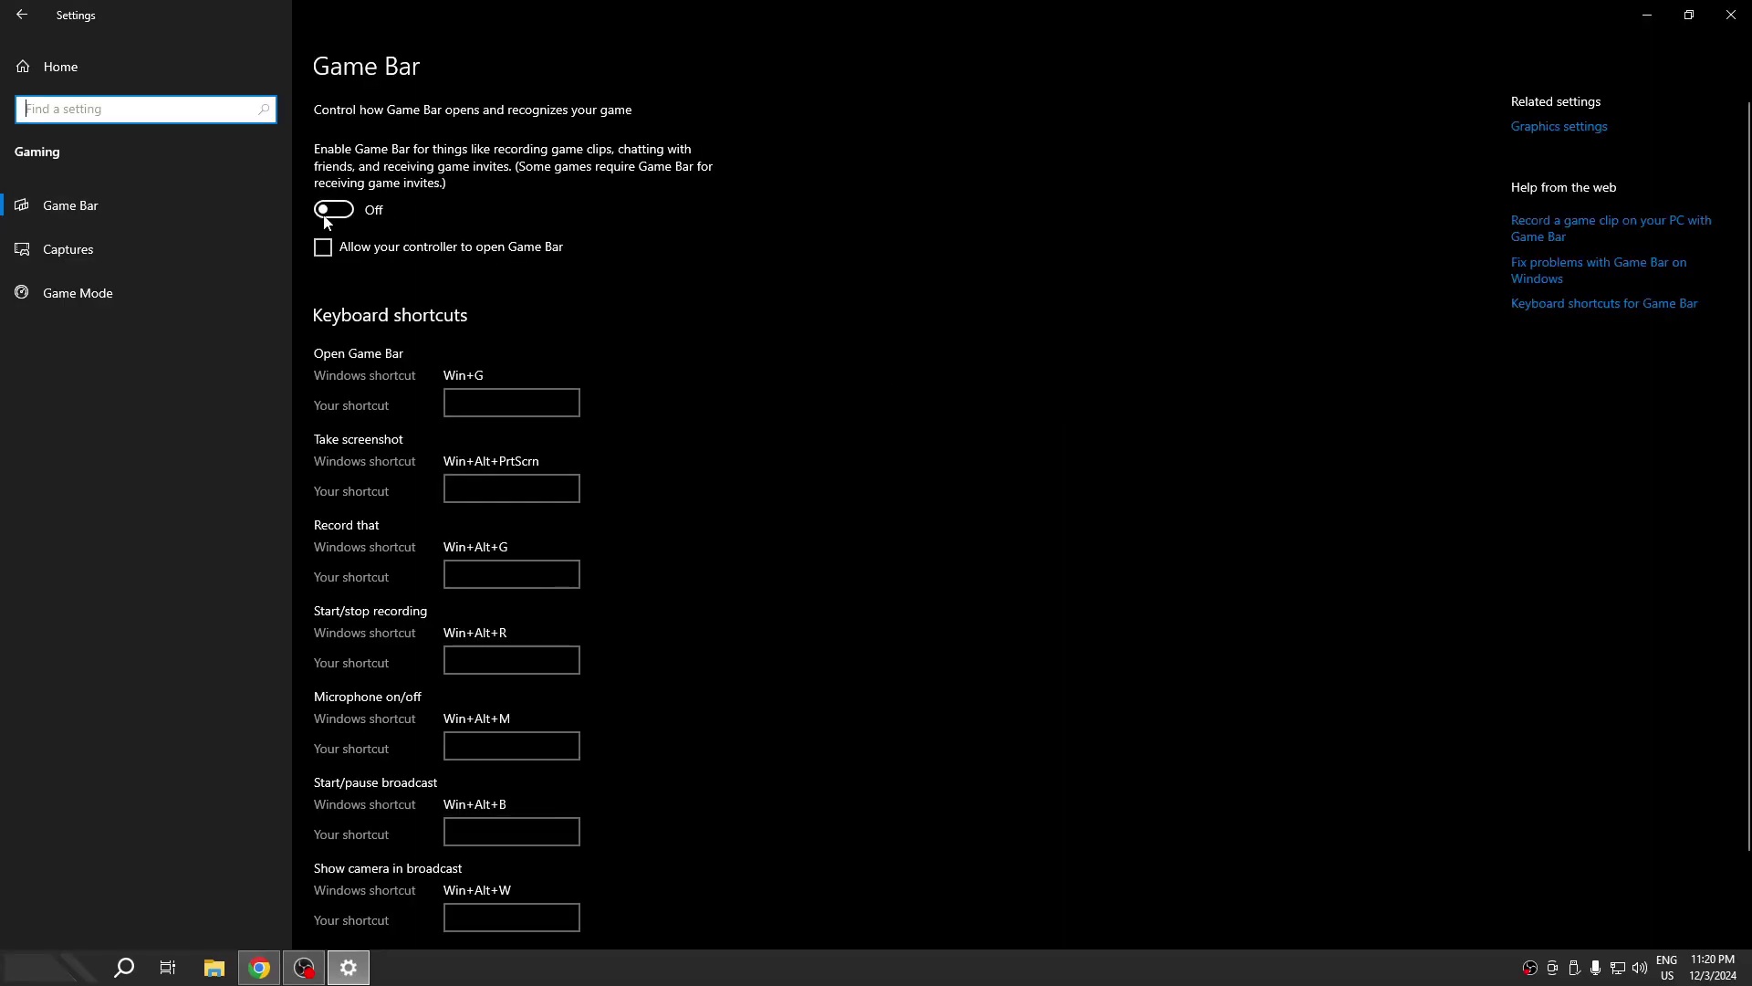
pyautogui.click(95, 255)
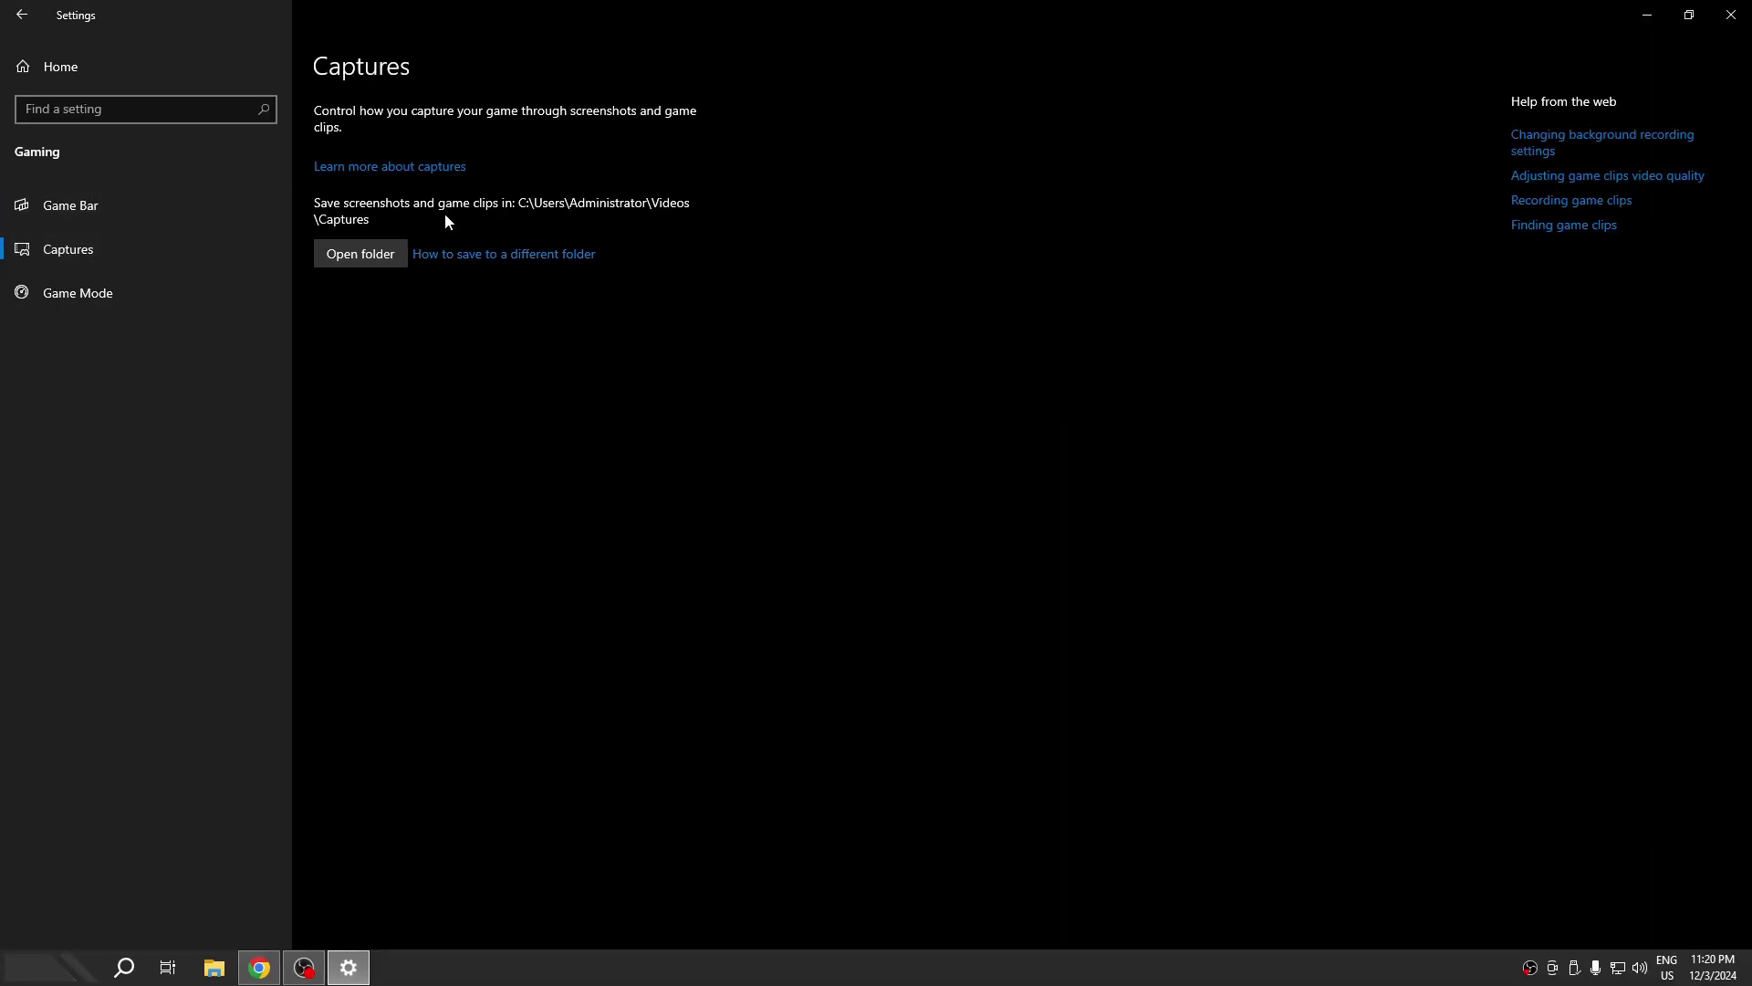
pyautogui.click(254, 288)
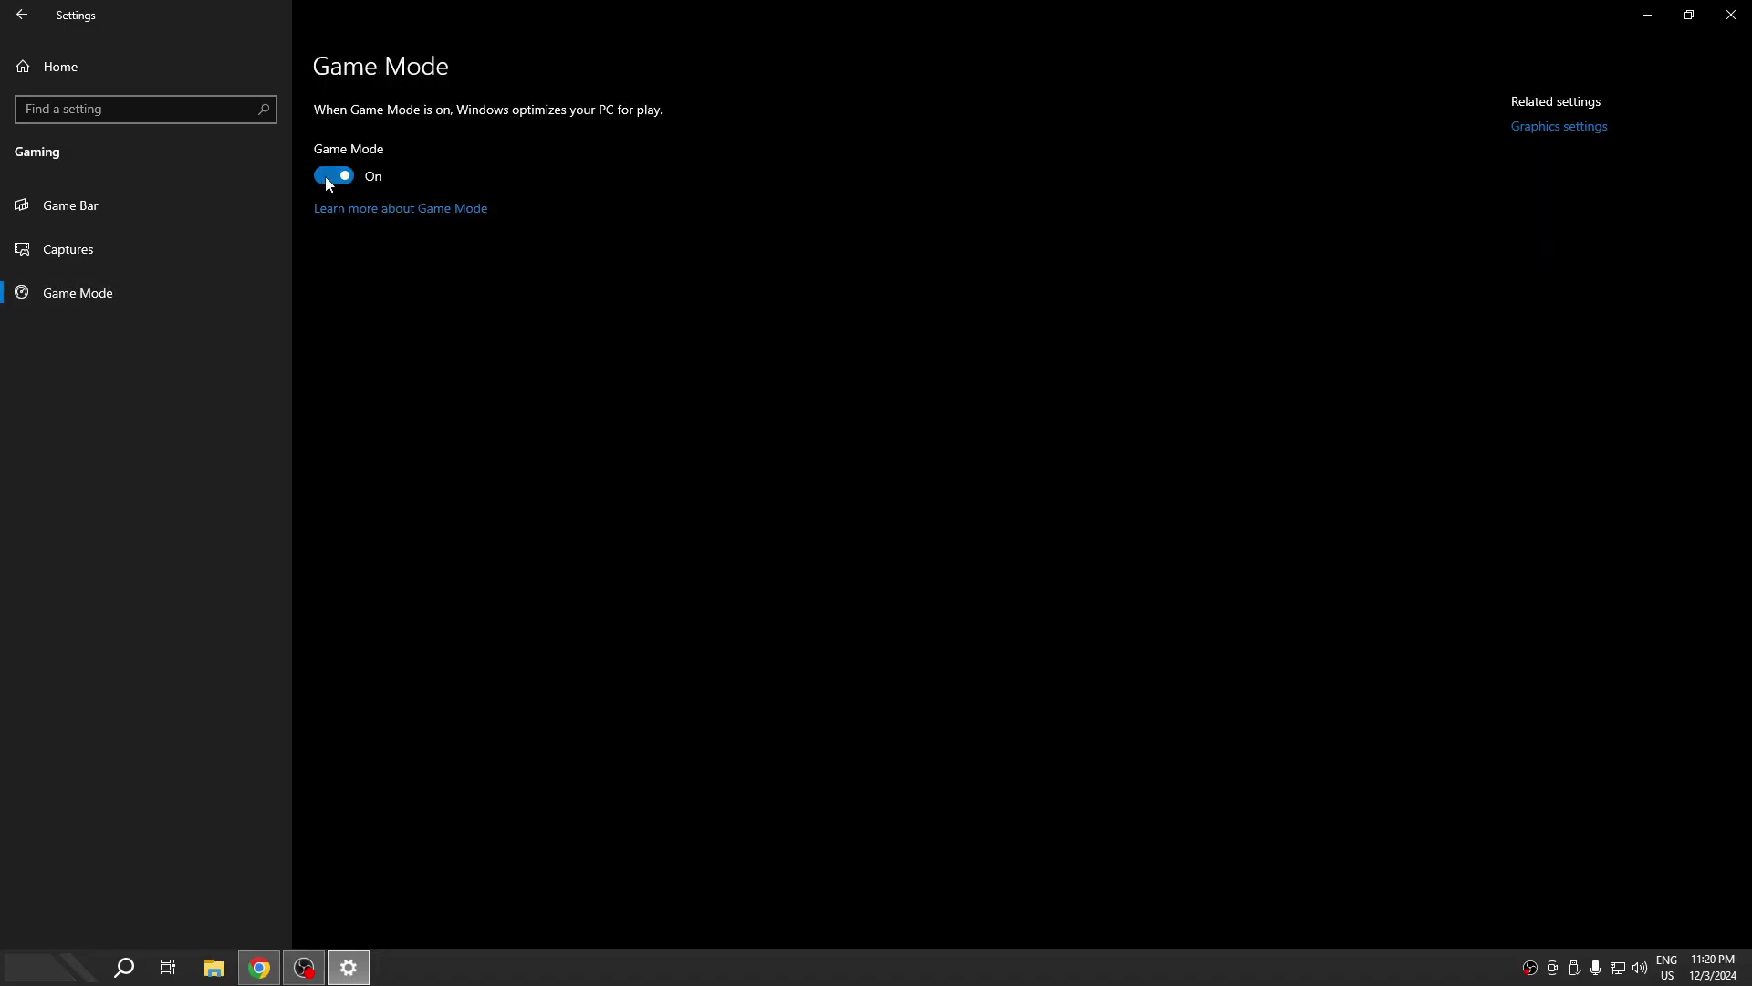
pyautogui.click(1571, 128)
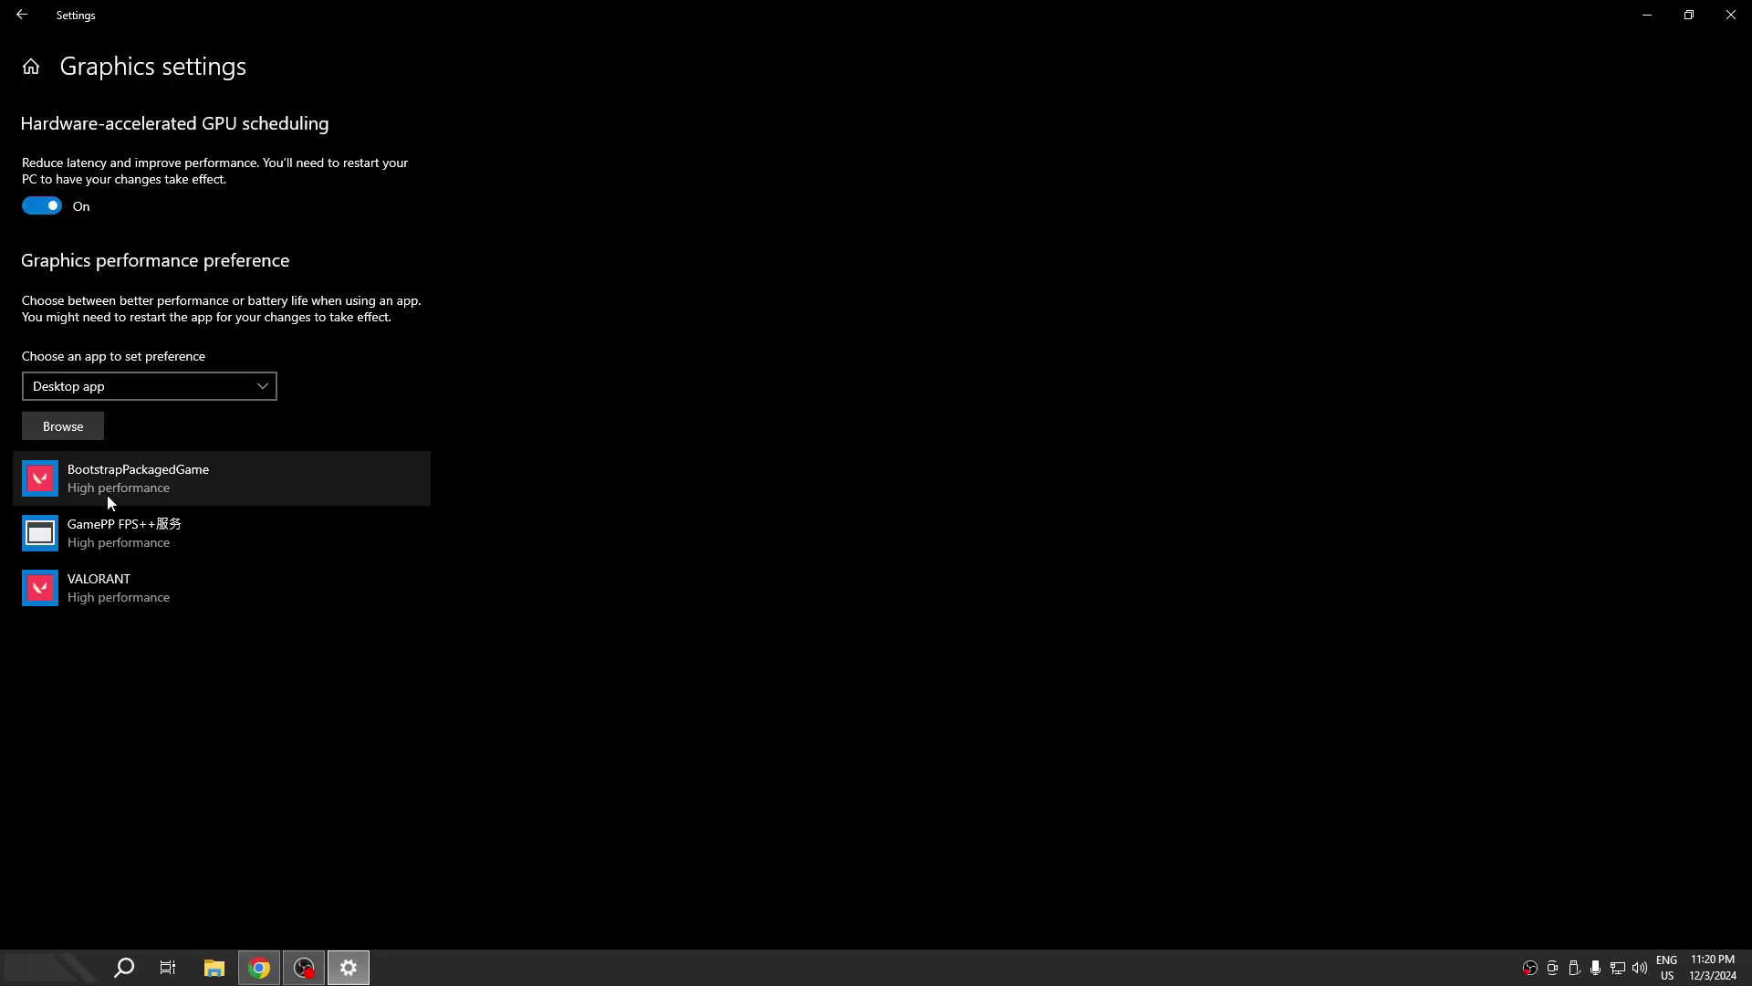
# - Add ACMirage.exe from D:\Games\Assassin's Creed Mirage to the graphics performance list
pyautogui.click(68, 428)
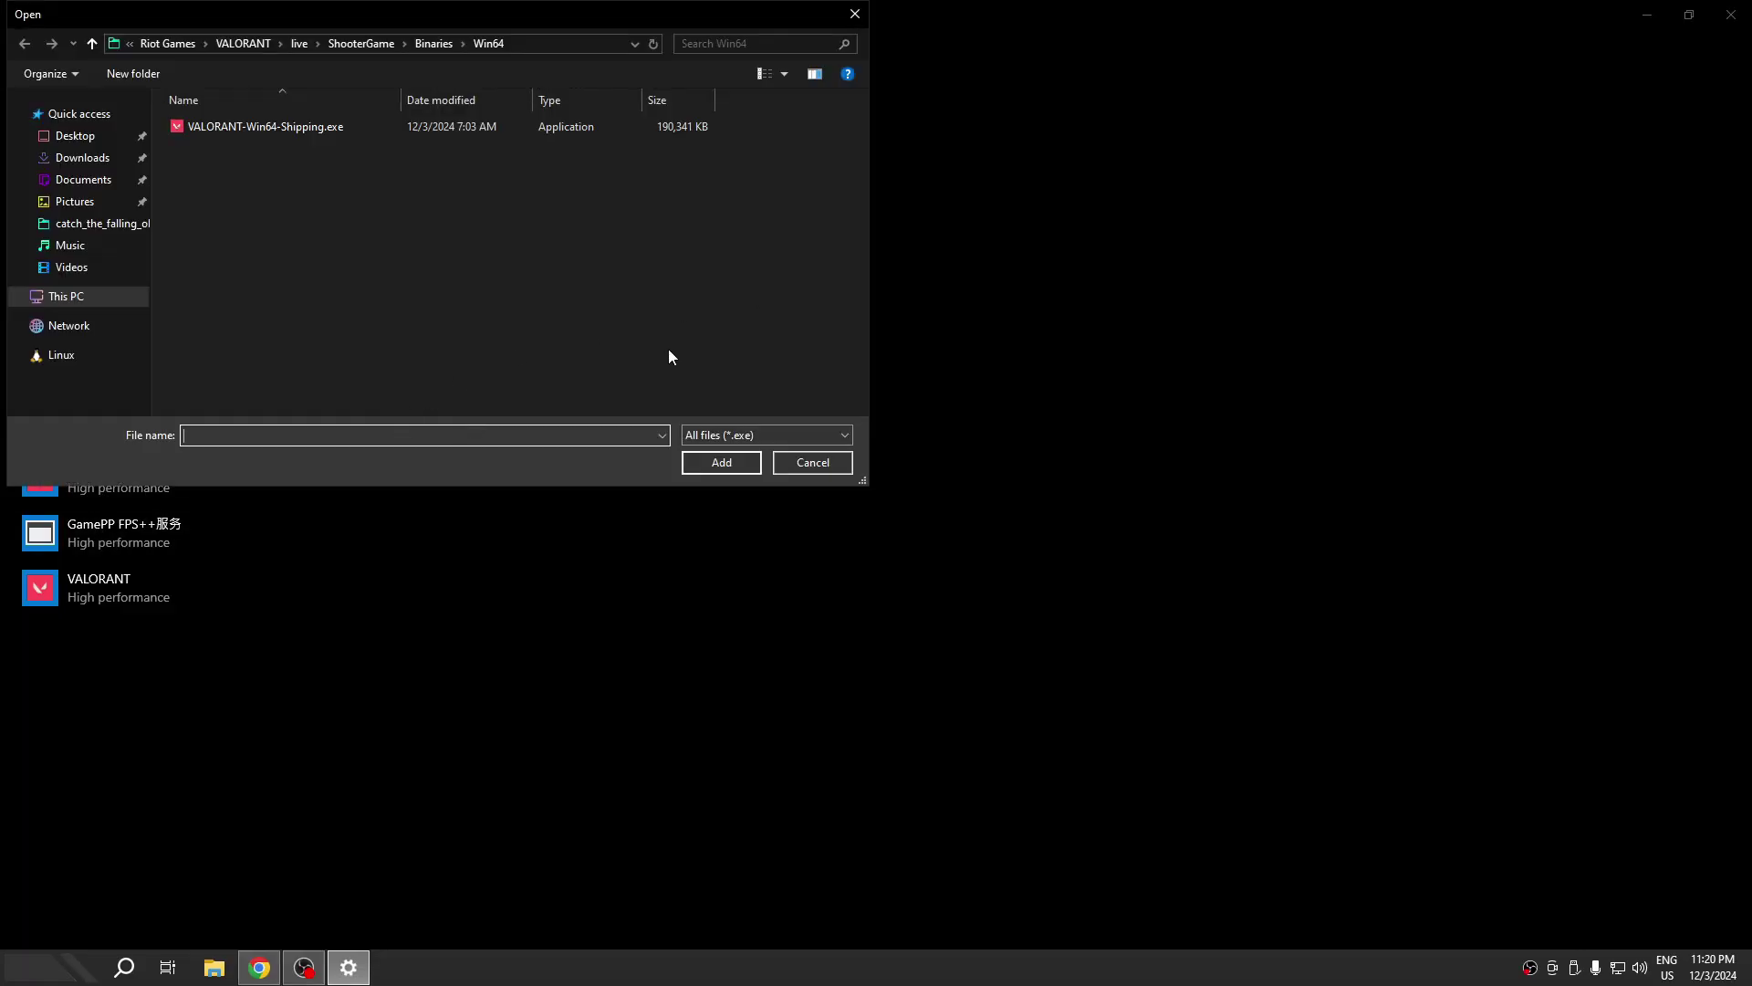
pyautogui.click(246, 43)
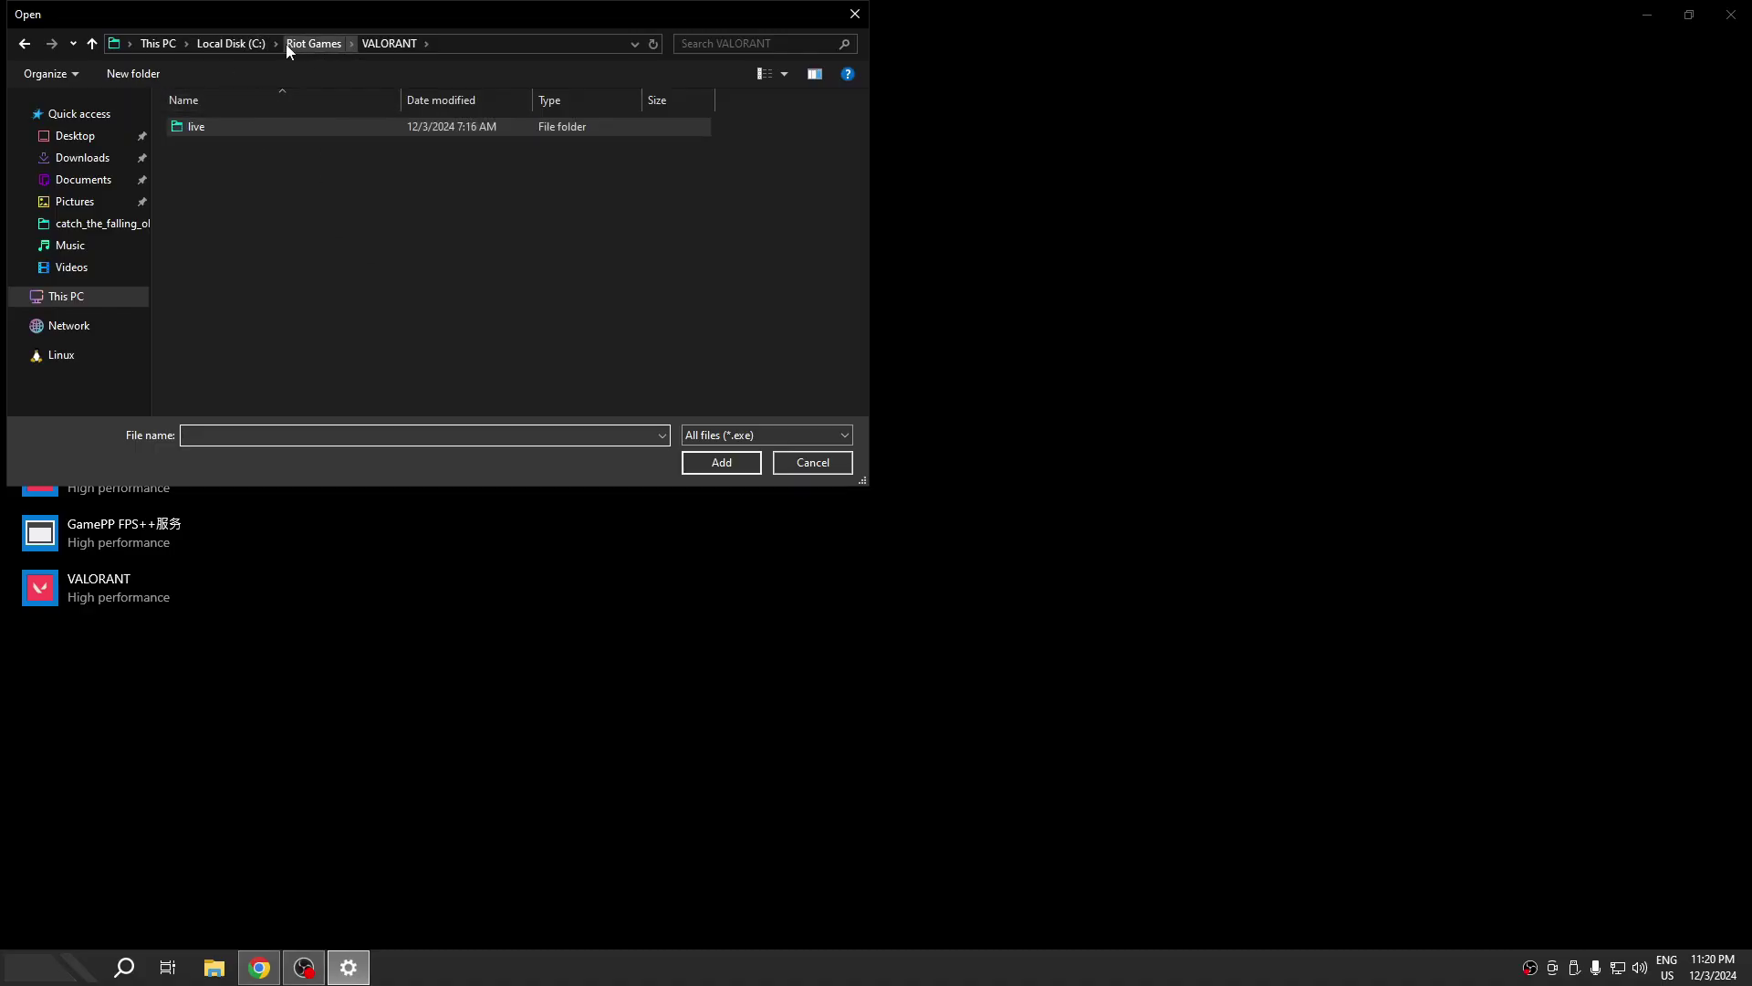
pyautogui.click(167, 46)
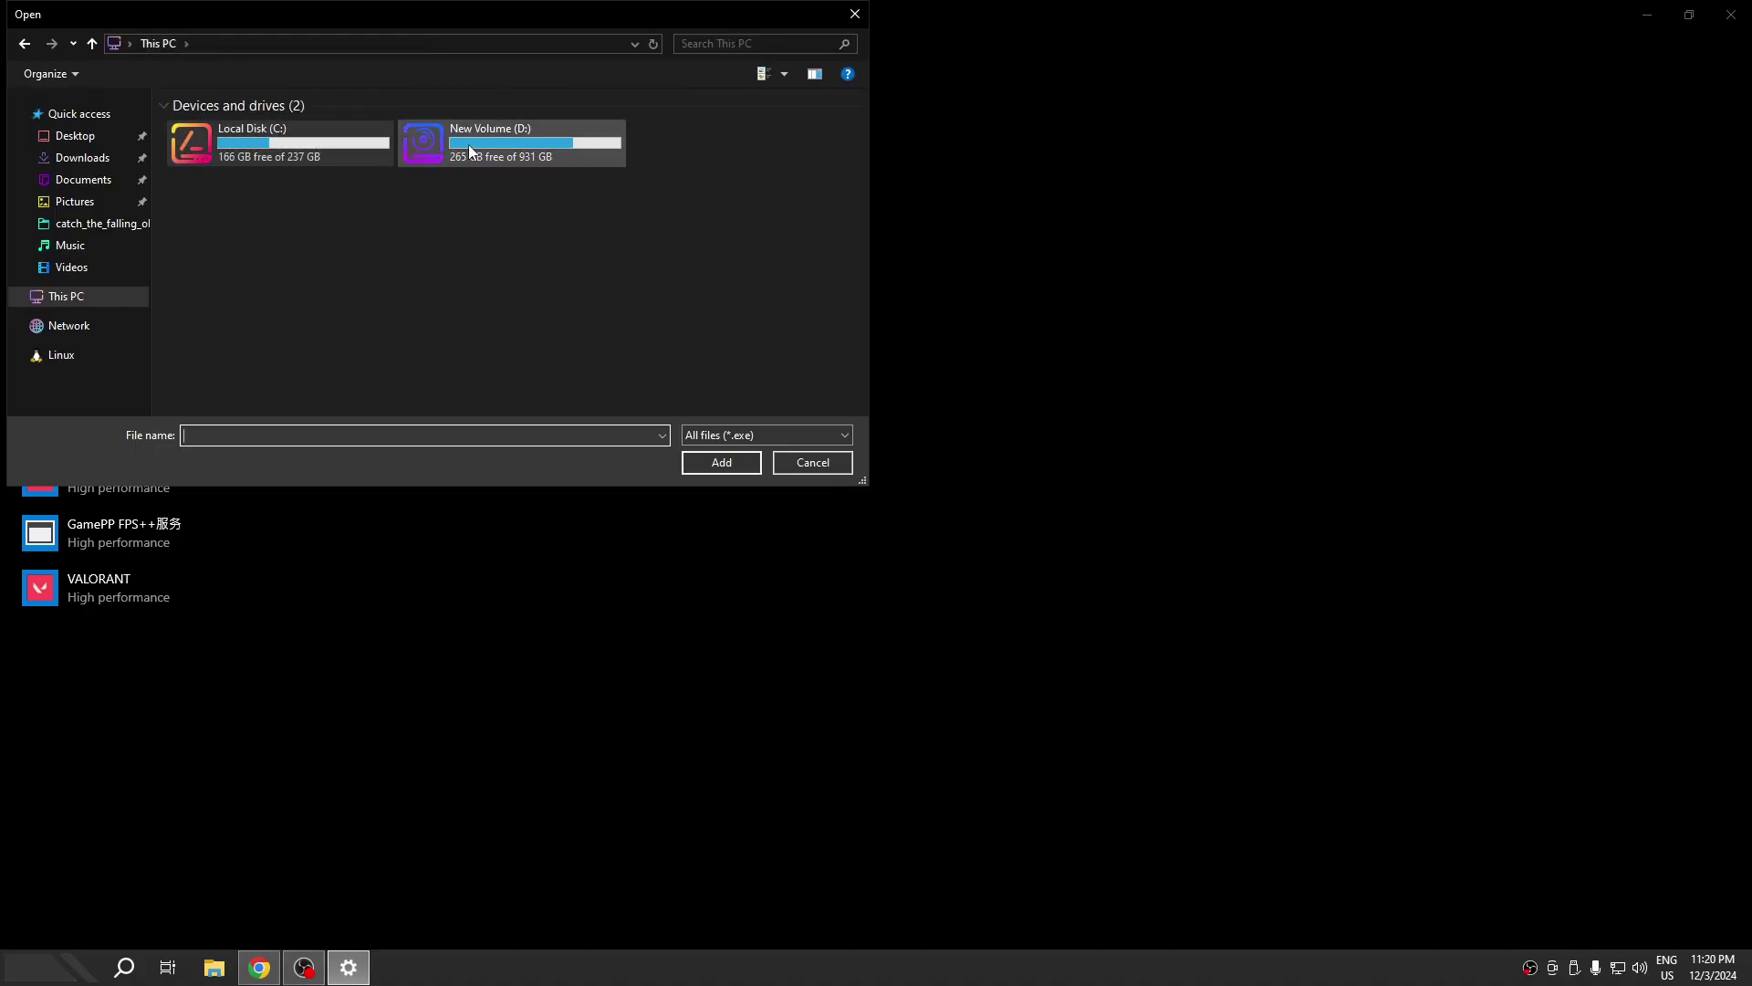
pyautogui.doubleClick(468, 144)
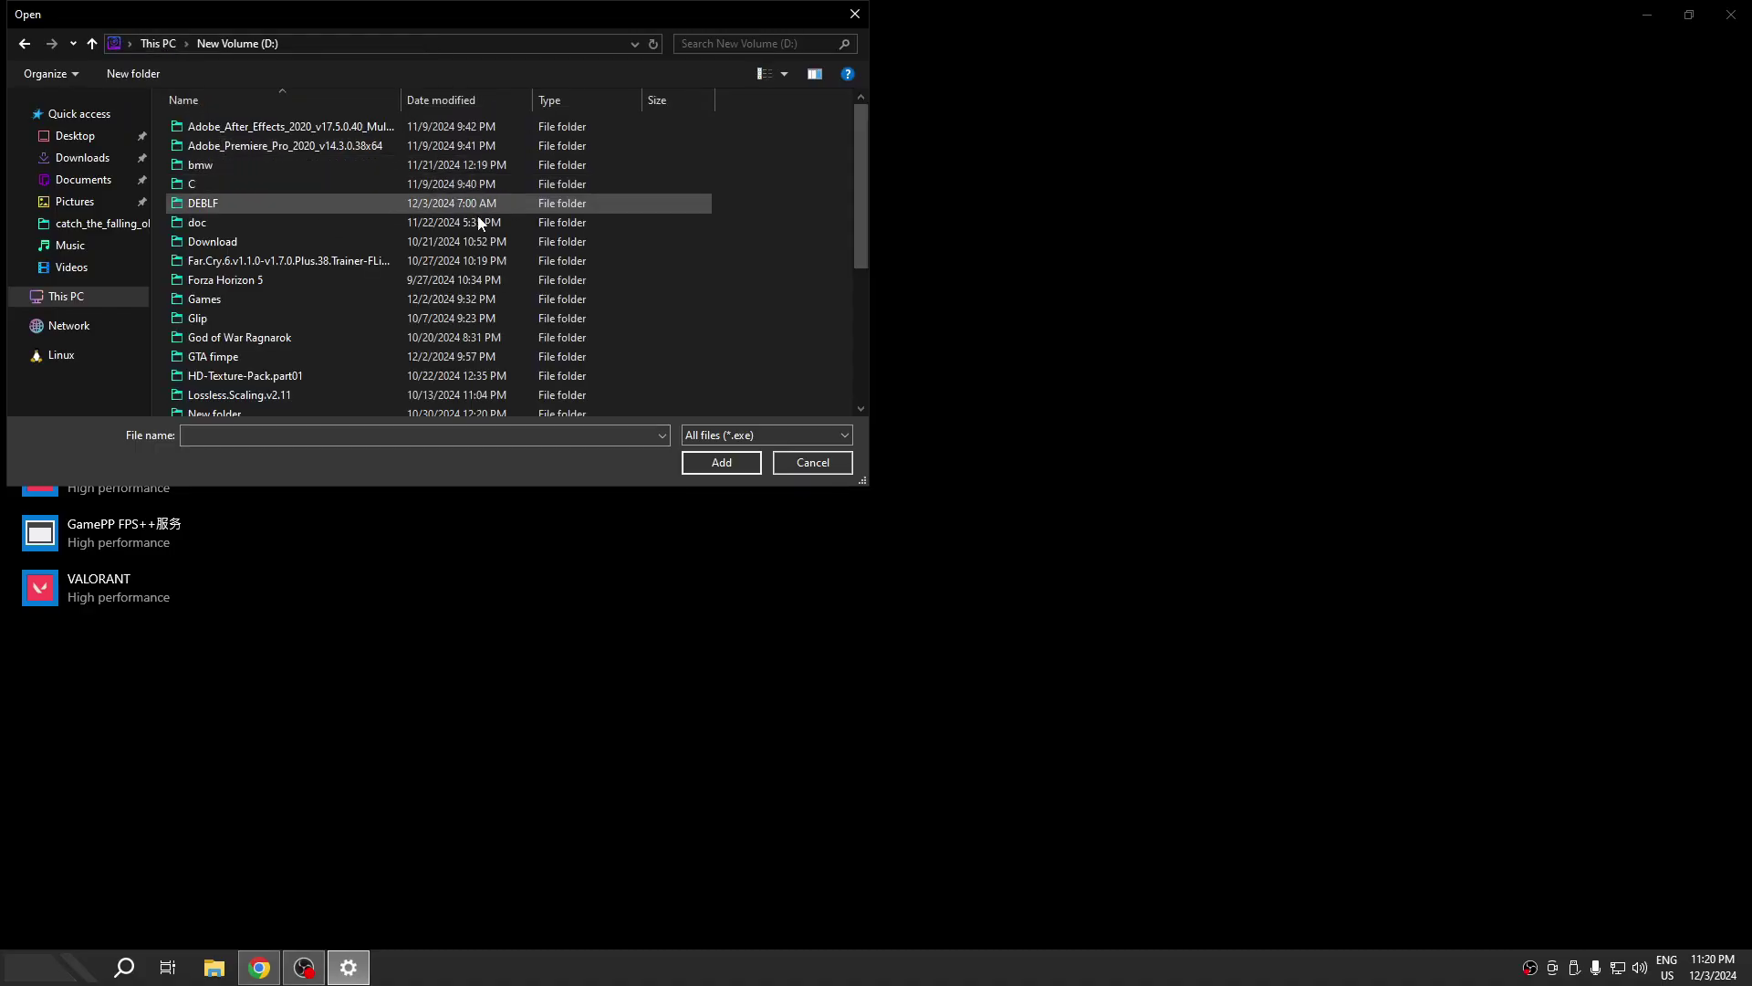
pyautogui.click(278, 304)
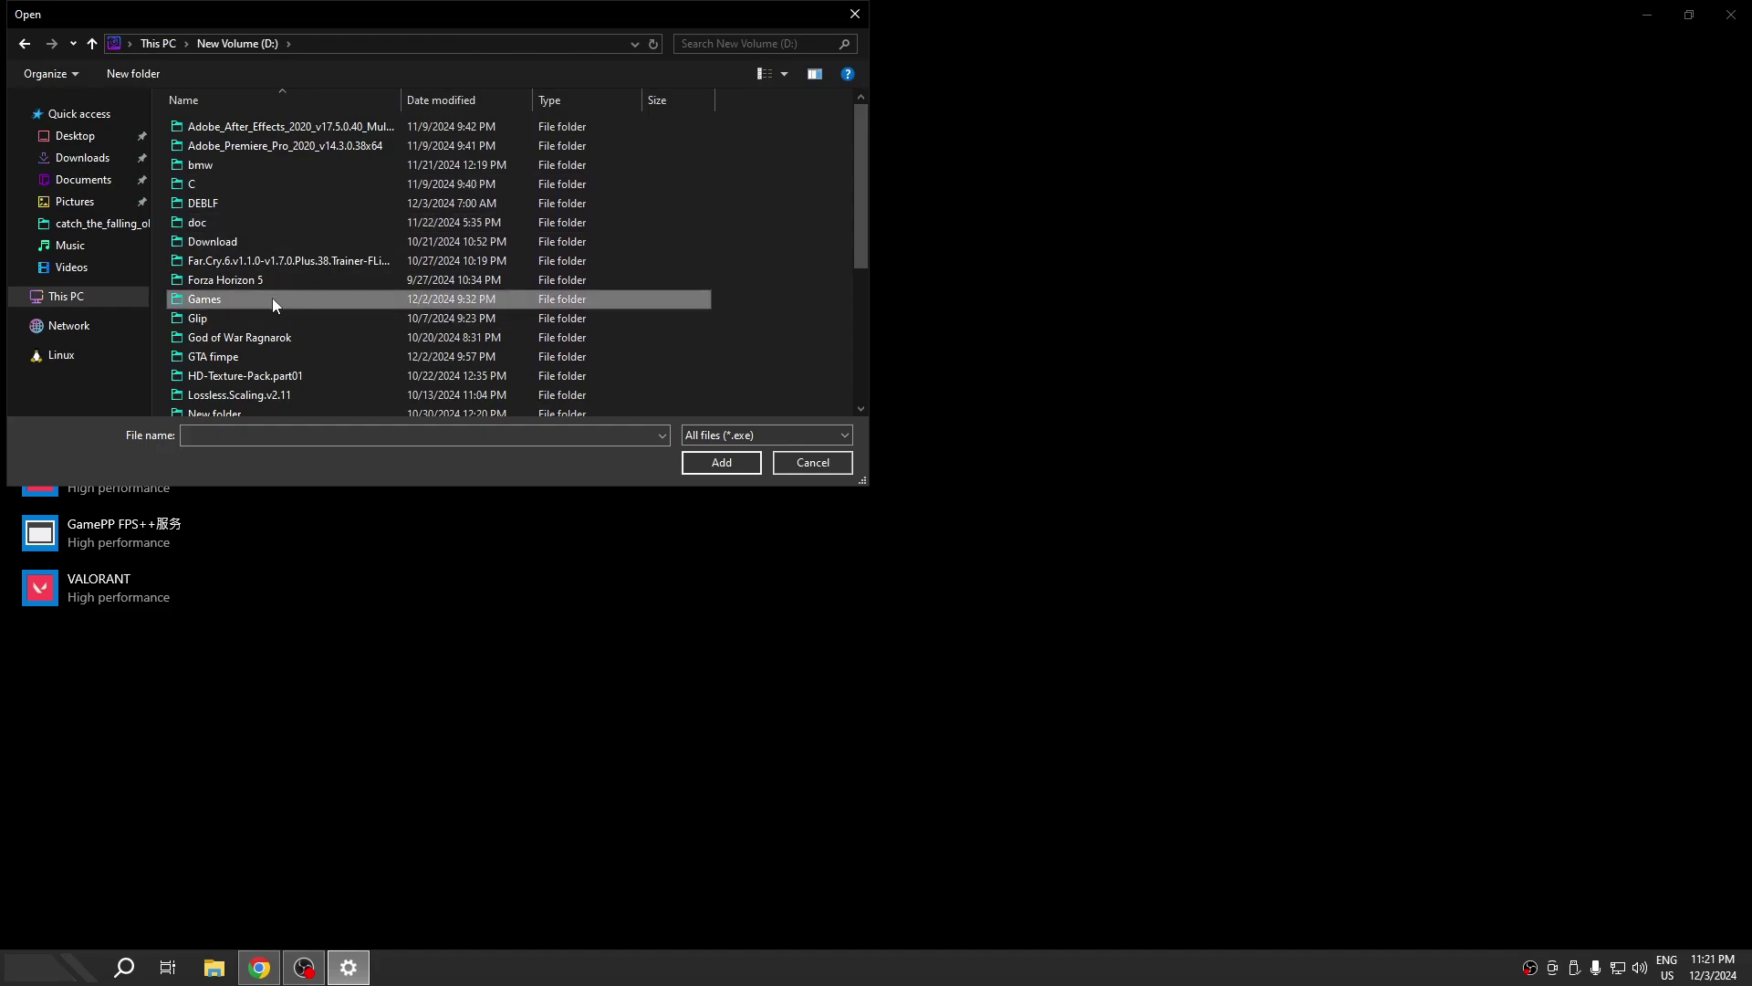
pyautogui.doubleClick(271, 298)
pyautogui.doubleClick(285, 126)
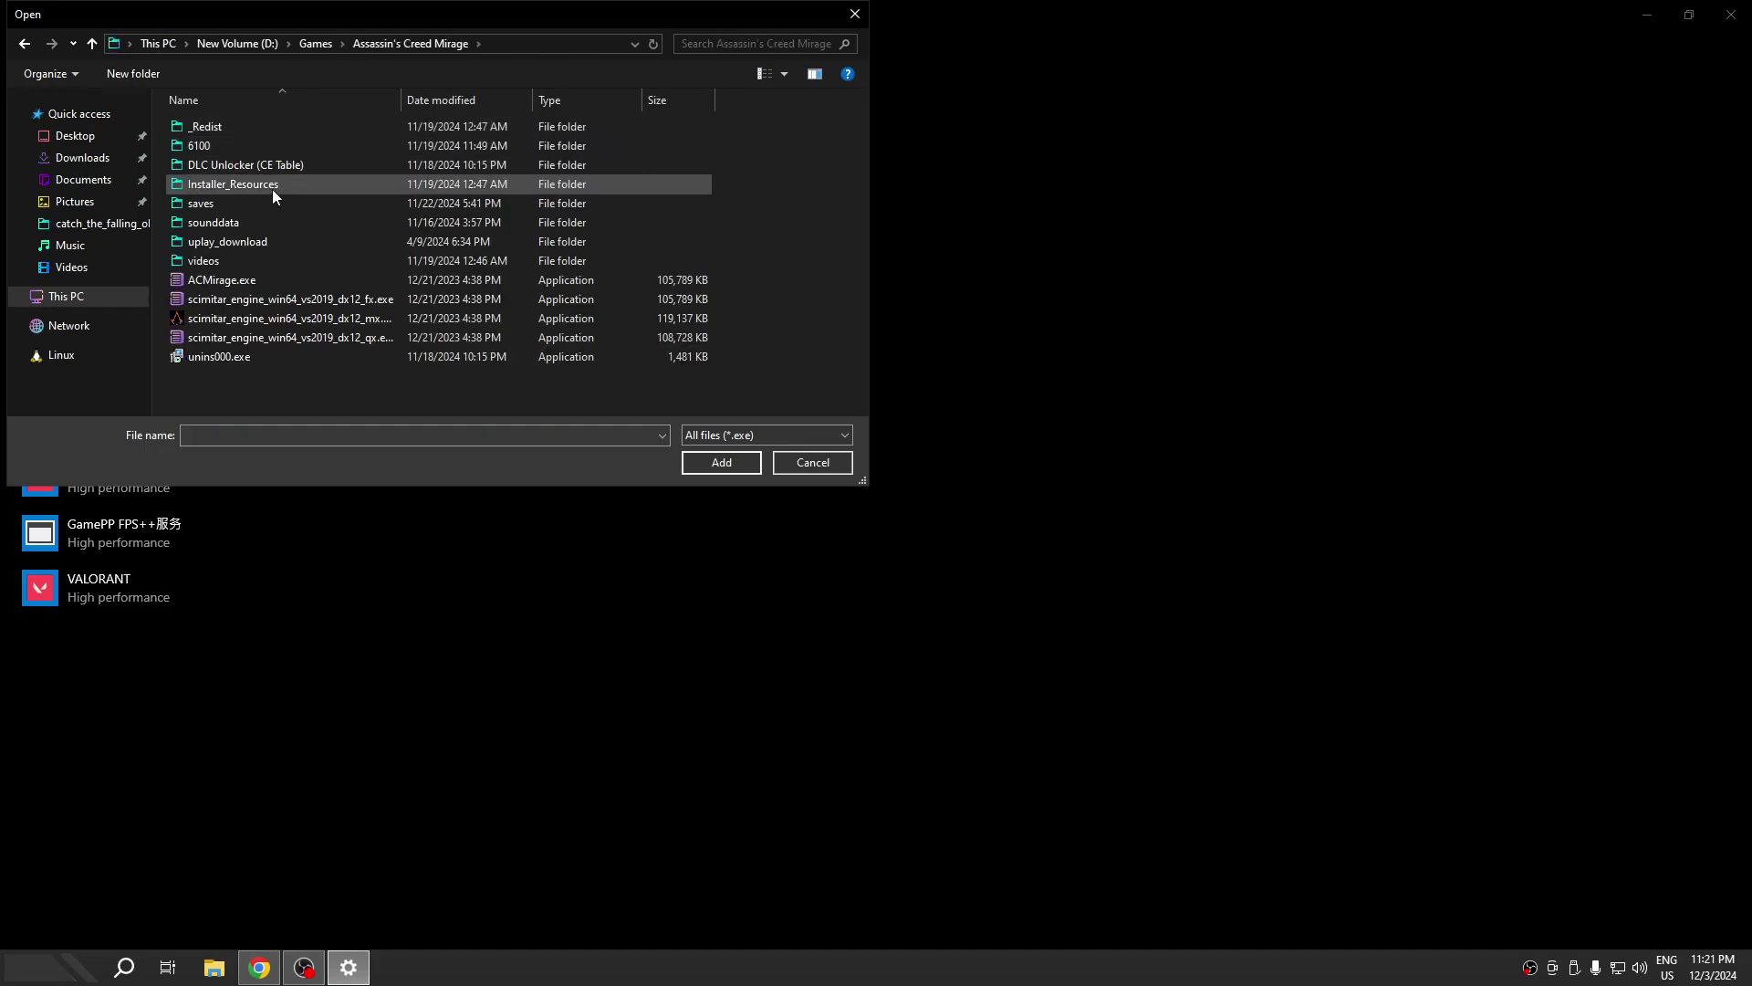
pyautogui.click(263, 281)
pyautogui.click(720, 462)
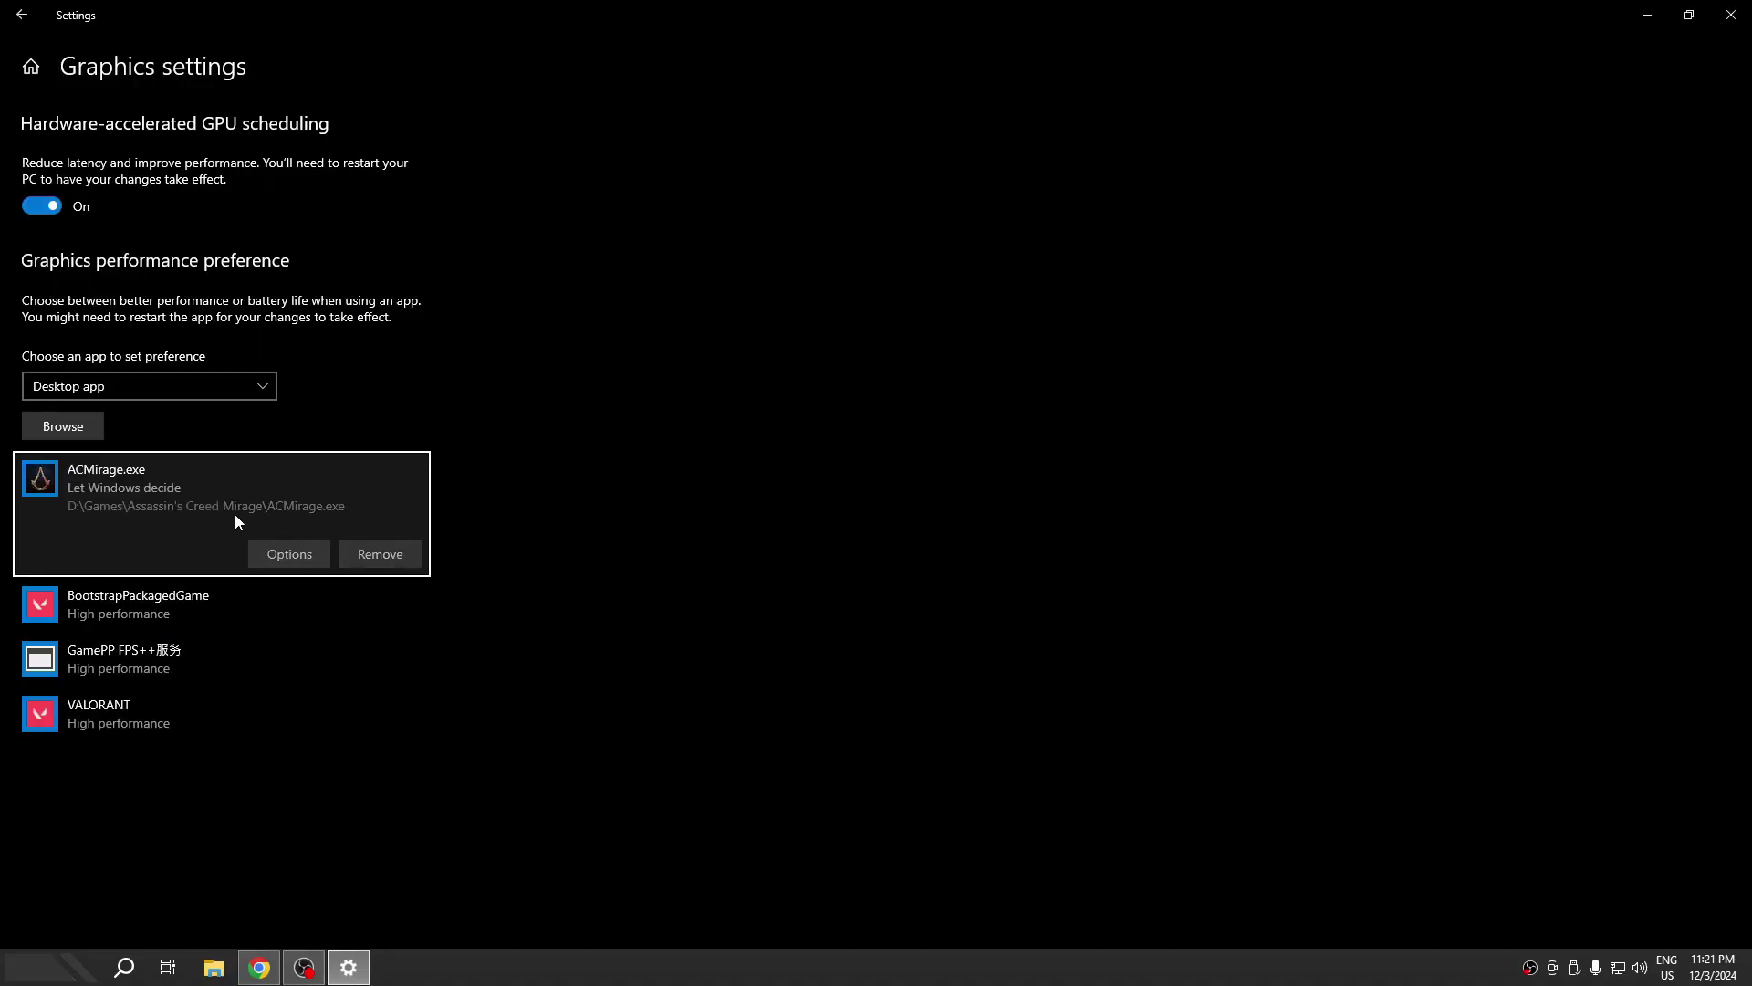
# - Set ACMirage.exe's graphics preference to High performance, save it, and return to Settings home
pyautogui.click(290, 551)
pyautogui.click(765, 516)
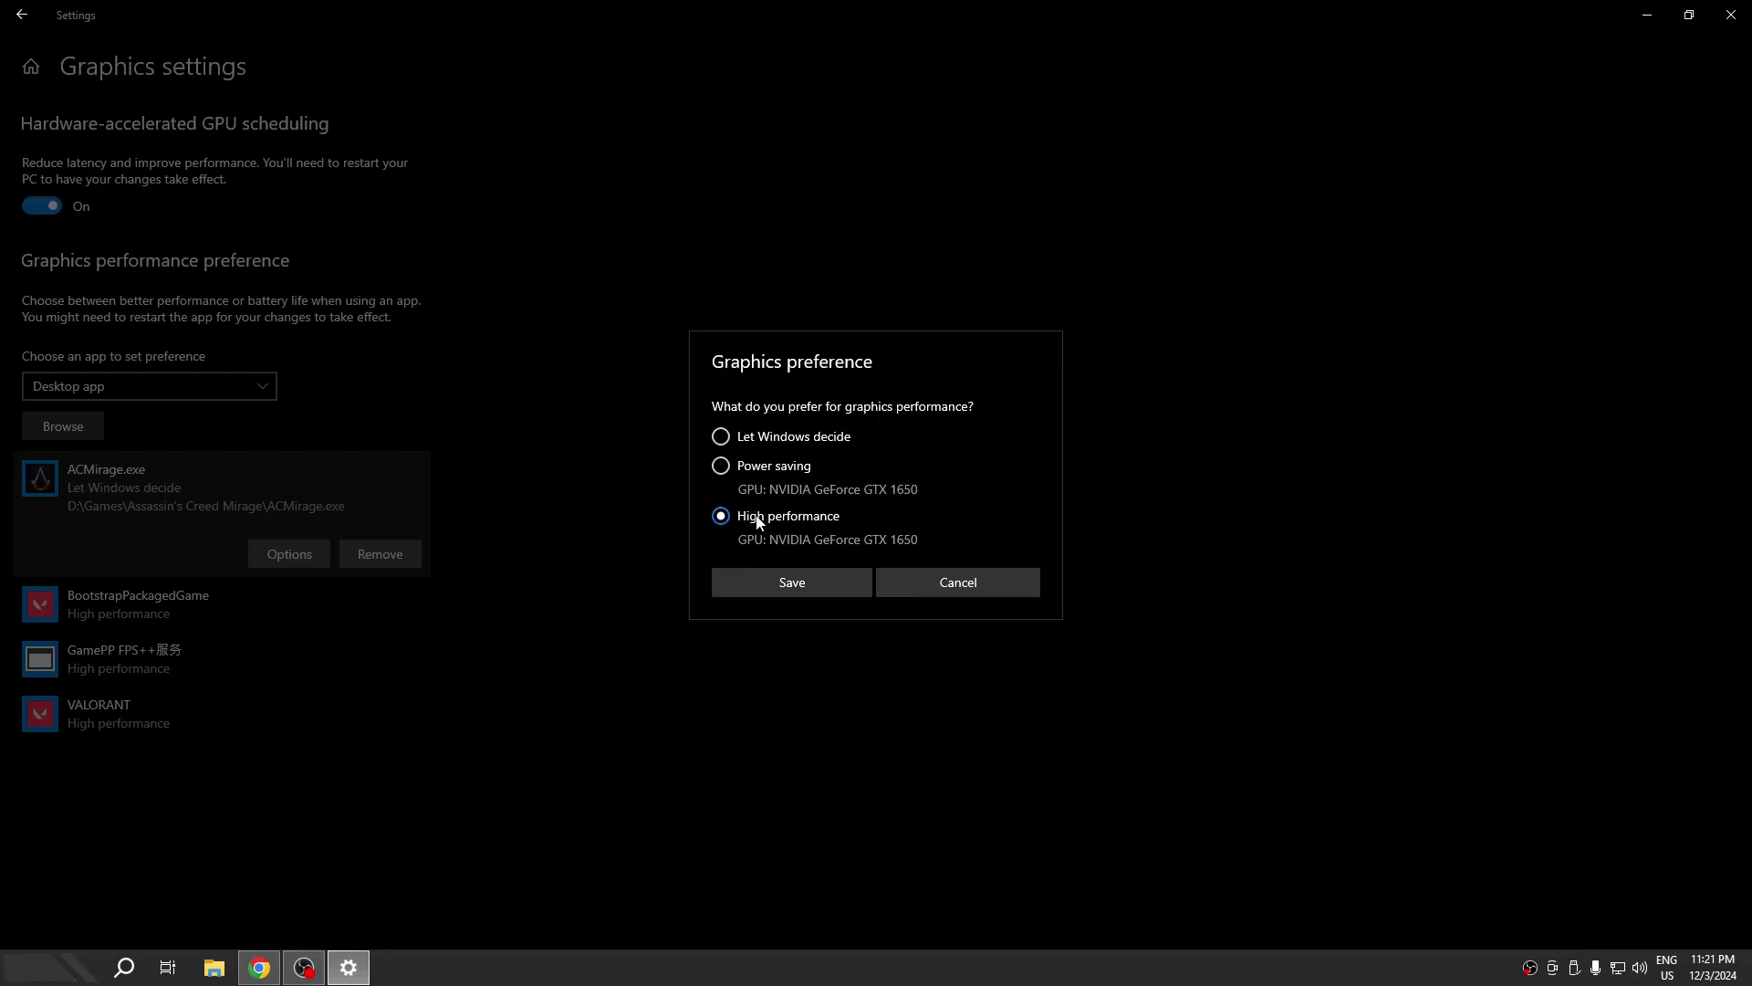
pyautogui.click(743, 584)
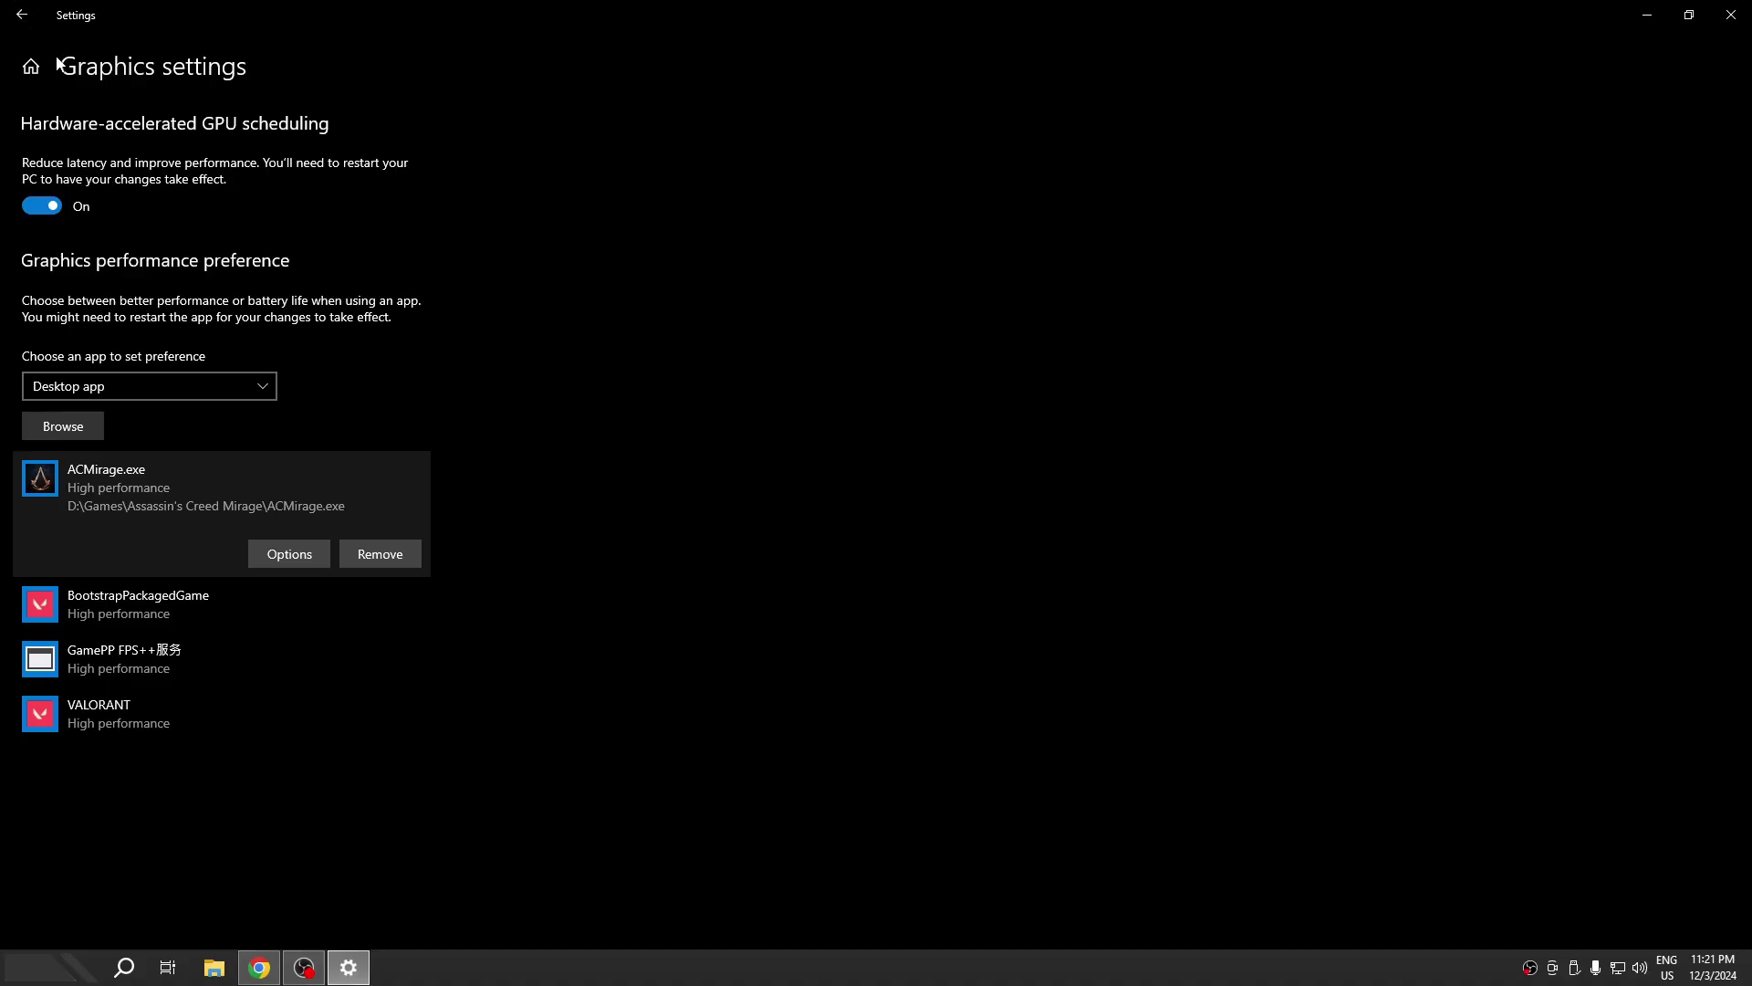
pyautogui.click(31, 67)
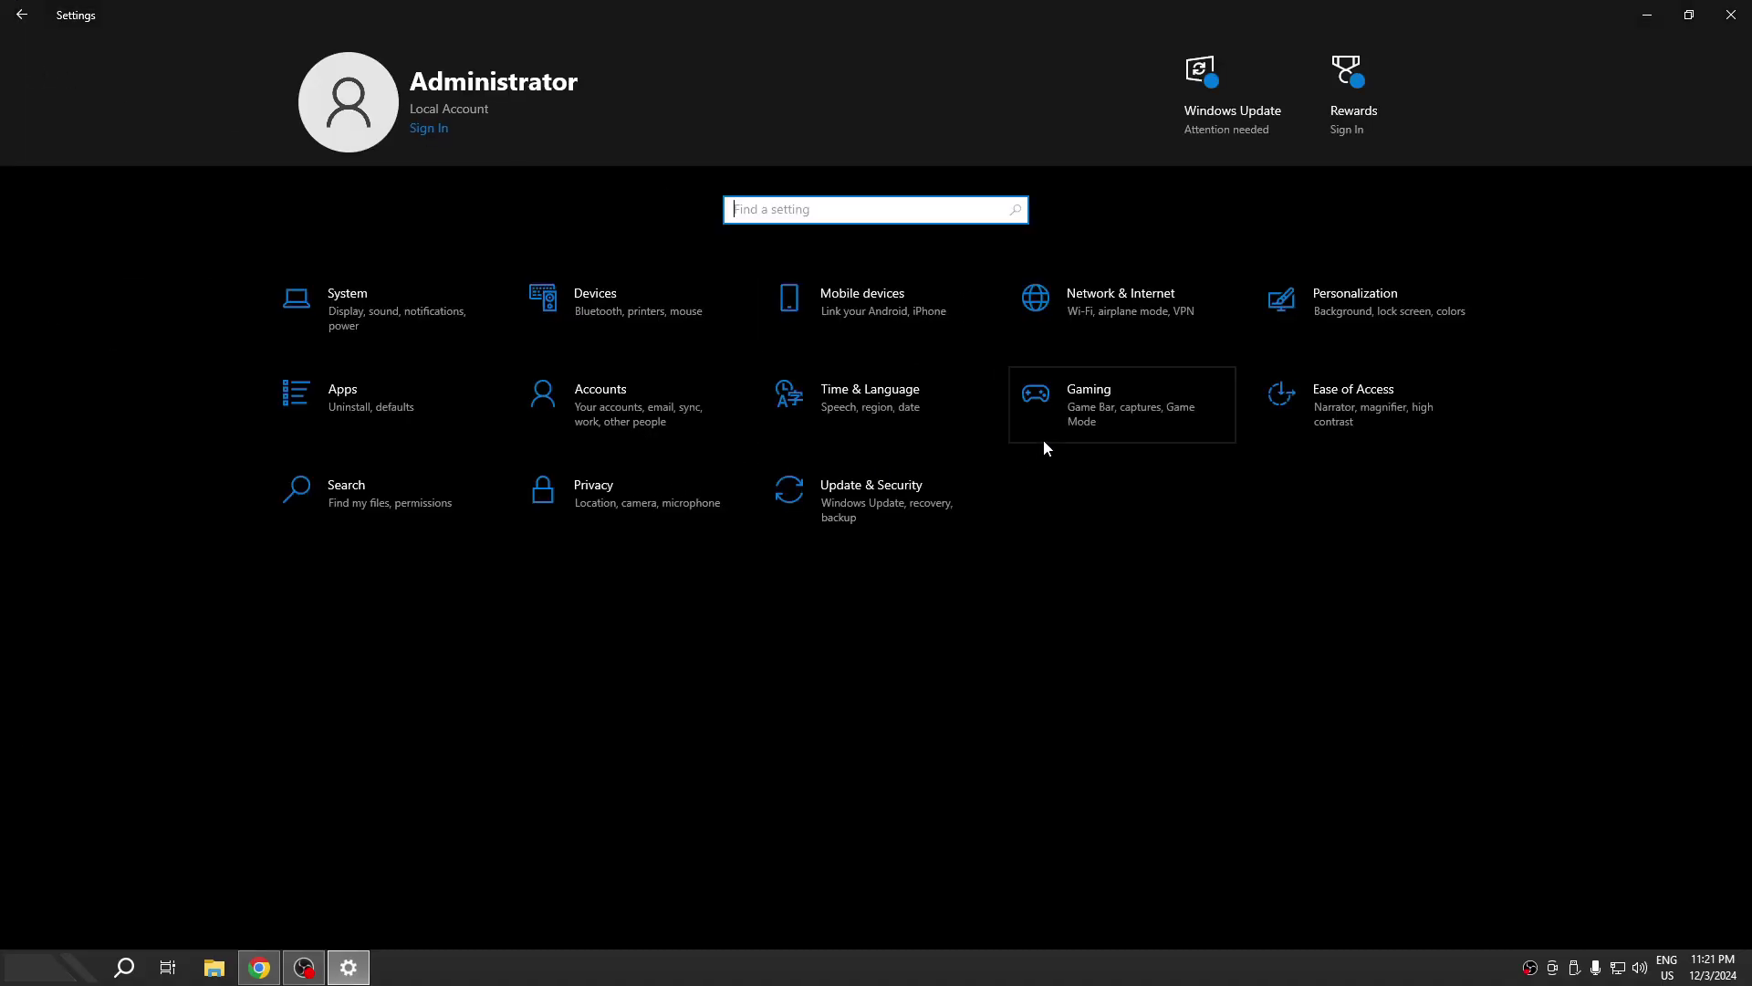
# - Find 'noti' to check Notifications & actions are off, then view Storage for Local Disk (C:)
pyautogui.write('noti')
pyautogui.press('Return')
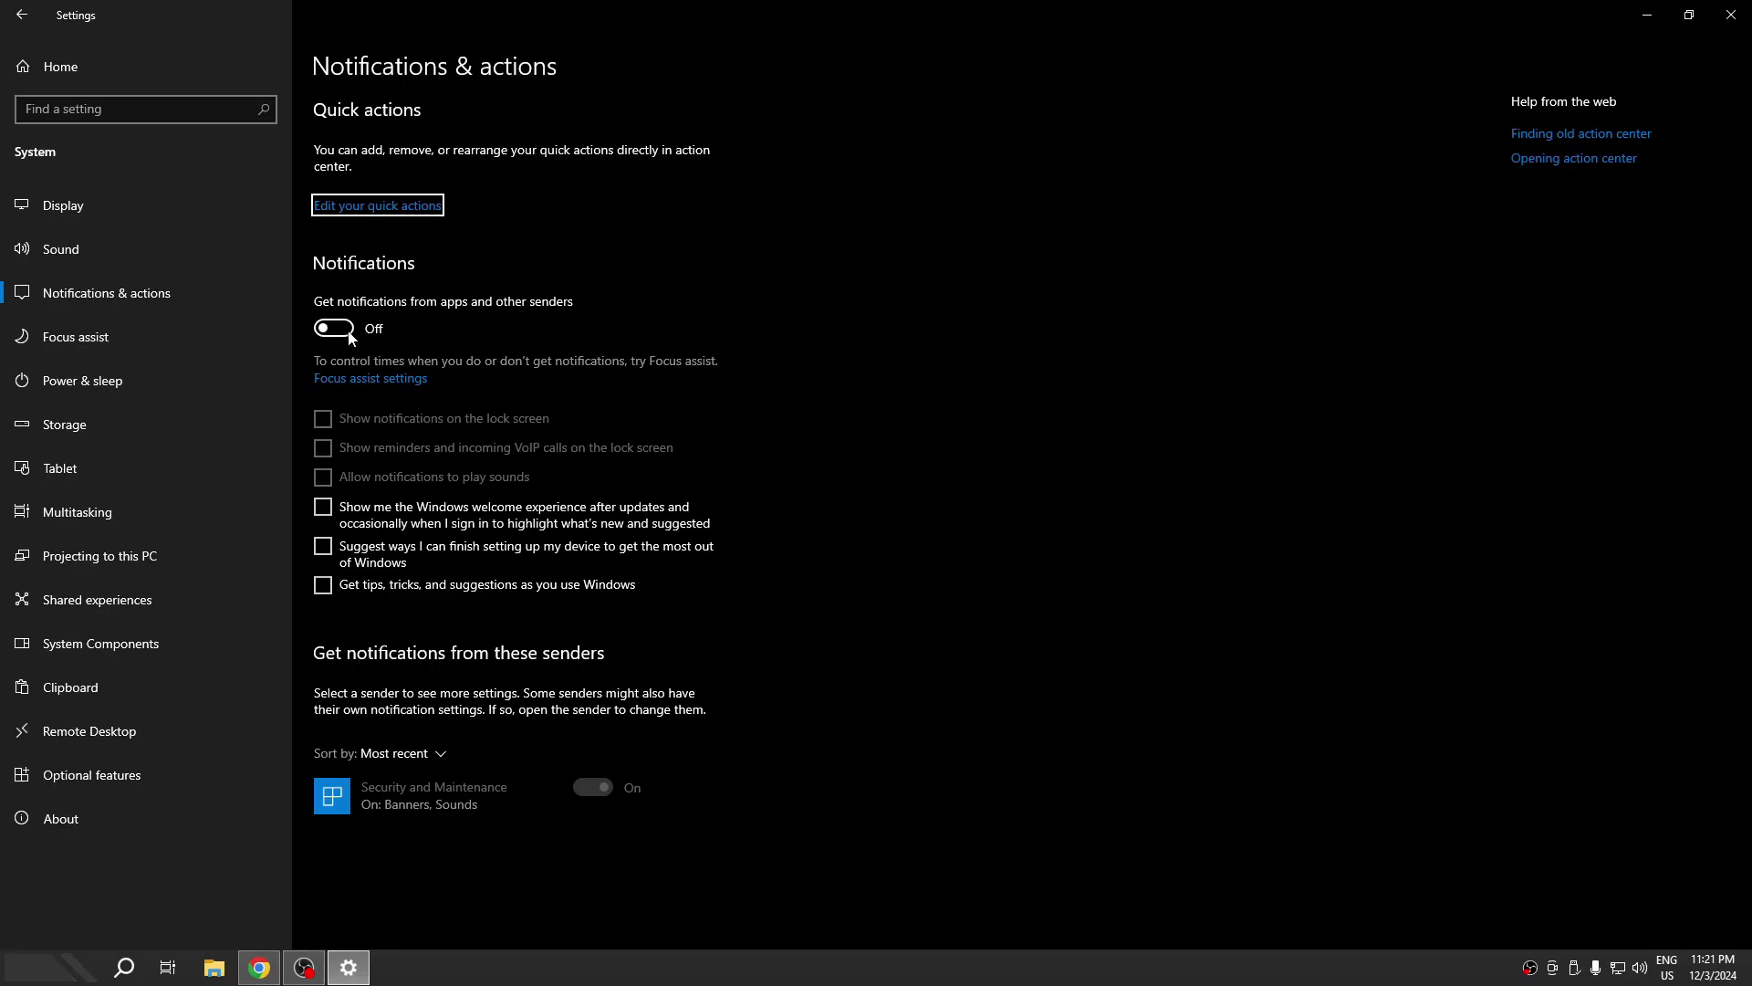
pyautogui.click(97, 434)
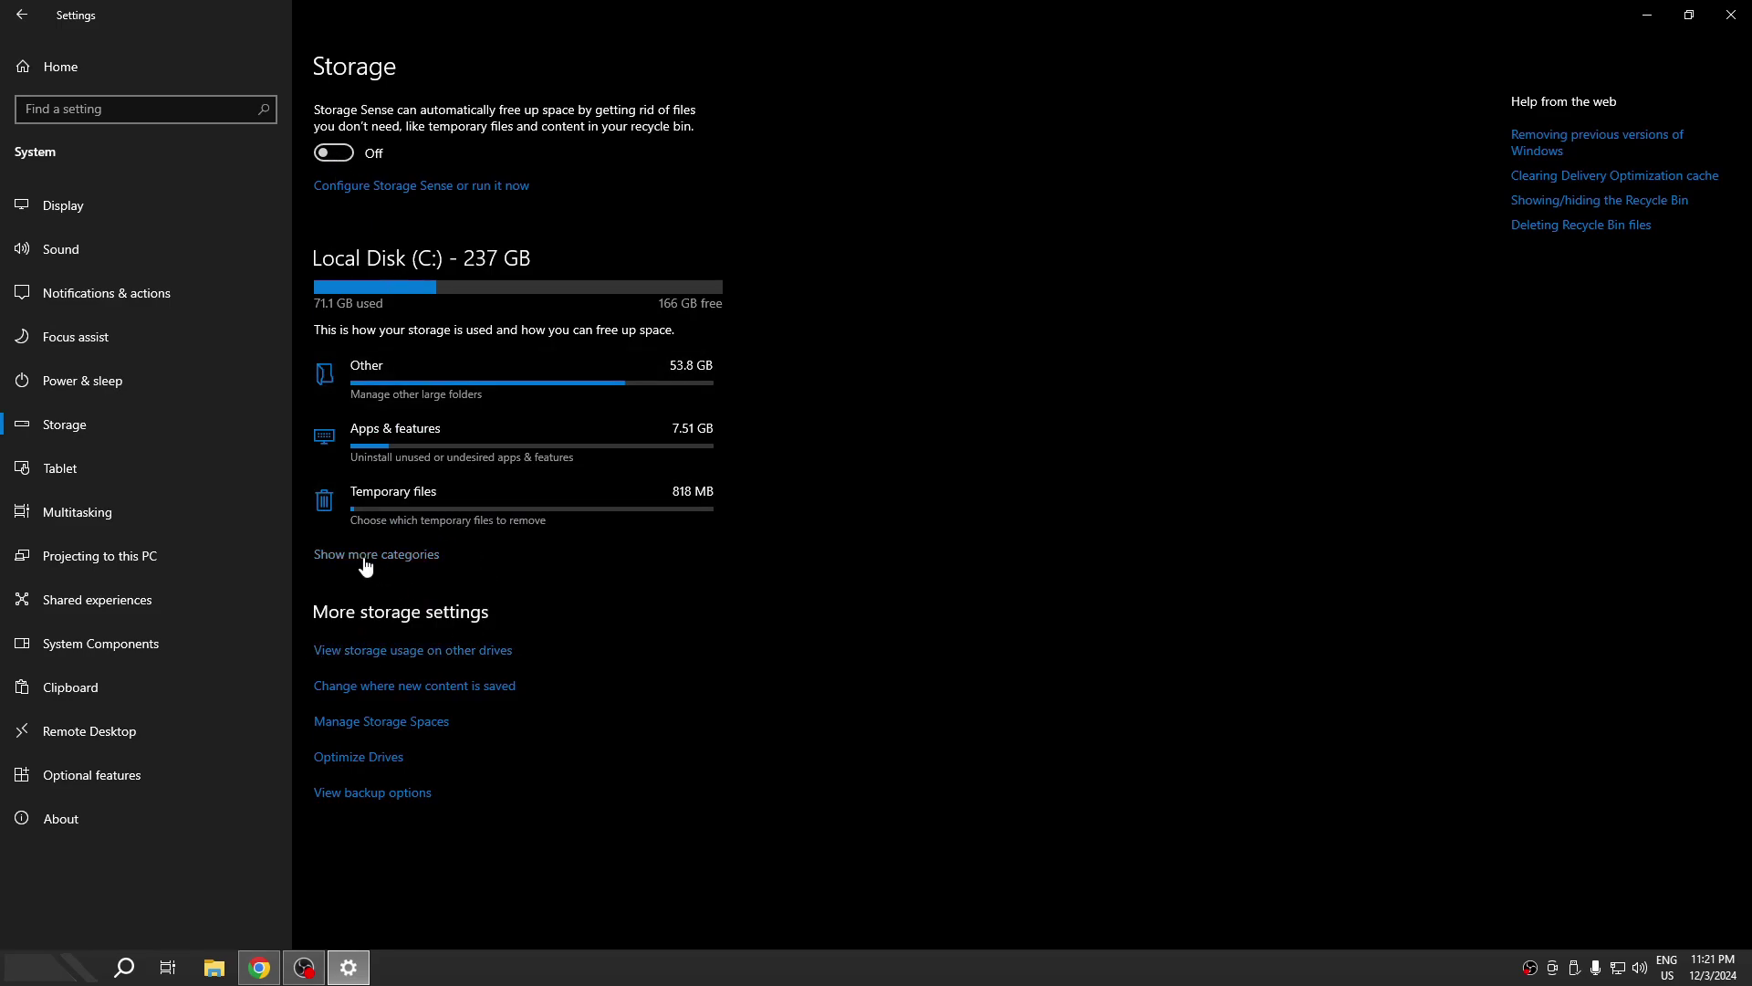
# - Remove the selected temporary files from C:, including Temporary Internet Files, Thumbnails and DirectX Shader Cache
pyautogui.click(392, 510)
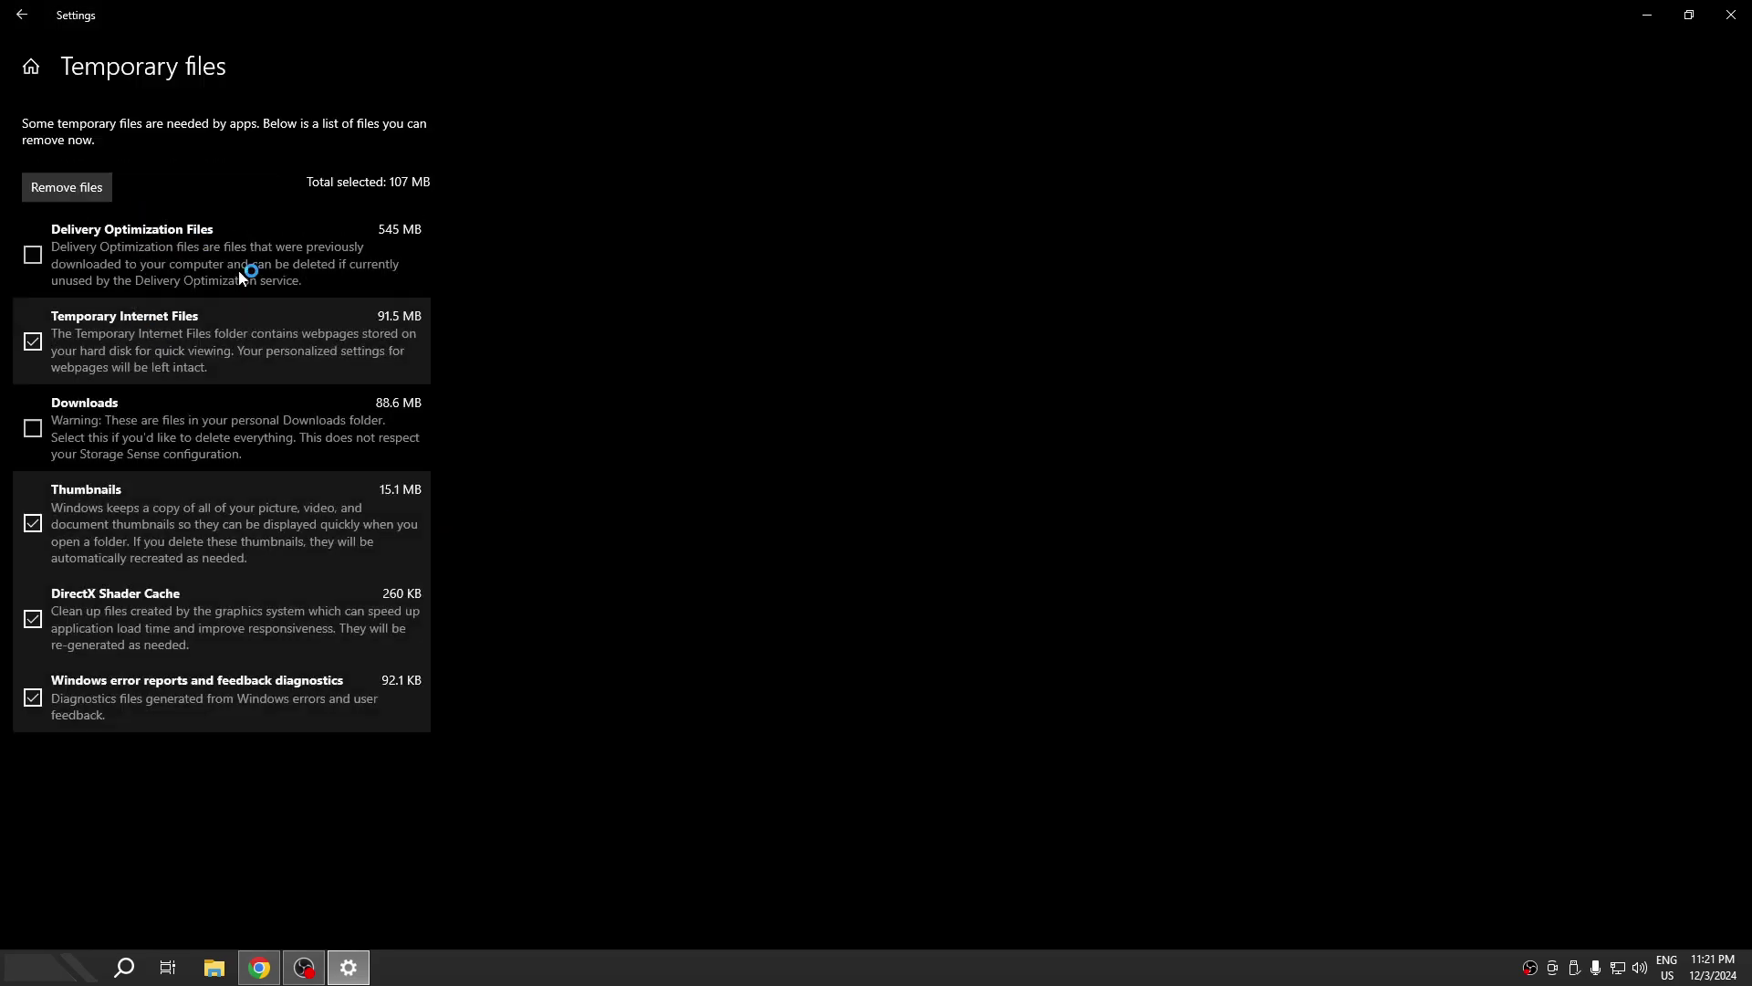
pyautogui.click(73, 179)
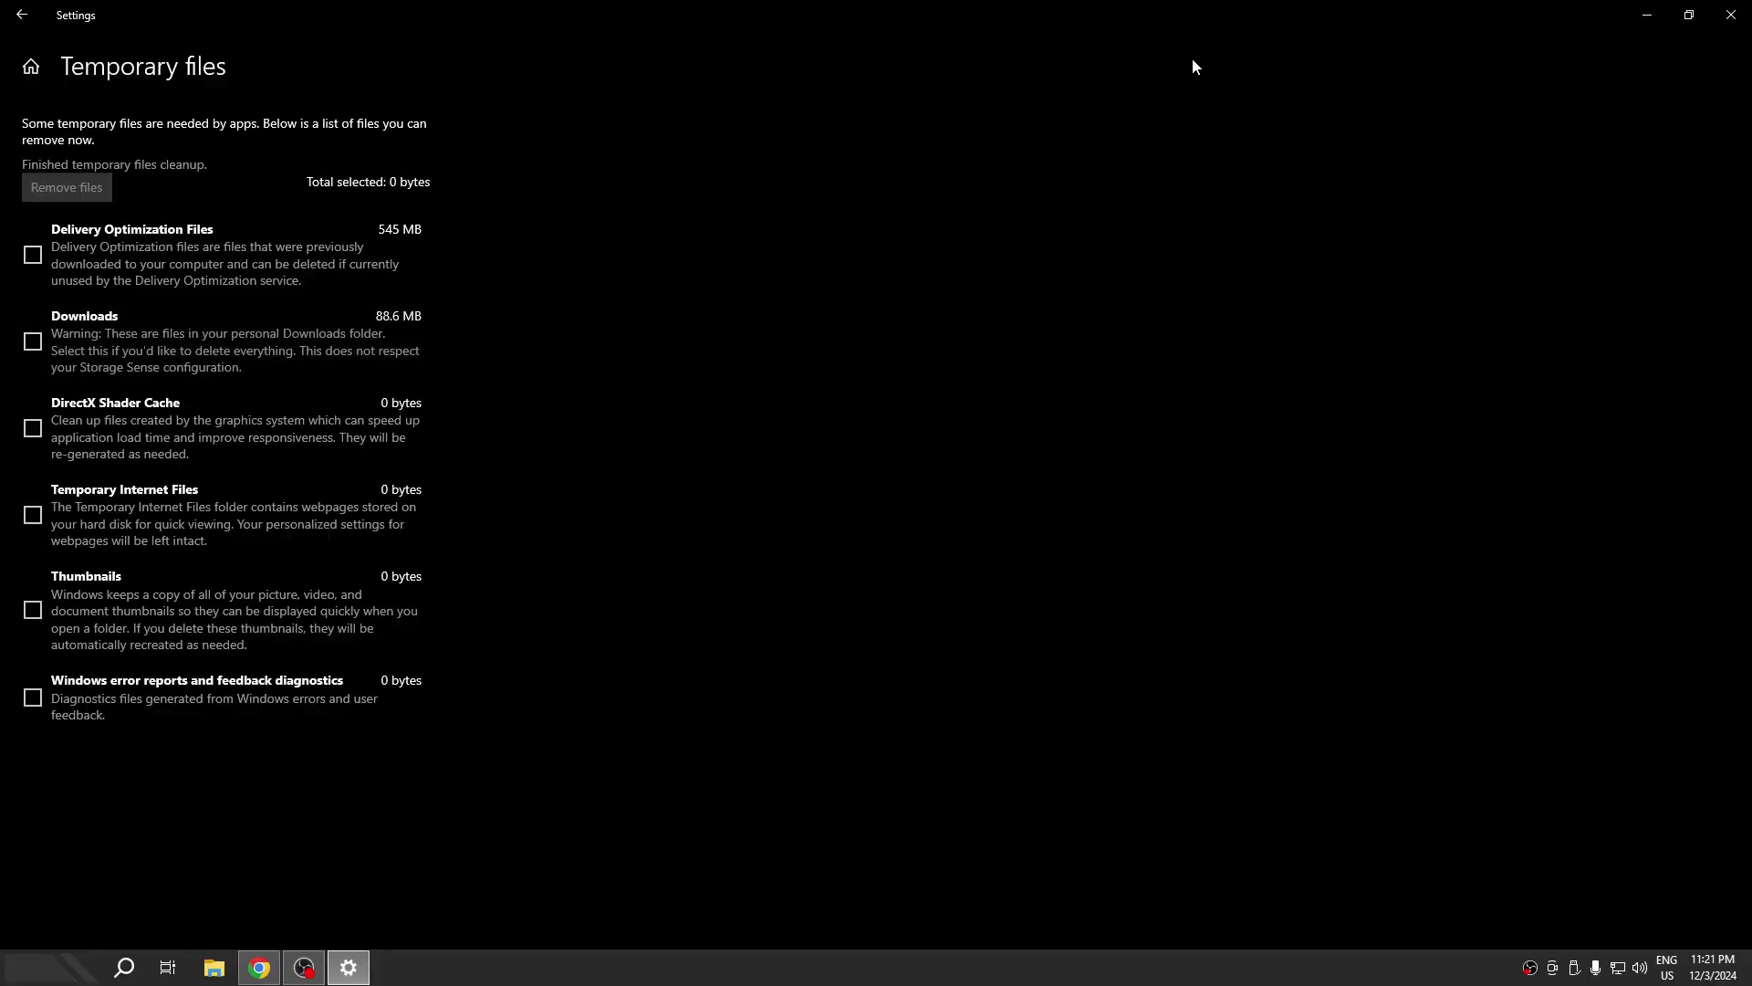